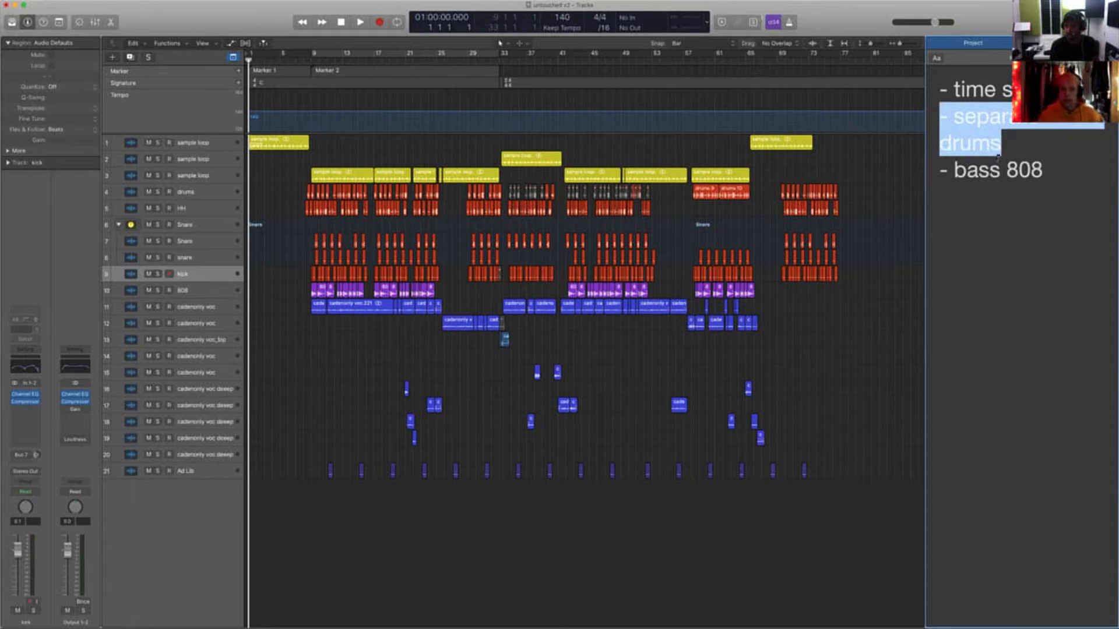
Highlight the project note lines on separate drums, the 808 bass and the time item in turn
left_click_drag(939, 116, 1004, 143)
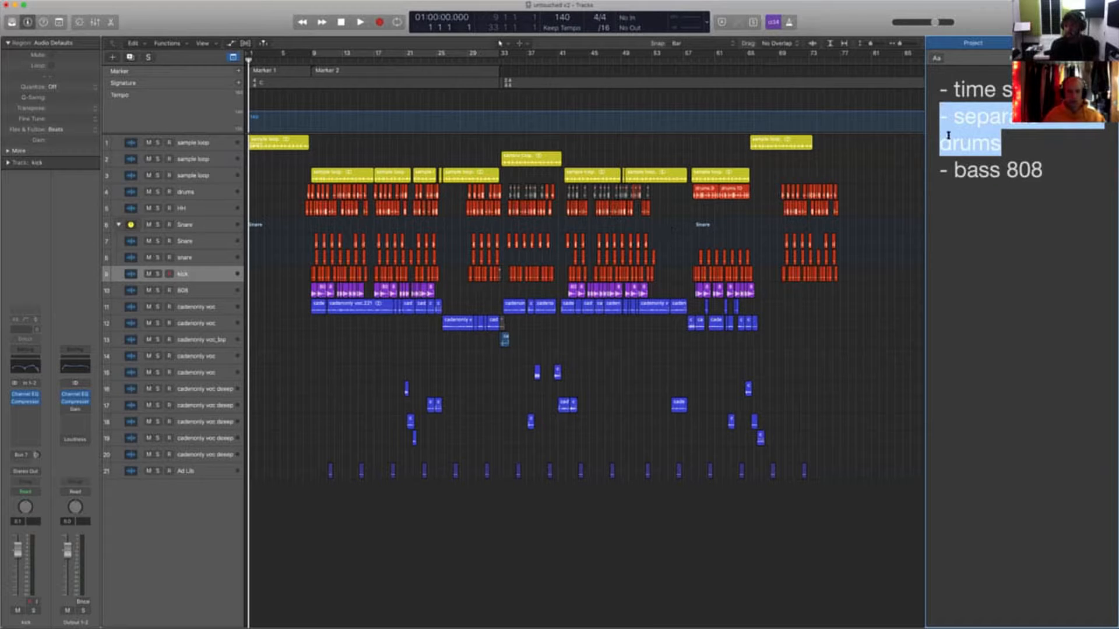
left_click(944, 114)
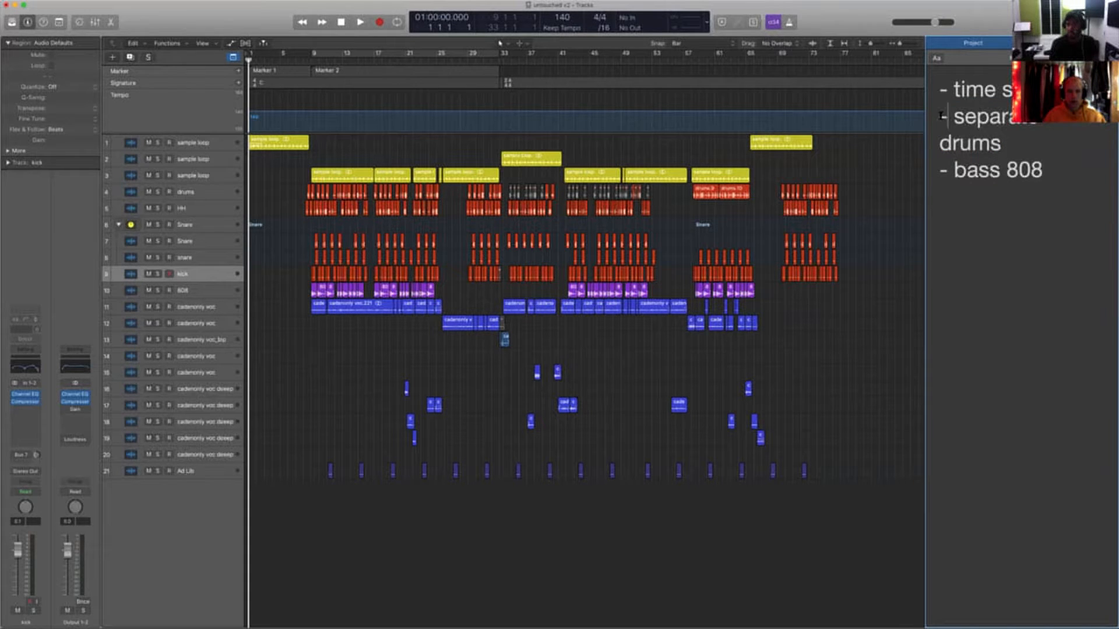
left_click_drag(942, 115, 1012, 150)
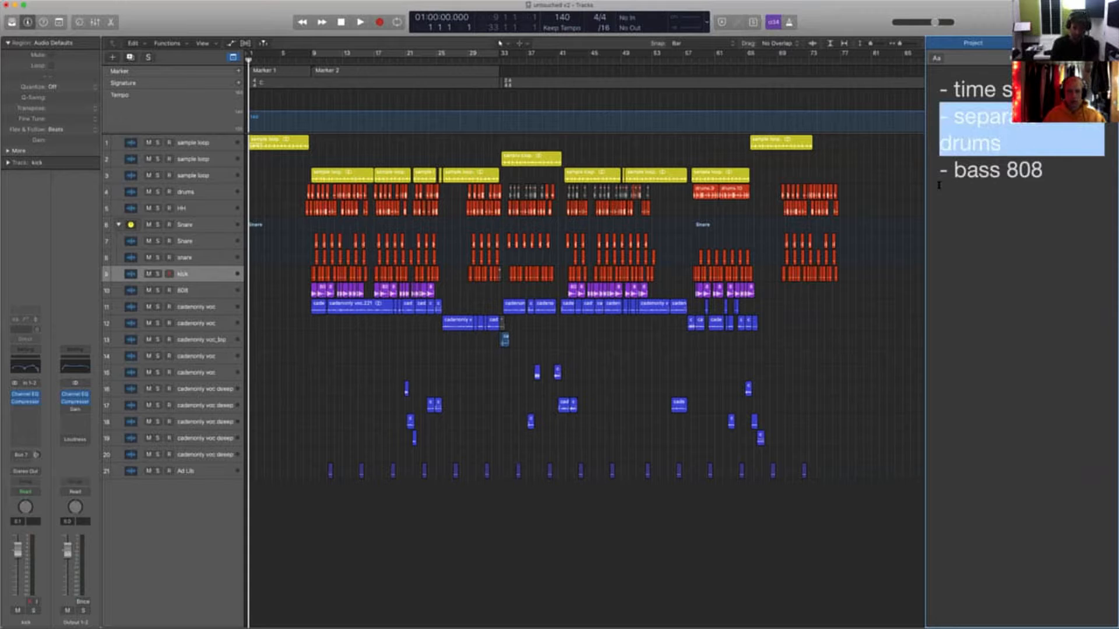
left_click_drag(938, 173, 1067, 193)
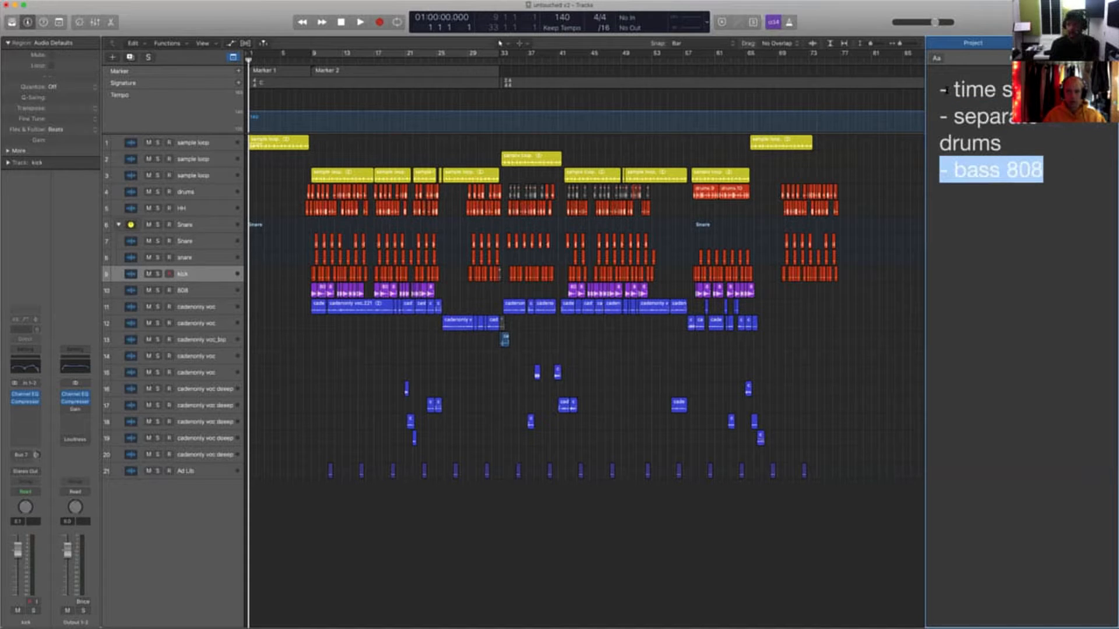
left_click_drag(942, 90, 1043, 96)
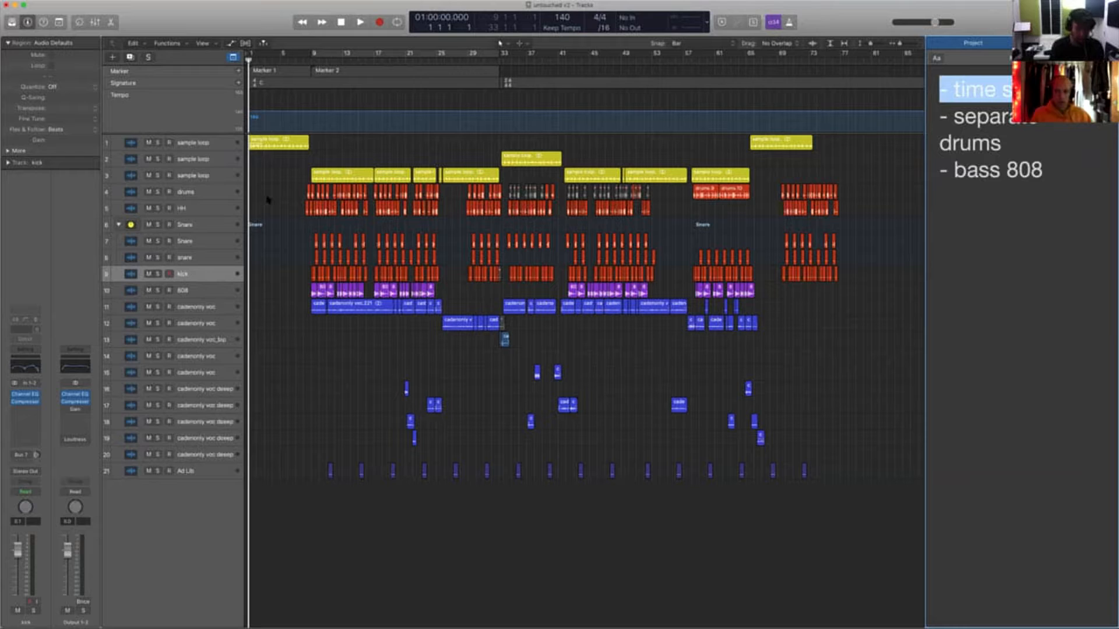
Examine the drum tracks in the opening section and the long drums regions around bars 58 to 65
left_click_drag(269, 178, 538, 325)
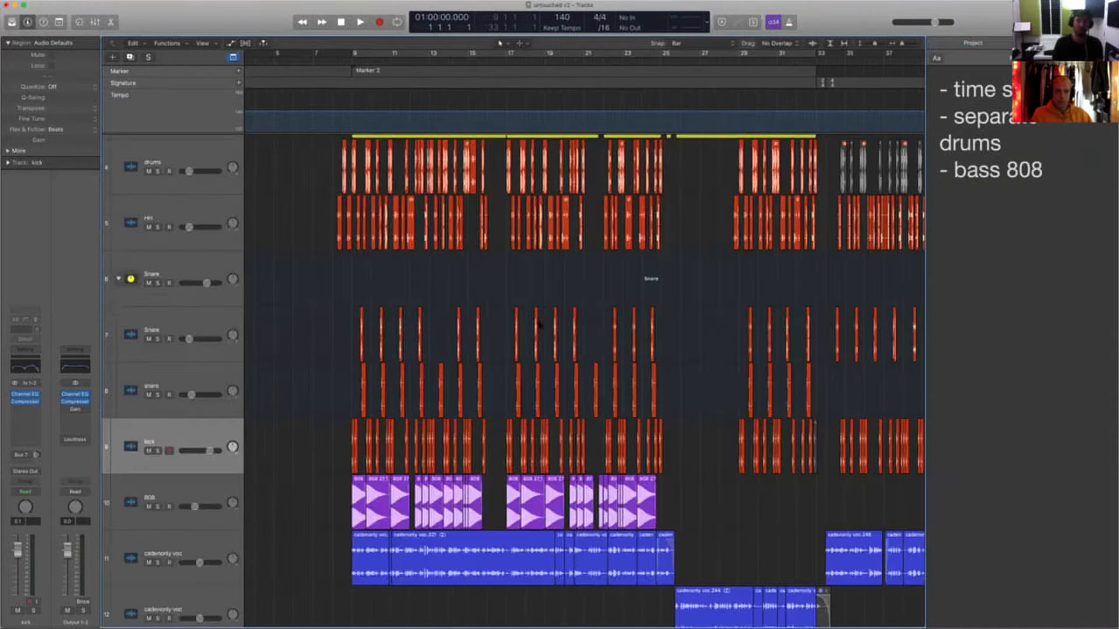
left_click(584, 284, "ctrl+alt")
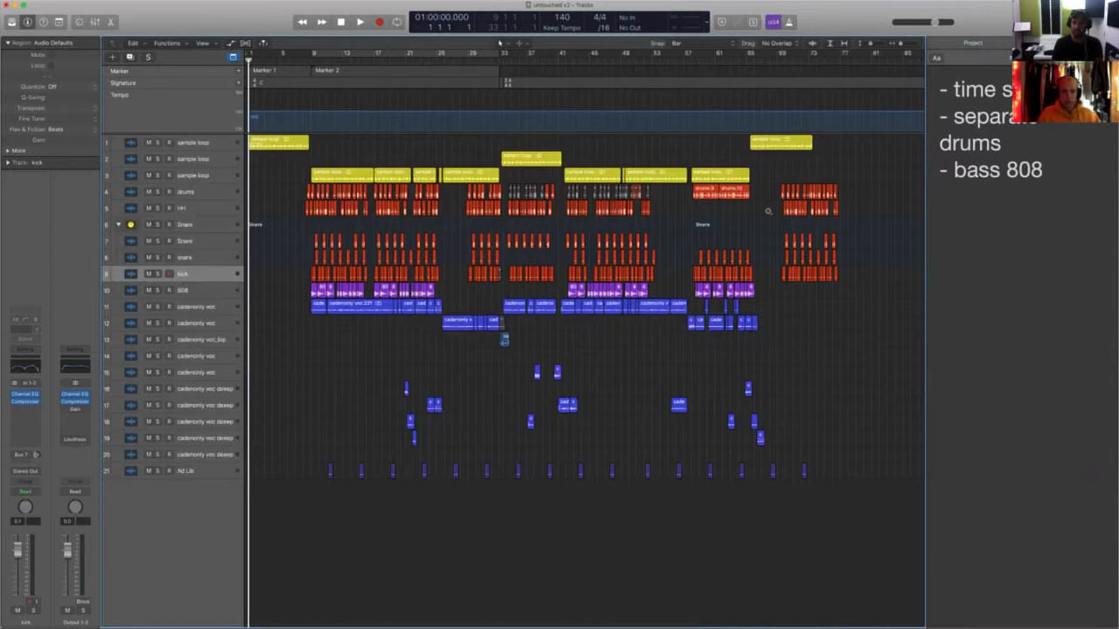
left_click_drag(767, 212, 687, 184)
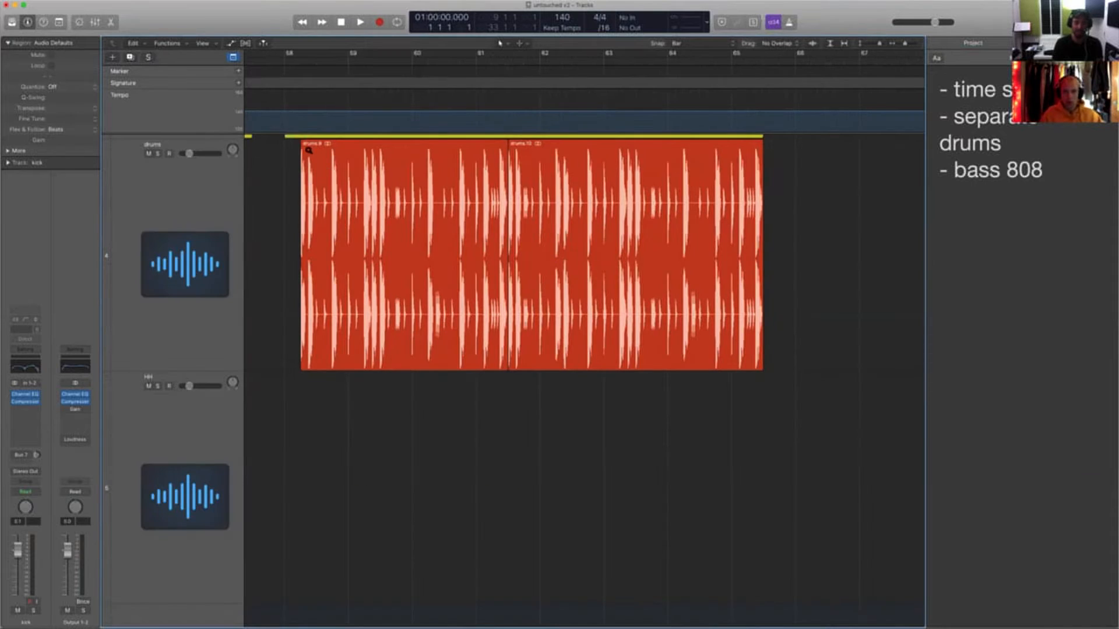
left_click_drag(290, 141, 816, 365)
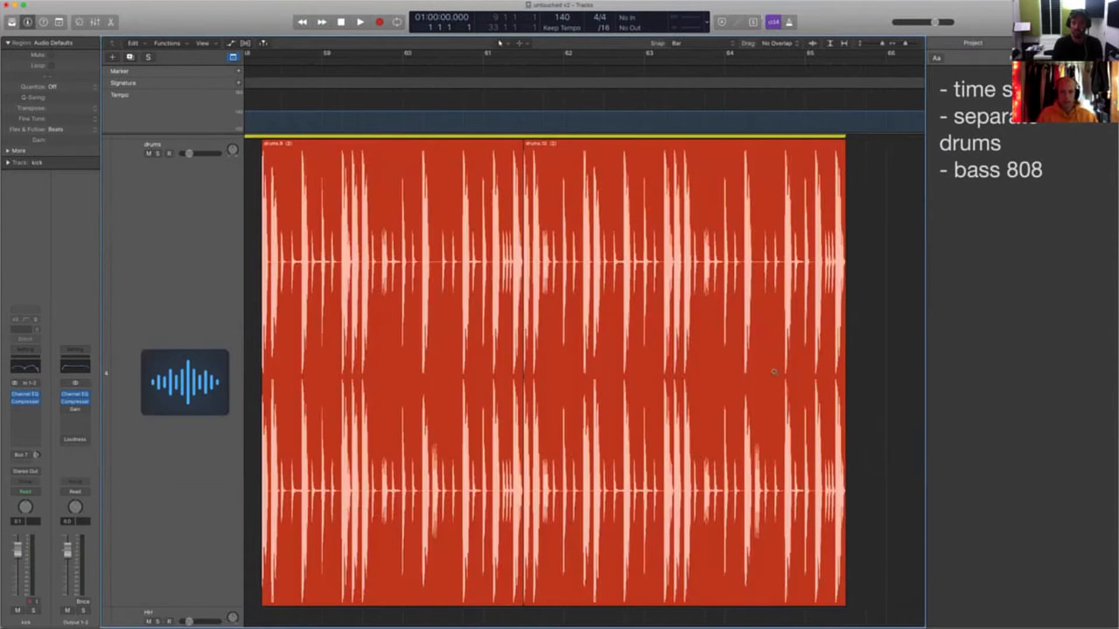
left_click(666, 350, "ctrl+alt")
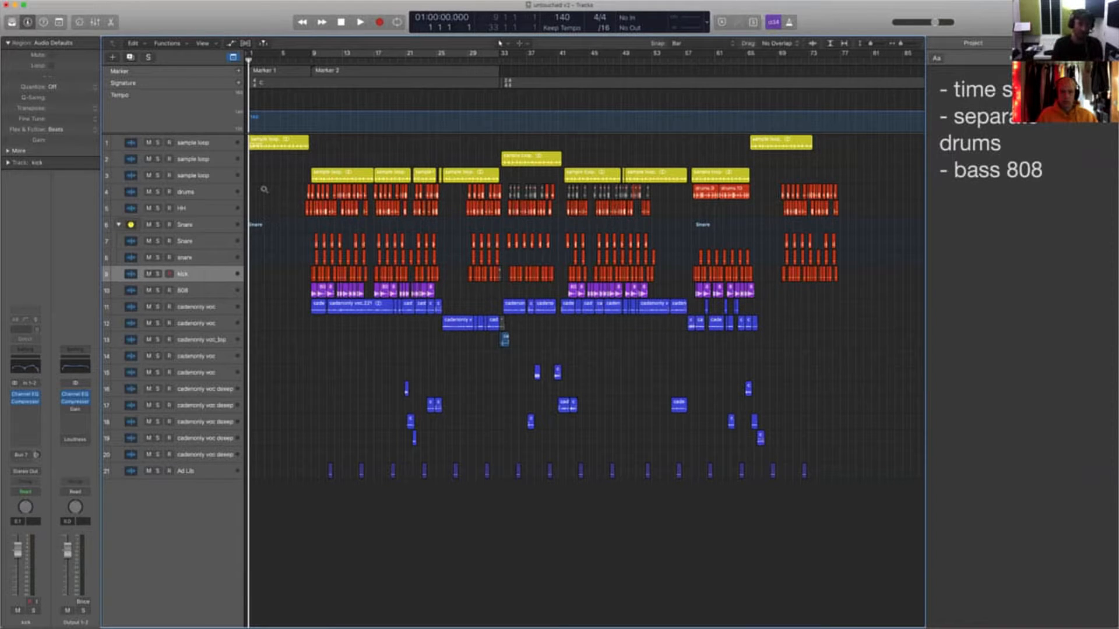
Solo and unsolo the drums track and the HH track in turn, viewing the section from bar 9
left_click_drag(263, 188, 508, 297)
key("z")
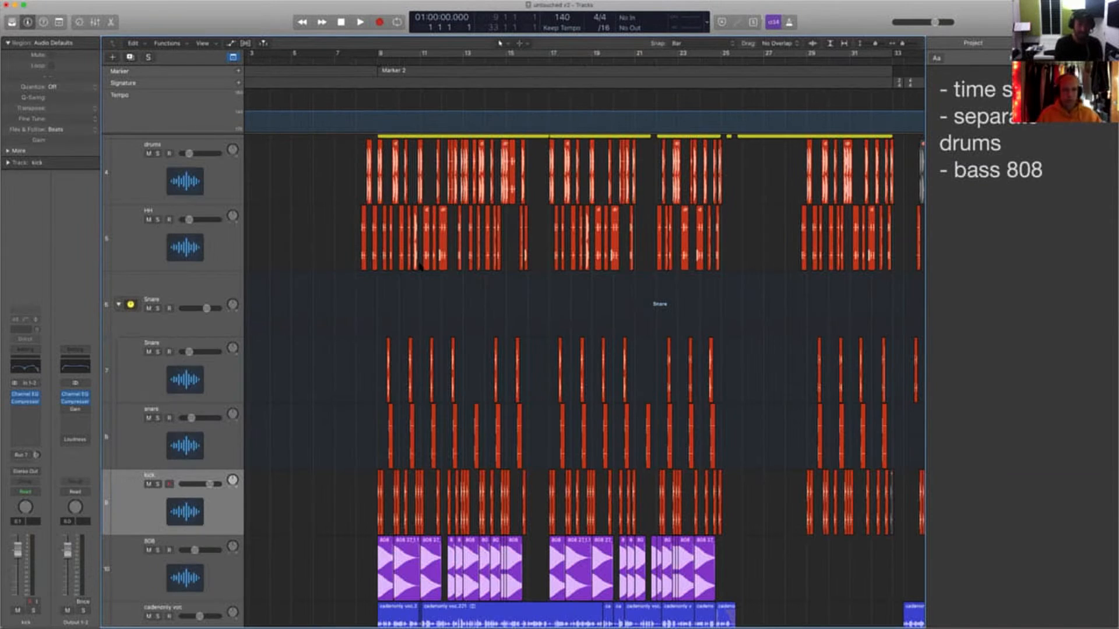
key("z")
key("super+Right")
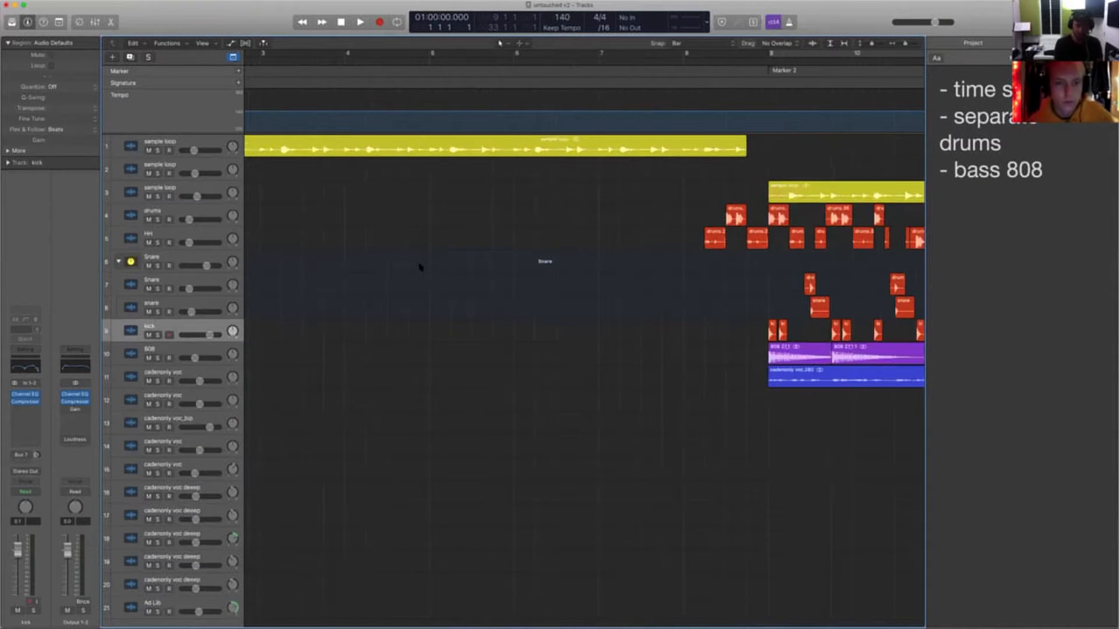
key("super+Down")
key("super+Down")
scroll(421, 268, "up", 3)
scroll(421, 268, "right", 5)
scroll(320, 225, "right", 8)
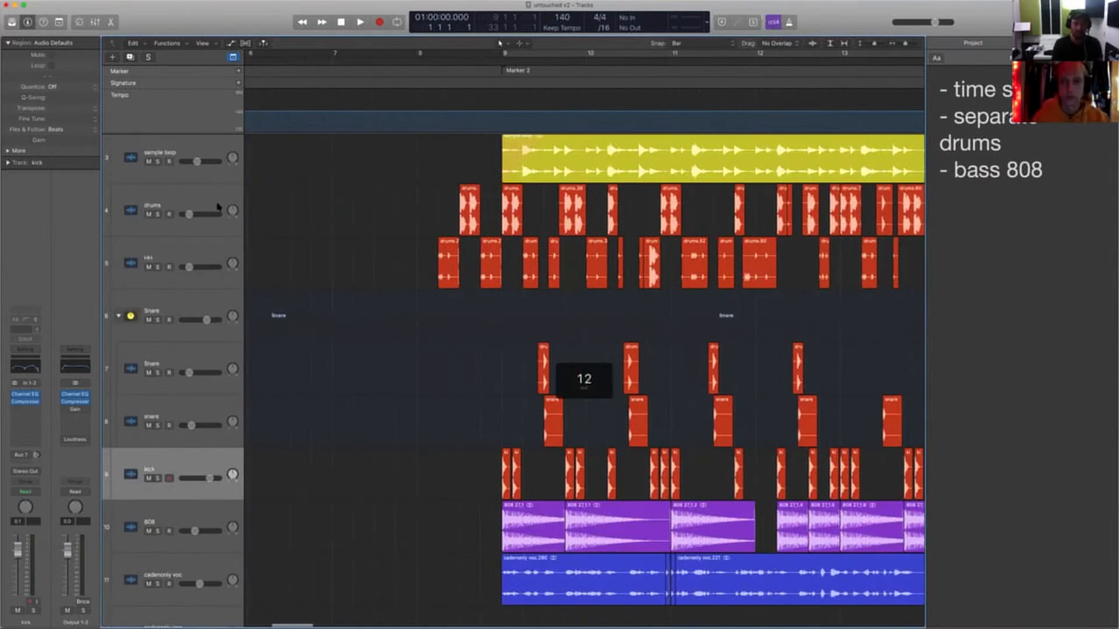
left_click(218, 204)
left_click(158, 215)
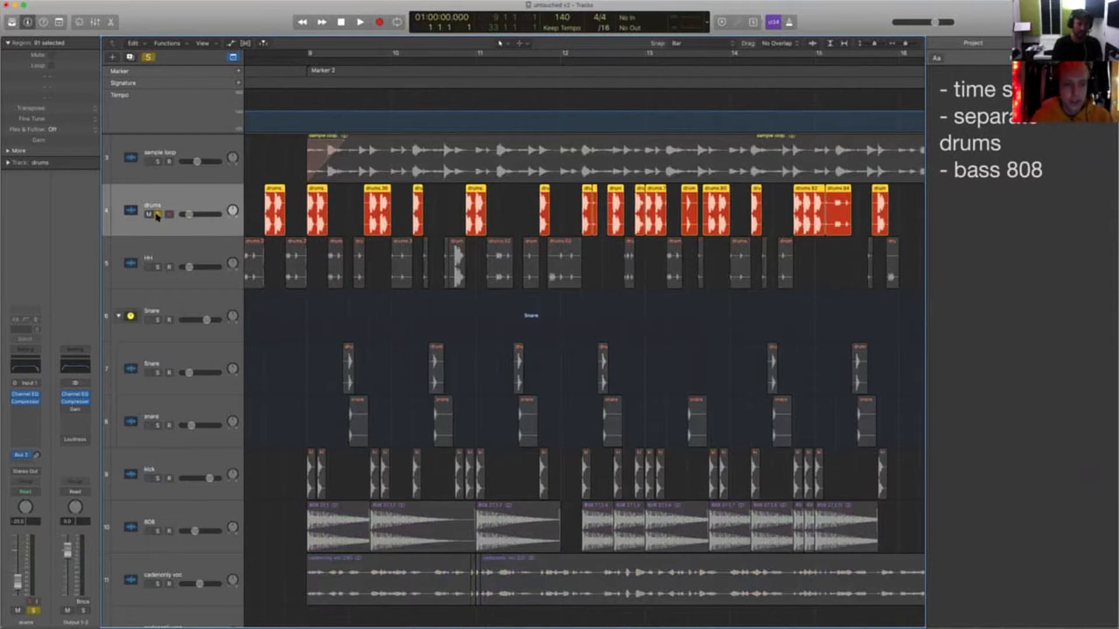
left_click(157, 214)
left_click(158, 267)
left_click(157, 267)
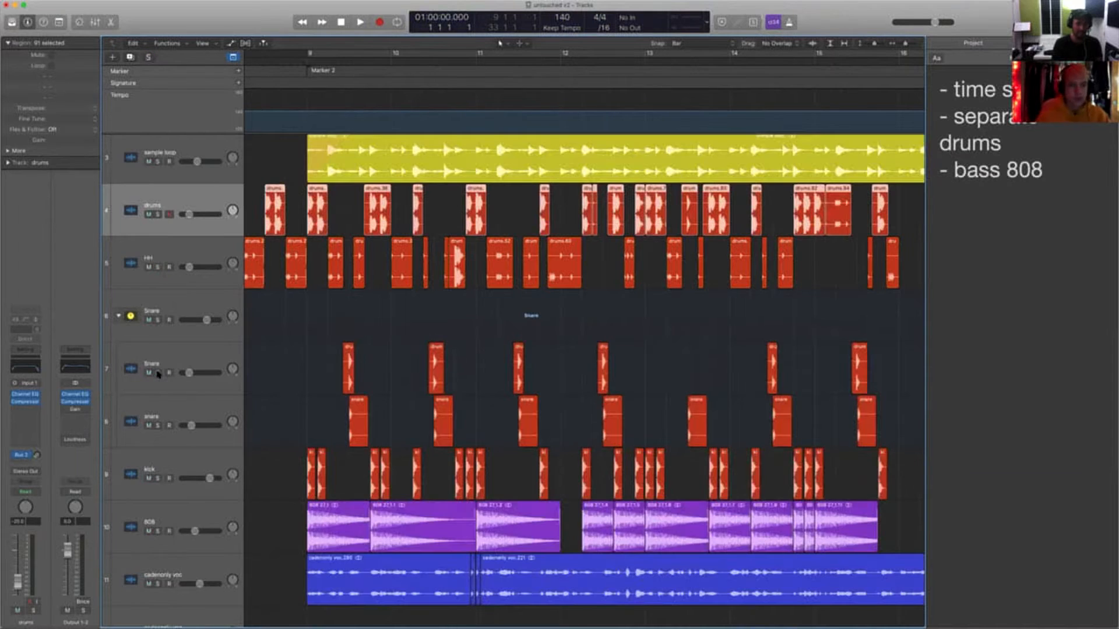
Solo and unsolo the two snare tracks and the kick track one after another
left_click(157, 374)
left_click(158, 374)
left_click(158, 426)
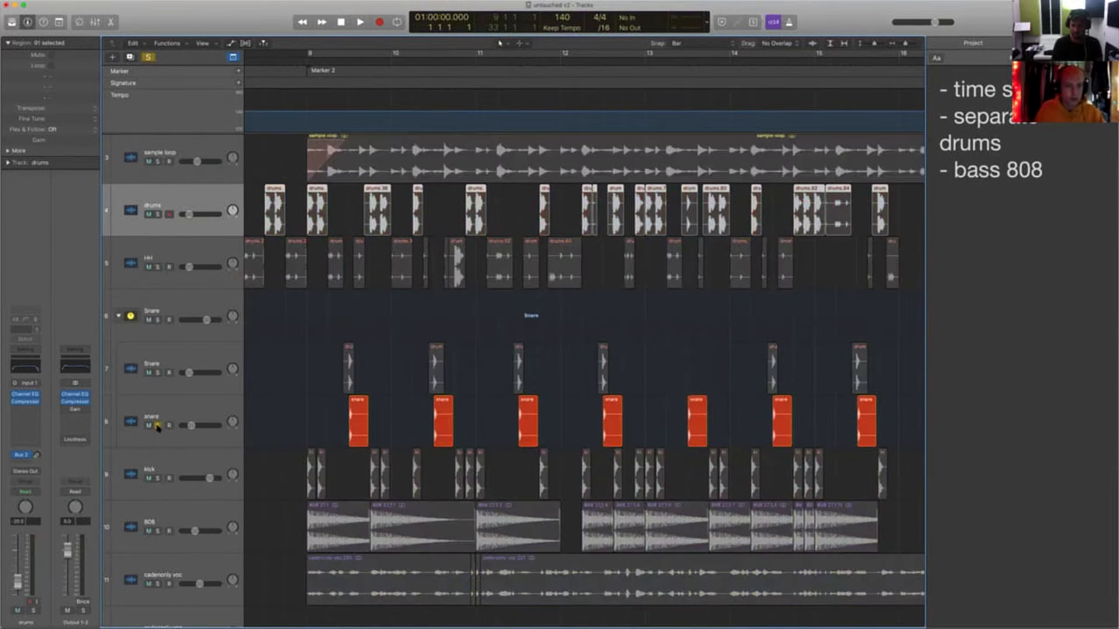
left_click(157, 426)
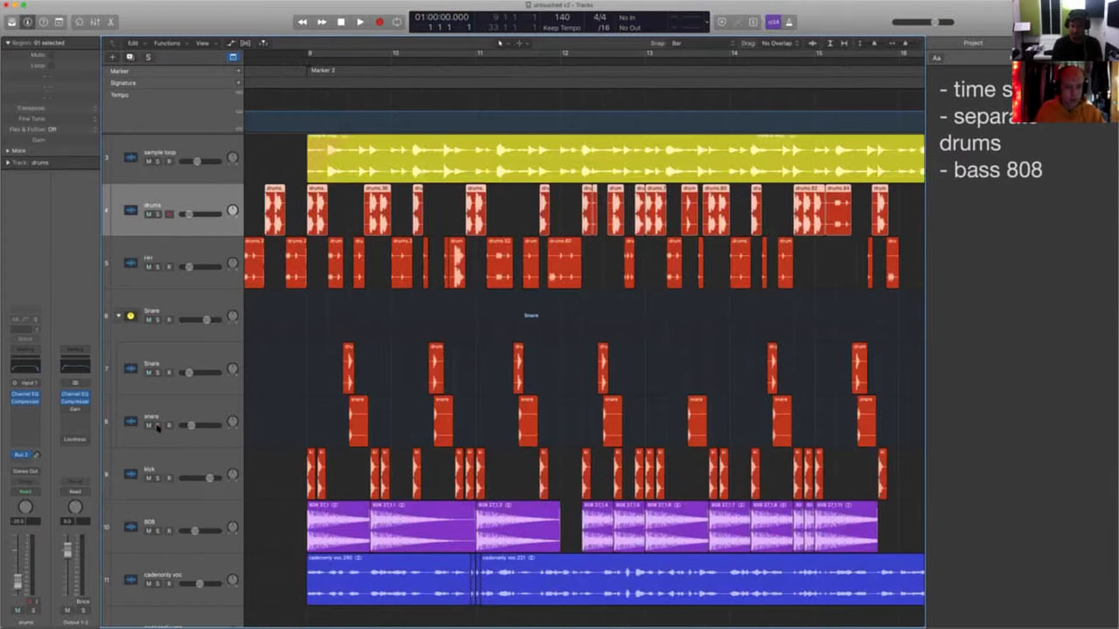
left_click(157, 480)
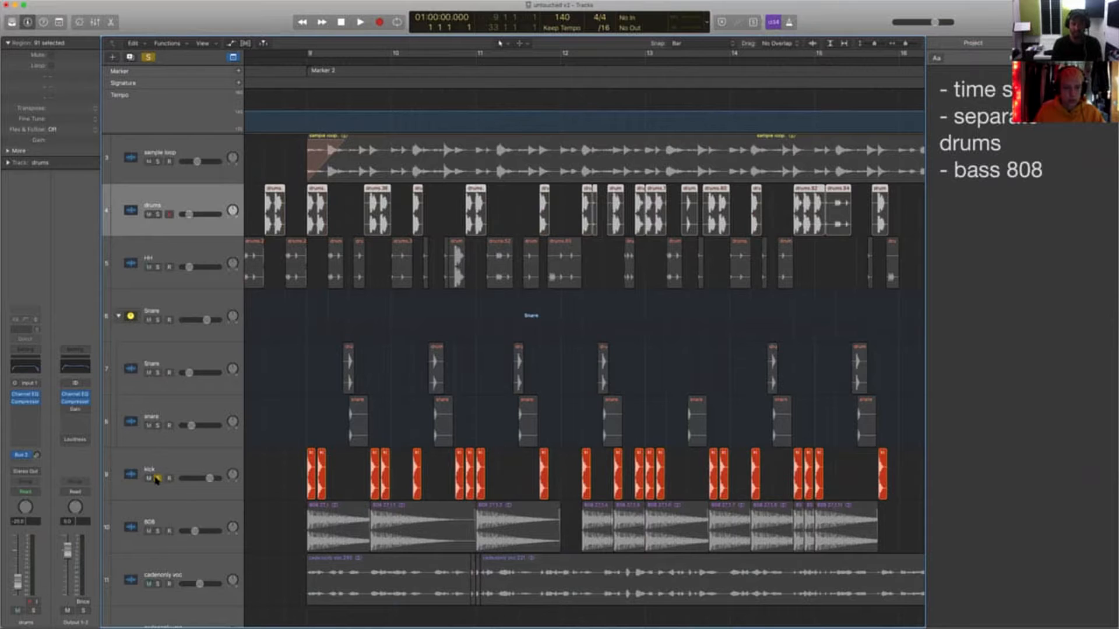
left_click(157, 479)
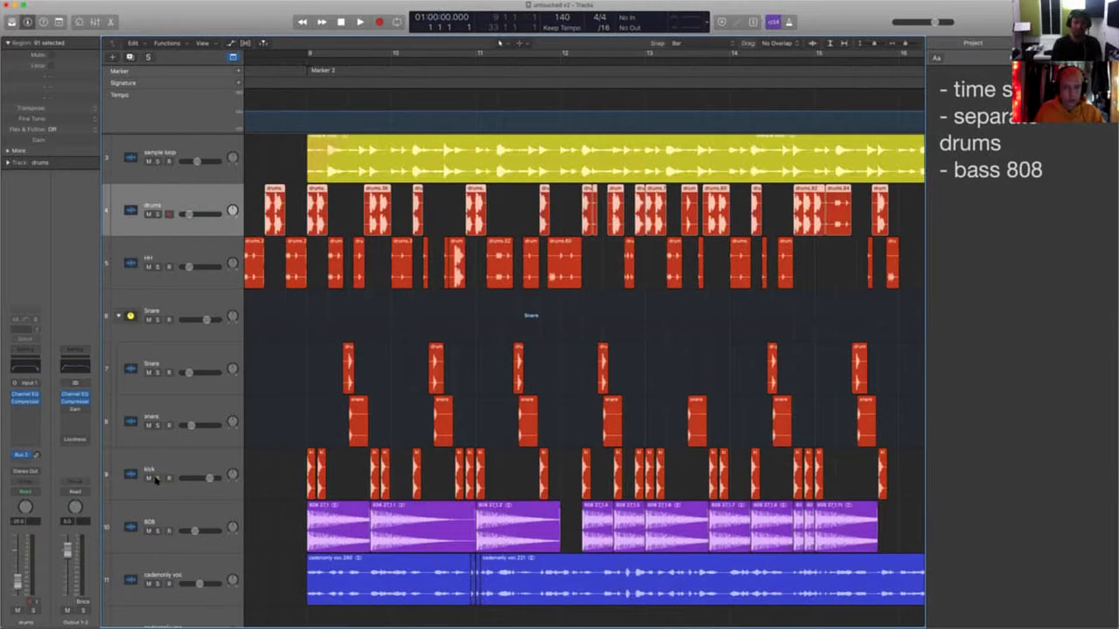
Solo the drums track, audition it briefly from bar 9, and unsolo it
left_click(158, 214)
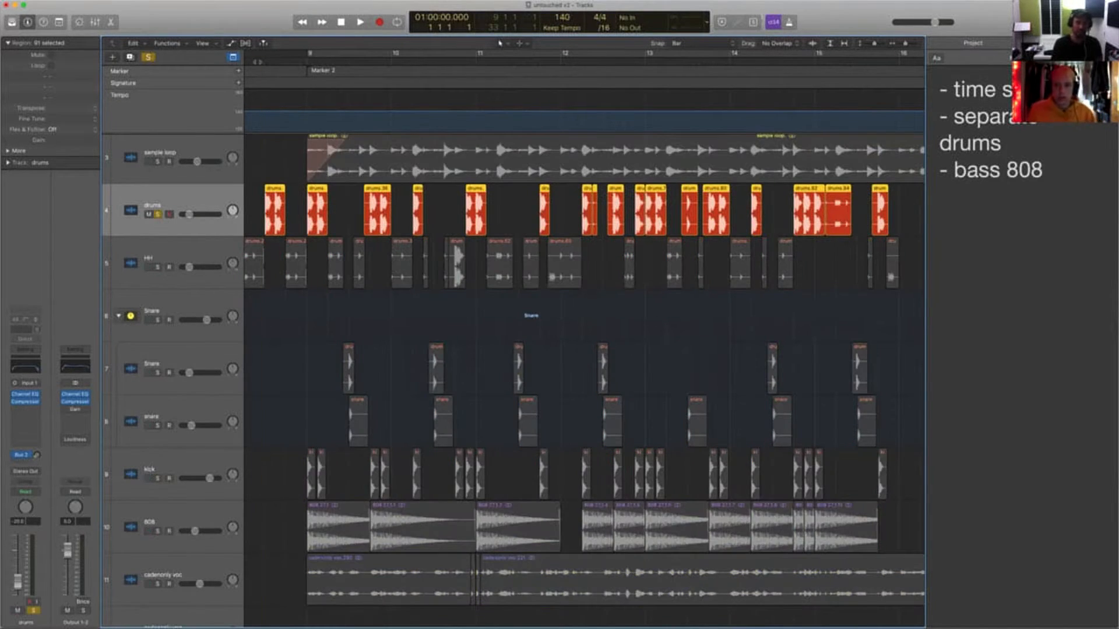
key("space")
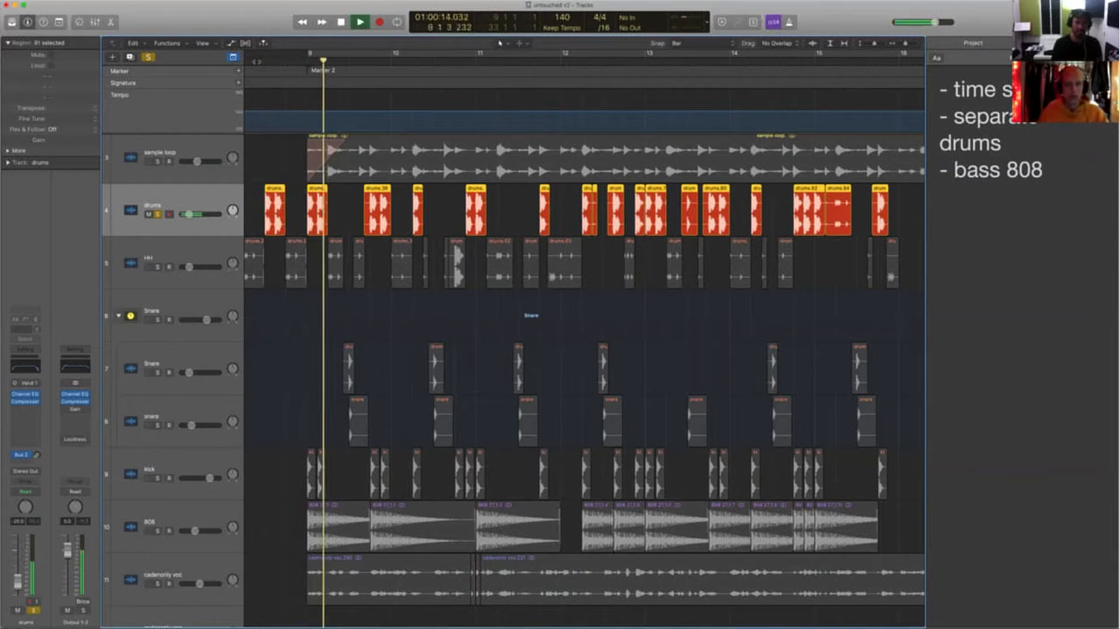
key("space")
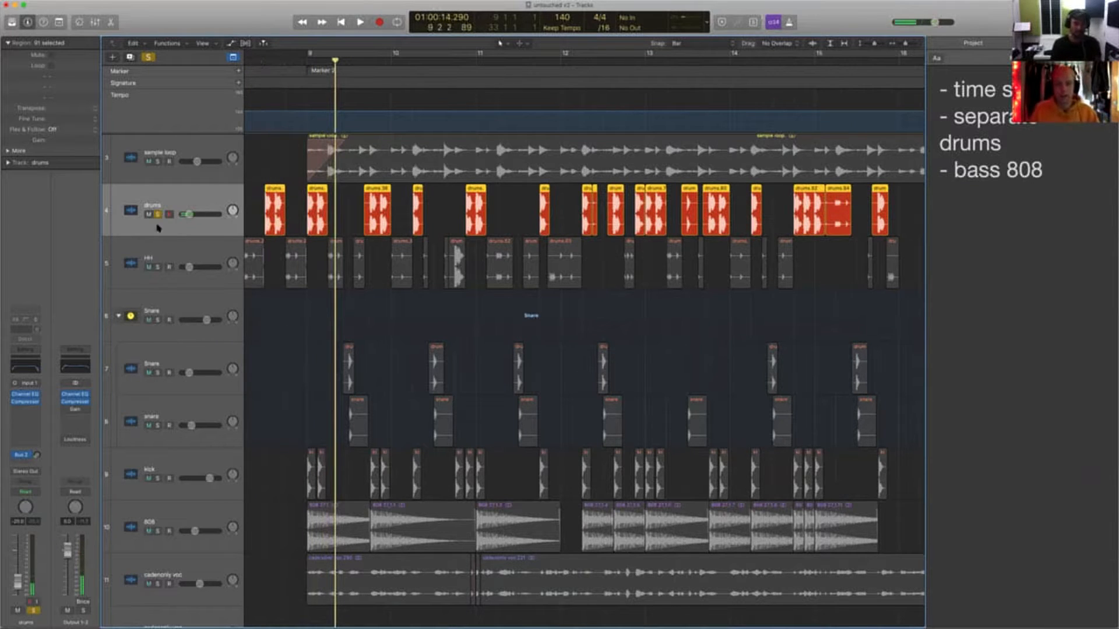
key("s")
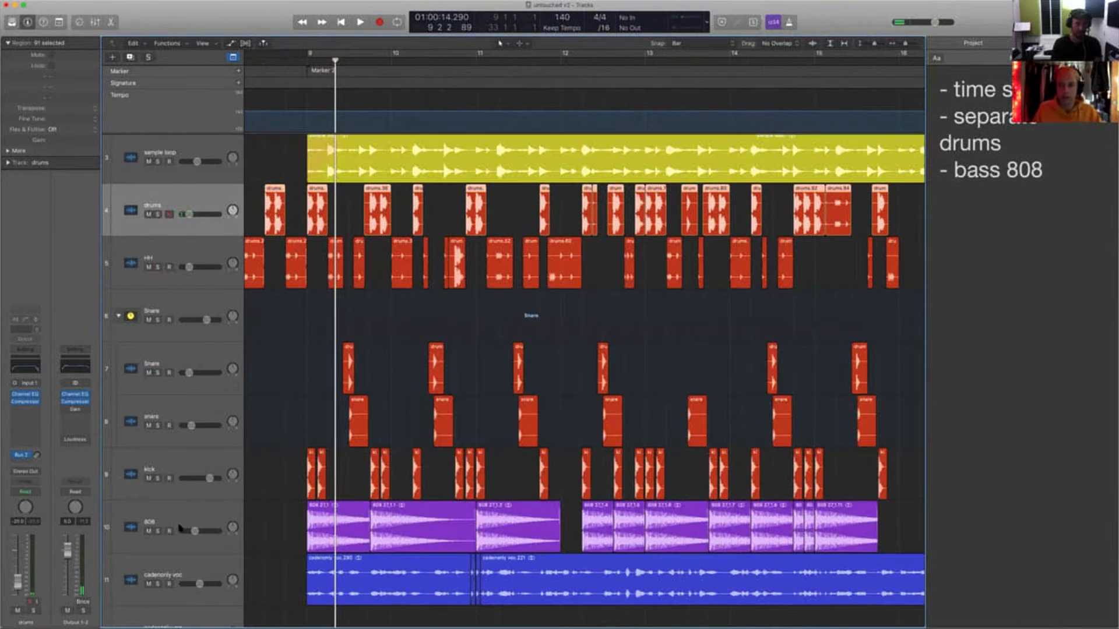
Solo the kick track, audition it briefly from bar 9, and unsolo it
left_click(157, 478)
key("space")
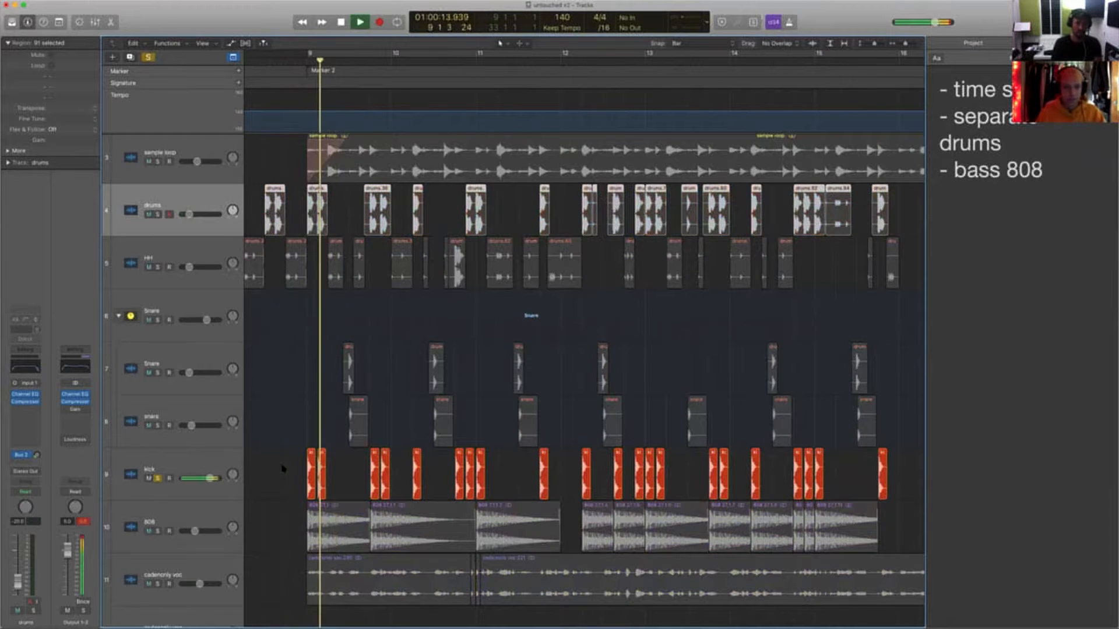
key("space")
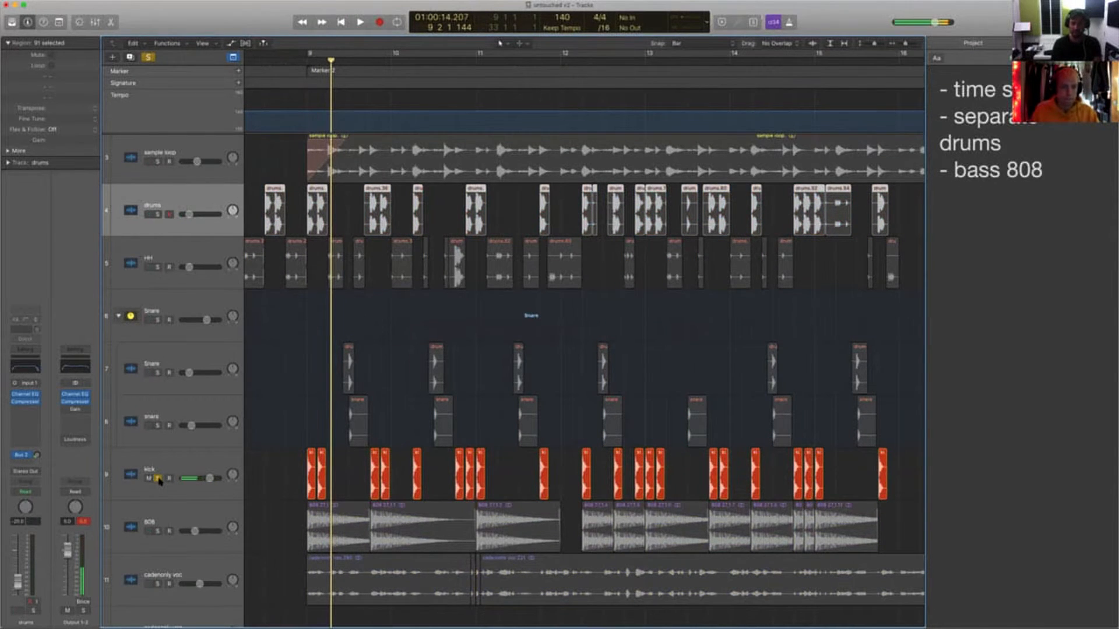
left_click(158, 479)
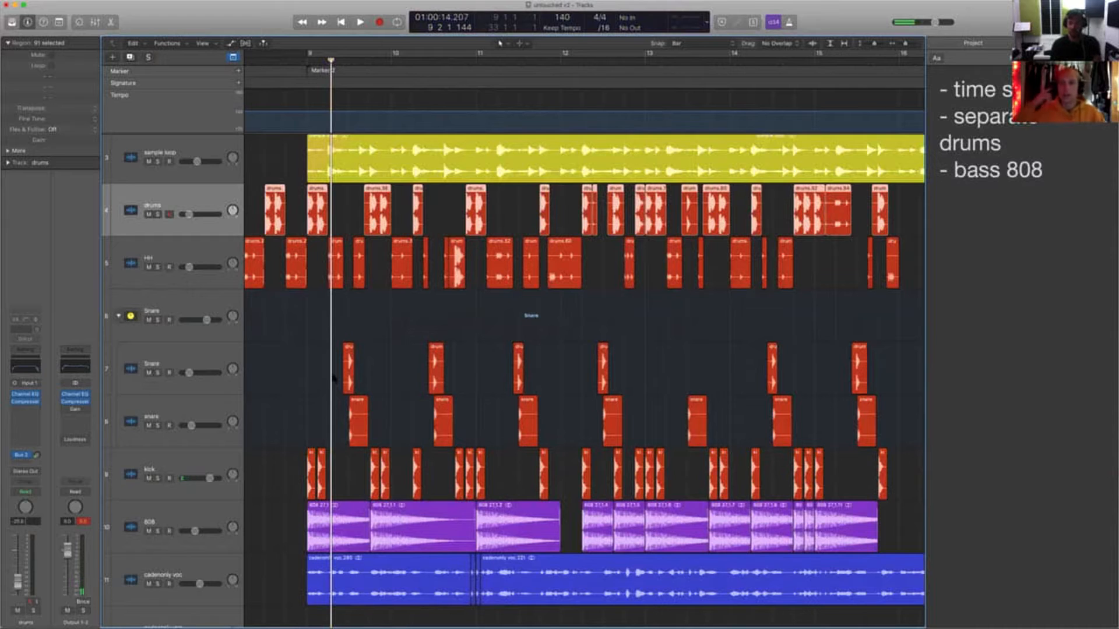
Examine how the drum regions are laid out from bar 9 through the end of the arrangement
scroll(334, 378, "left", 5)
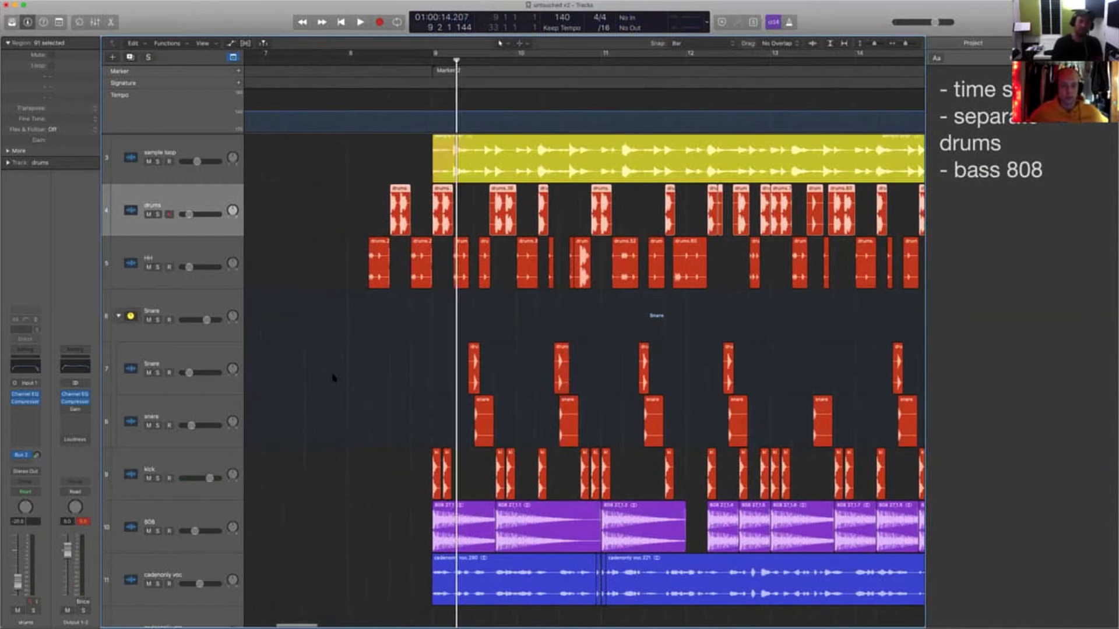
key("super+Up")
key("super+Up")
key("super+Up")
key("super+Up")
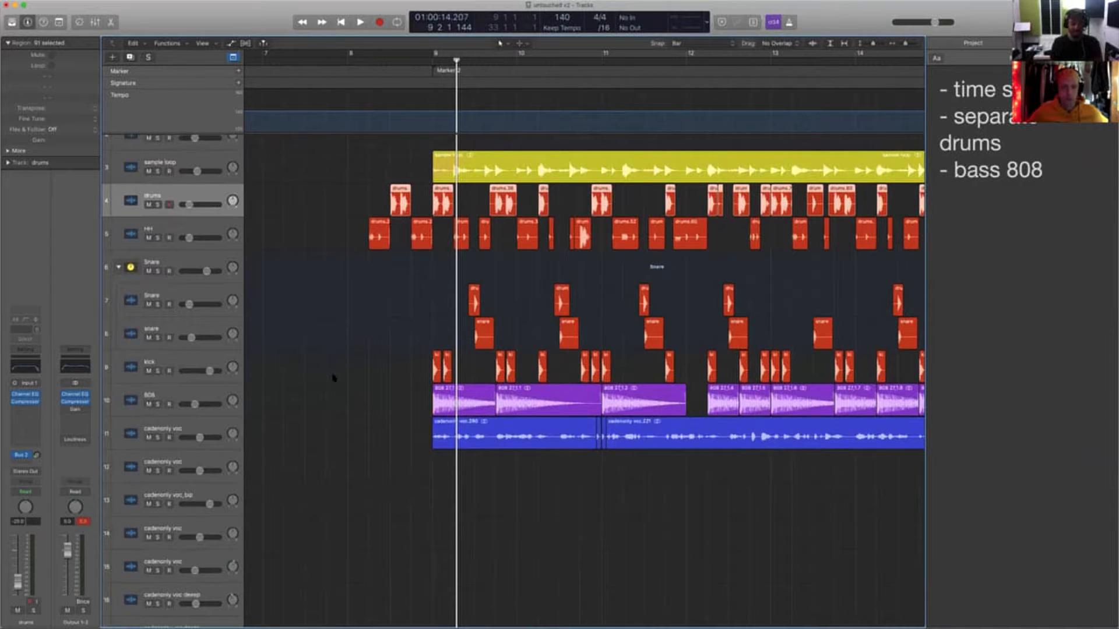
scroll(334, 378, "right", 4)
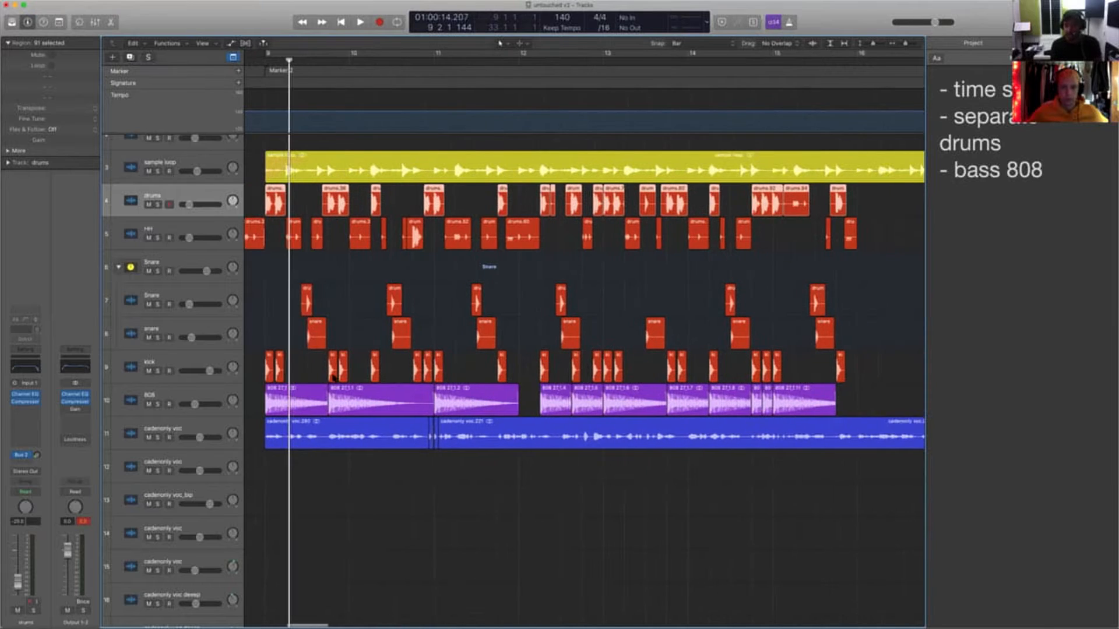
scroll(334, 378, "down", 5)
scroll(334, 378, "down", 6)
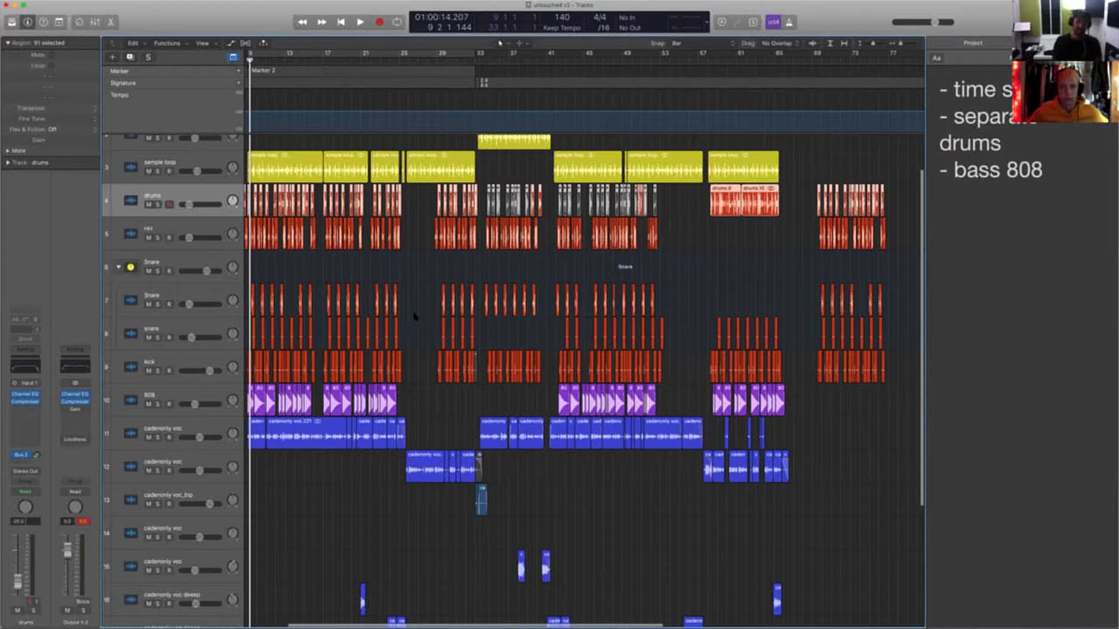
scroll(697, 267, "right", 3)
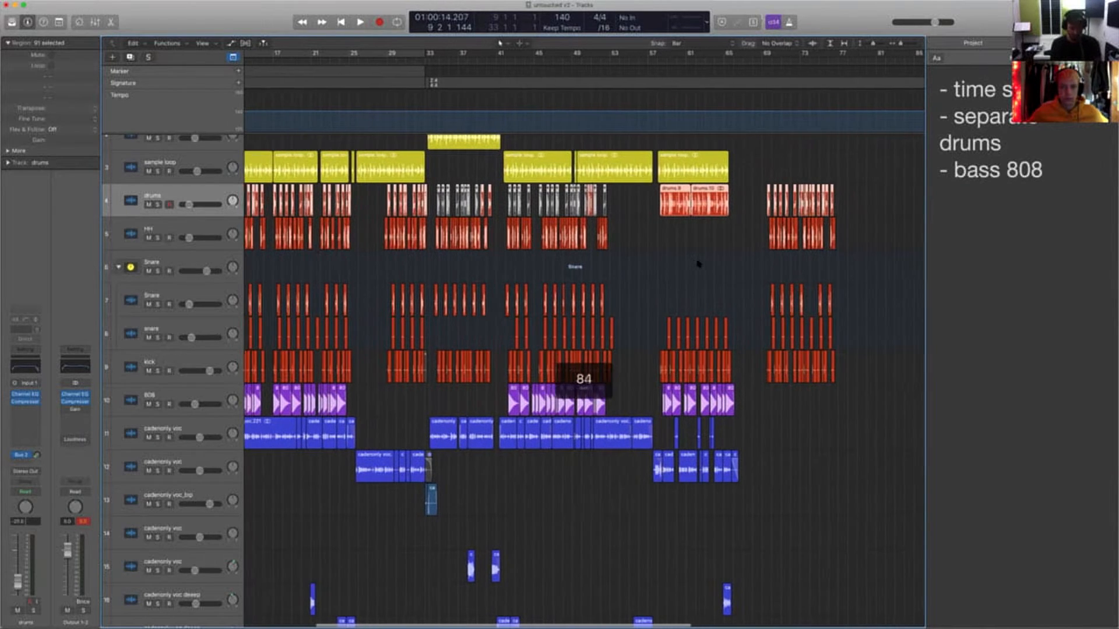
Split out the small hit near bar 58.3 in the long drums region and undo its trial move to the HH track
left_click_drag(641, 185, 775, 245)
left_click(427, 276)
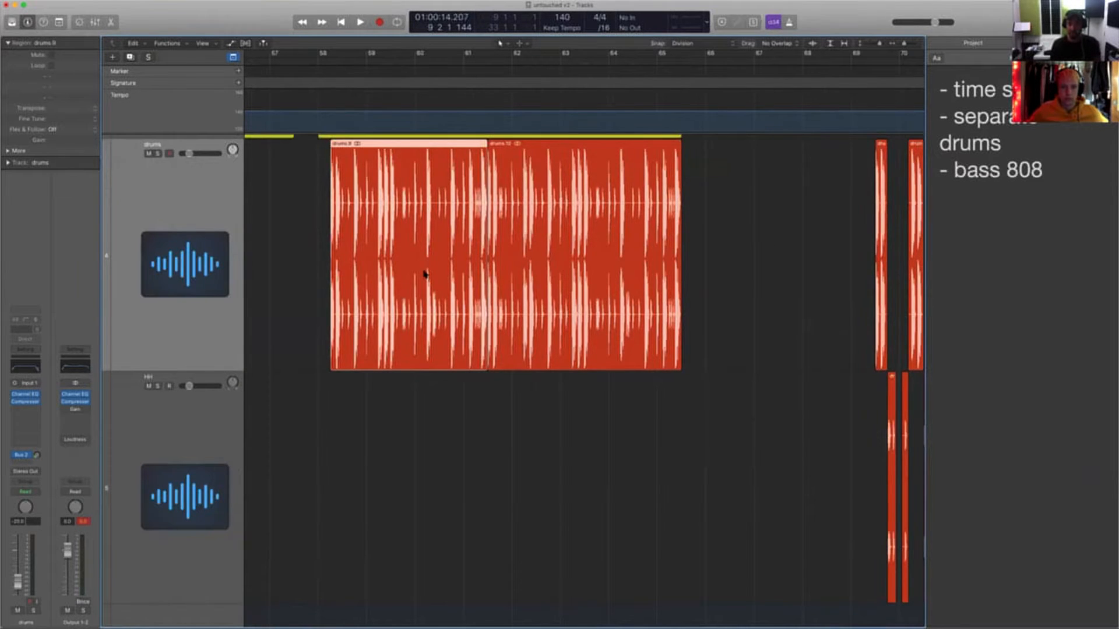
key("z")
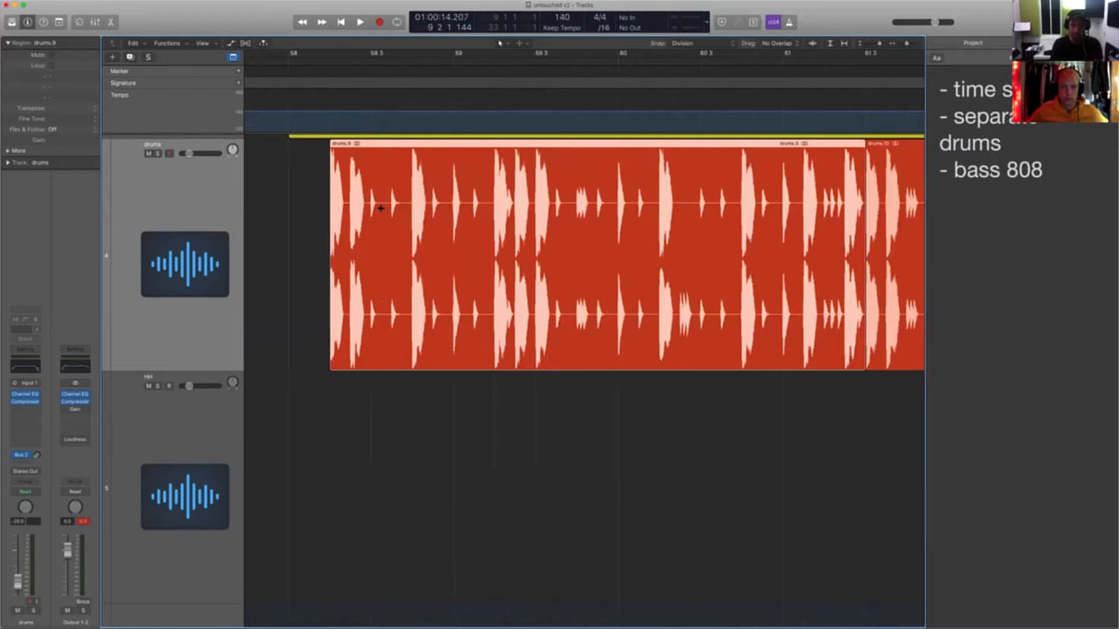
left_click_drag(381, 208, 374, 364)
left_click(377, 227)
left_click_drag(373, 361, 380, 480)
key("super+z")
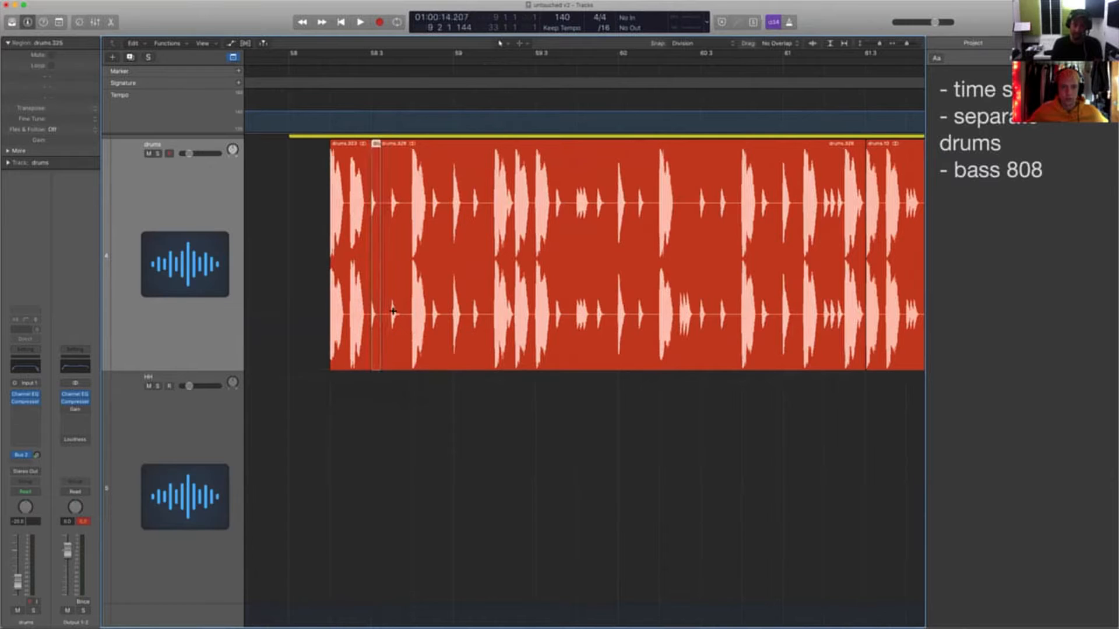
Split off the next small hit before bar 59 in the drums region and undo its trial move to the HH track
left_click_drag(394, 312, 403, 475)
left_click(402, 309)
left_click_drag(492, 315, 554, 317)
left_click(527, 451)
key("super+z")
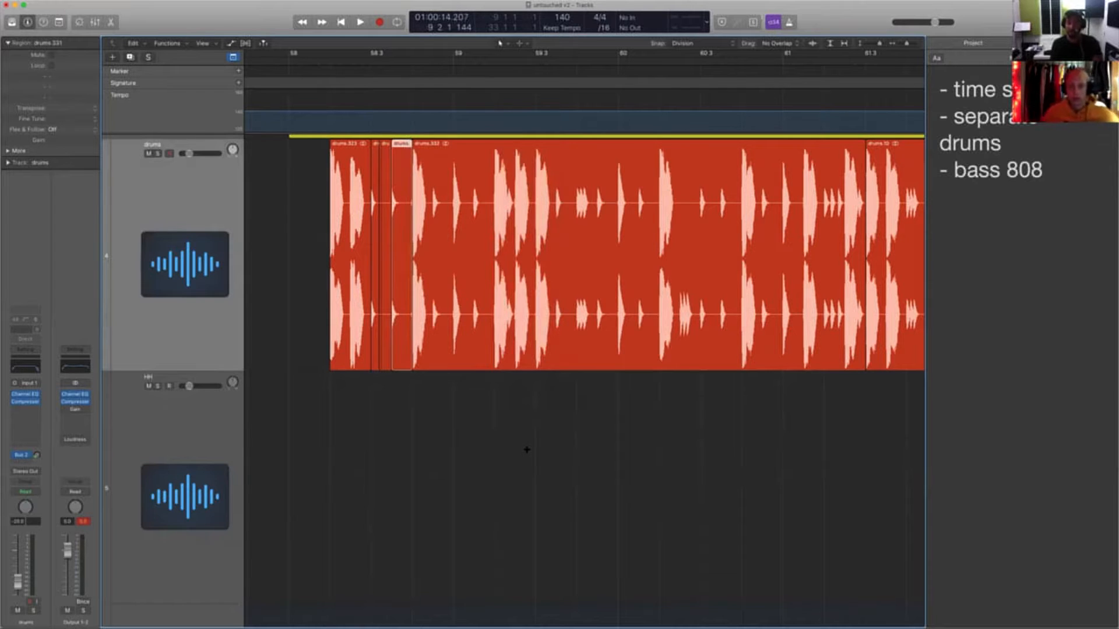
Undo the trial splits made in the long drums region after bar 58
key("super+z")
key("super+z")
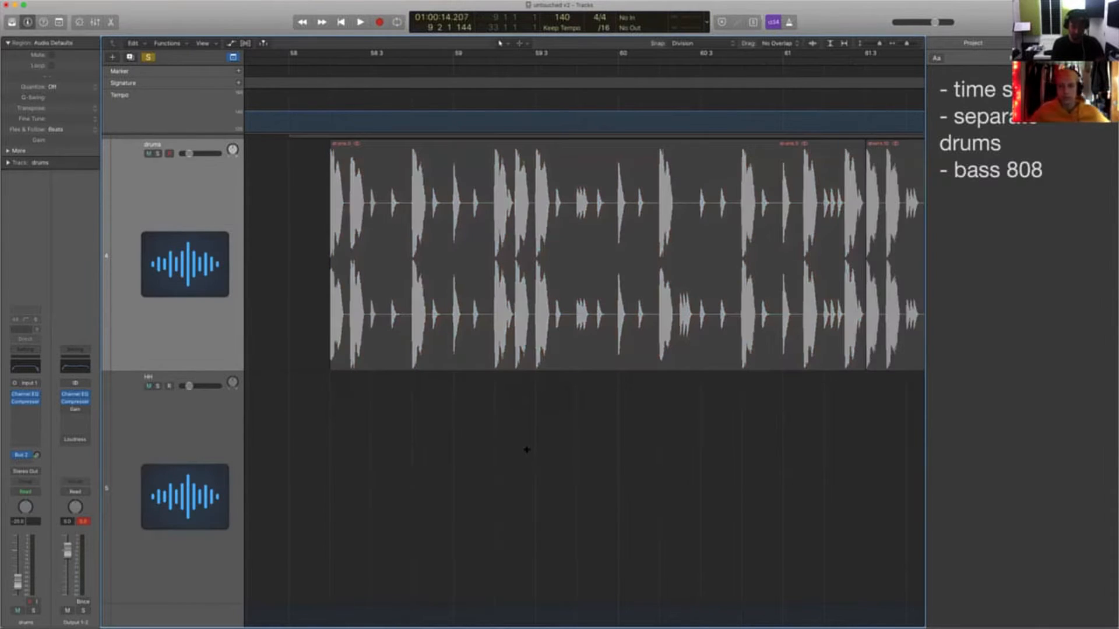
key("super+z")
Join the two adjacent drums regions between bars 58 and 65 into one new audio file
key("super+Left")
key("super+Left")
key("super+Left")
key("super+Left")
key("super+Left")
key("super+Right")
key("super+Right")
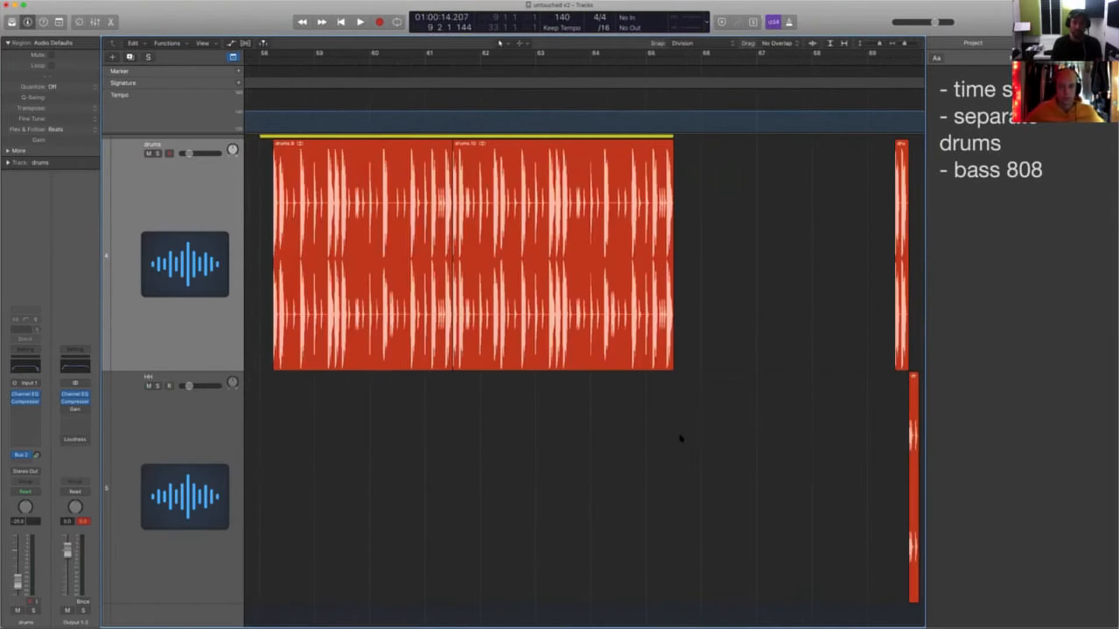
left_click_drag(702, 440, 360, 276)
scroll(359, 276, "left", 3)
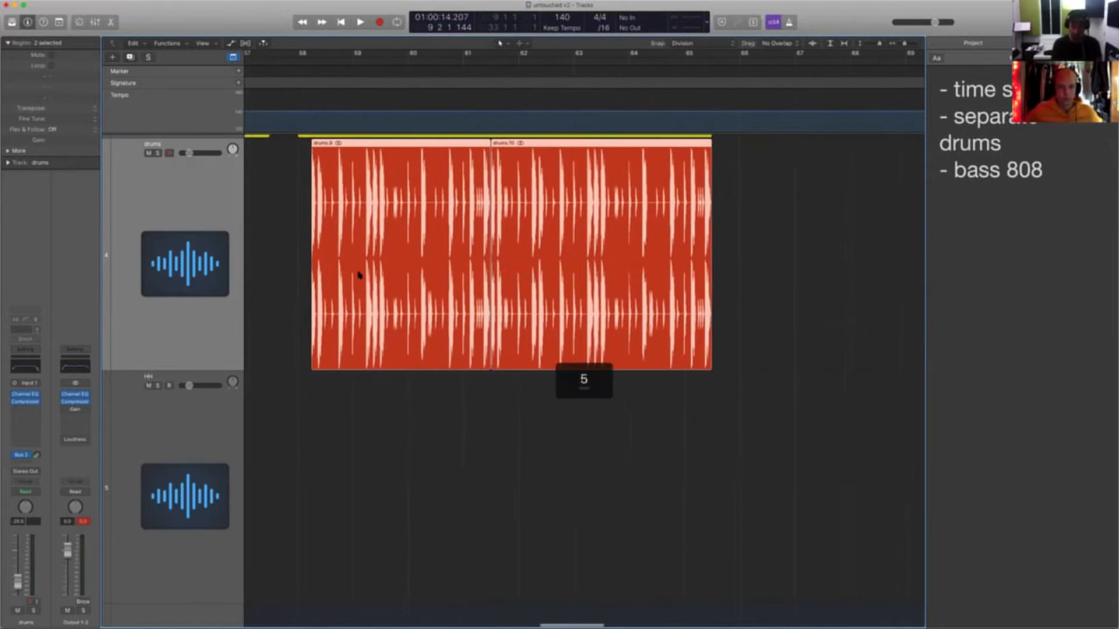
key("super+j")
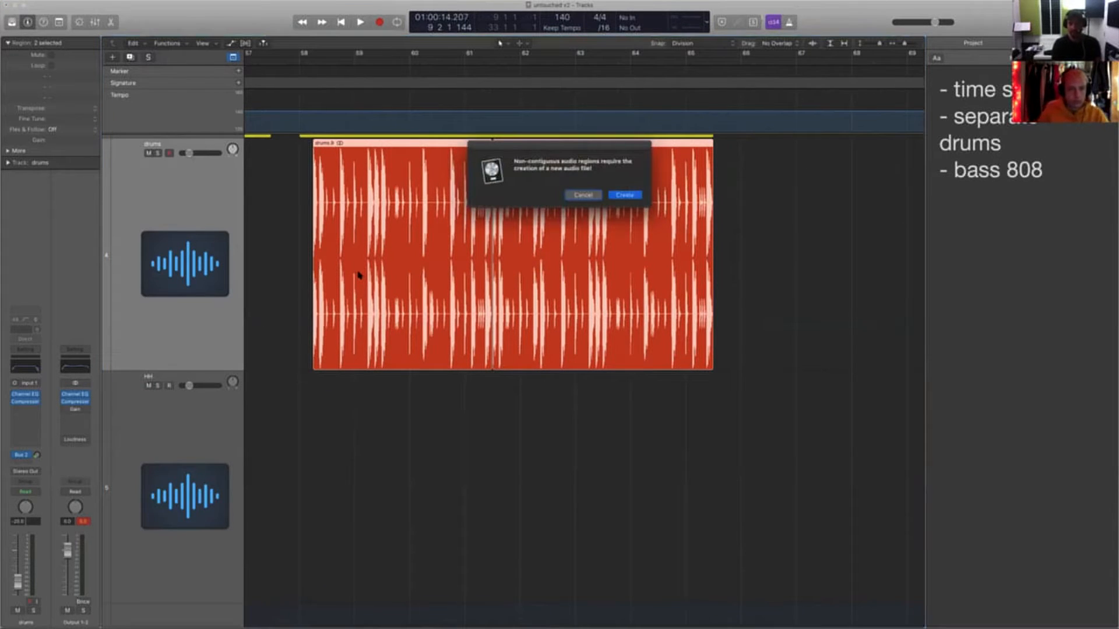
key("Return")
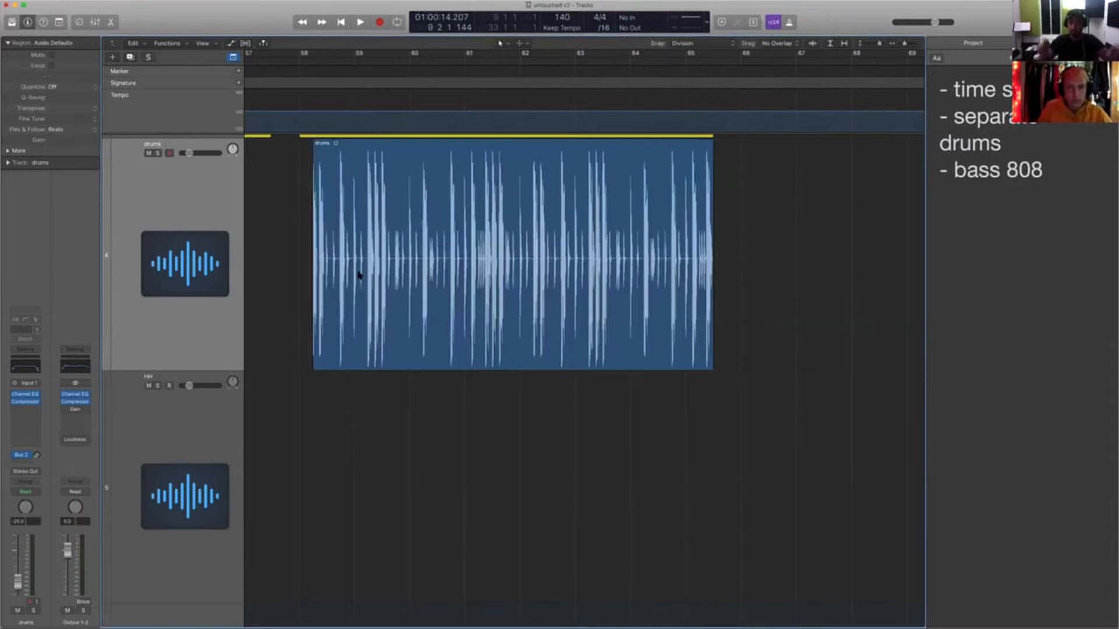
Remove silence from the joined drums region using a -28 dB threshold and 0.1000 sec minimum silence
left_click(367, 277)
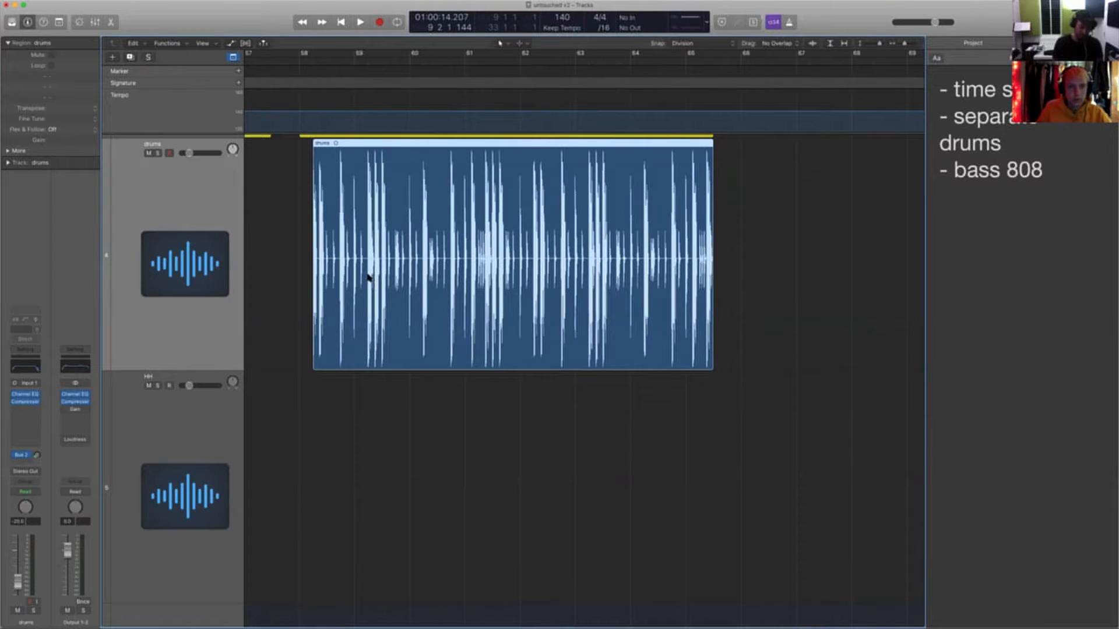
left_click(186, 45)
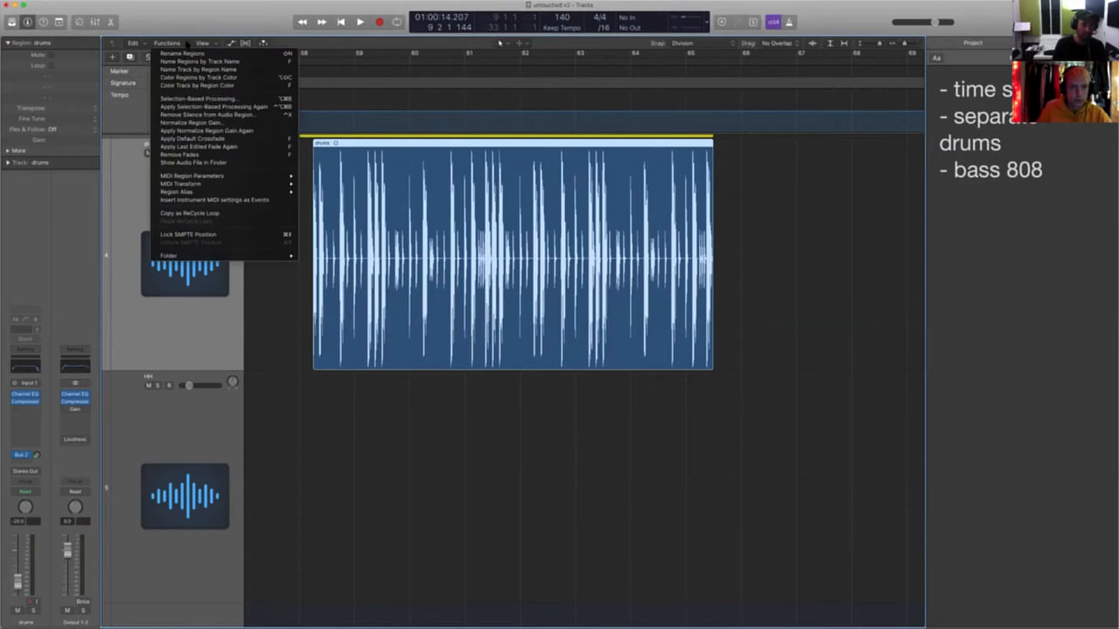
left_click(207, 115)
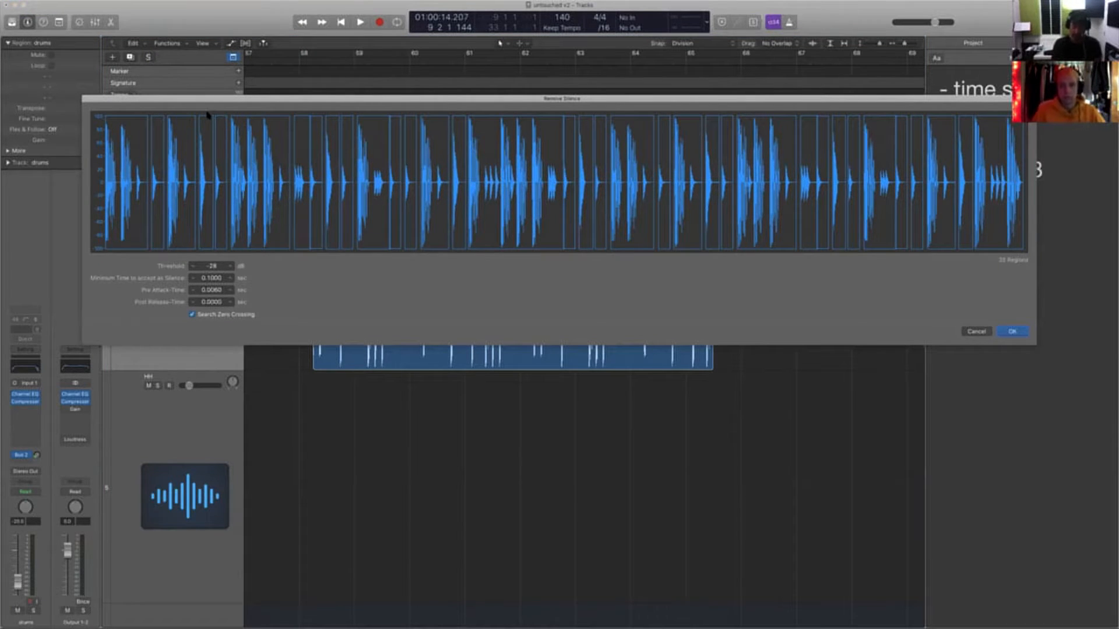
key("Return")
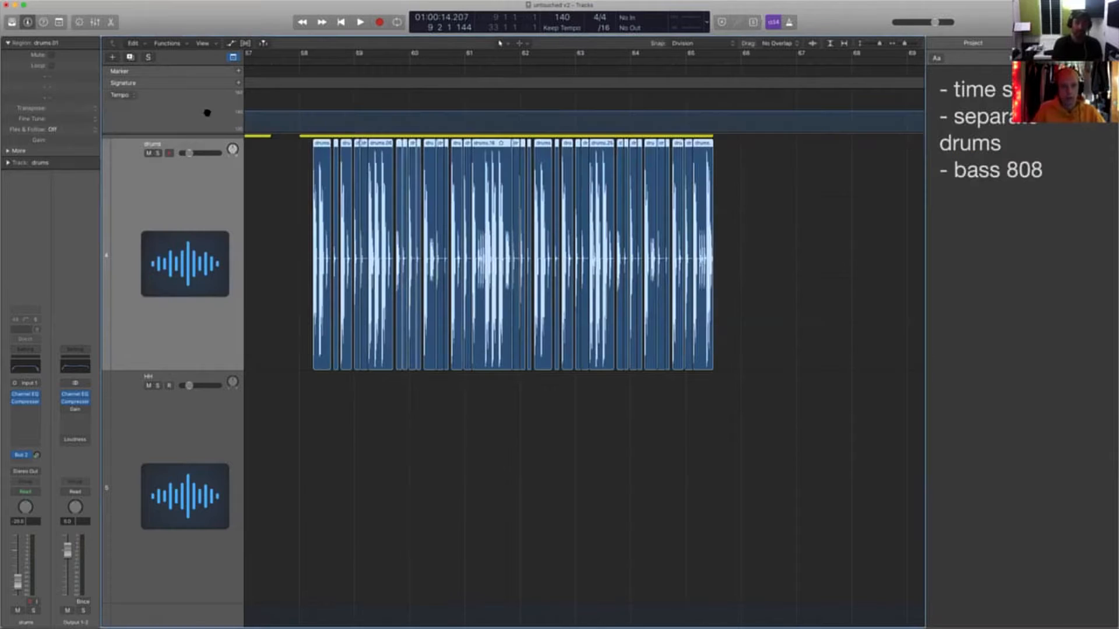
Examine the sliced drums against the HH, Snare, snare and kick tracks from bar 58 to 65
left_click(421, 422)
left_click(422, 420, "ctrl+alt")
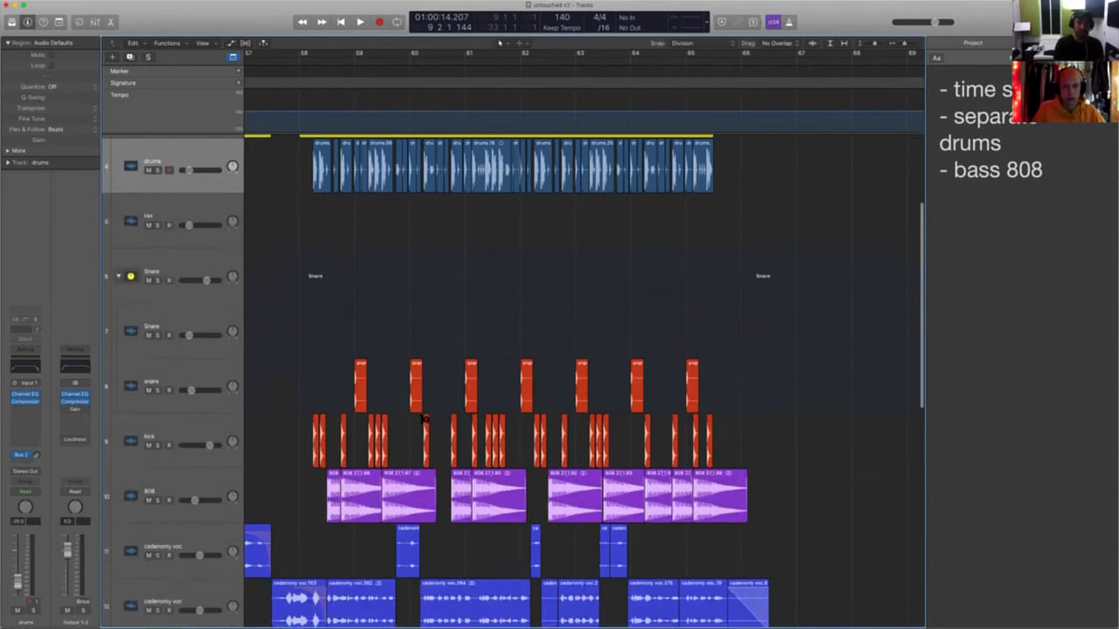
left_click(210, 154)
left_click(211, 211)
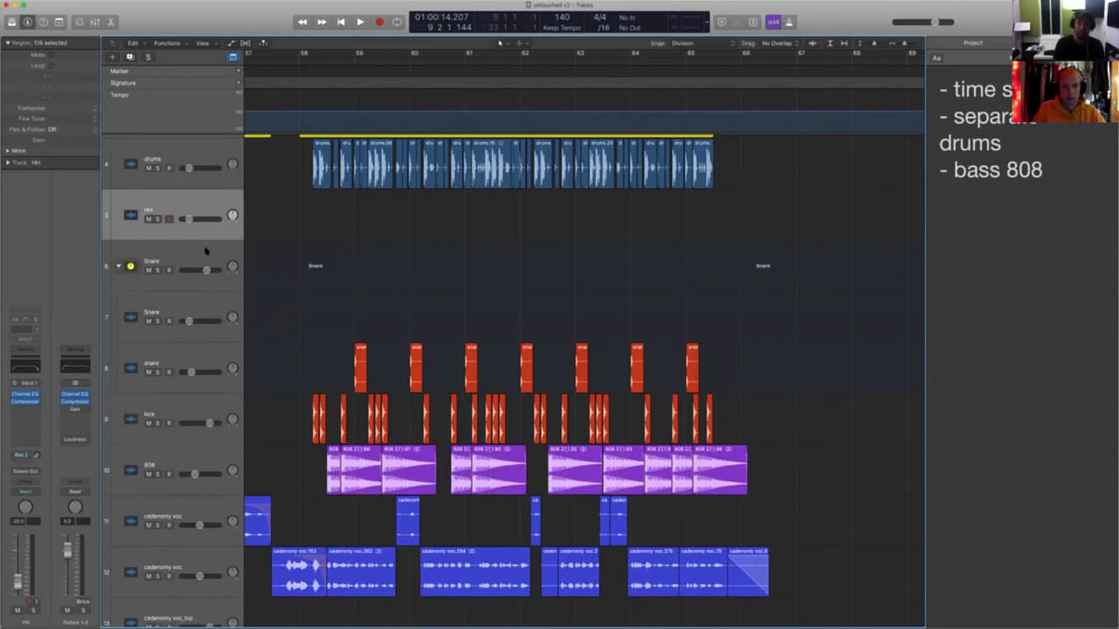
left_click(195, 312)
key("Down")
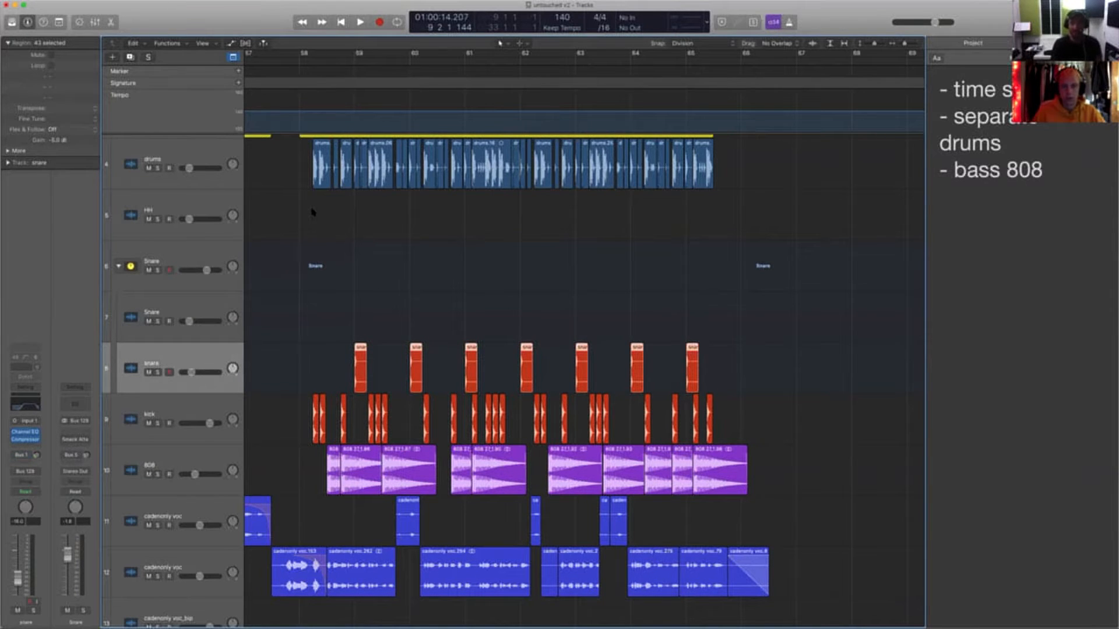
Split off the hi-hat after the first two kicks past bar 58 and move it and the following hi-hat slice to the HH track
key("super+Right")
key("super+Right")
key("super+Right")
key("super+Left")
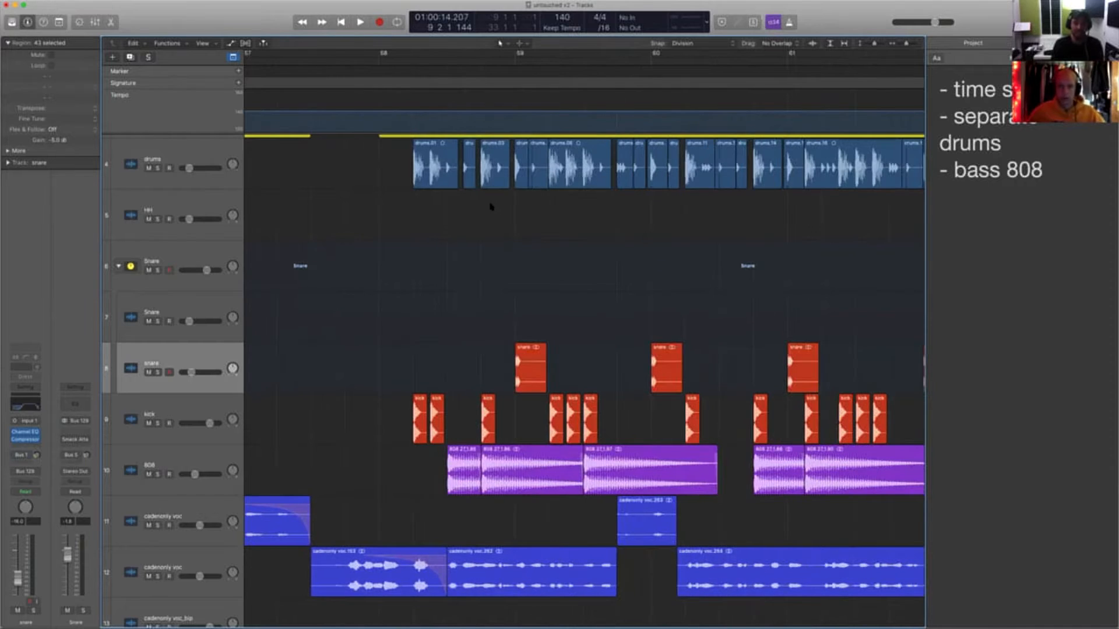
left_click(445, 168)
left_click(447, 168)
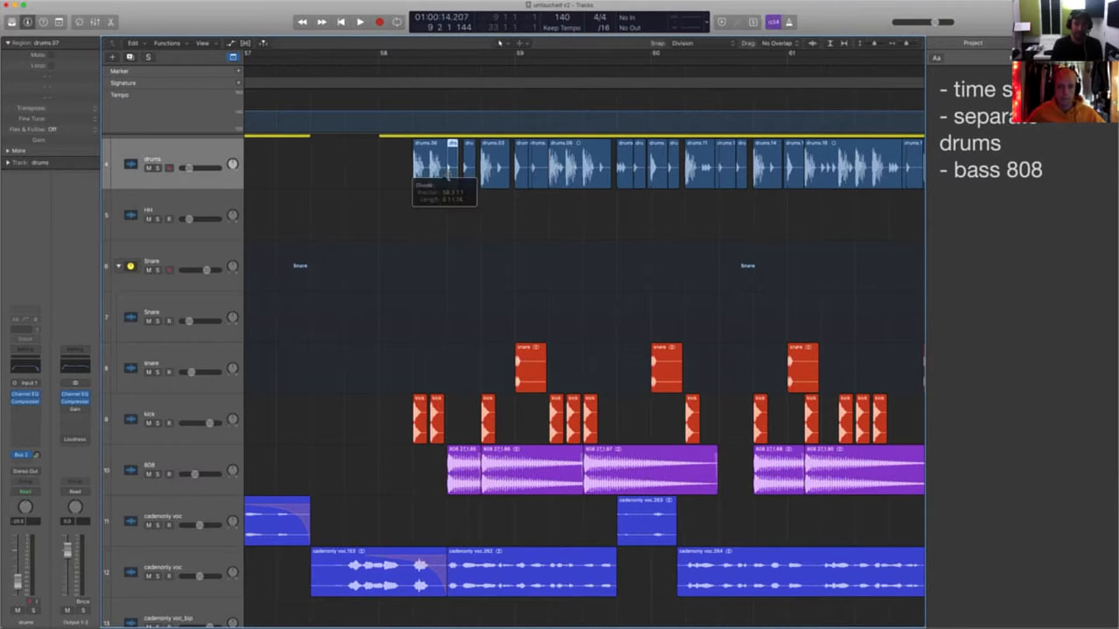
left_click_drag(453, 175, 453, 226)
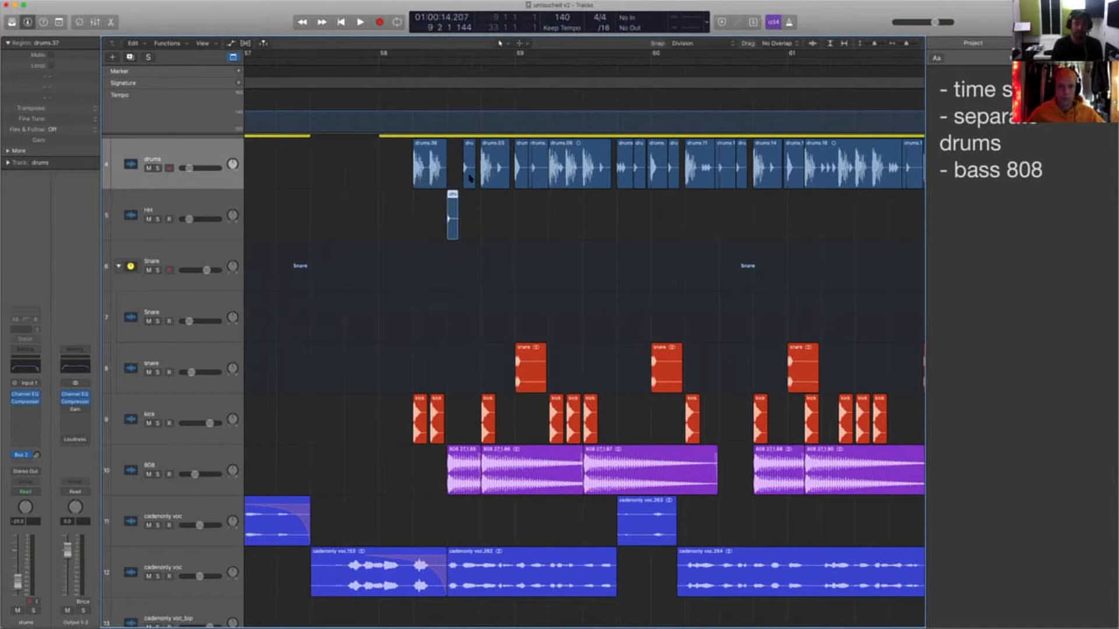
left_click_drag(470, 178, 470, 227)
Split off the hi-hat just before bar 59 and move it and the hi-hat slice following the bar 59 snare to the HH track
left_click(500, 178)
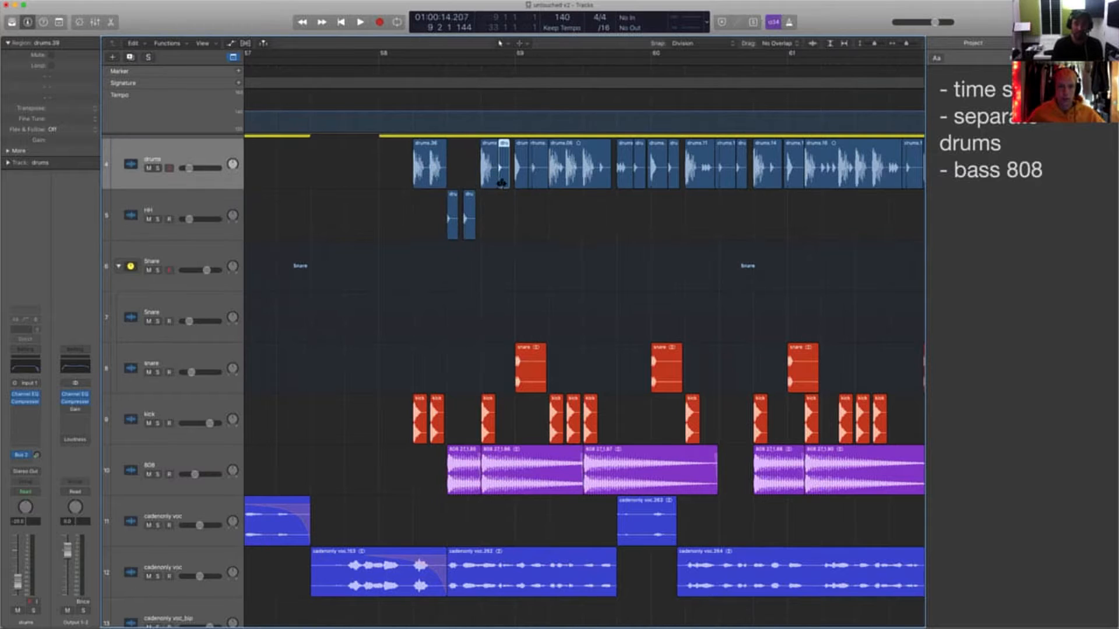
left_click_drag(504, 184, 504, 235)
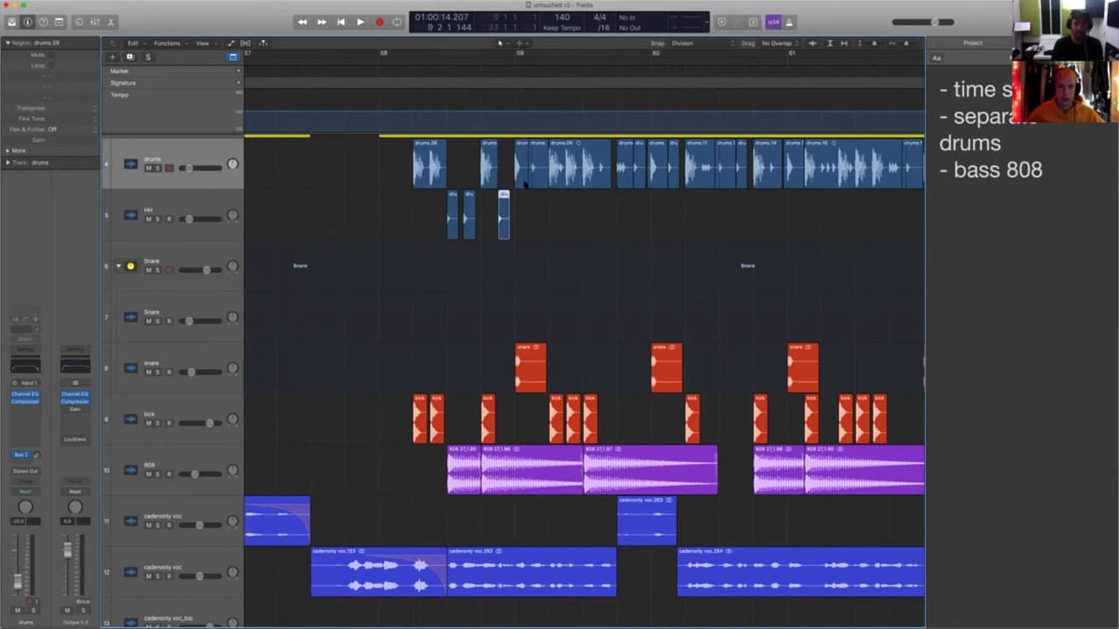
left_click(541, 185)
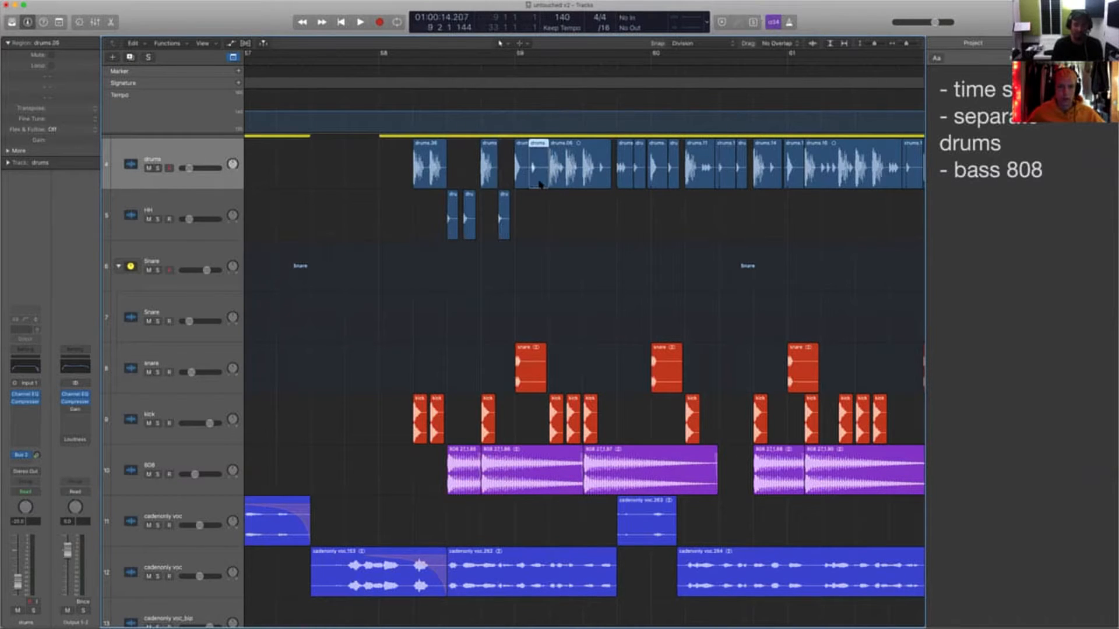
left_click_drag(540, 185, 541, 238)
Audition the separated drums from bar 58 and move the bar 59 snare slice to the upper Snare audio track
left_click(379, 247)
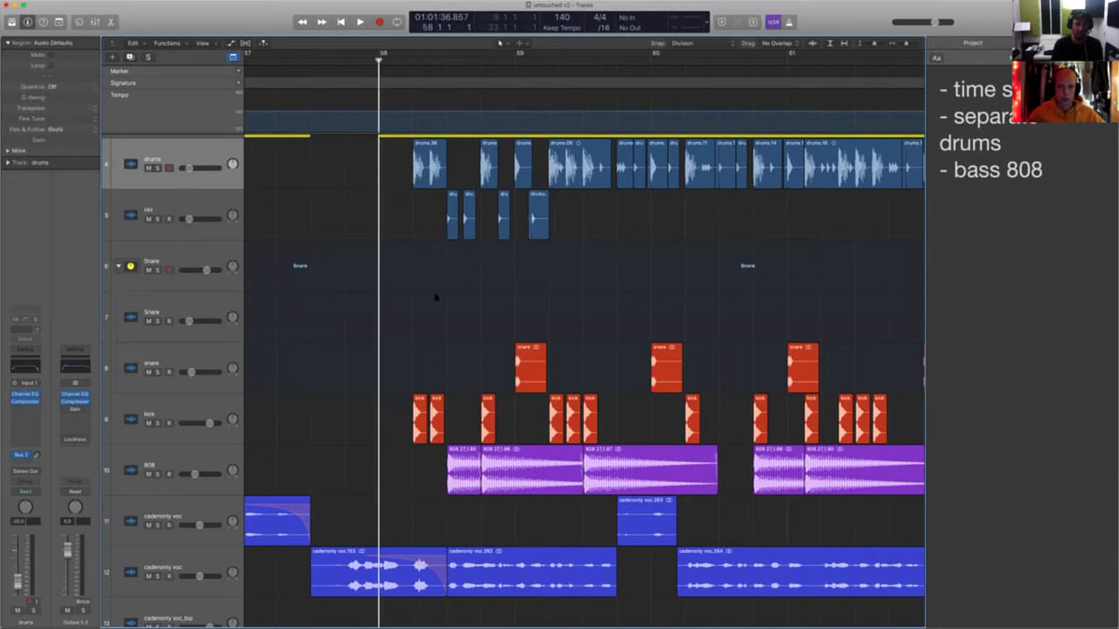
key("space")
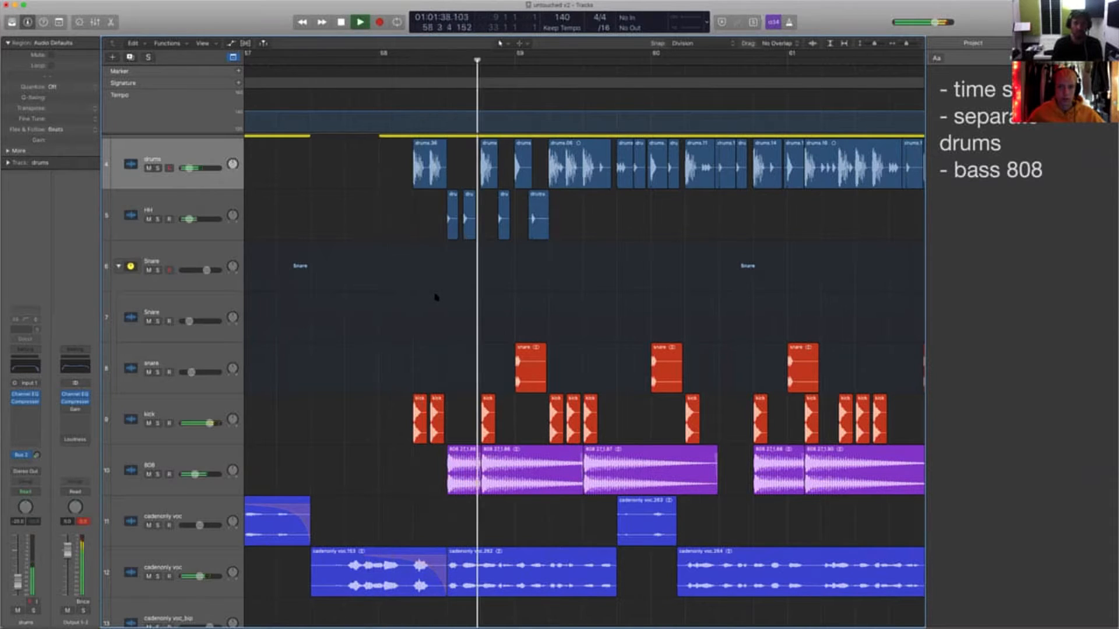
key("space")
left_click_drag(523, 169, 522, 312)
Examine how the separated HH, Snare and kick regions are laid out in the earlier sections back to bar 34
scroll(794, 252, "right", 10)
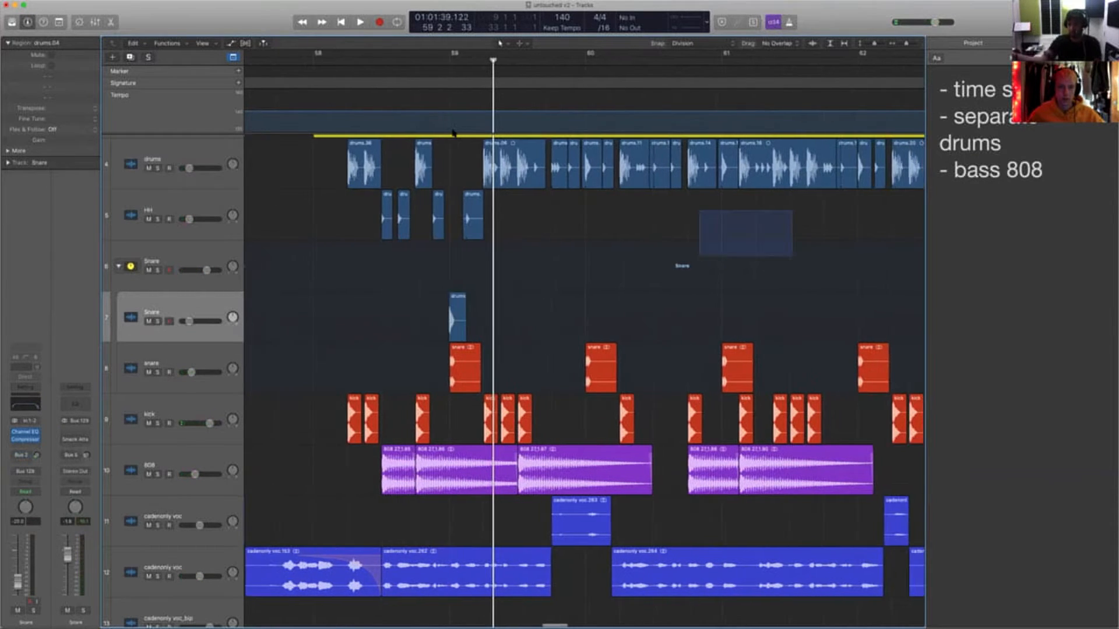
scroll(453, 133, "left", 4)
scroll(453, 133, "down", 8)
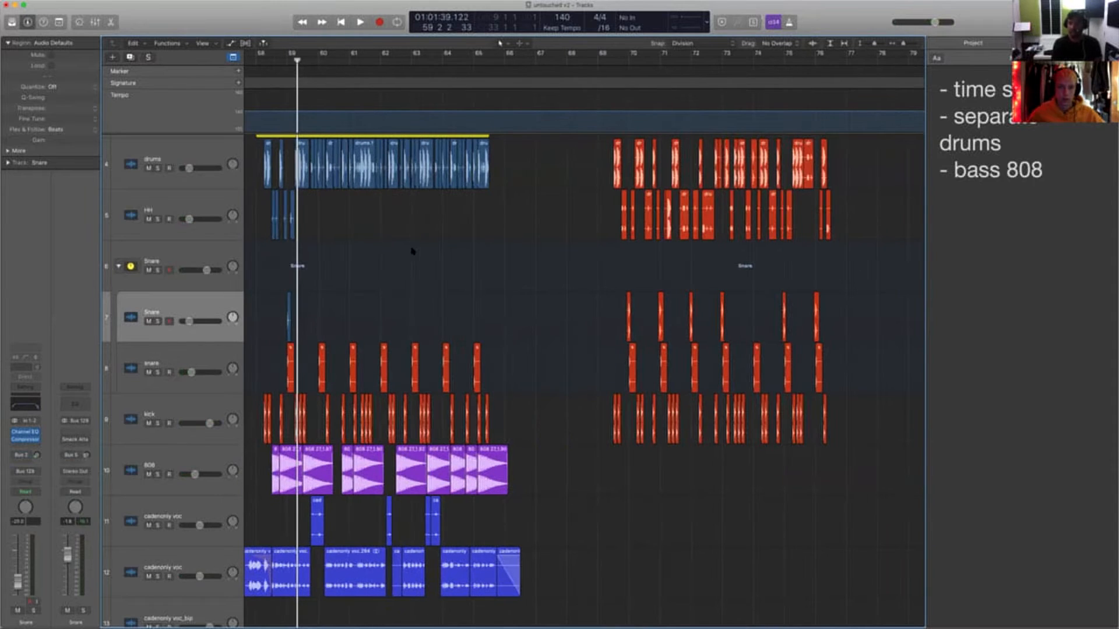
scroll(293, 462, "left", 20)
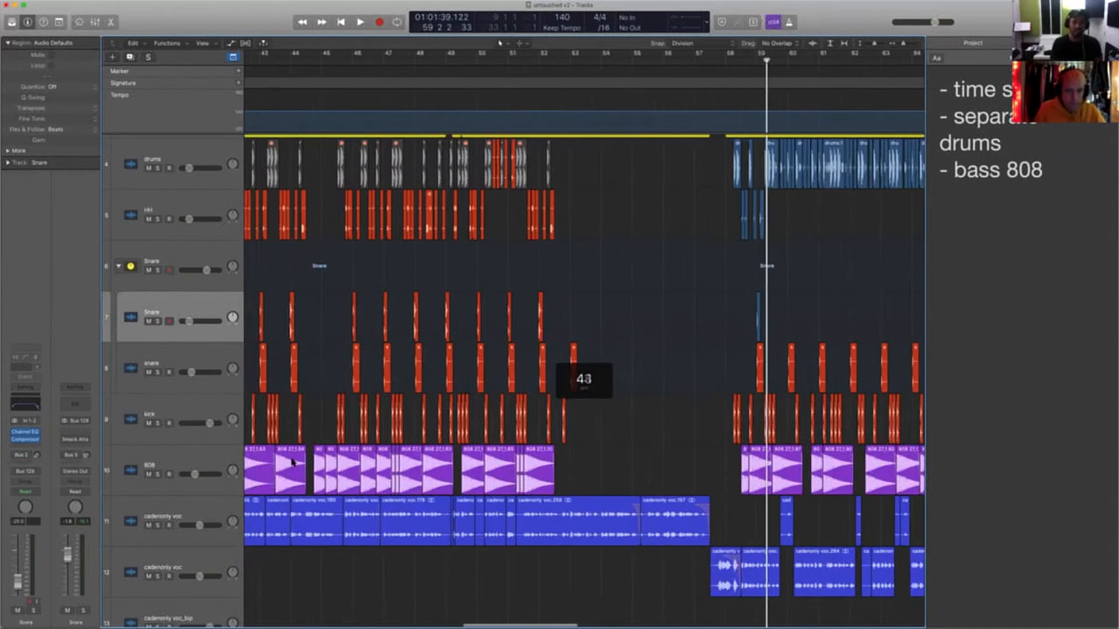
scroll(292, 462, "left", 20)
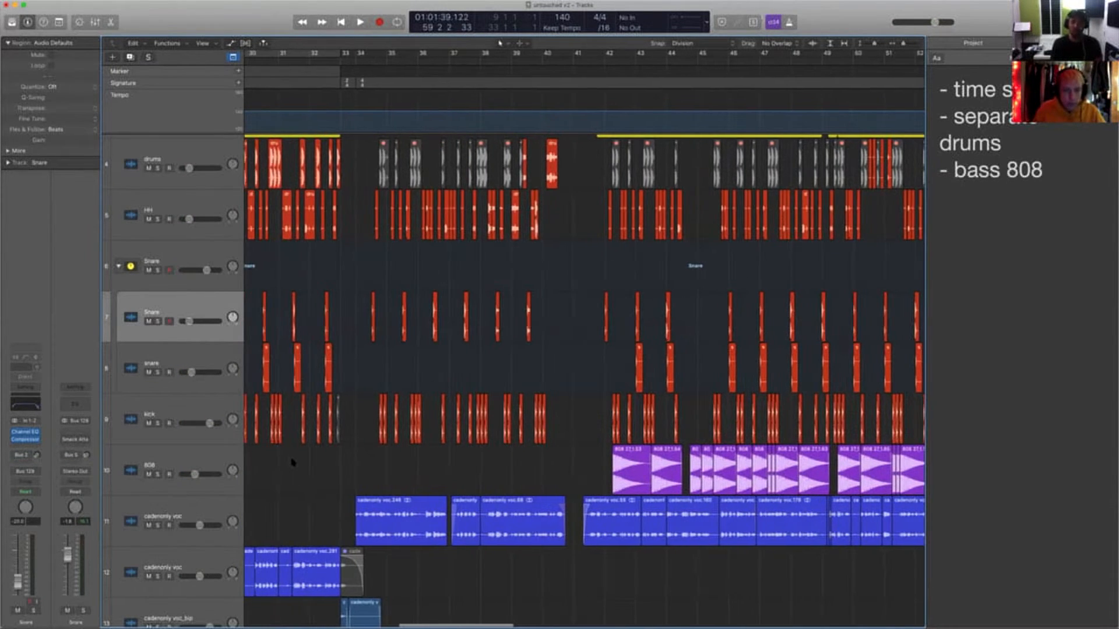
scroll(292, 462, "right", 5)
scroll(233, 419, "up", 10)
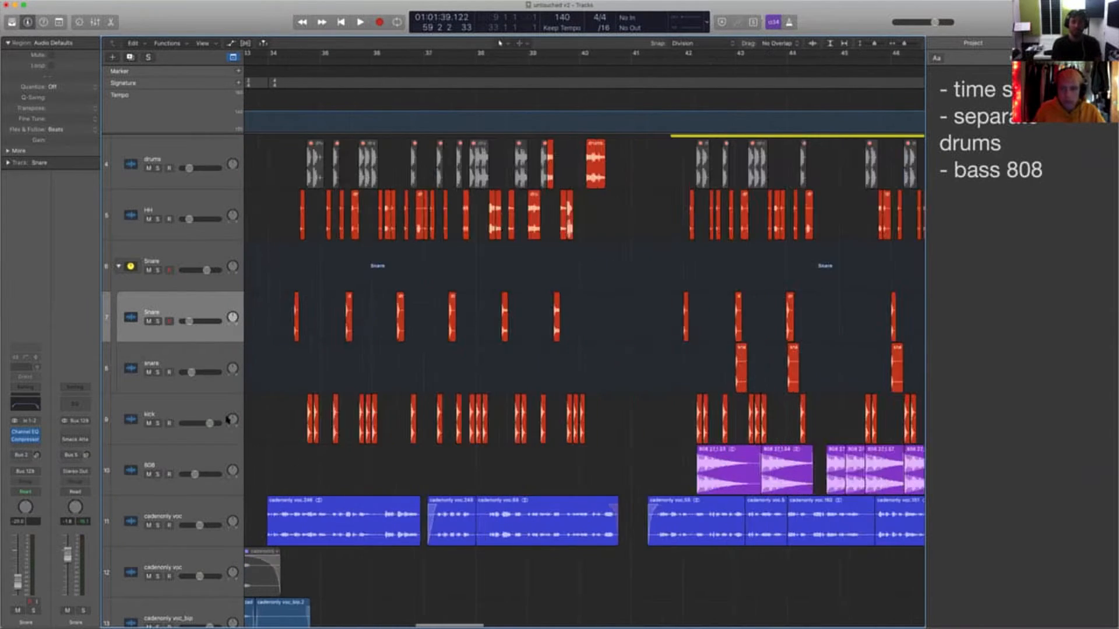
scroll(233, 419, "down", 4)
Solo the drums, HH, Snare and kick tracks and audition them from bar 34.3
left_click(365, 61)
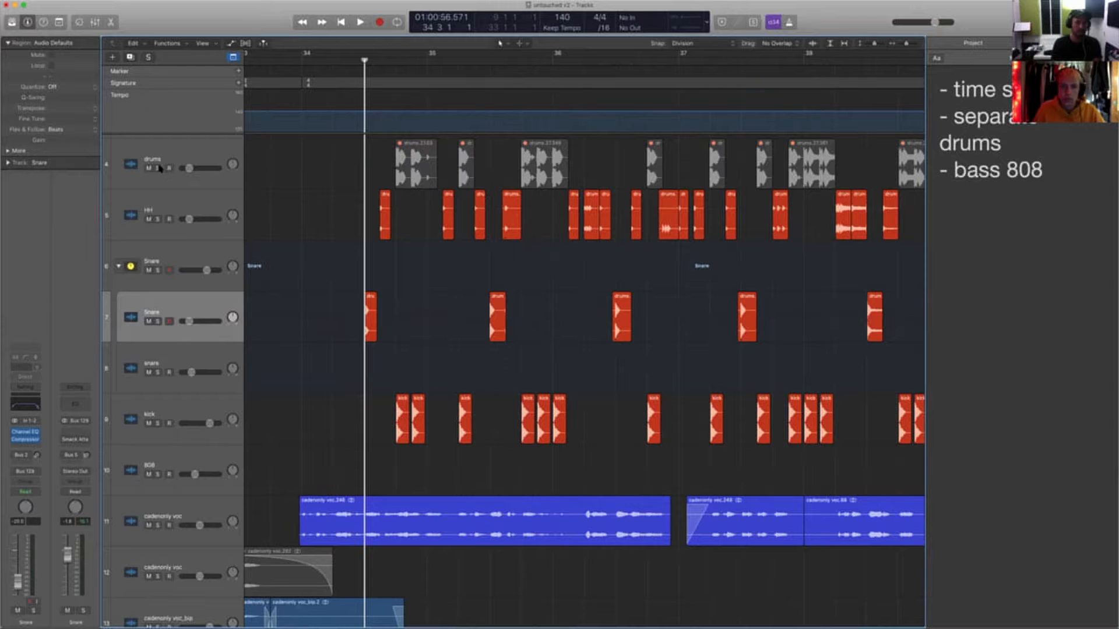
left_click_drag(158, 168, 157, 424)
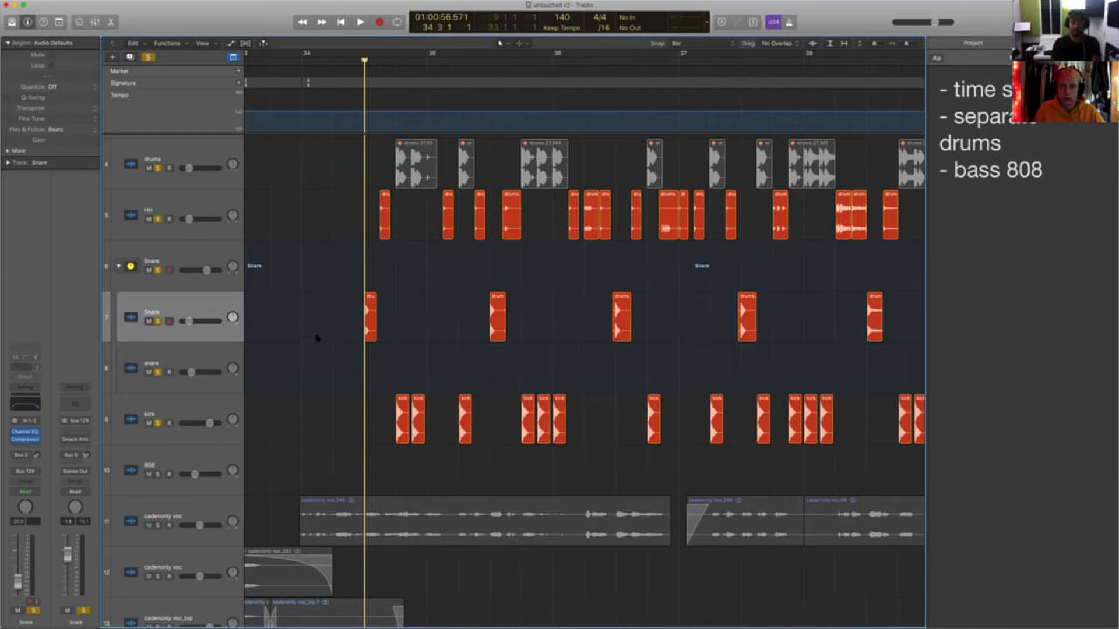
key("space")
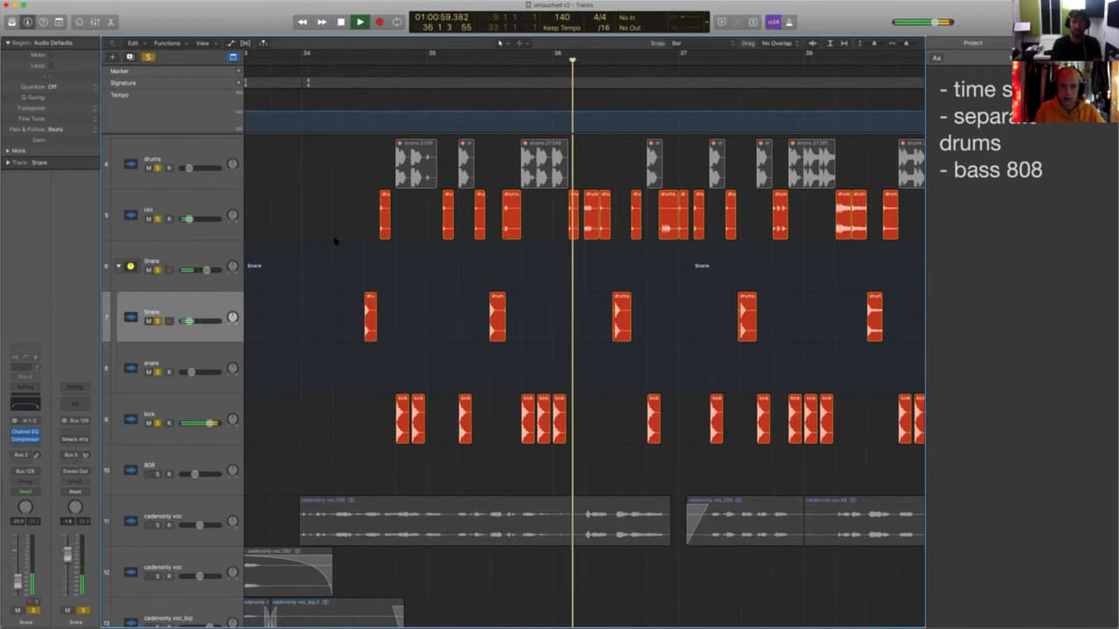
key("space")
Duplicate the HH track twice with its settings and pan the two copies off centre
left_click(193, 202)
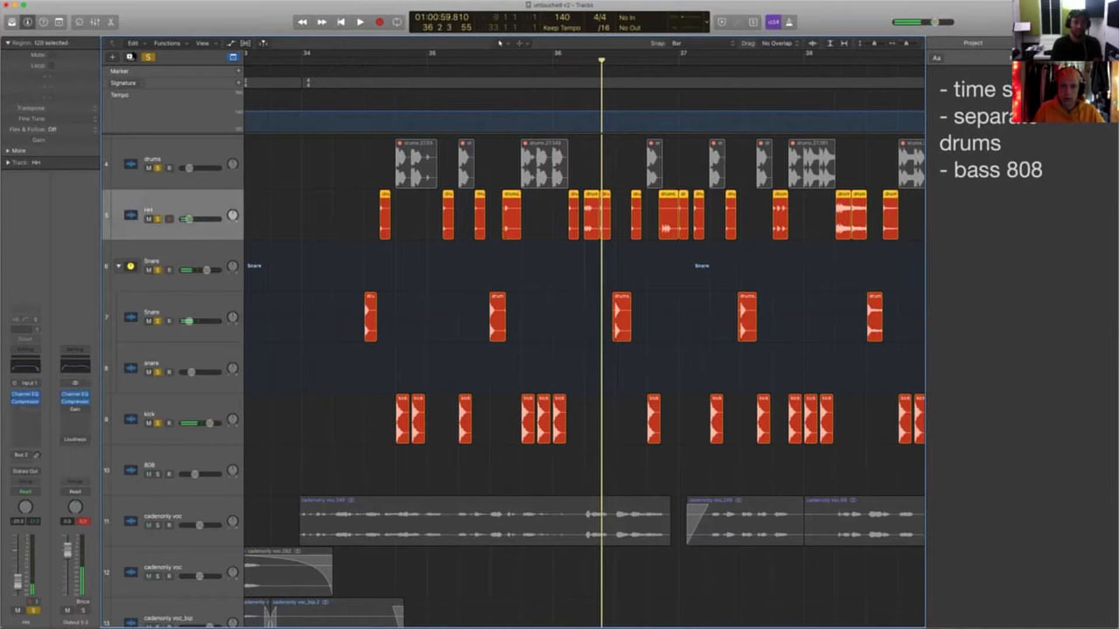
left_click(131, 57)
left_click(131, 57)
left_click_drag(233, 266, 233, 350)
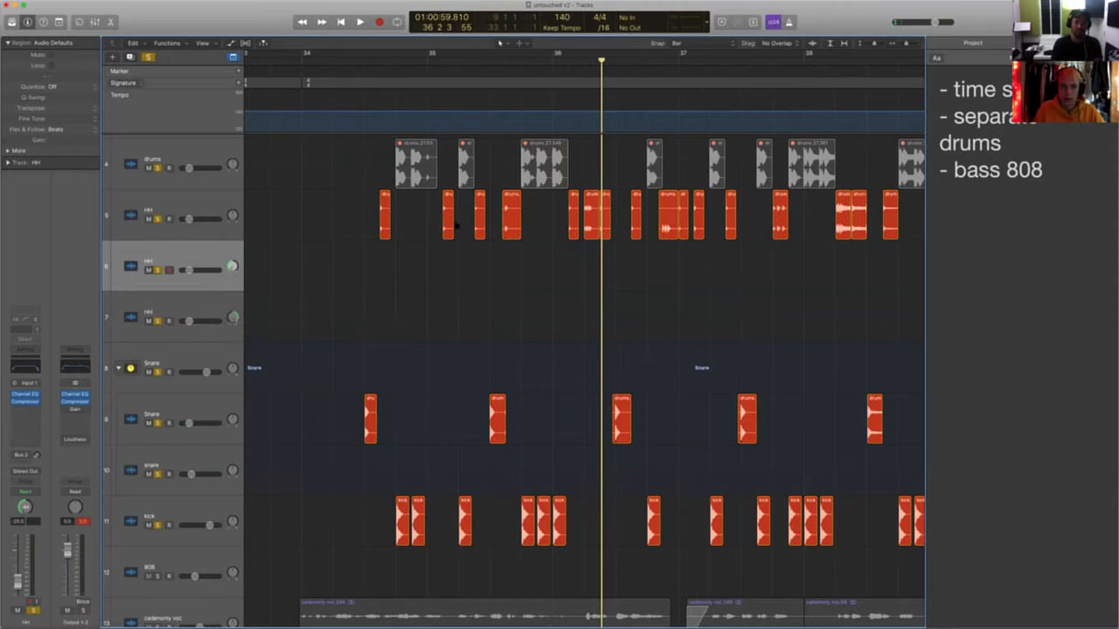
Distribute four hi-hat regions between bars 35 and 37 alternately onto the first and second panned HH tracks
left_click_drag(448, 232, 448, 284)
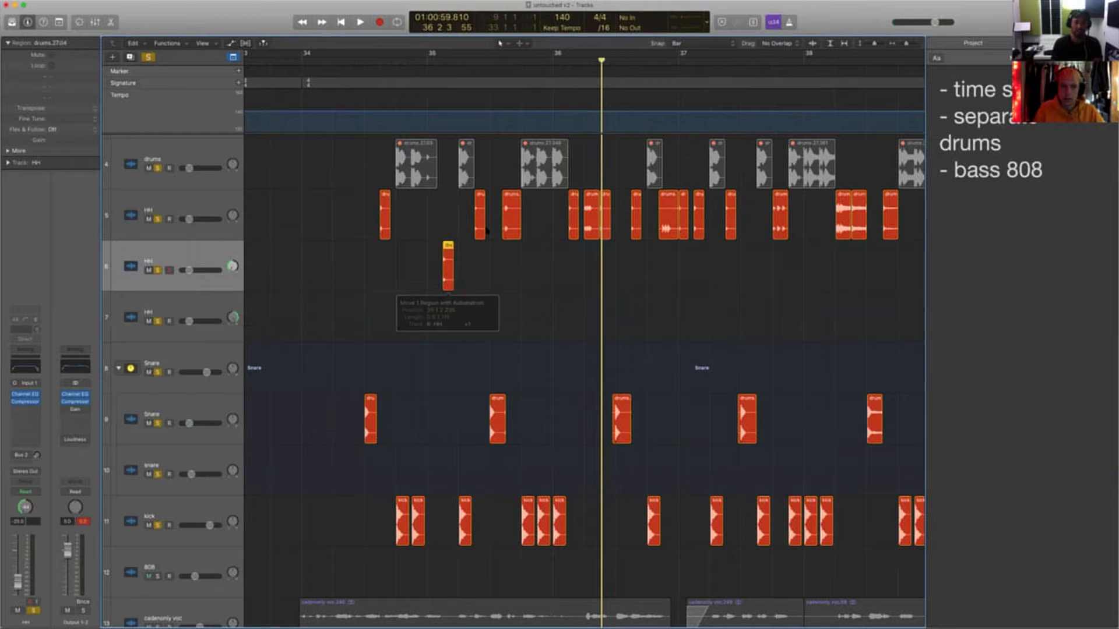
left_click_drag(480, 215, 480, 318)
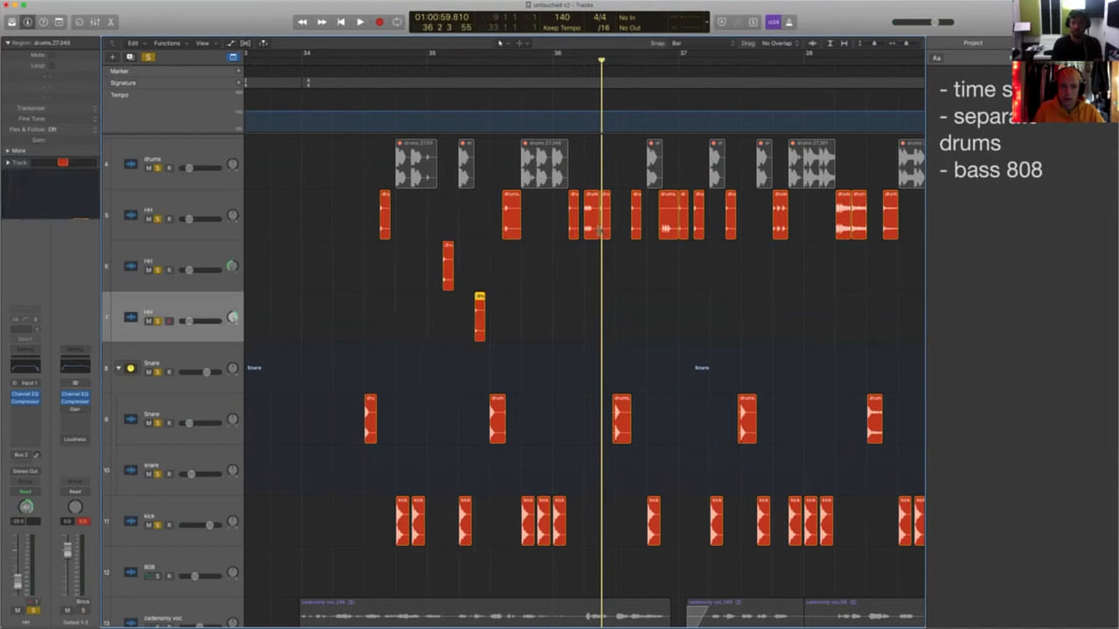
left_click_drag(592, 236, 591, 287)
left_click_drag(669, 192, 668, 294)
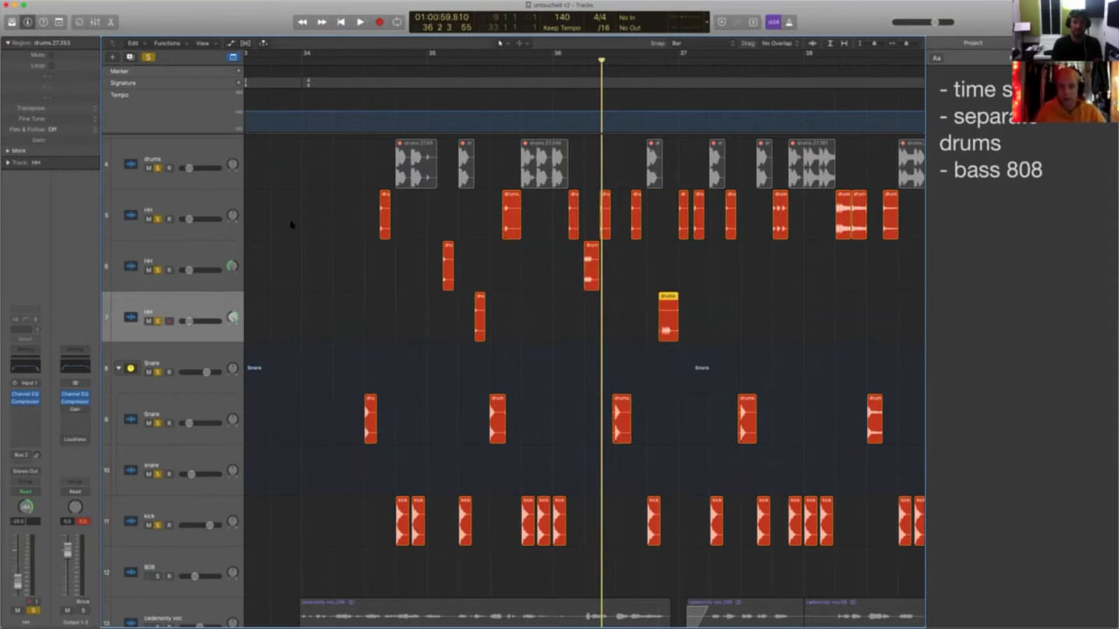
Audition the soloed drum tracks with the panned hi-hats from just before bar 34
left_click(148, 58)
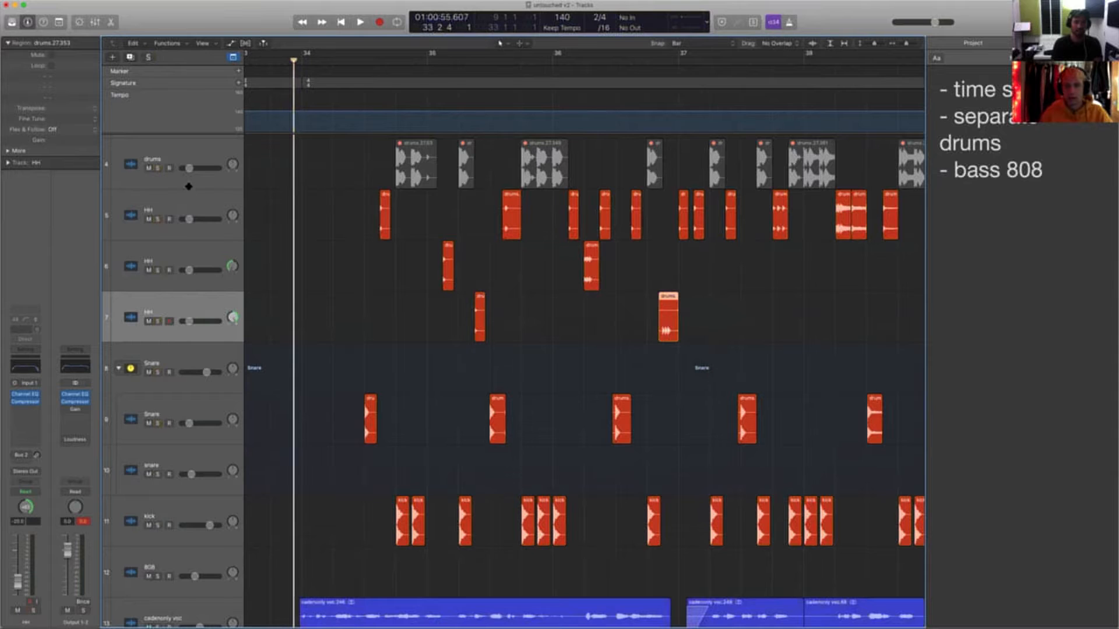
left_click(148, 58)
key("space")
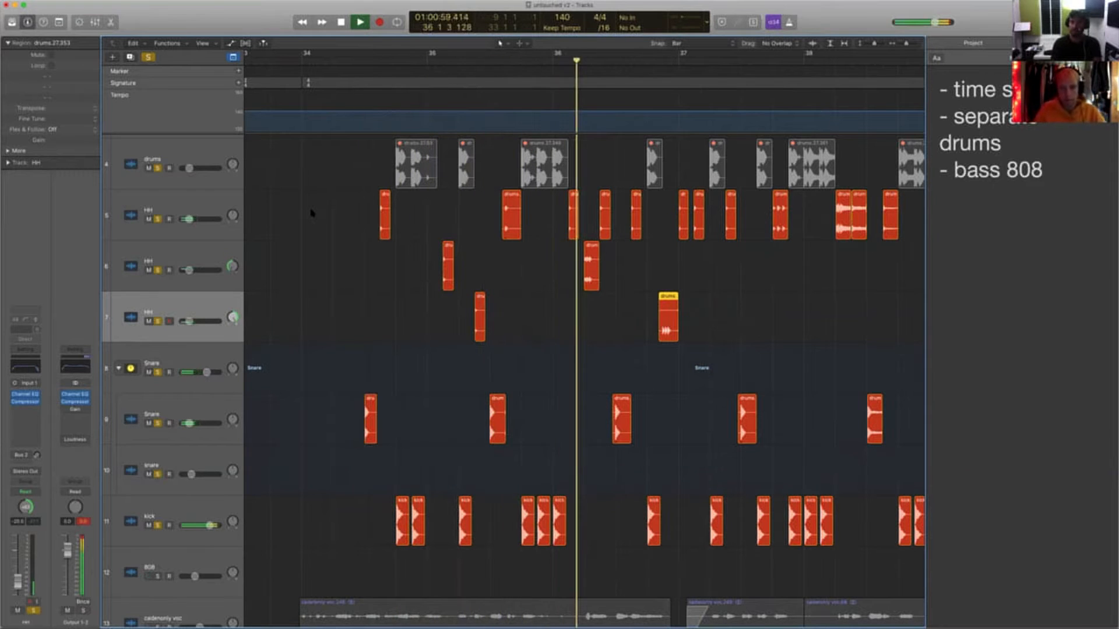
Stop playback, turn off soloing on all soloed tracks, and select the 808 track
key("space")
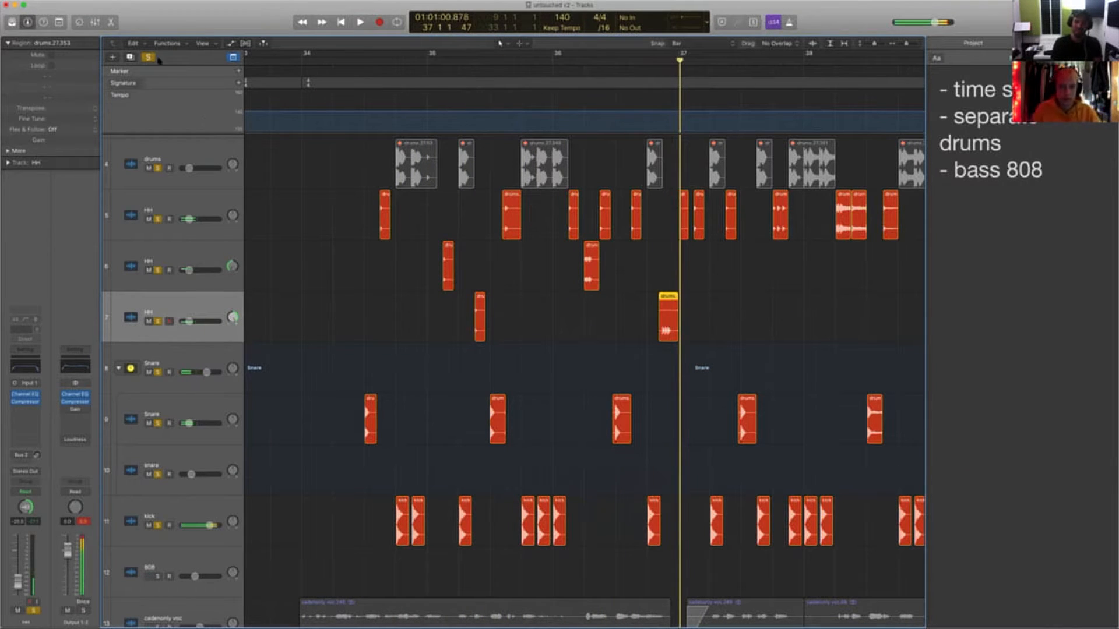
key("ctrl+s")
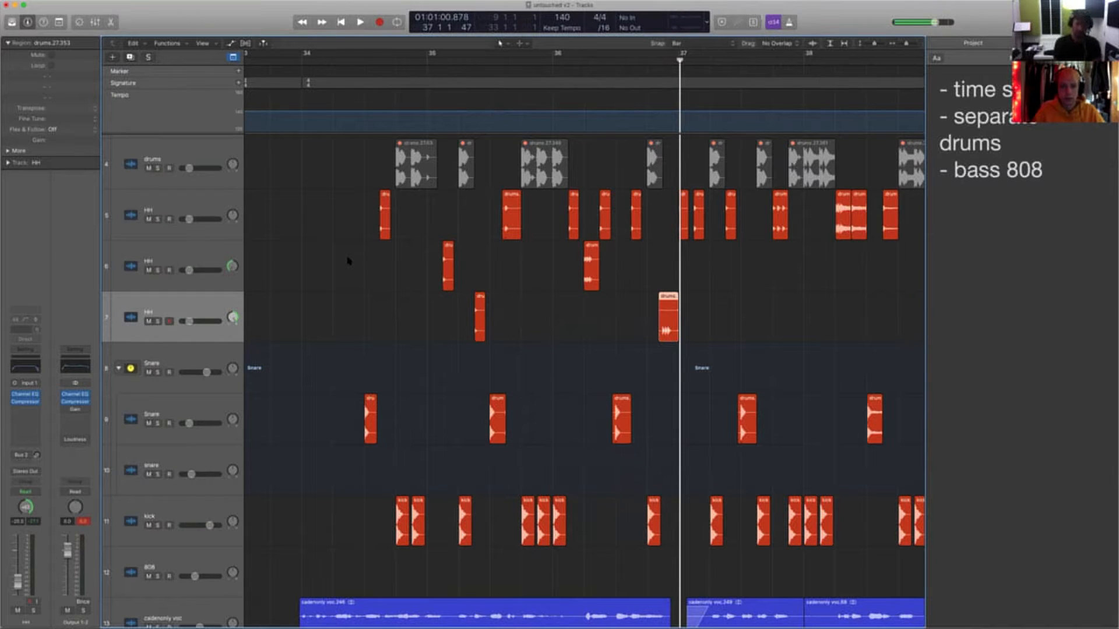
scroll(348, 260, "down", 6)
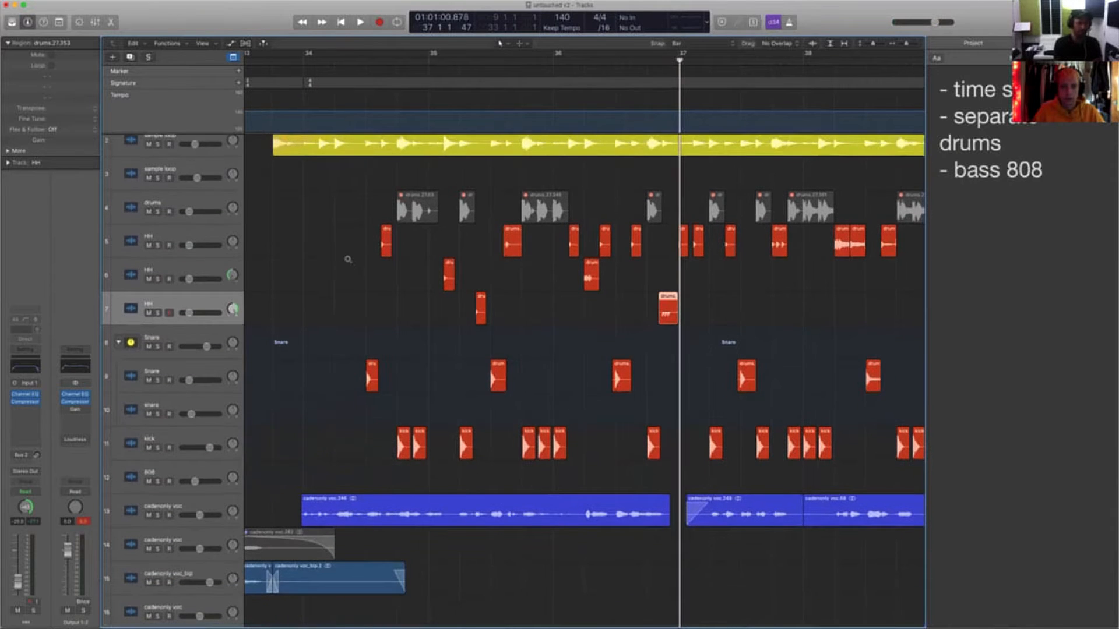
scroll(375, 403, "down", 4)
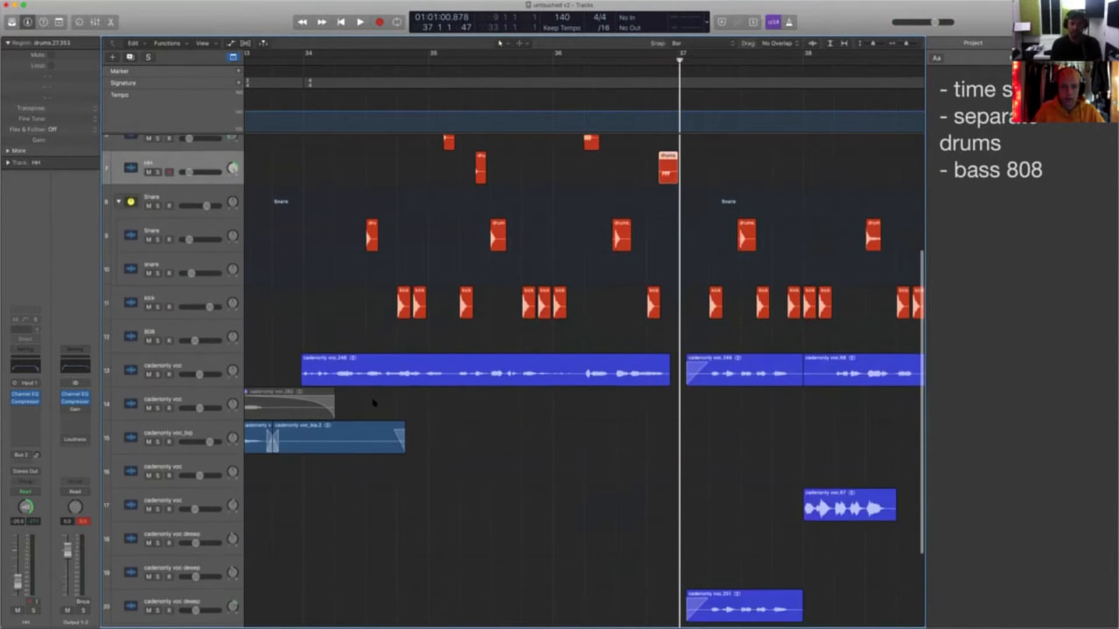
scroll(376, 402, "down", 5)
scroll(376, 402, "down", 5)
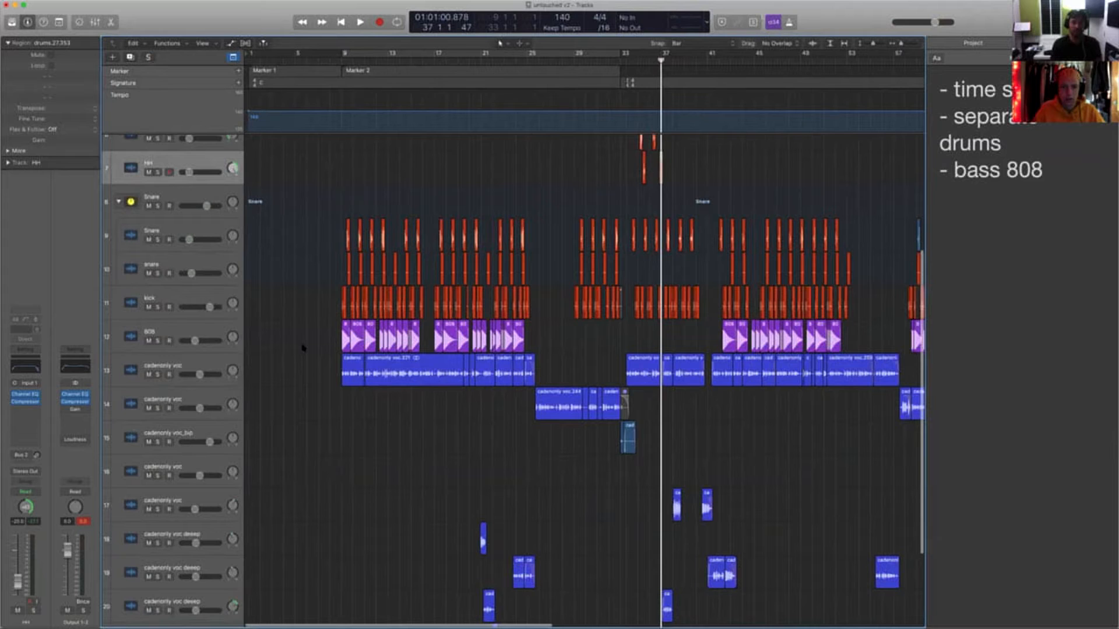
left_click(198, 322)
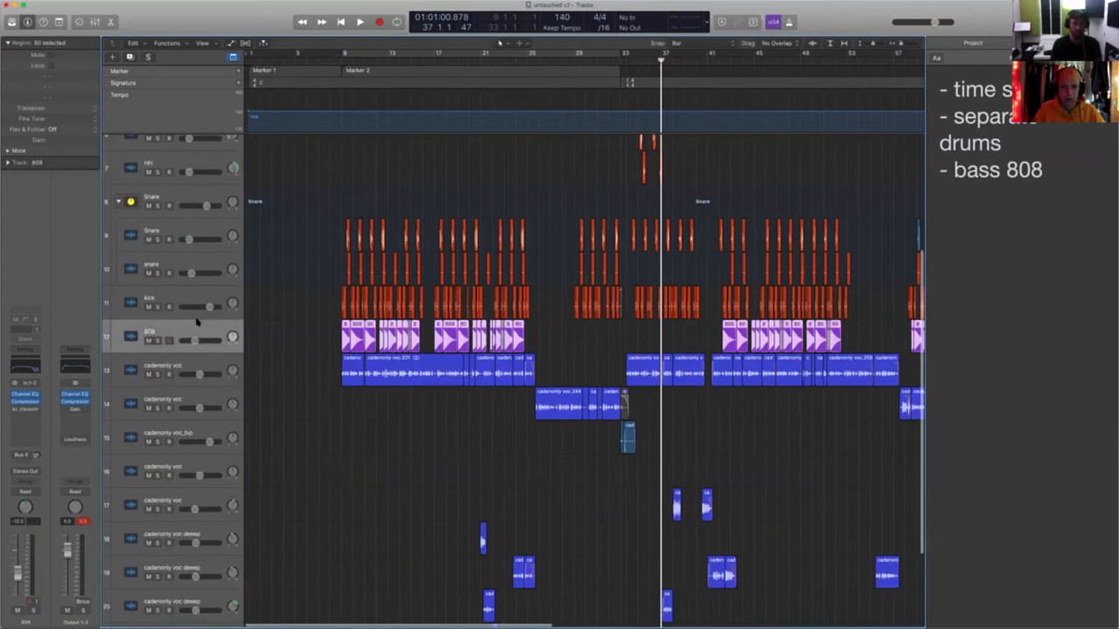
Activate the 808 track's Bus 4 send and examine the Devil-Loc Deluxe plug-in on its aux channel
left_click(334, 336)
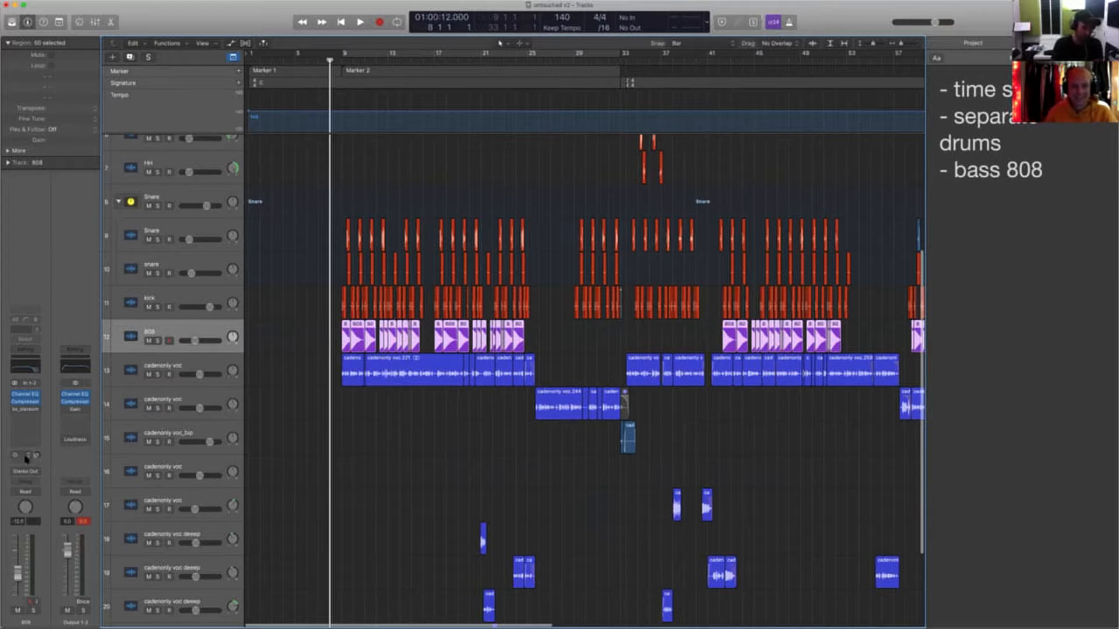
left_click(21, 456)
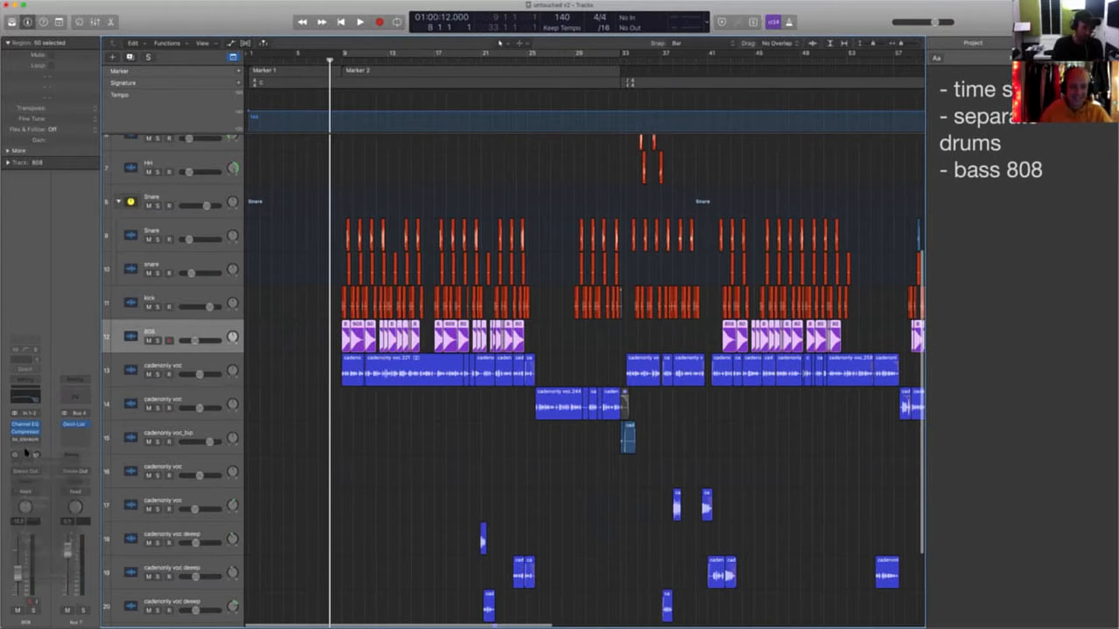
left_click(74, 426)
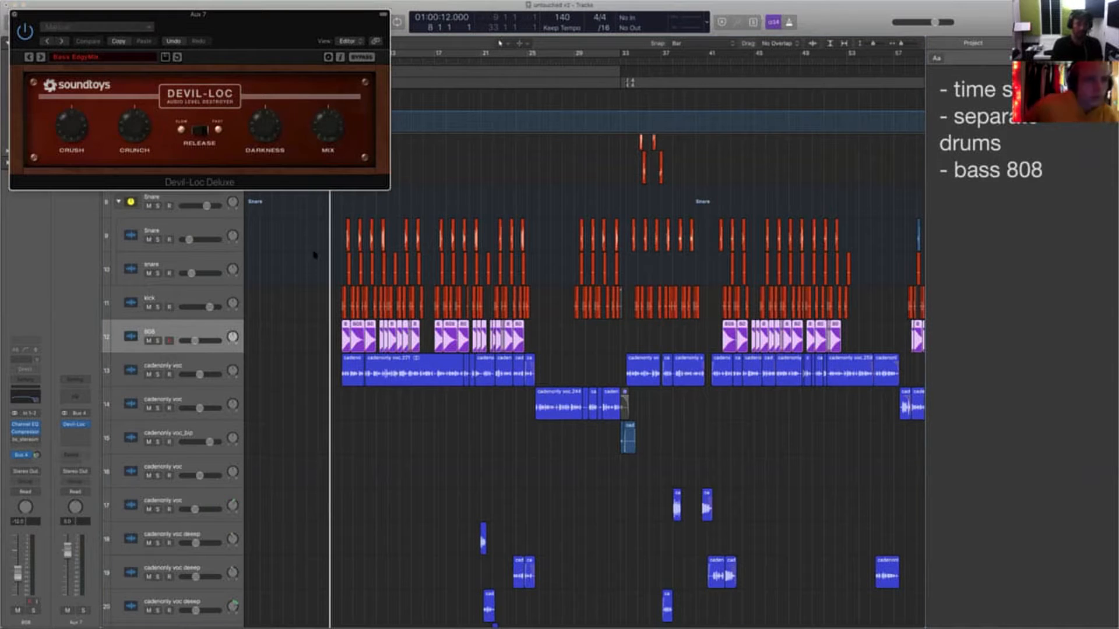
key("super+w")
Audition the 808 in the full mix from bar 9, comparing the sound with its Bus 4 send off and on
key("period")
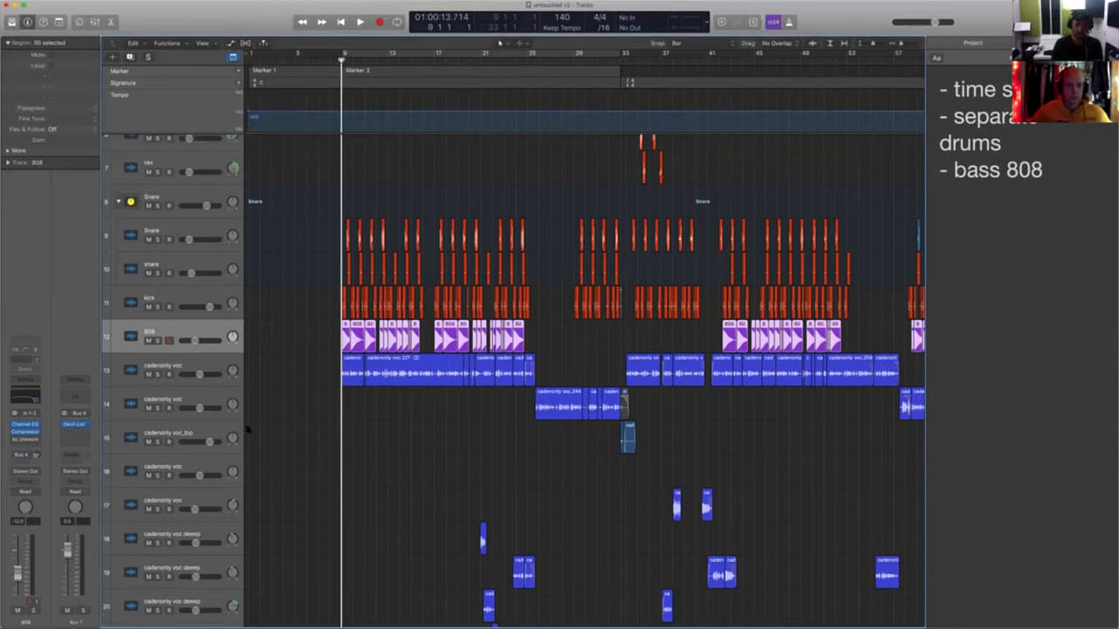
key("space")
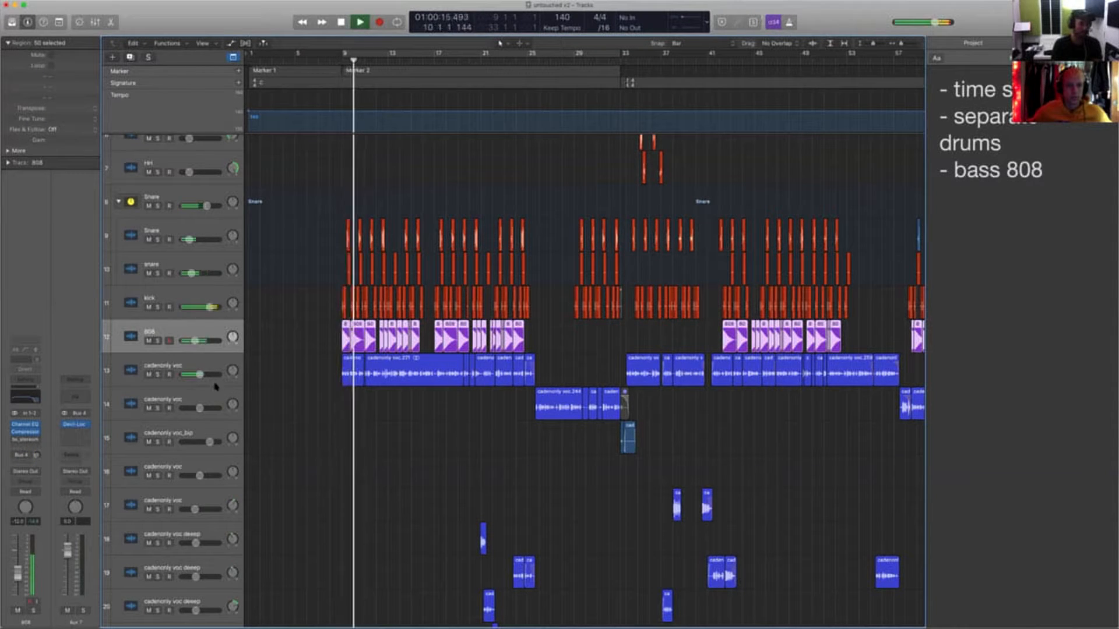
key("space")
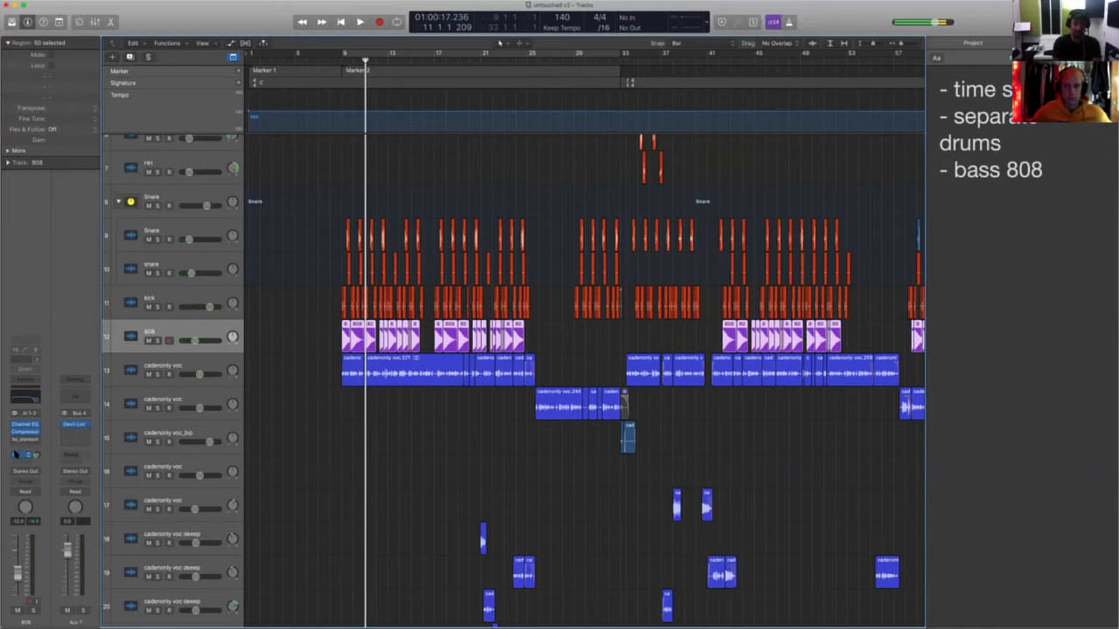
key("space")
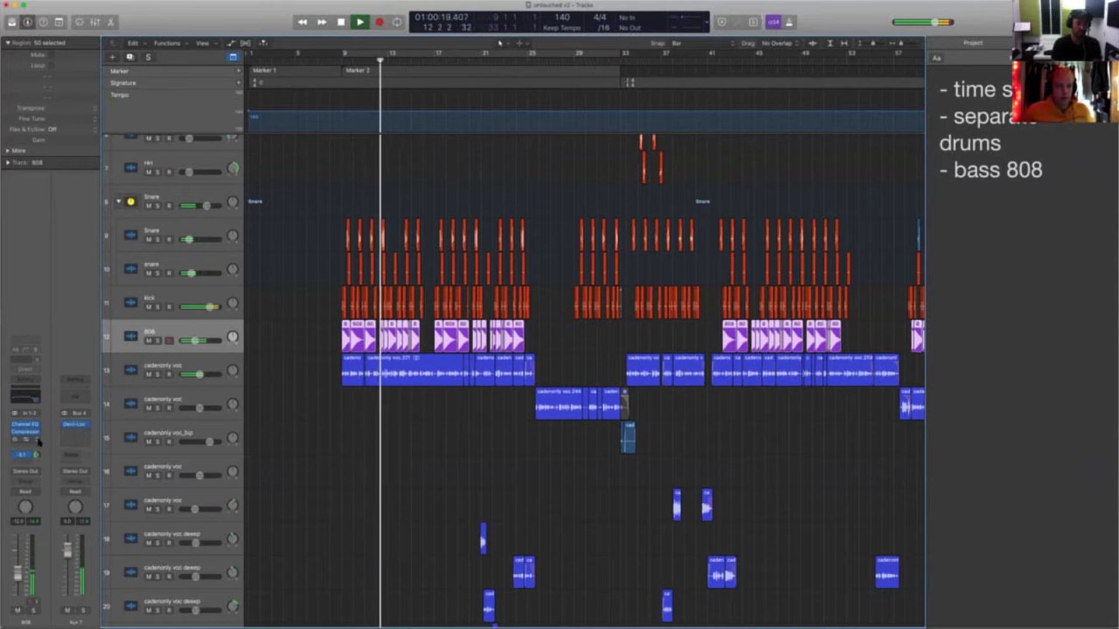
key("space")
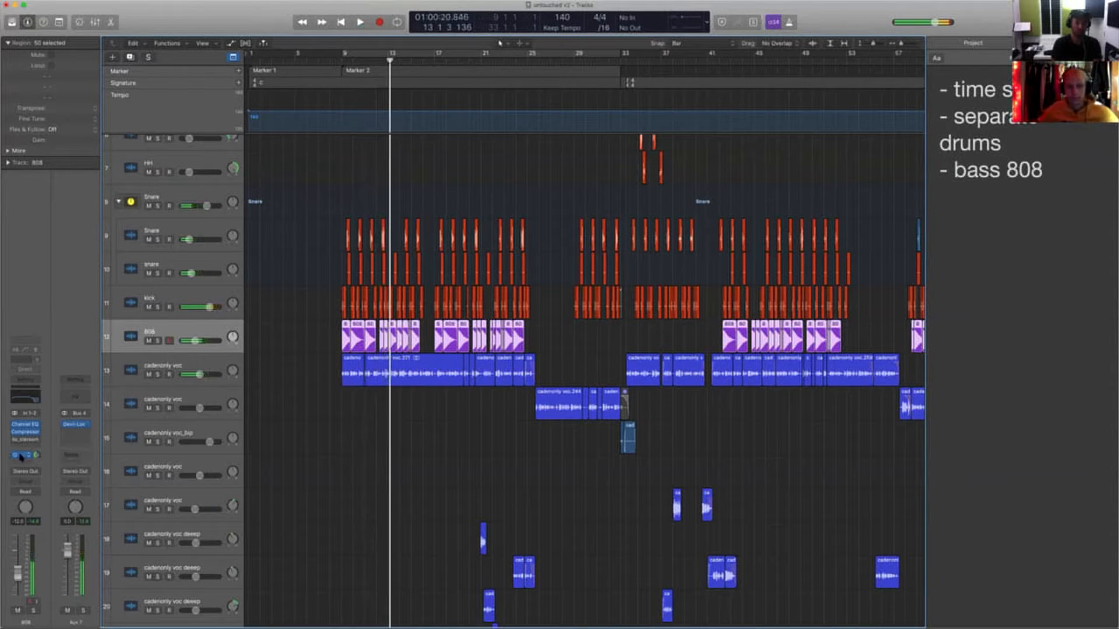
key("space")
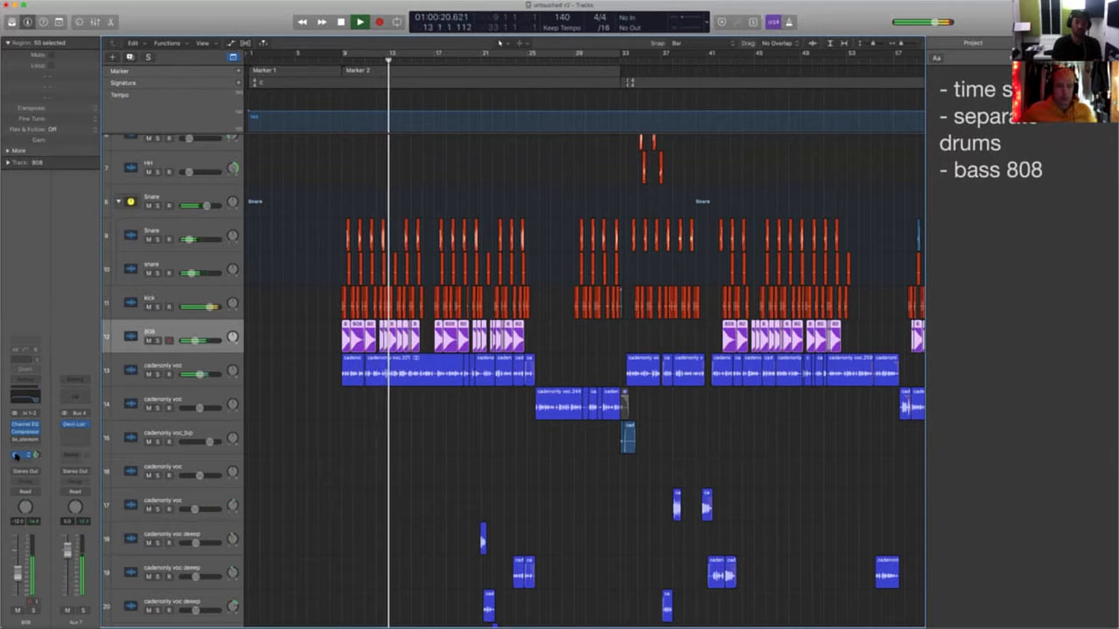
key("space")
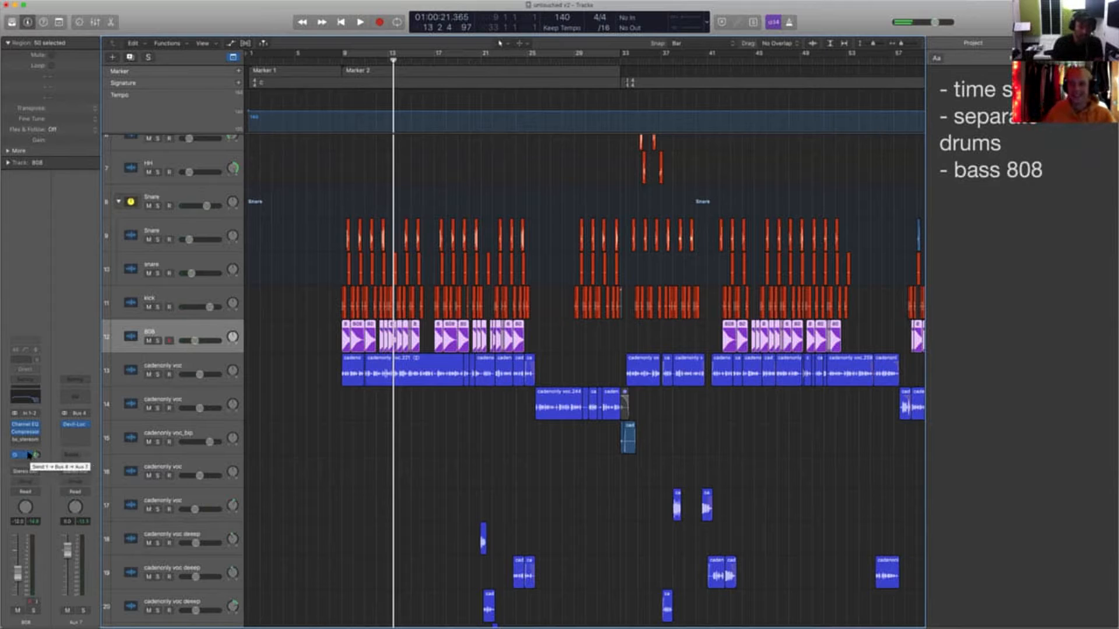
key("space")
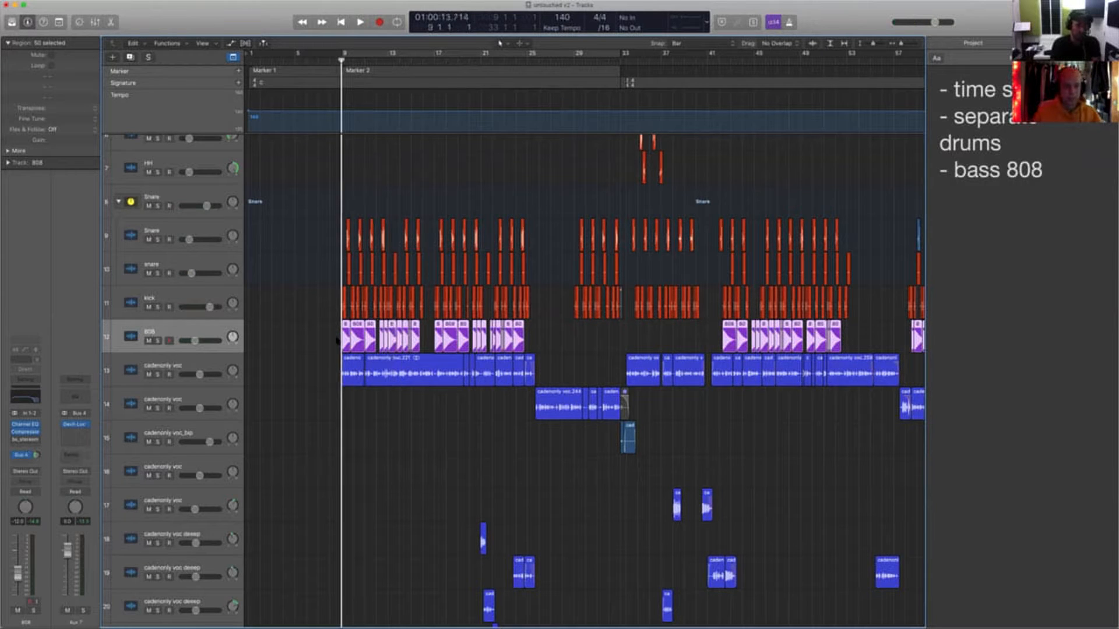
Solo the 808 track and audition the bass on its own from bar 9
key("space")
left_click(158, 340)
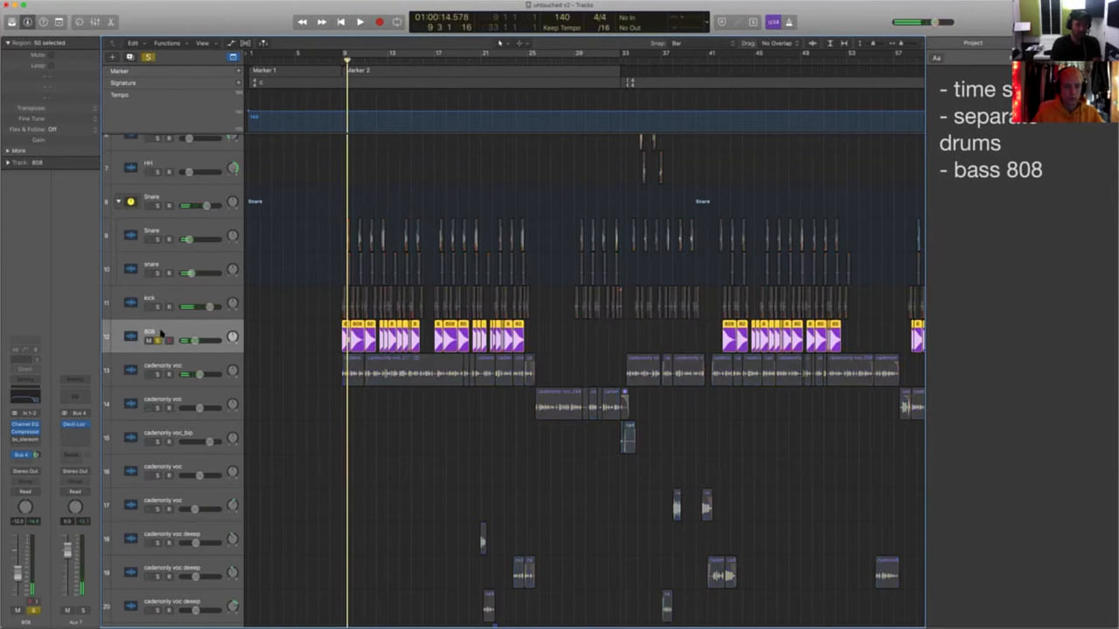
key("space")
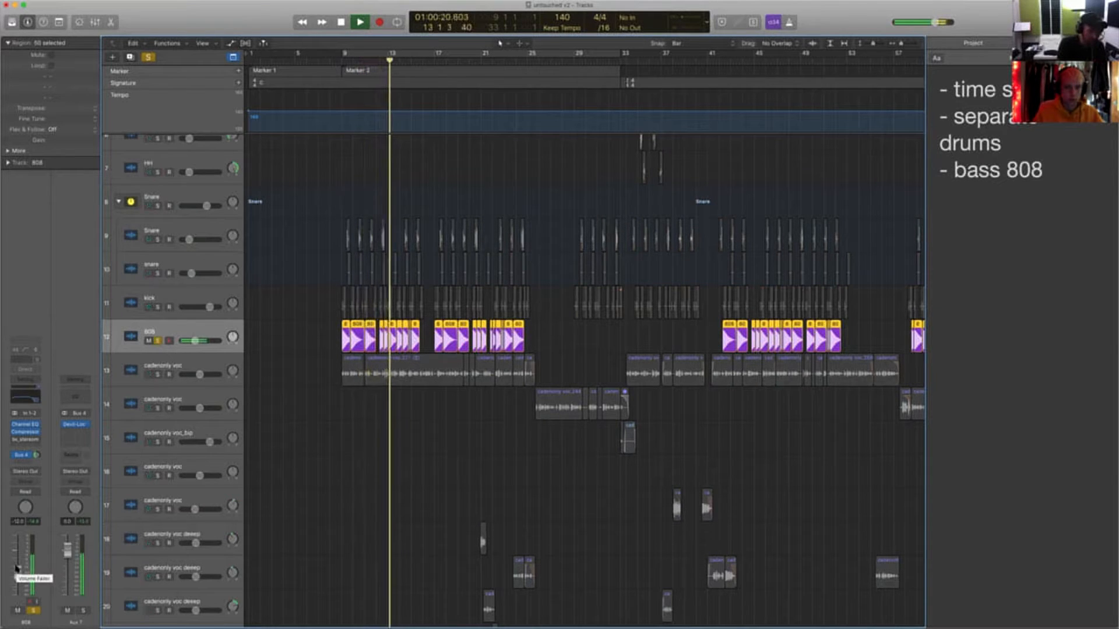
key("space")
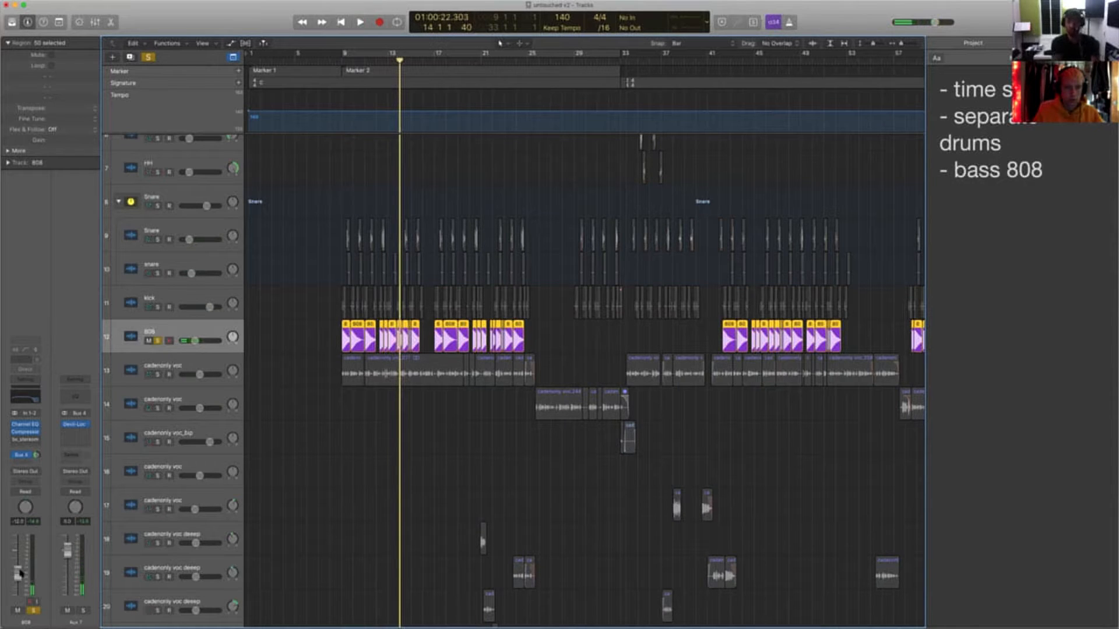
Open the bx_stereomaker plug-in on the 808 channel and move its window clear of the channel strip and track headers
left_click(45, 436)
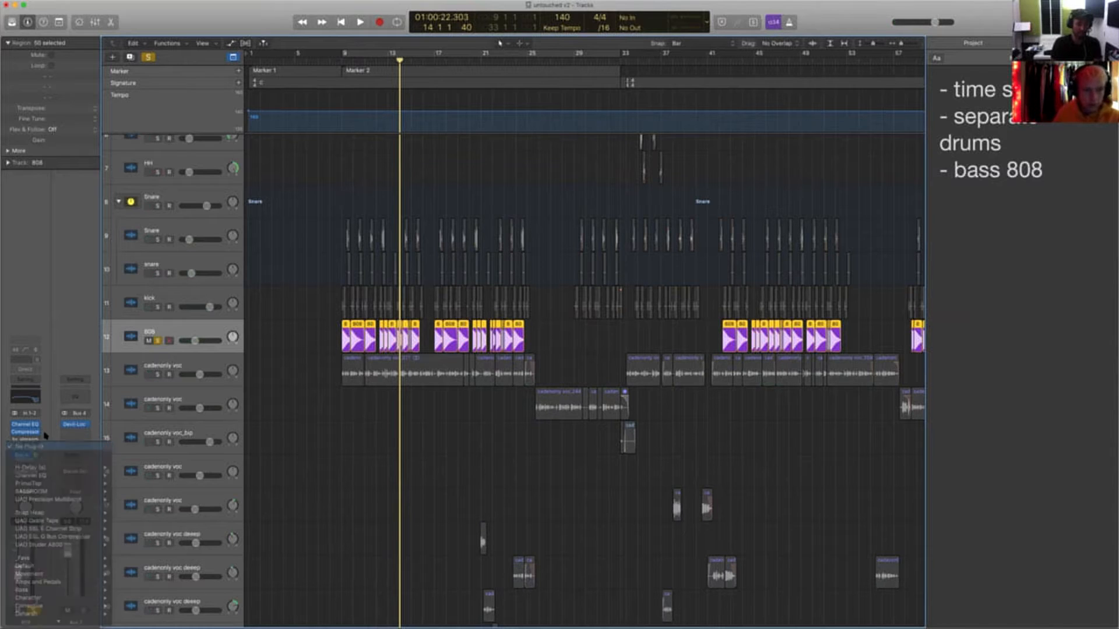
left_click(18, 443)
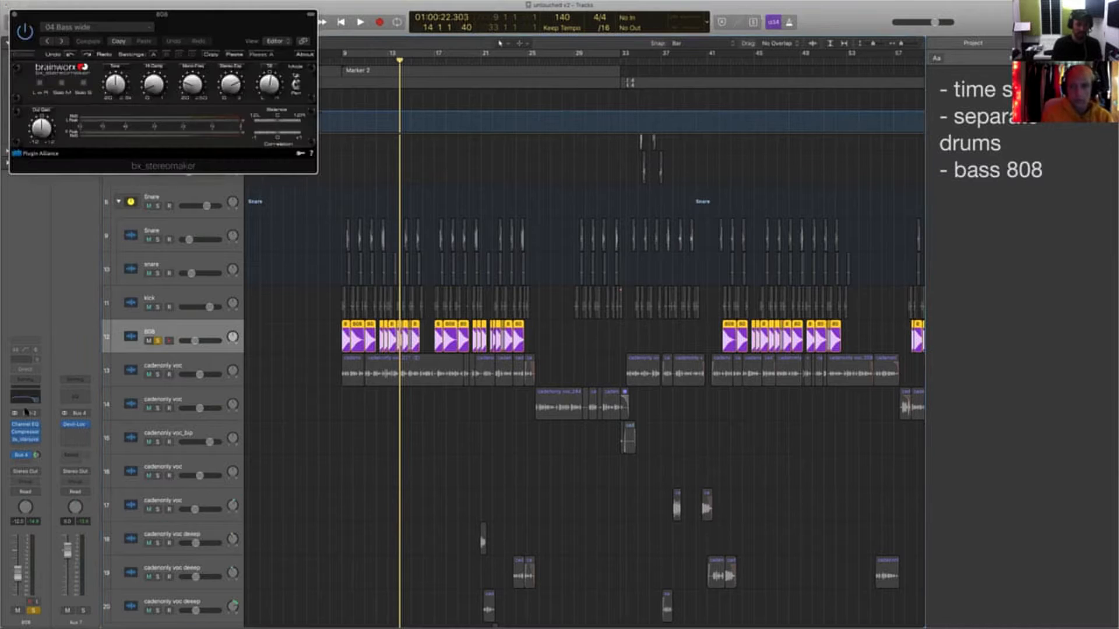
left_click_drag(162, 13, 476, 93)
Audition the soloed 808 with bx_stereomaker on and bypassed, using the 04 Bass wide preset
key("space")
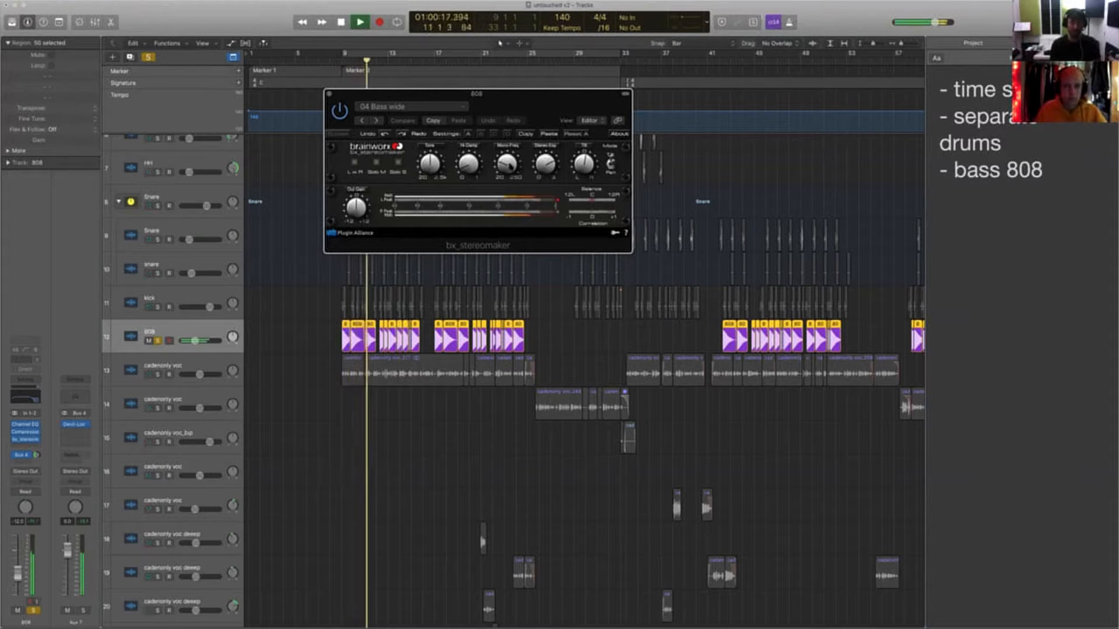
key("space")
key("space")
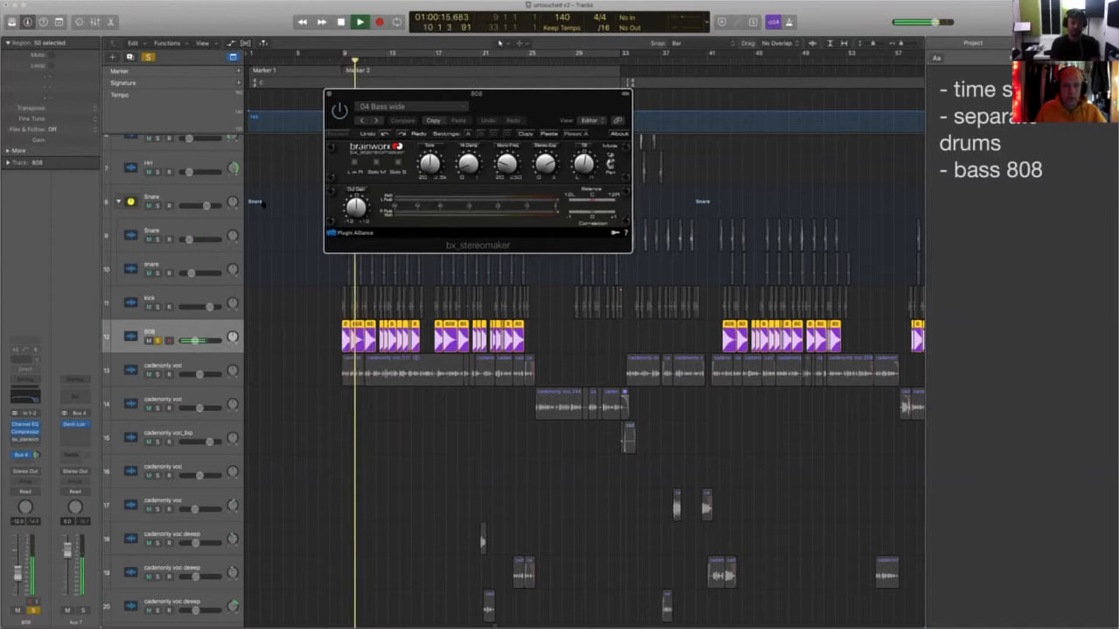
key("space")
Unsolo the 808 and audition the full mix from bar 8 with bx_stereomaker switched on
left_click(158, 341)
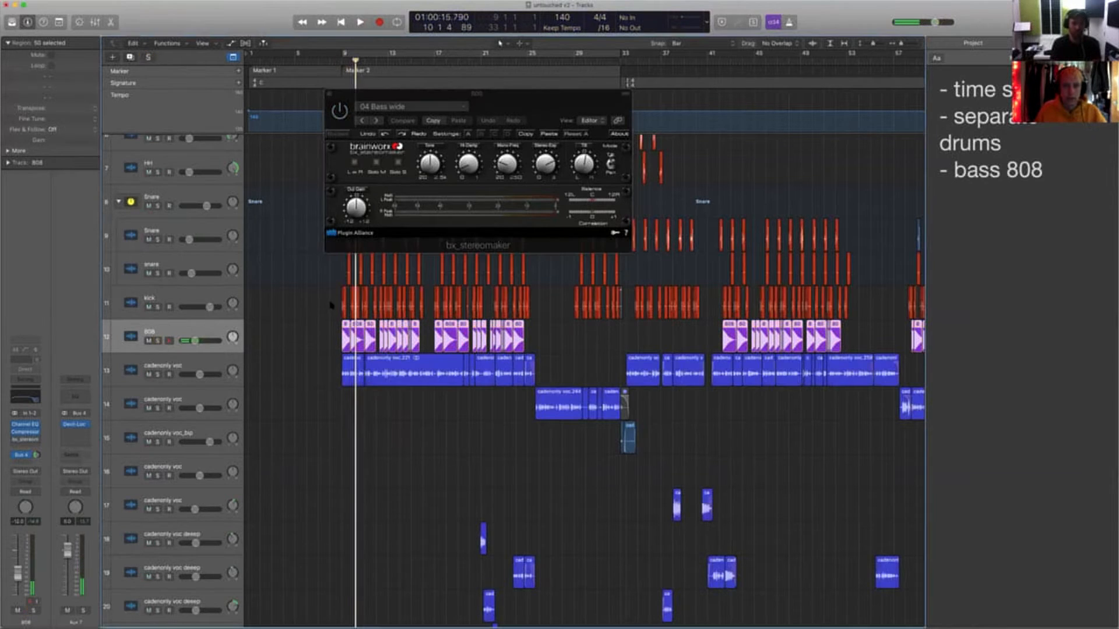
left_click(332, 304)
left_click(340, 111)
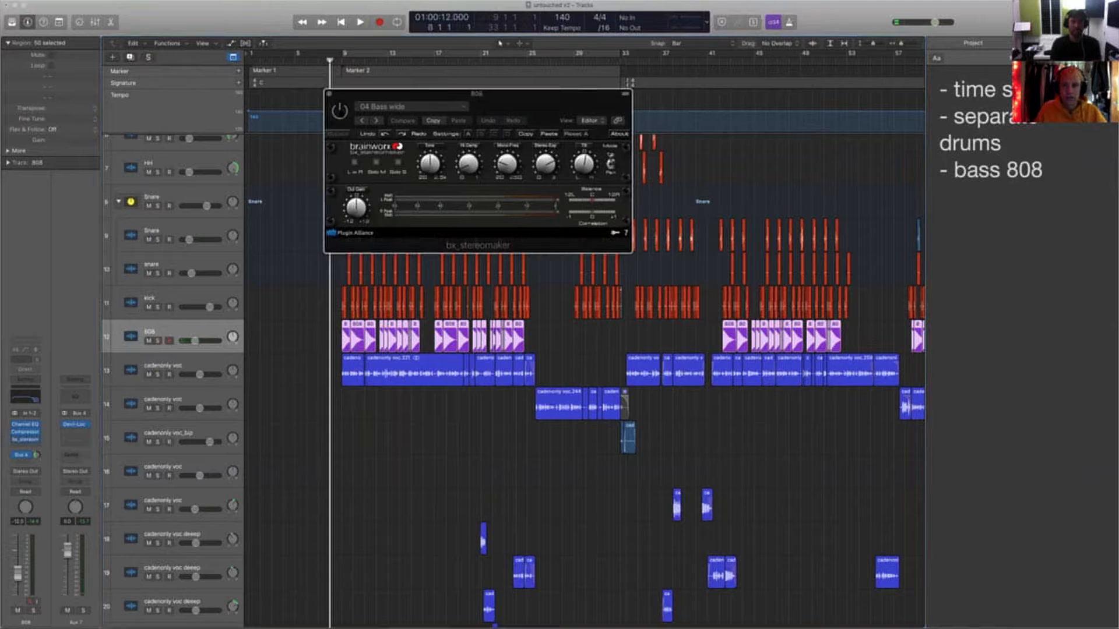
left_click(318, 282)
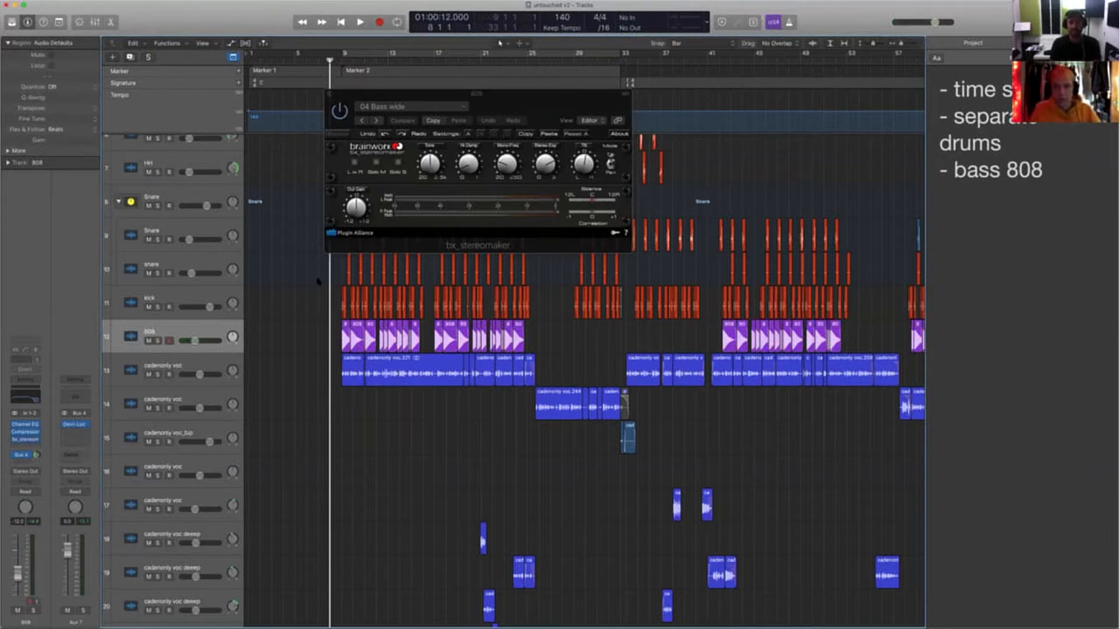
key("space")
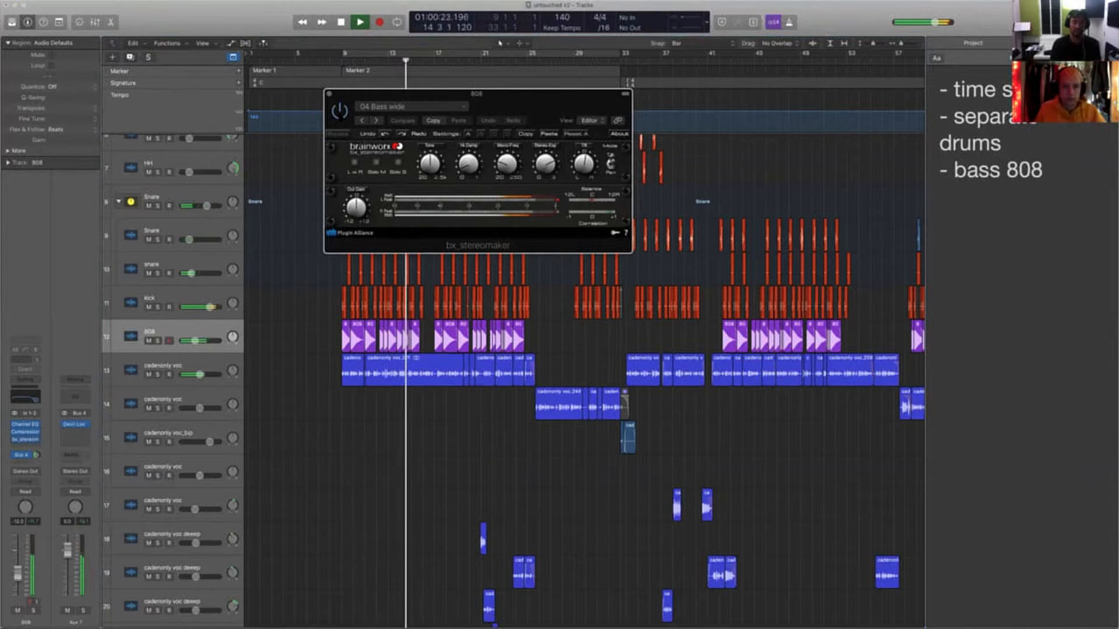
key("space")
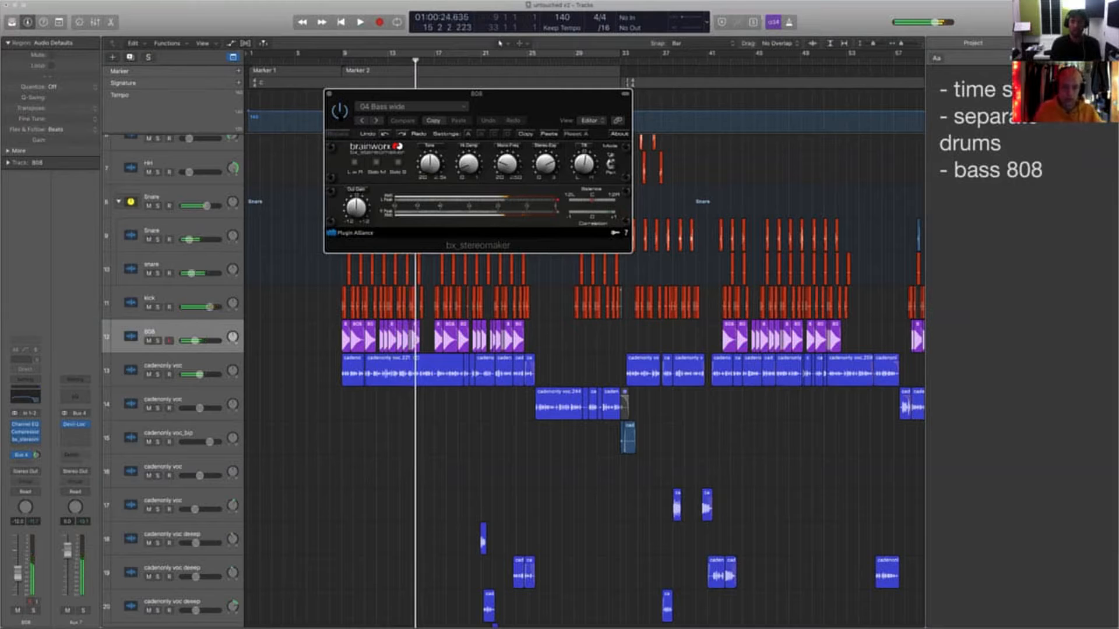
Audition the full mix around bars 9 and 20 with bx_stereomaker bypassed, and close the plug-in window
left_click(338, 400)
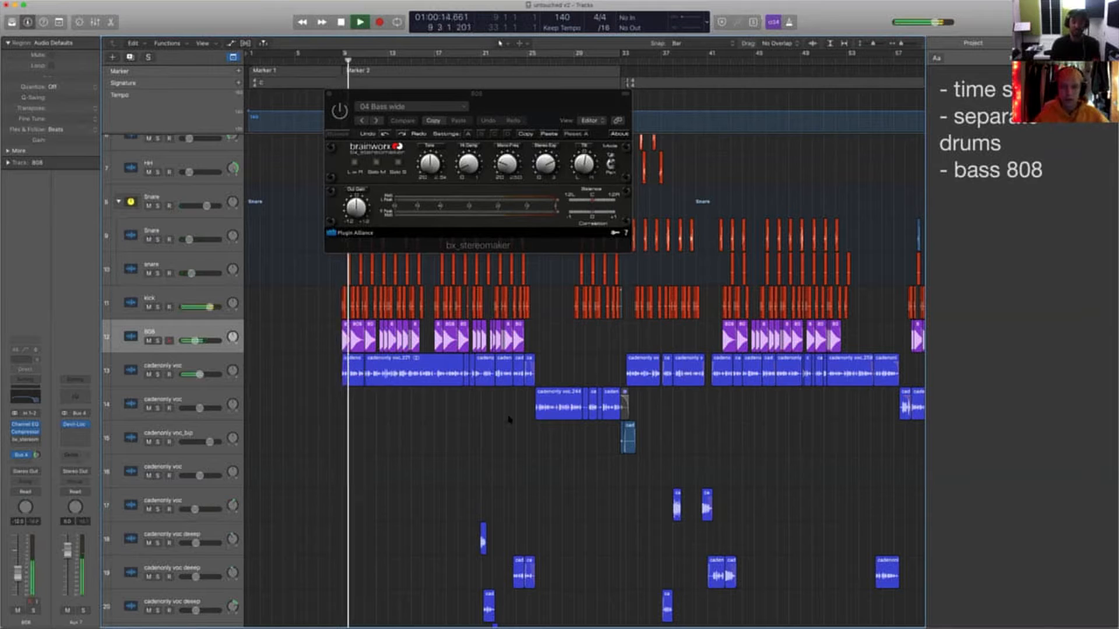
key("space")
left_click(468, 405)
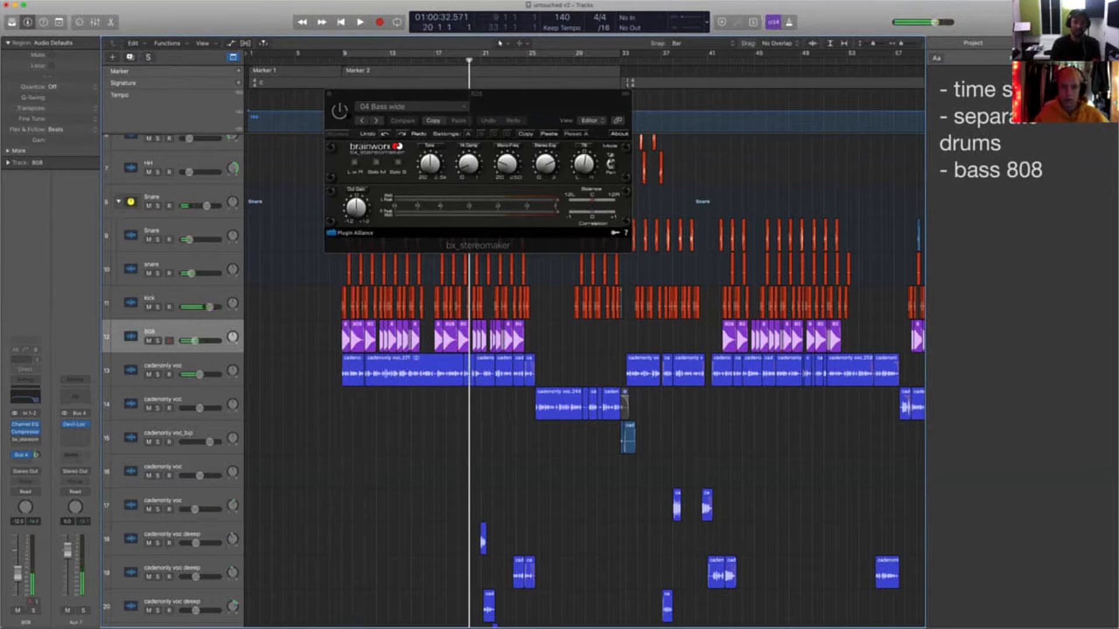
key("space")
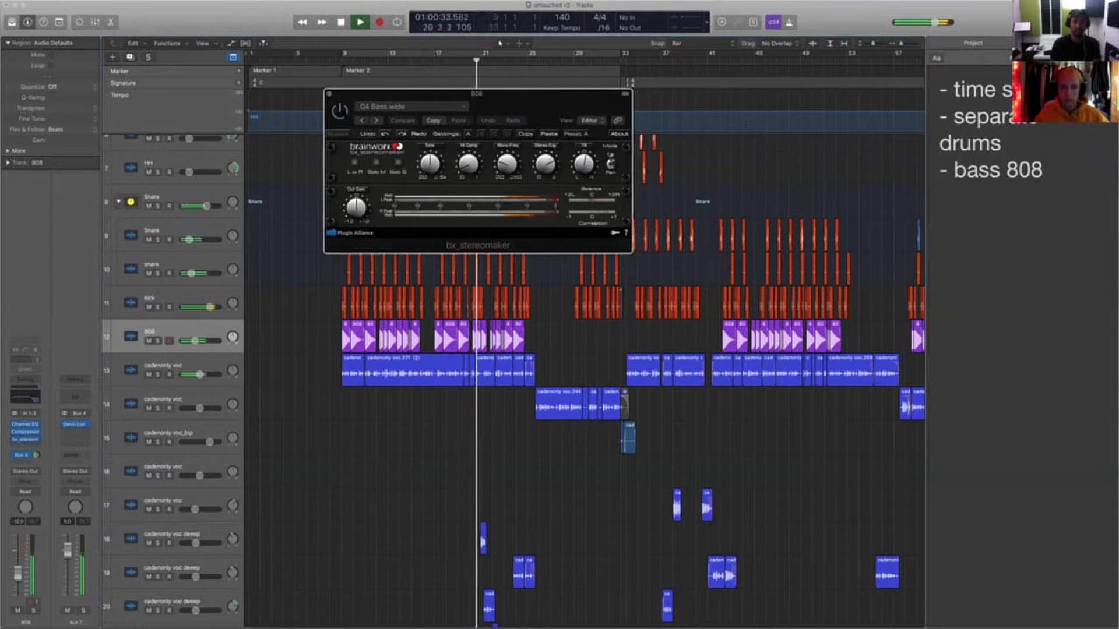
key("space")
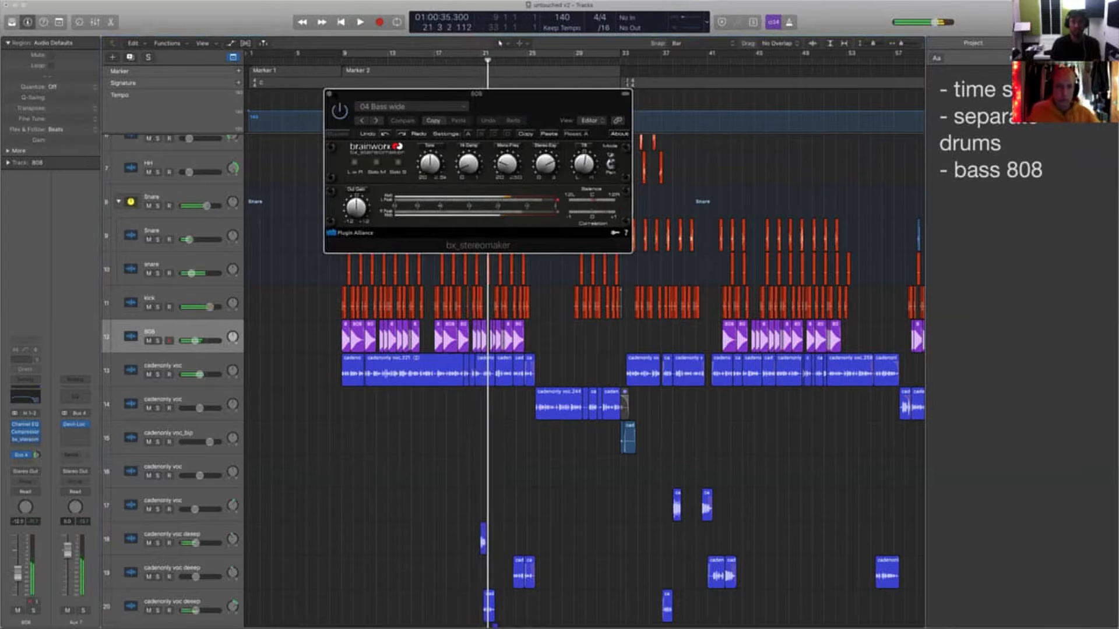
left_click(329, 94)
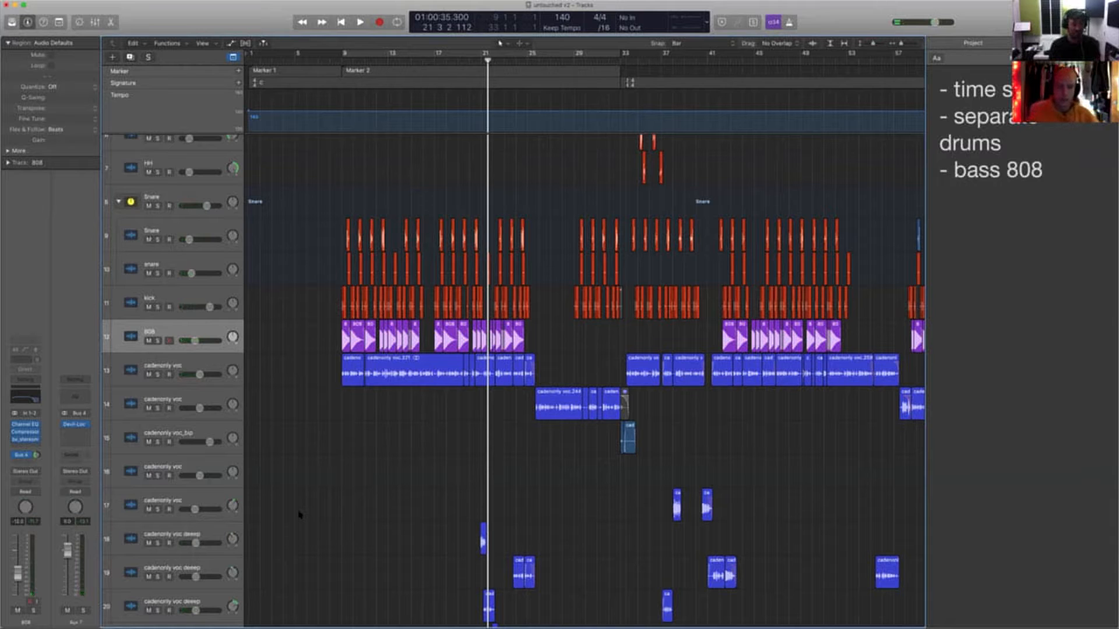
scroll(299, 515, "up", 3)
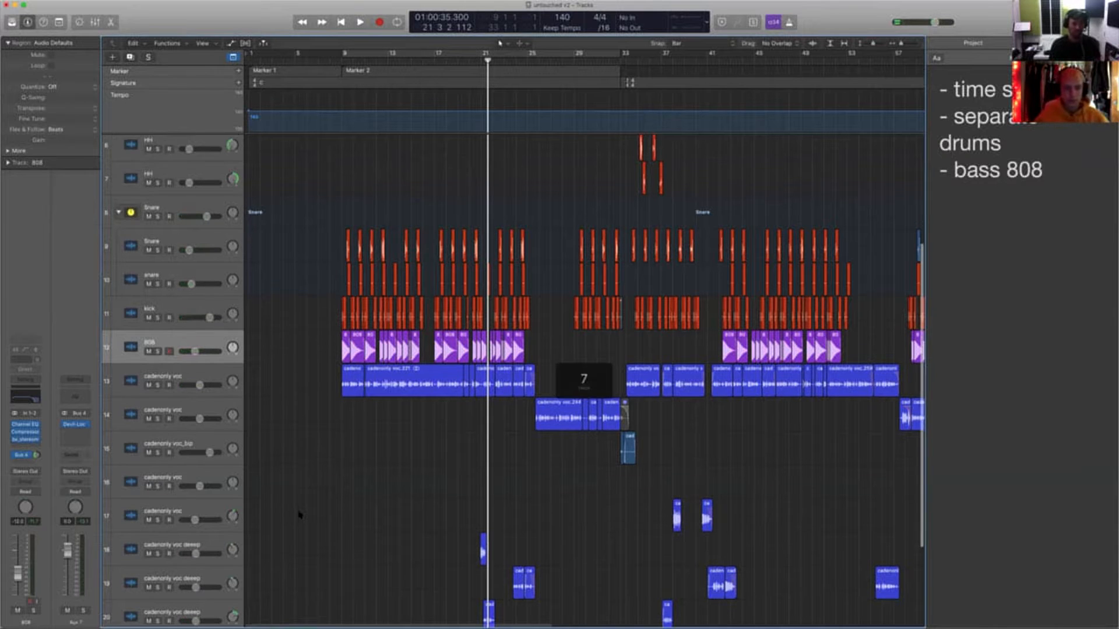
Fit all 23 tracks into view and examine the arrangement around the time signature change at bar 33
key("6")
key("super+Up")
key("super+Up")
key("super+Up")
key("super+Up")
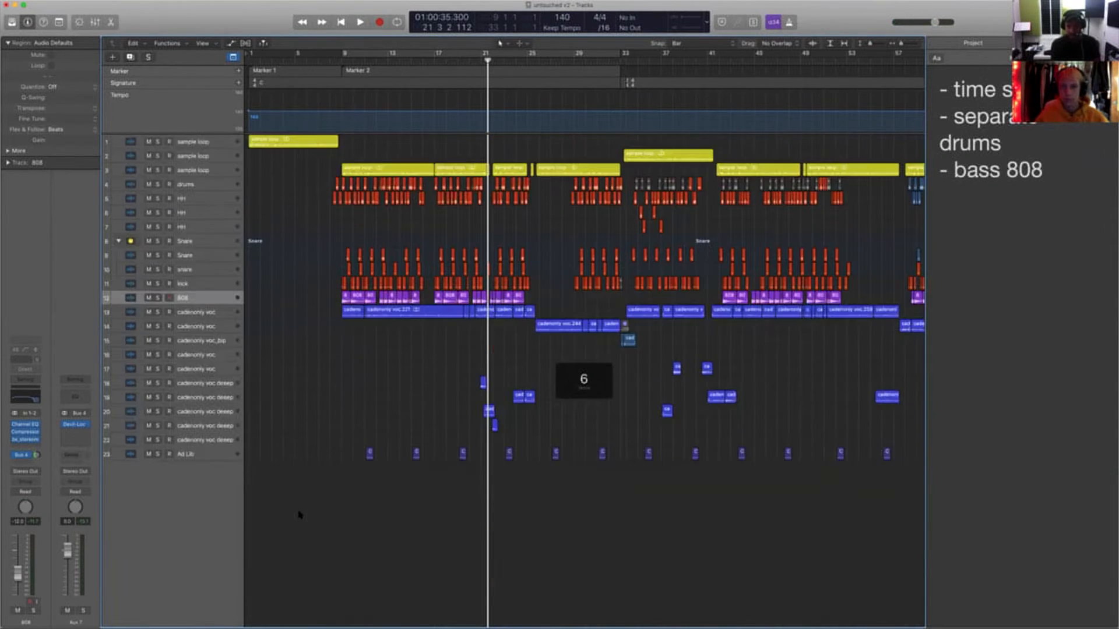
key("super+Down")
key("super+Down")
key("super+Down")
key("ctrl+2")
key("ctrl+3")
key("2")
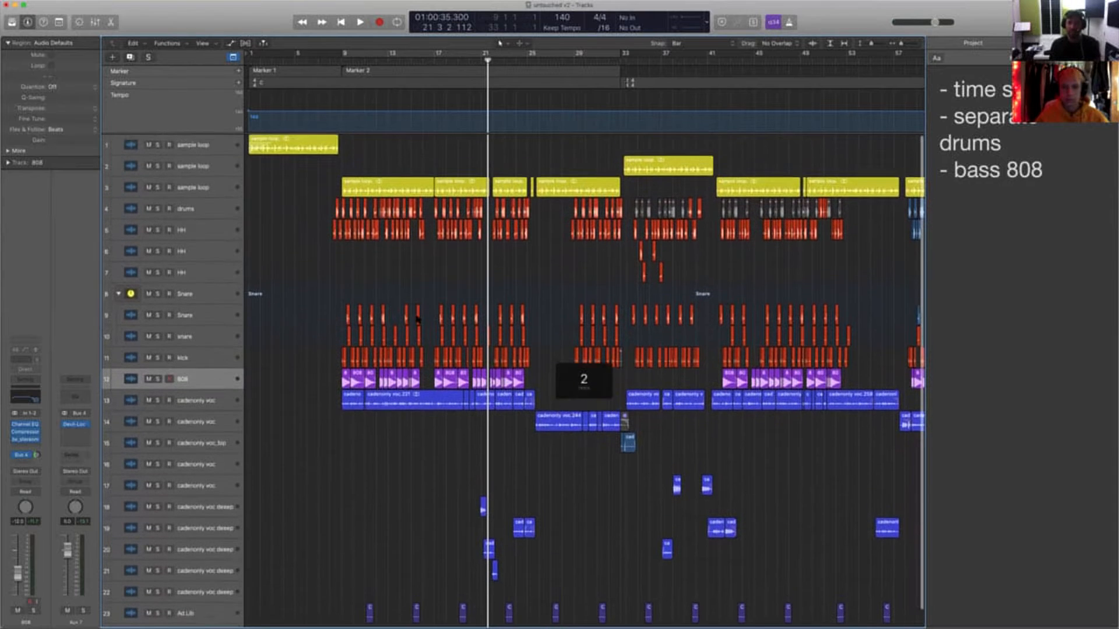
scroll(417, 318, "up", 1)
scroll(417, 317, "right", 5)
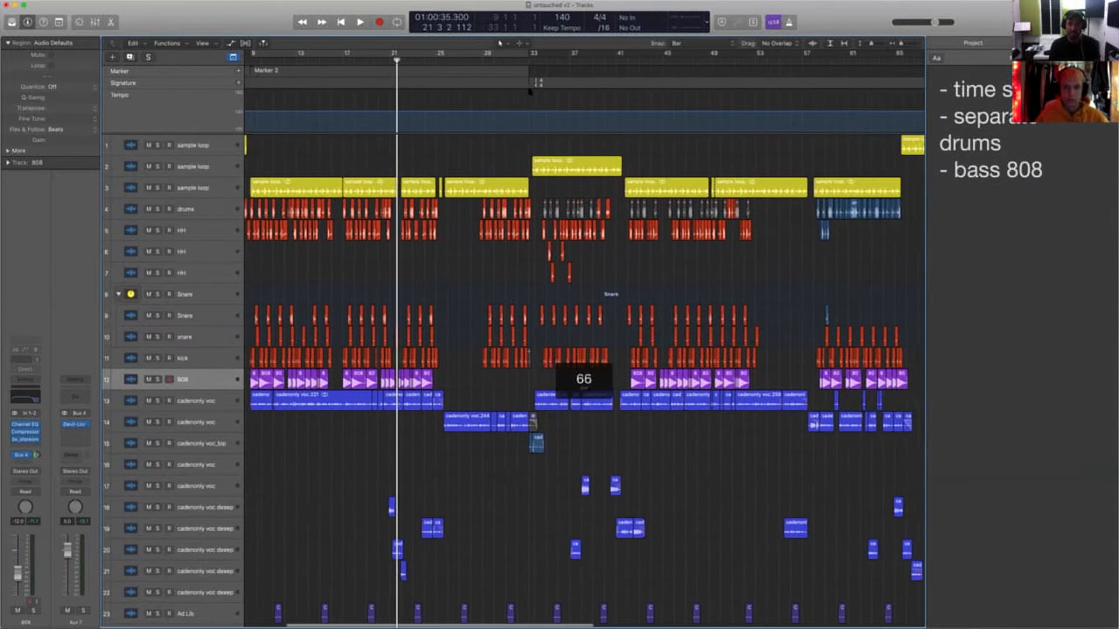
key("super+Right")
key("super+Right")
key("super+Right")
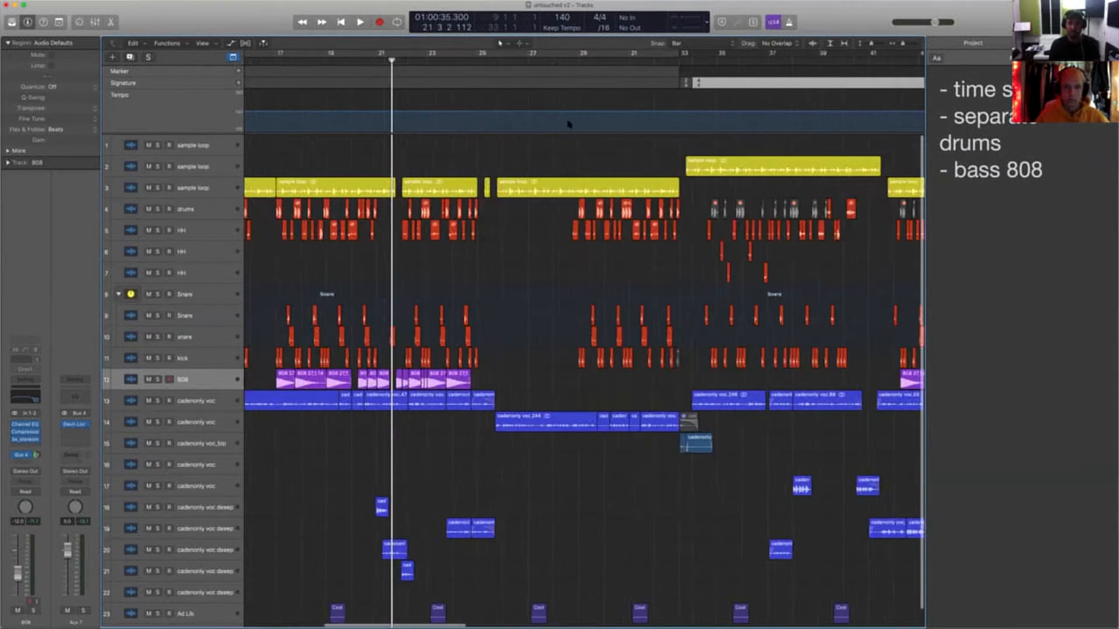
scroll(768, 97, "right", 3)
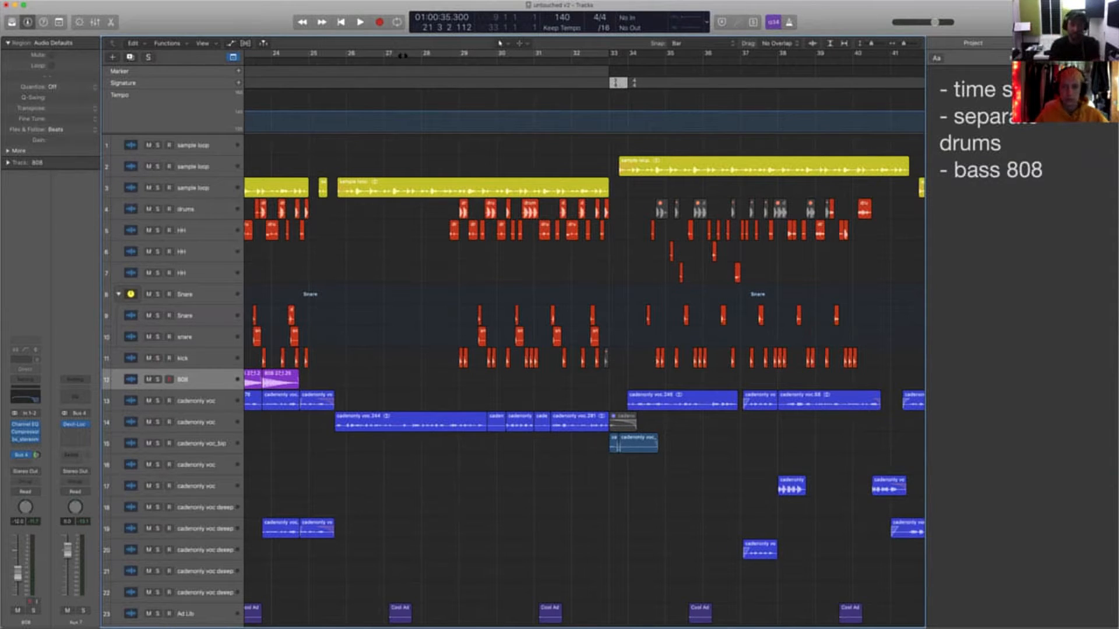
Audition the arrangement from bar 26 through the time signature change to bar 37
left_click_drag(348, 61, 349, 61)
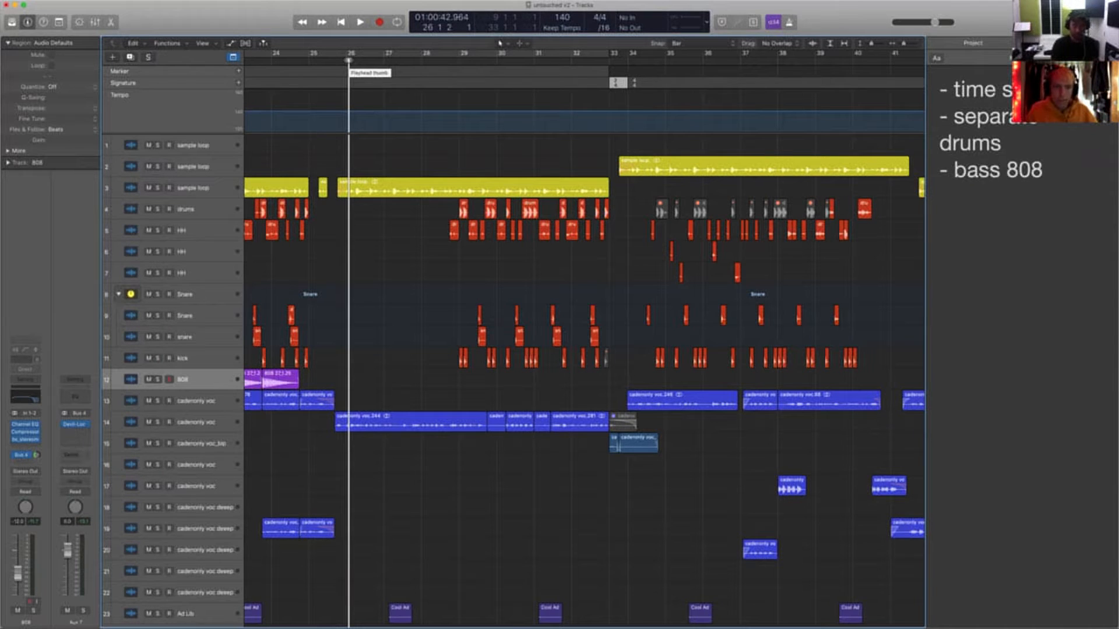
key("space")
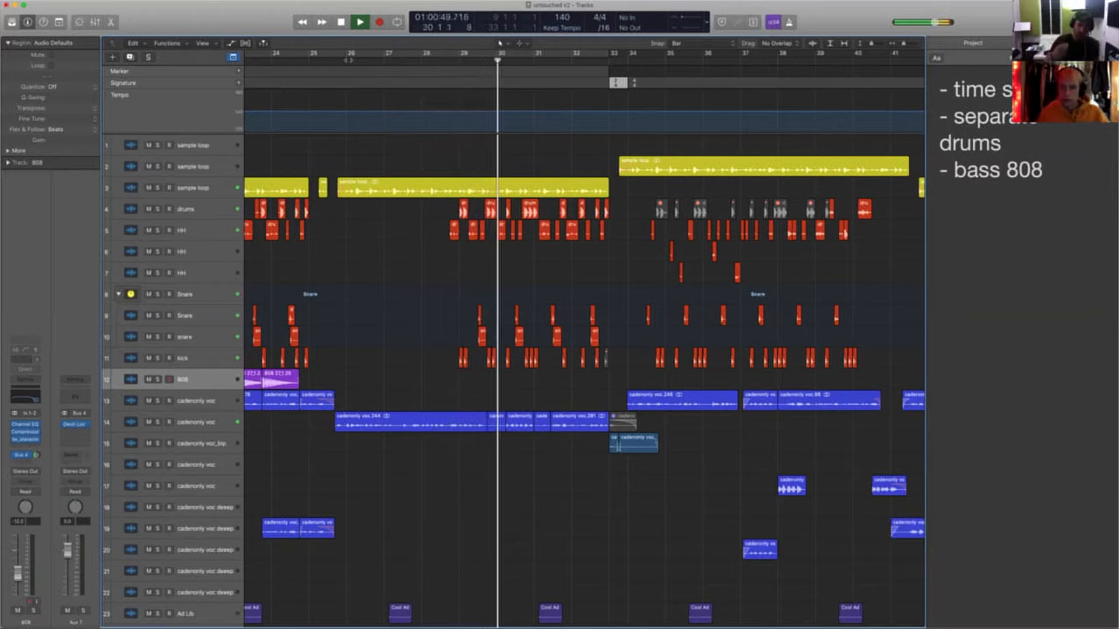
key("space")
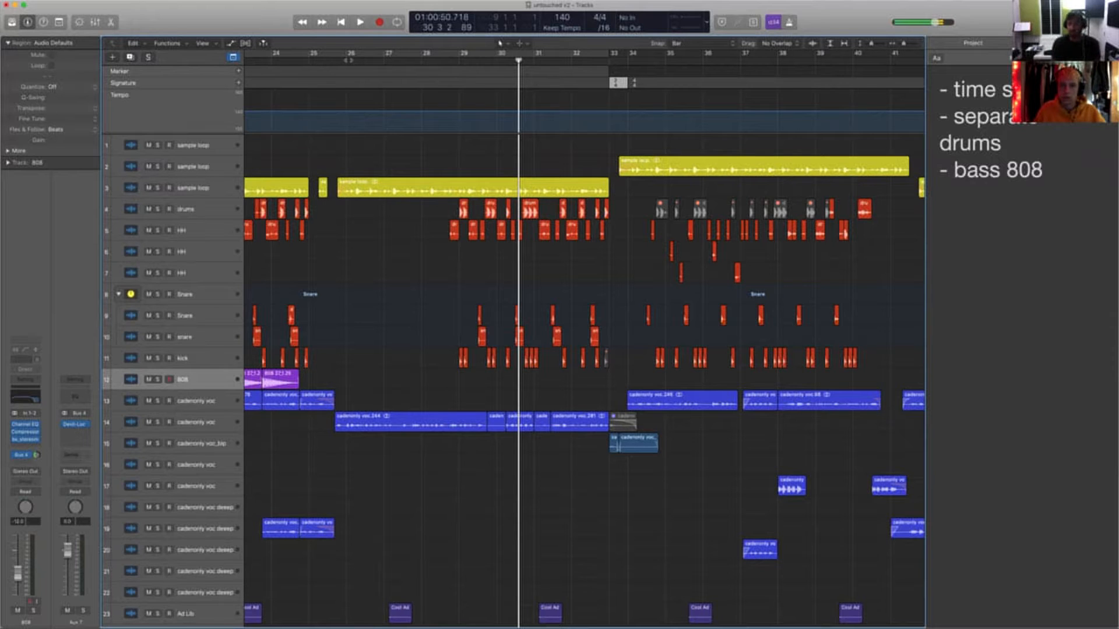
key("space")
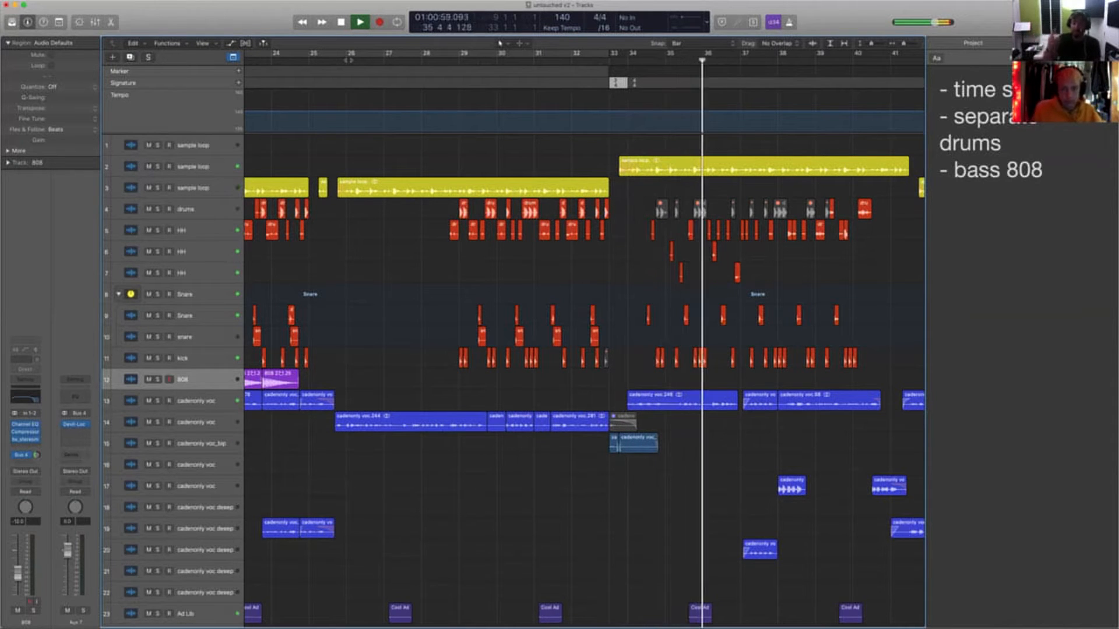
key("space")
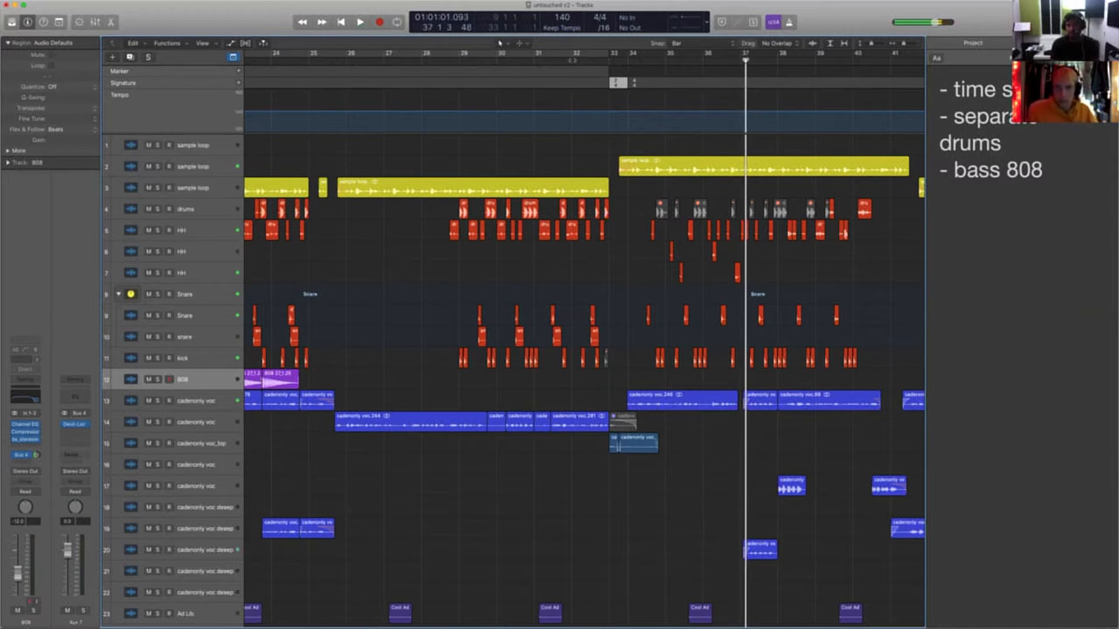
Return the playhead to bar 32 and look over the whole arrangement from start to end
left_click(572, 60)
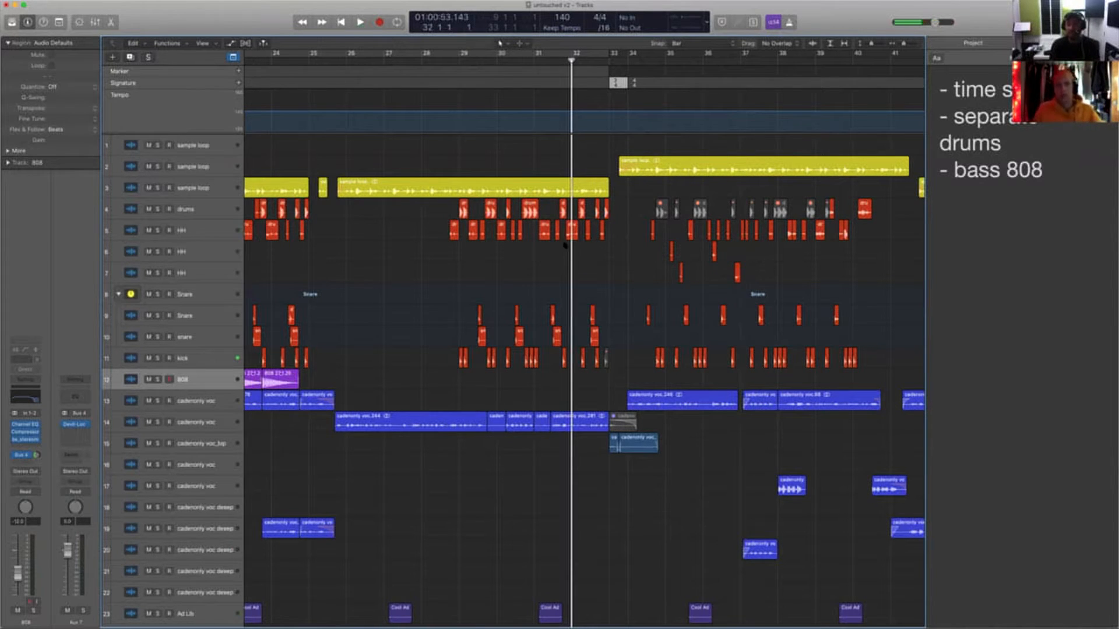
scroll(565, 245, "right", 5)
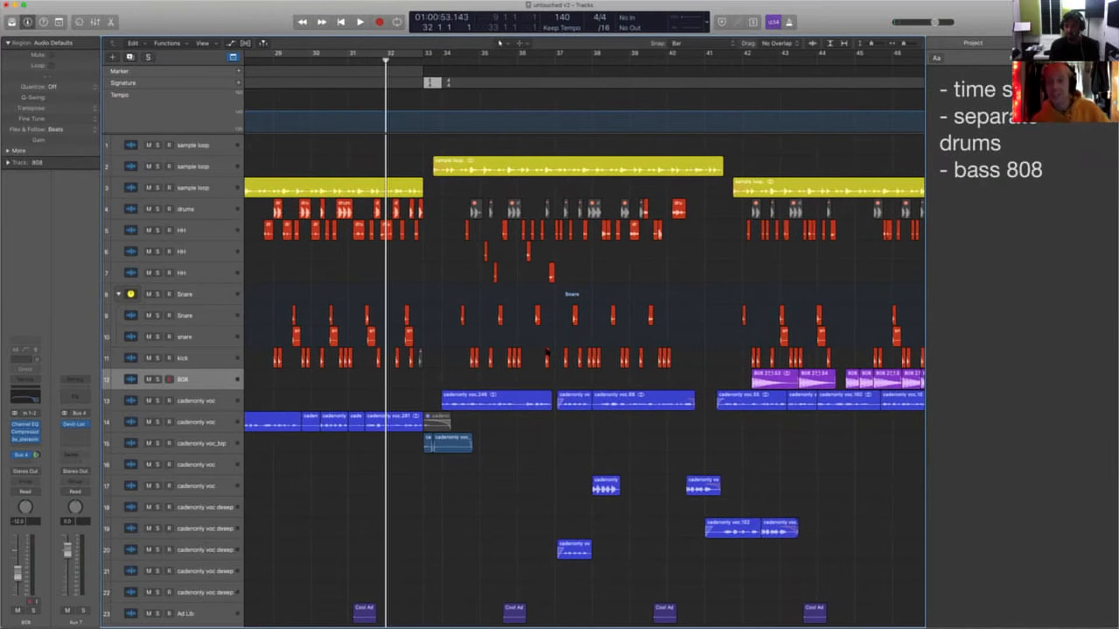
scroll(547, 353, "right", 2)
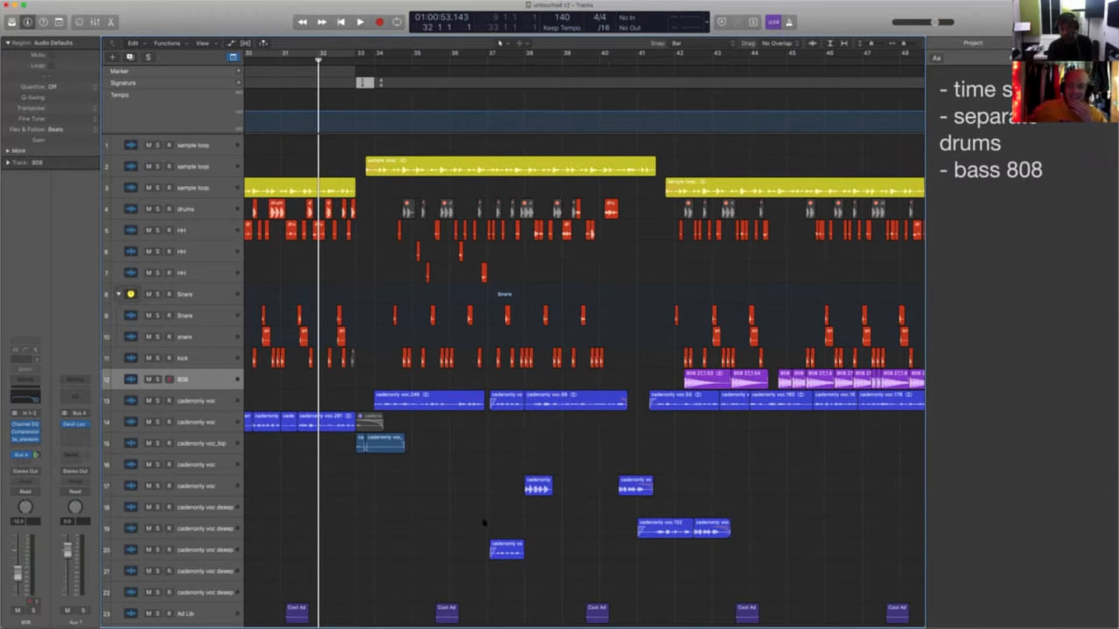
scroll(468, 540, "down", 8)
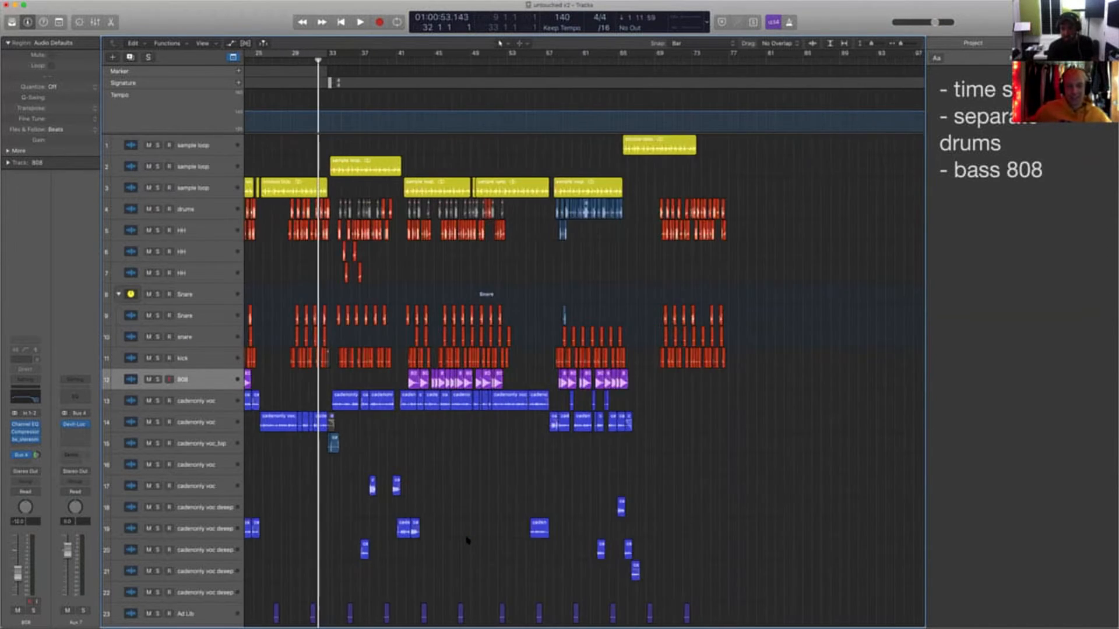
scroll(468, 540, "up", 4)
scroll(467, 541, "left", 10)
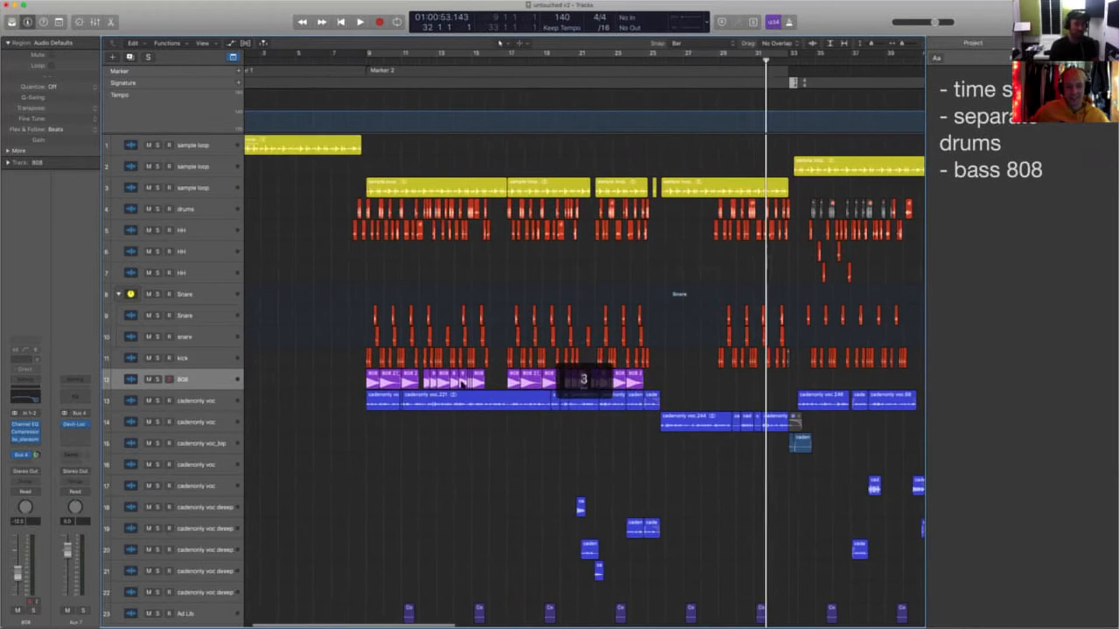
scroll(428, 290, "down", 5)
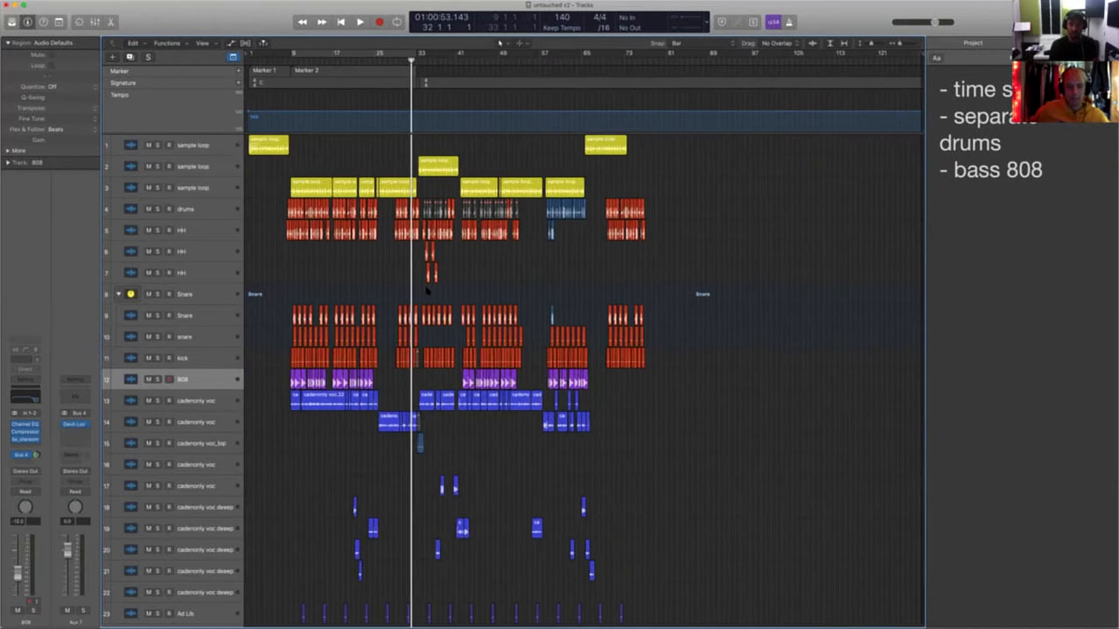
Switch to the Polishing project alternative, saving the changes made to untouched v2
left_click(71, 1)
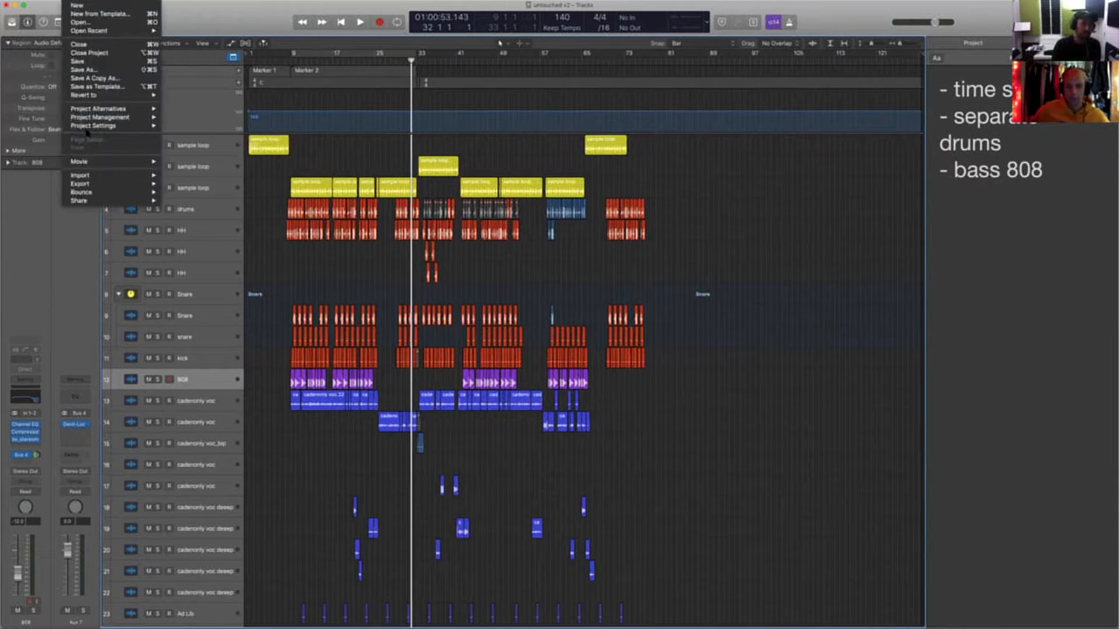
mouse_move(126, 109)
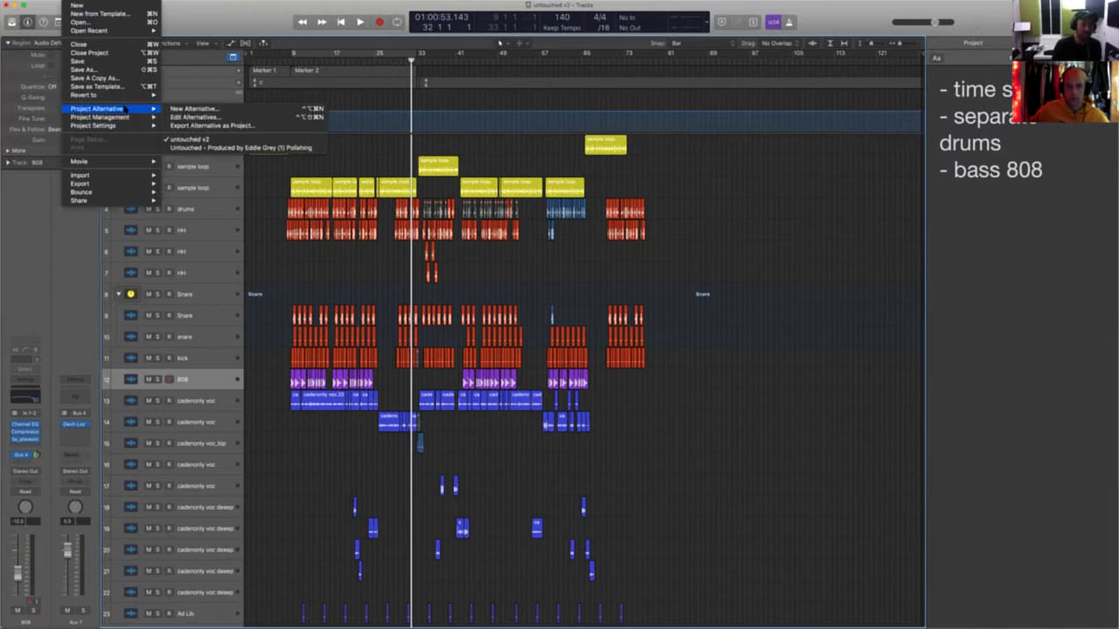
left_click(223, 149)
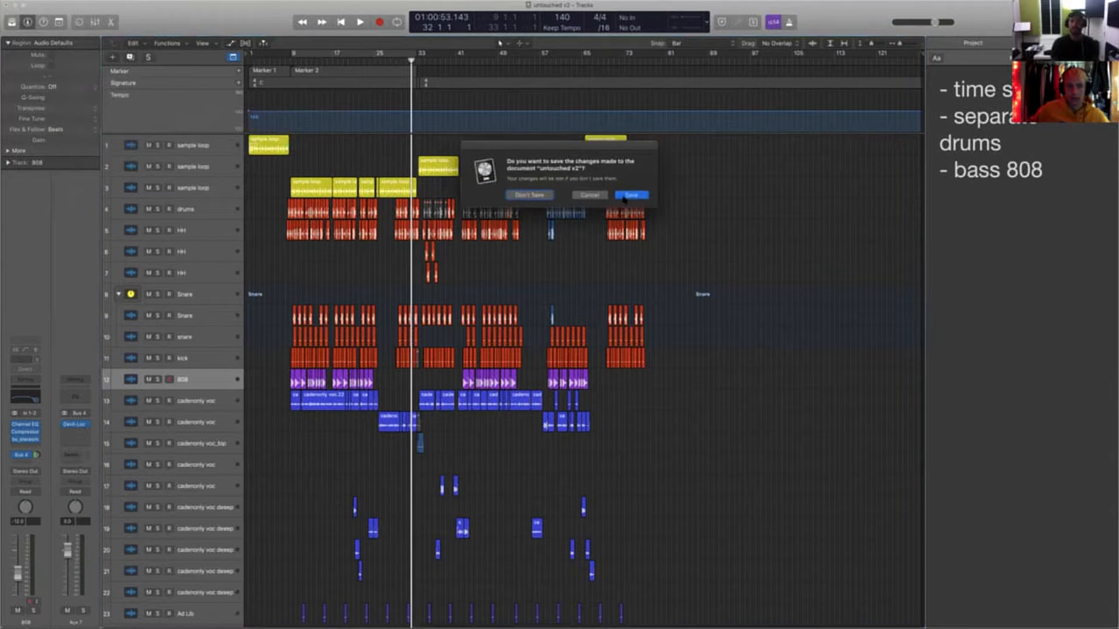
left_click(624, 200)
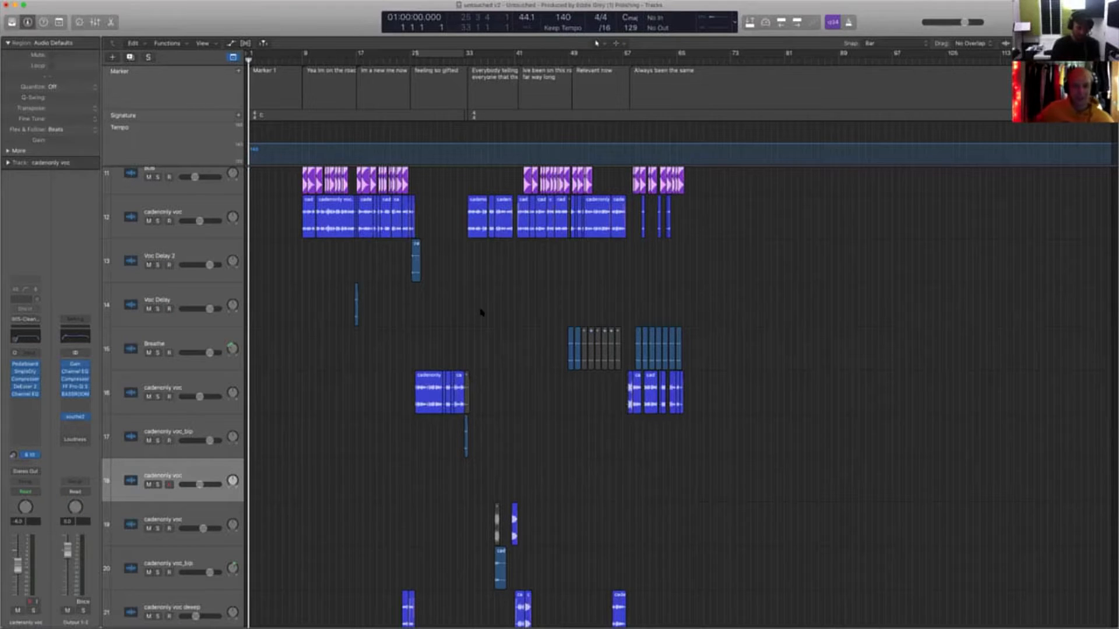
Group the three sample loop tracks into a summing track stack named Sample
scroll(481, 313, "down", 8)
scroll(482, 313, "up", 3)
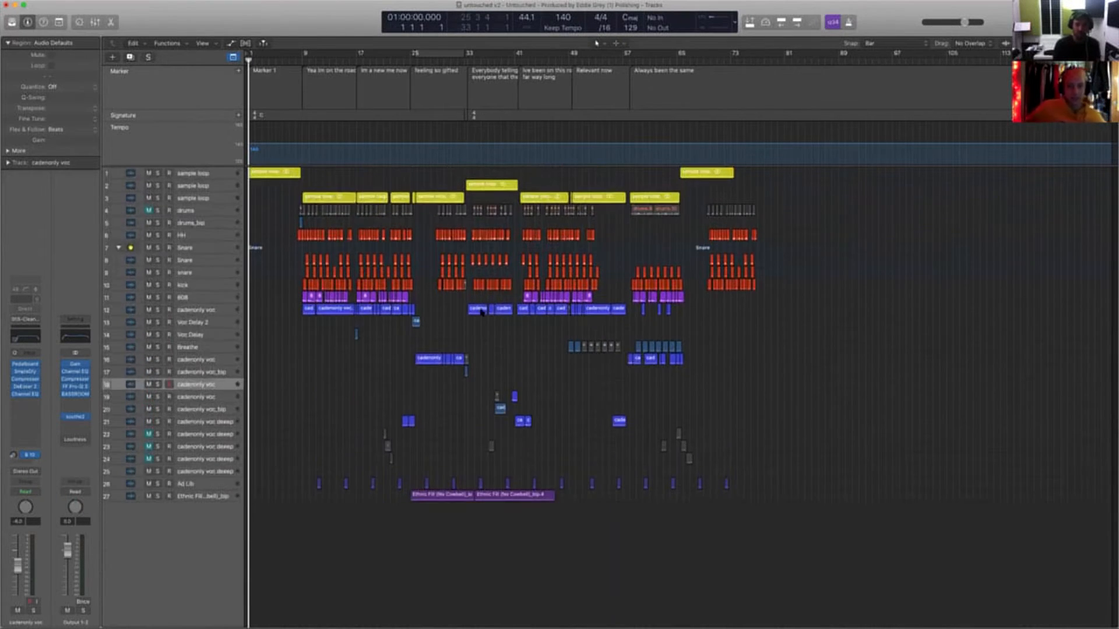
scroll(482, 313, "up", 3)
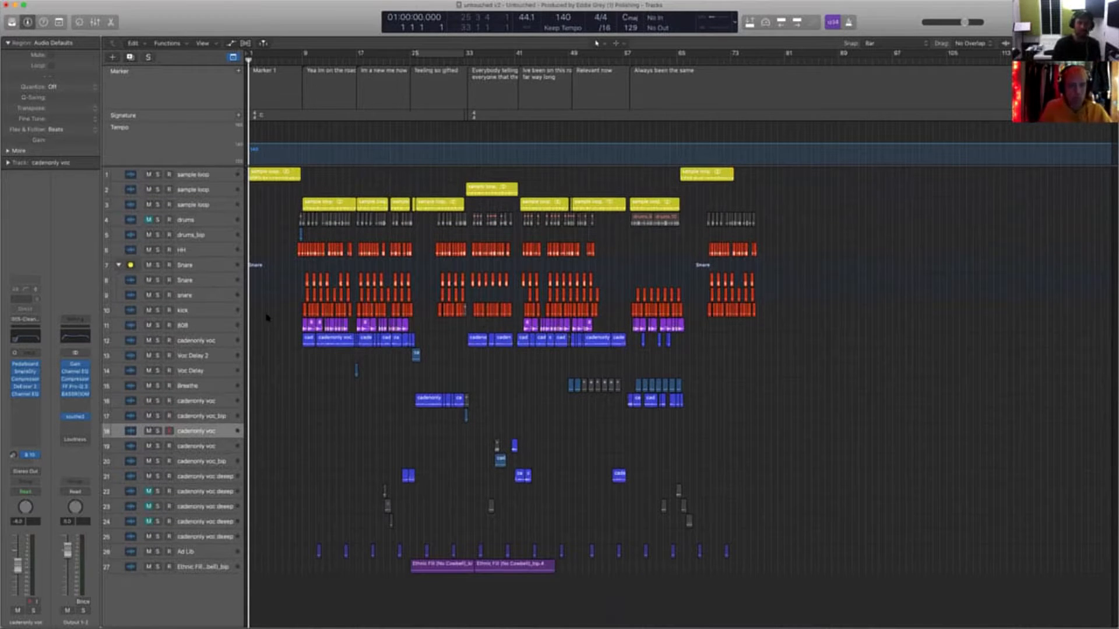
left_click(221, 174)
left_click(221, 206, "shift")
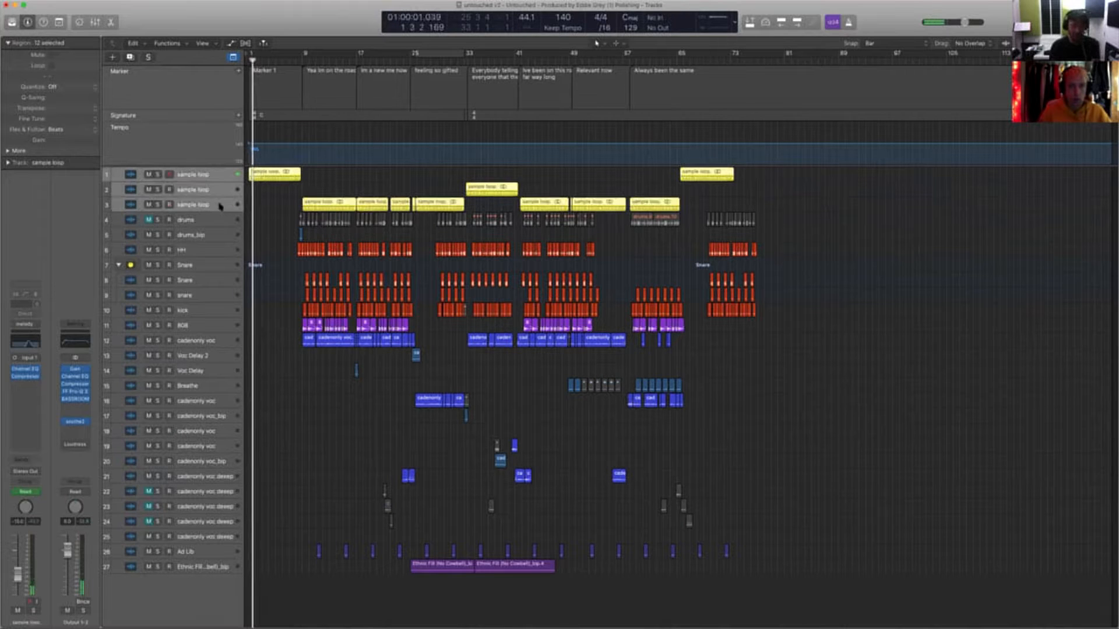
key("super+shift+d")
key("Return")
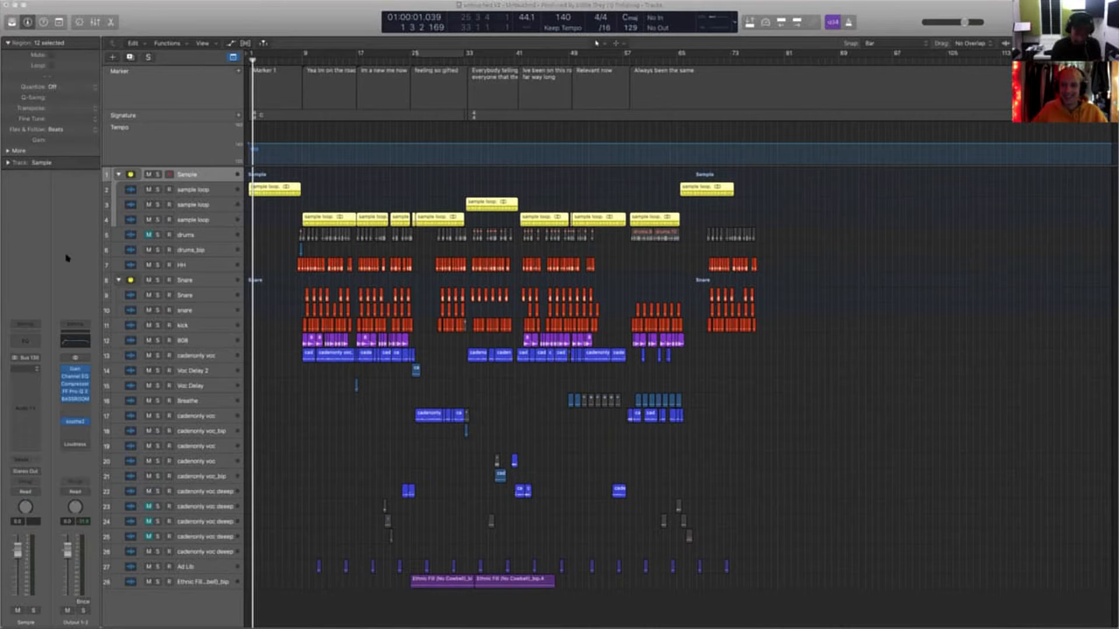
Insert the UpStereoPro plug-in on the Sample stack, widen its stereo width slider, and close its window
left_click(34, 371)
mouse_move(58, 614)
scroll(140, 614, "down", 15)
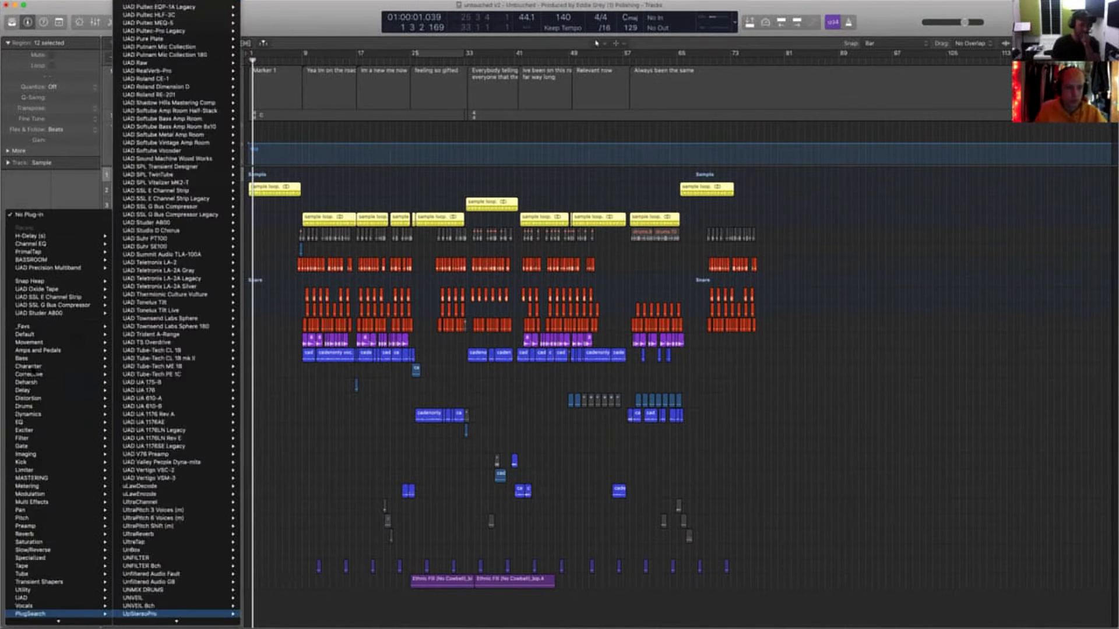
left_click(139, 614)
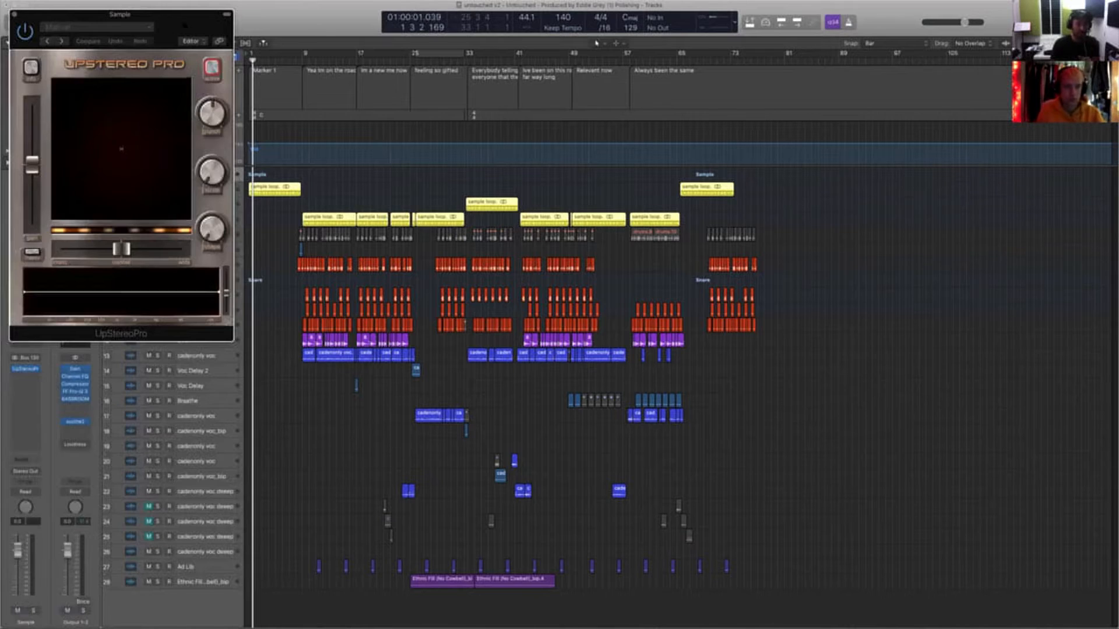
left_click_drag(119, 14, 547, 61)
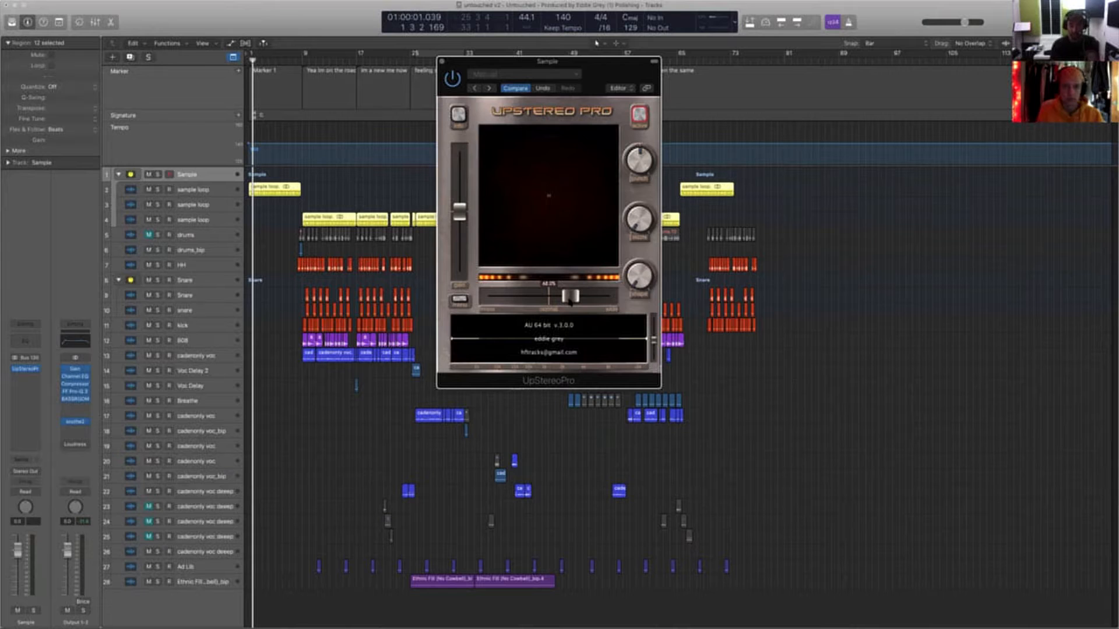
left_click(441, 60)
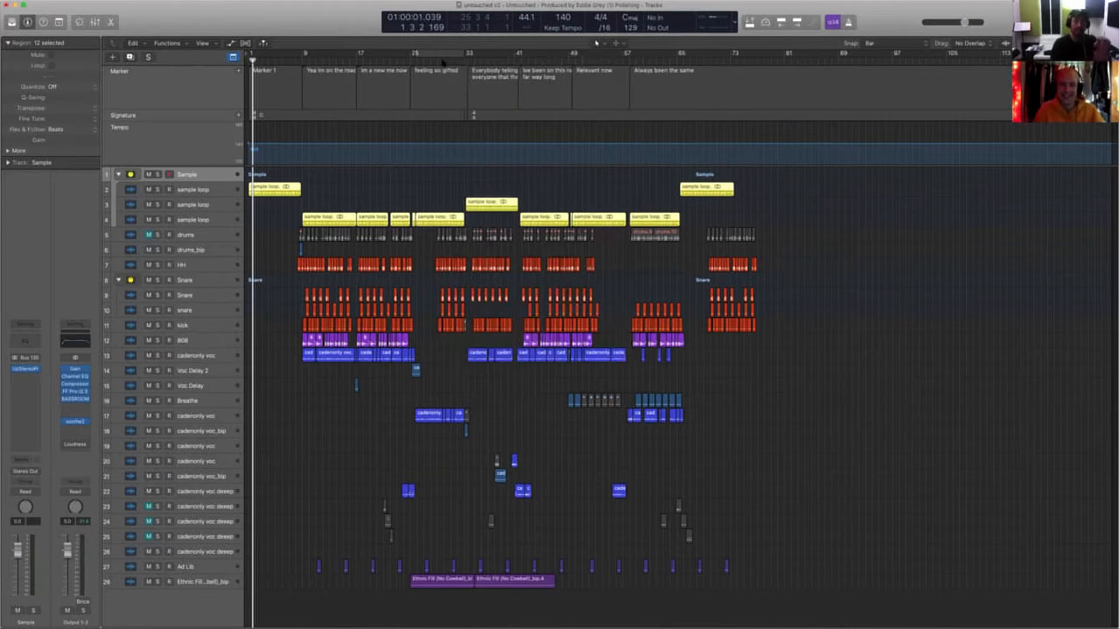
Deselect the sample regions, unmute the drums track, and play the song from the beginning
left_click(408, 188)
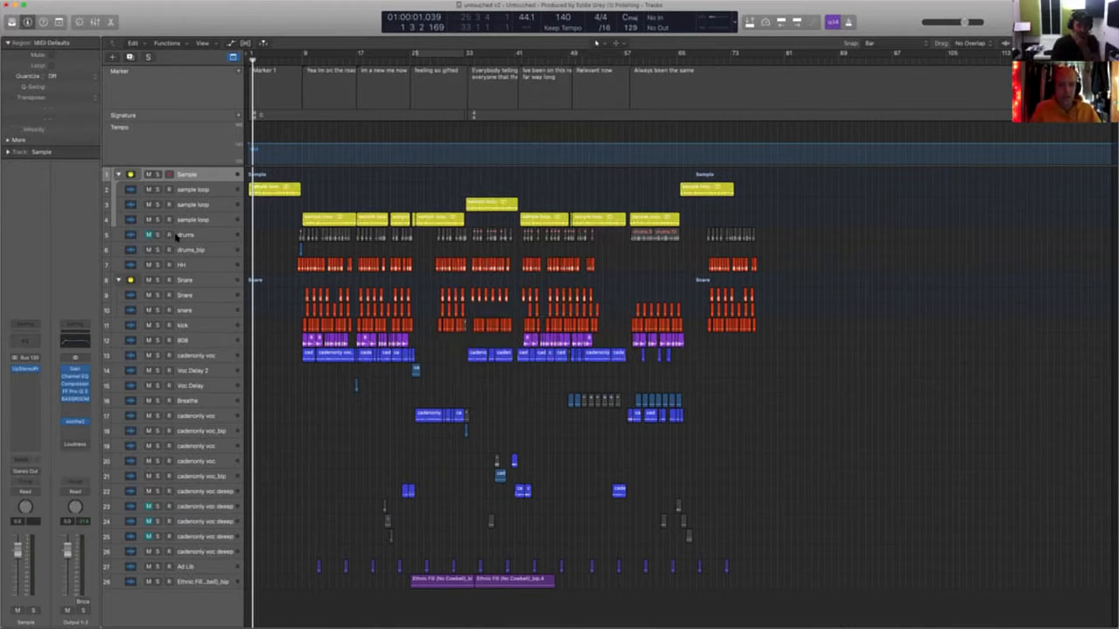
left_click(151, 236)
scroll(326, 284, "up", 10)
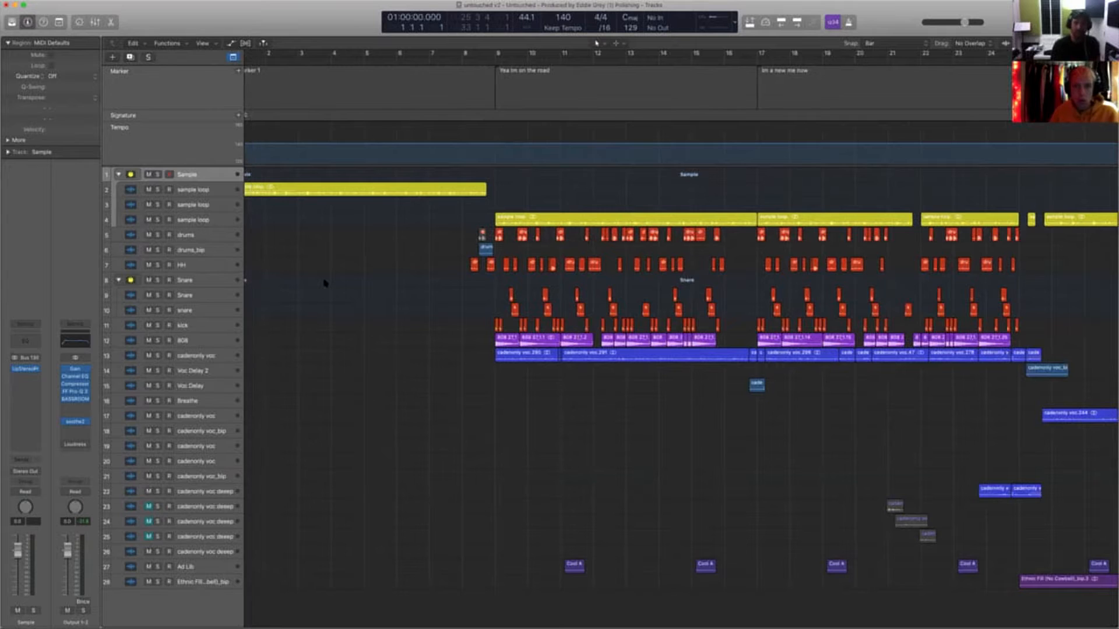
scroll(326, 284, "down", 8)
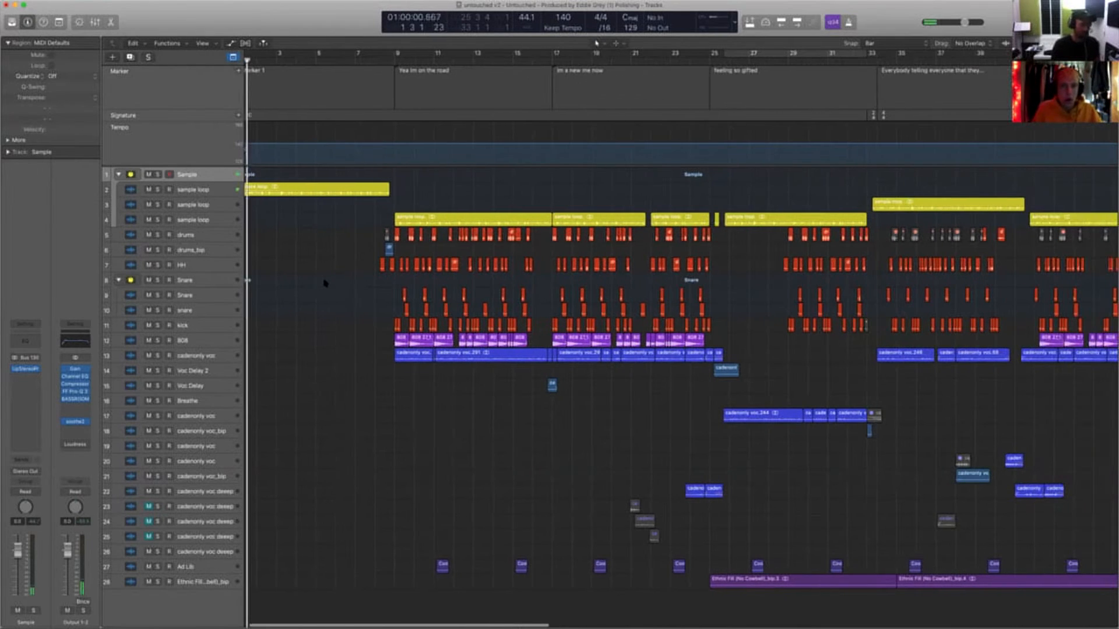
Set the Sample stack's UpStereoPro width to about 79%, raise its middle knob slightly, and close the plug-in during playback
left_click(26, 369)
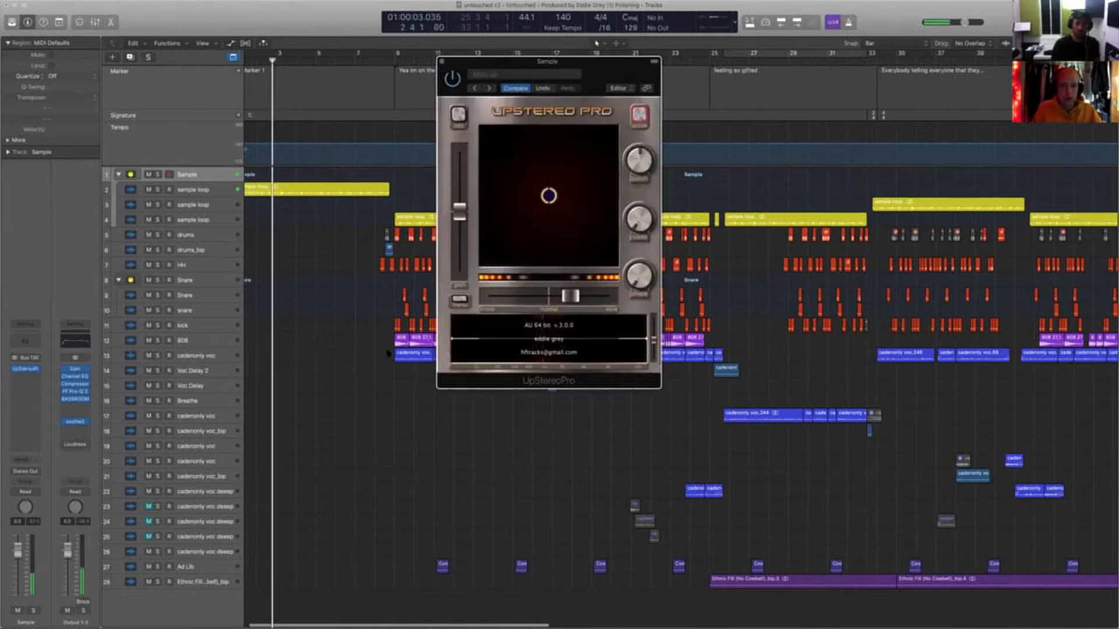
left_click_drag(572, 298, 579, 299)
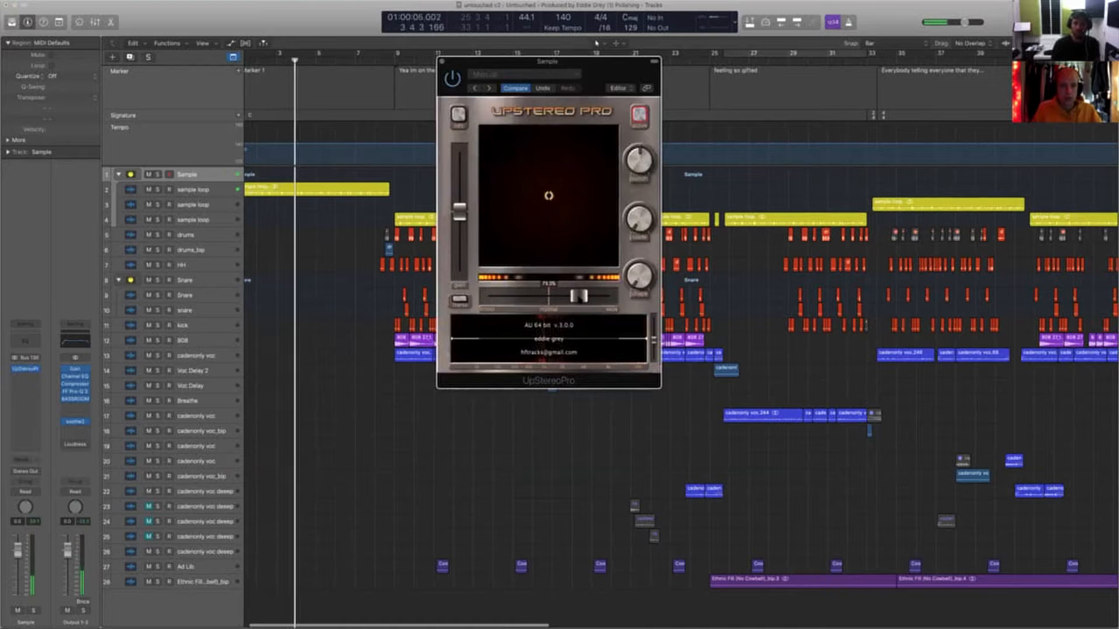
left_click_drag(634, 228, 636, 218)
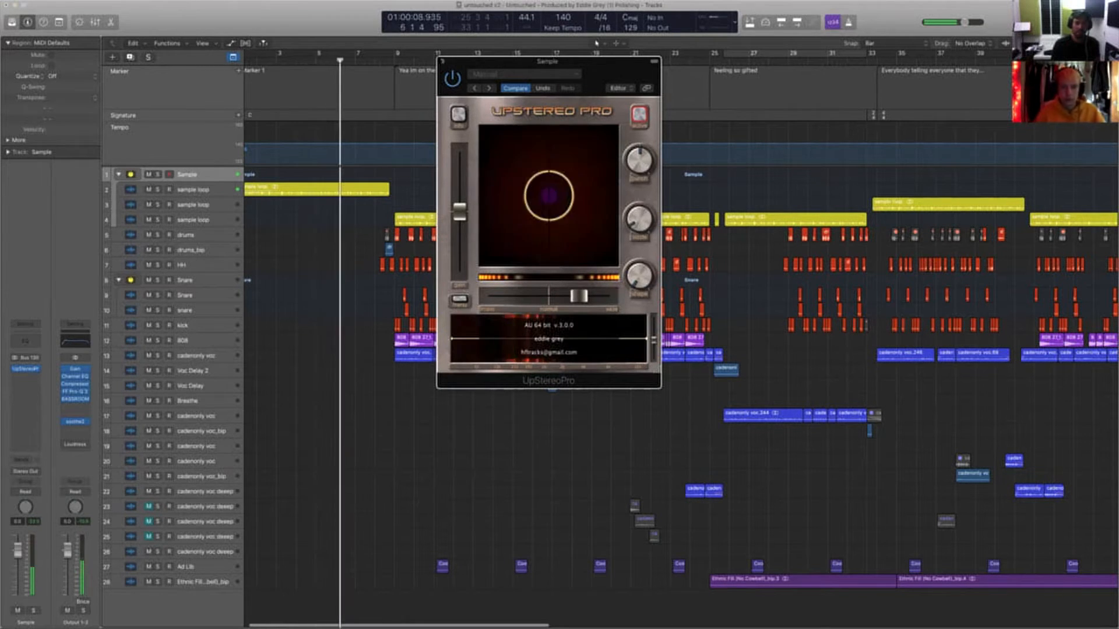
left_click(441, 60)
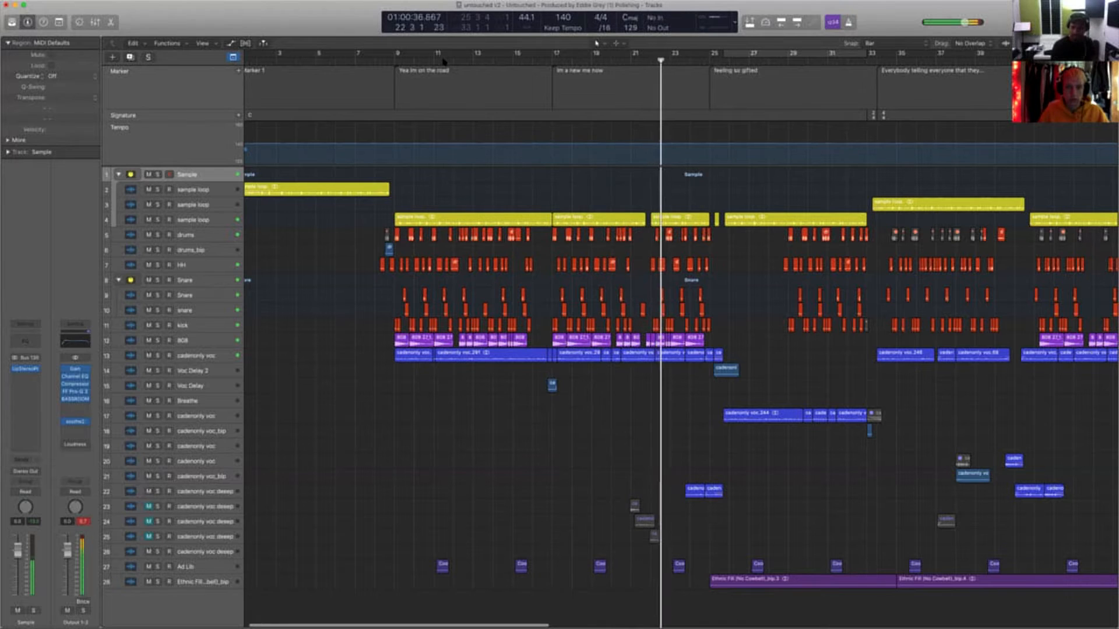
Follow the playing song through the middle sections and examine the Breathe regions around bars 49 to 56
scroll(662, 440, "right", 3)
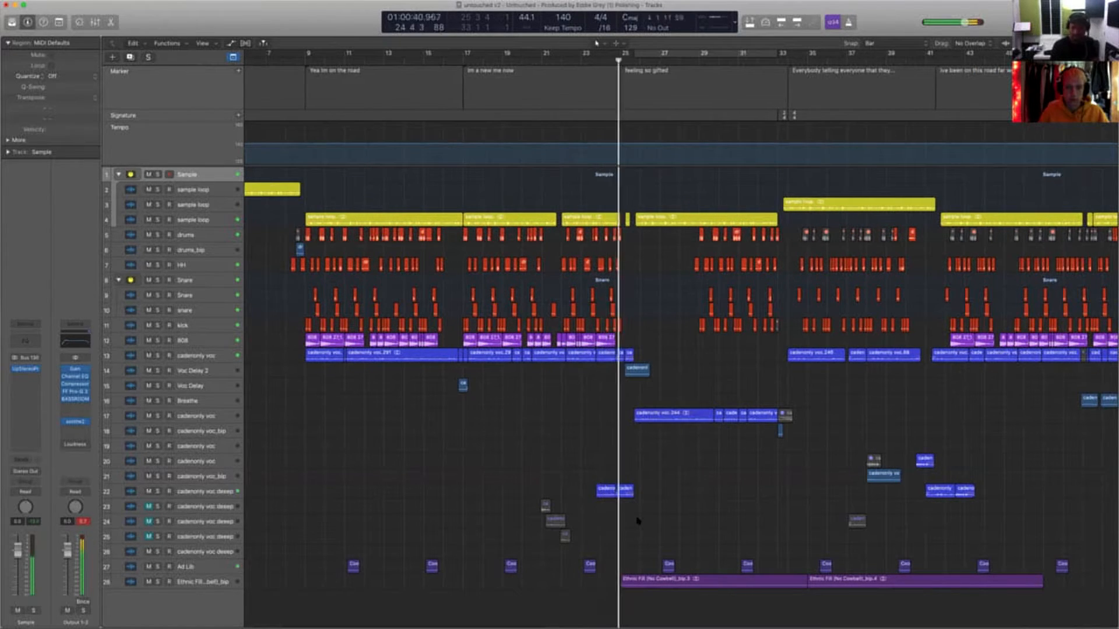
scroll(639, 521, "right", 1)
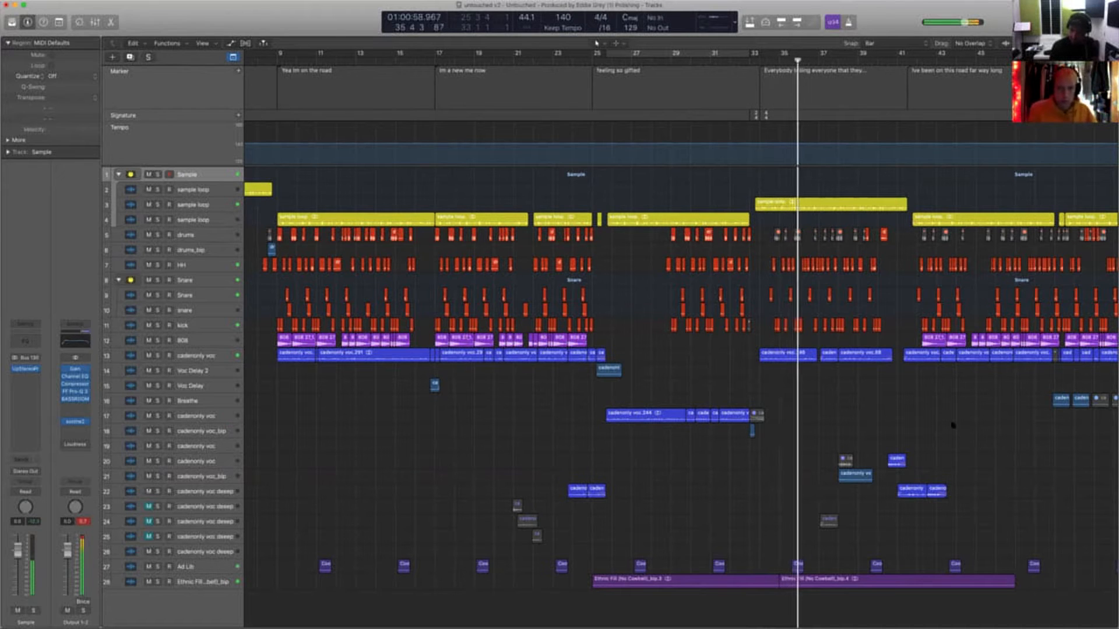
scroll(884, 531, "right", 10)
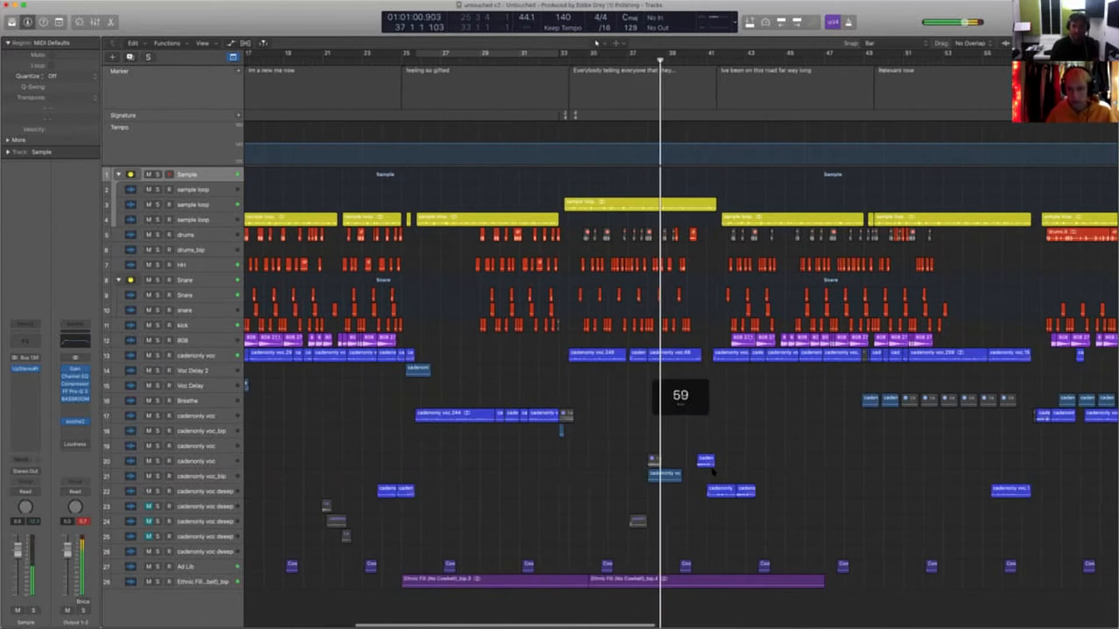
scroll(712, 472, "right", 5)
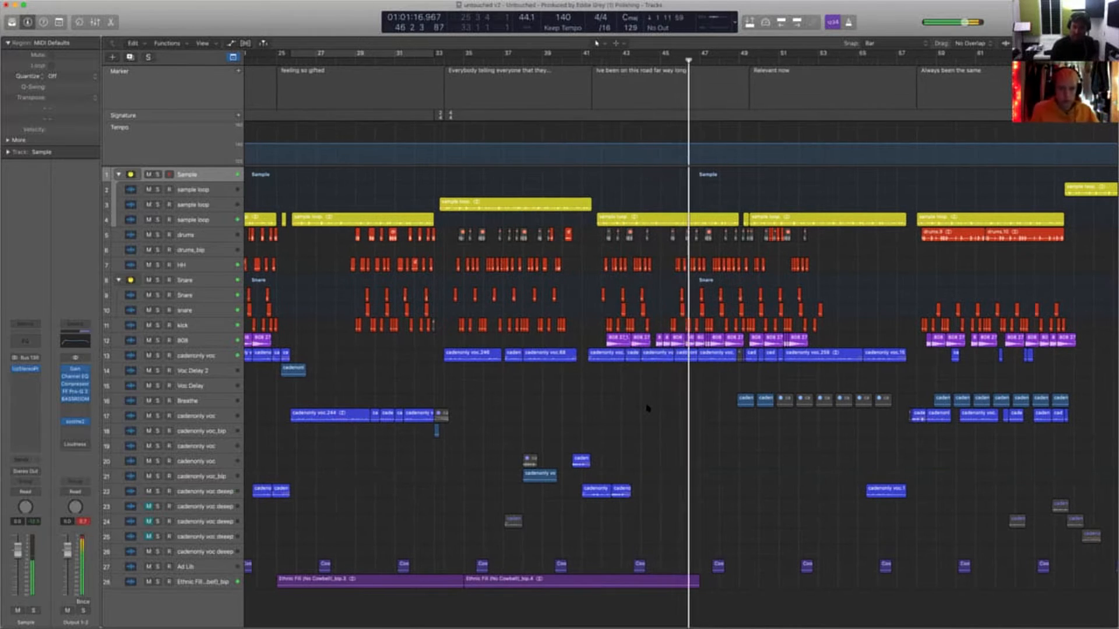
key("super+Left")
key("super+Left")
key("super+Left")
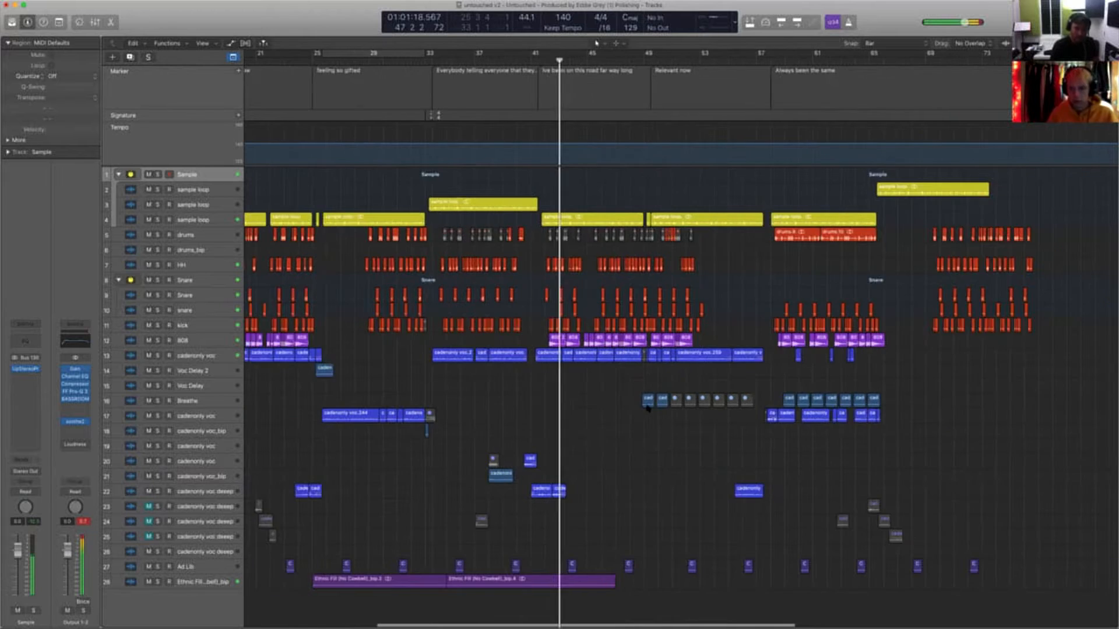
key("super+Right")
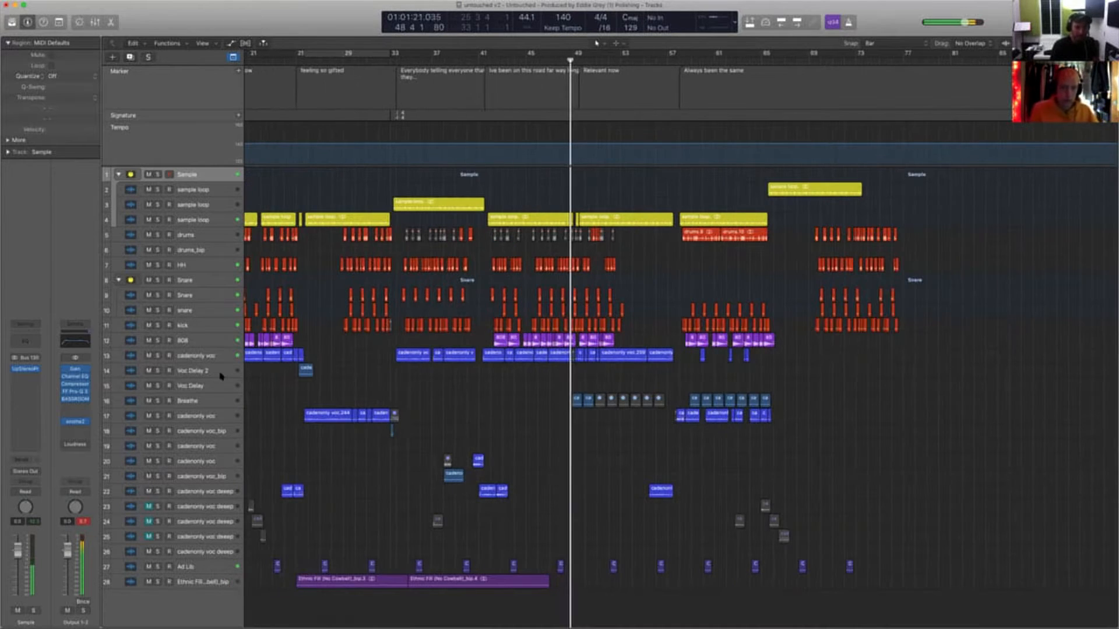
key("super+Right")
scroll(513, 411, "right", 2)
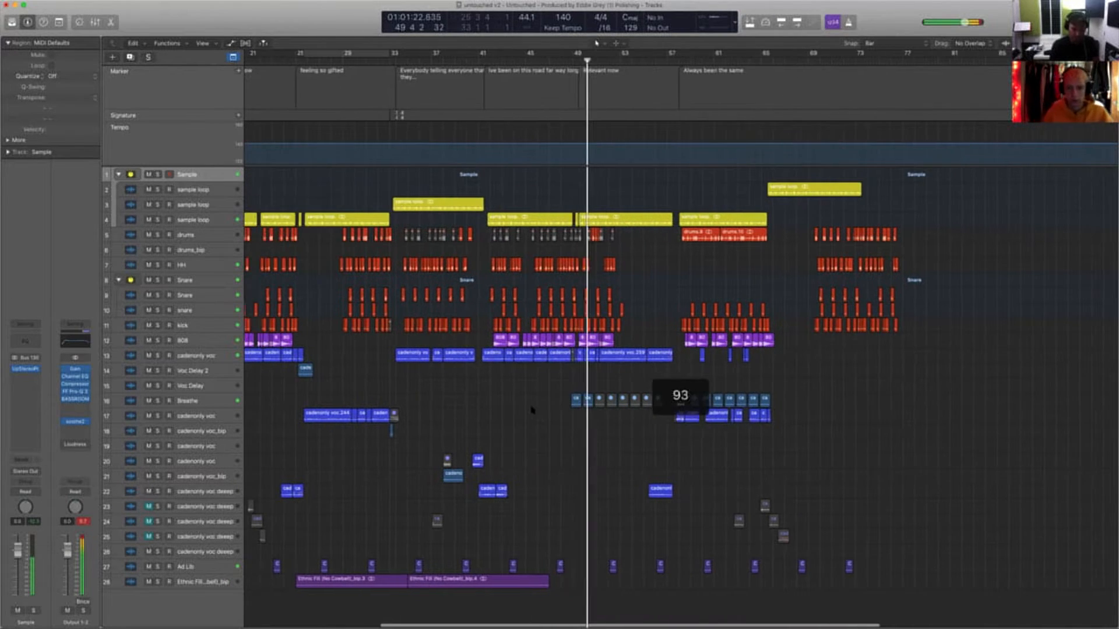
left_click_drag(515, 376, 647, 468)
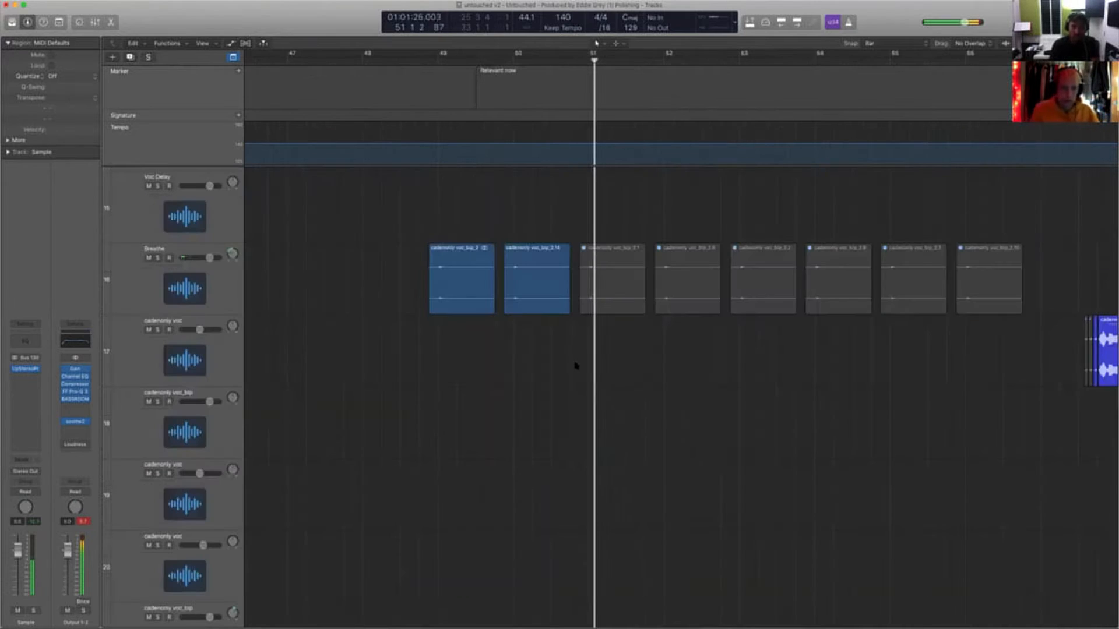
left_click(604, 415, "ctrl+alt")
scroll(627, 425, "right", 1)
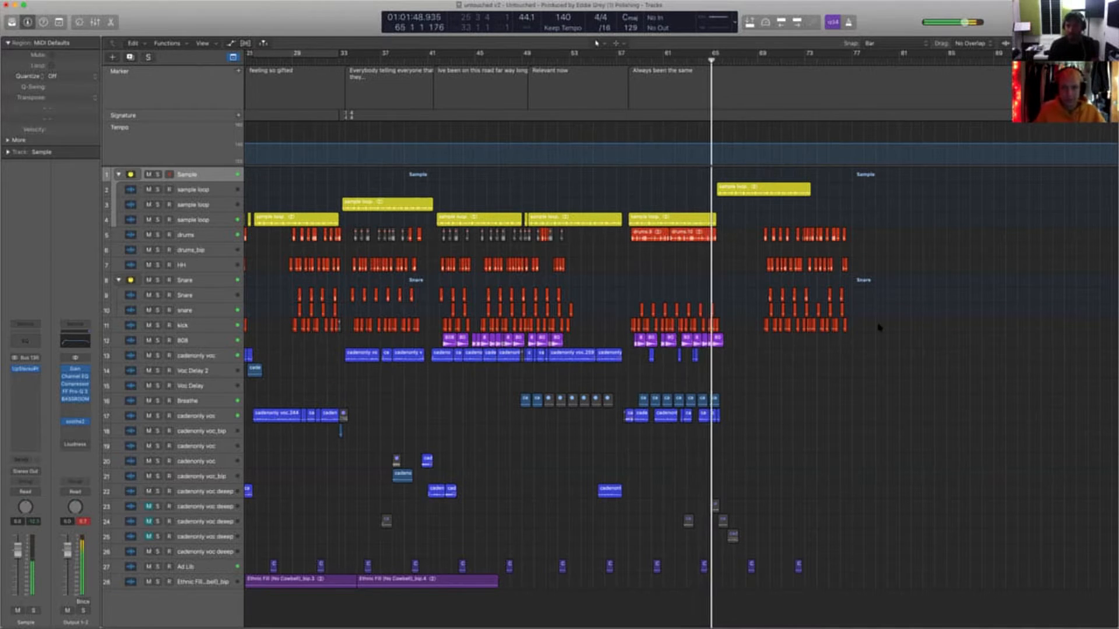
Examine the closing sample loop and the separated drum regions after bar 69, and stop playback
scroll(877, 325, "up", 5)
scroll(903, 350, "right", 5)
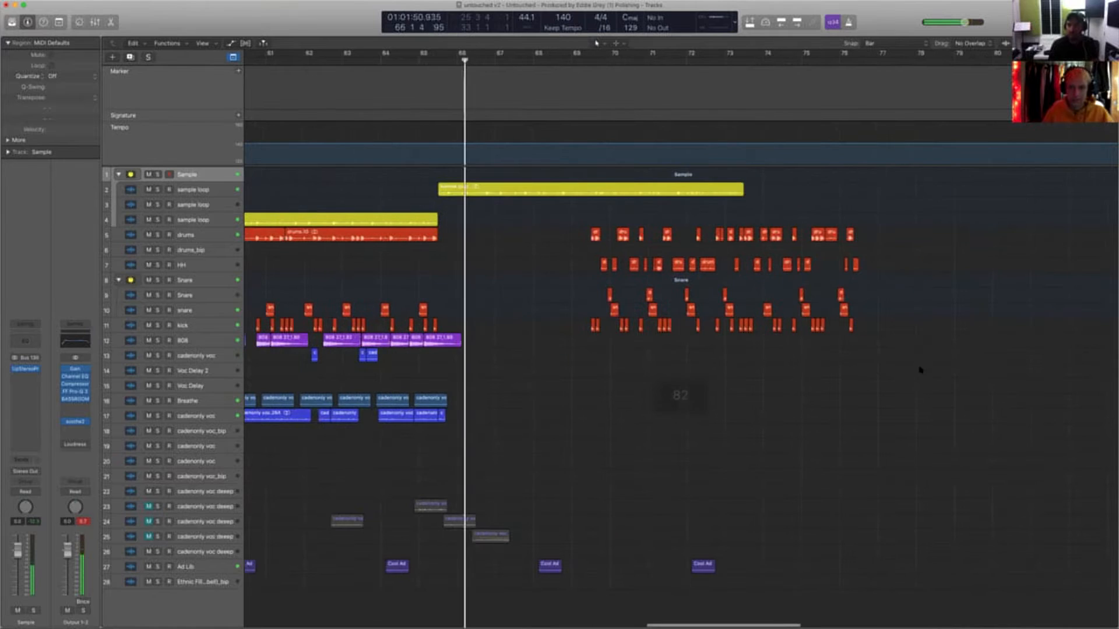
left_click_drag(936, 371, 763, 217)
left_click(735, 392)
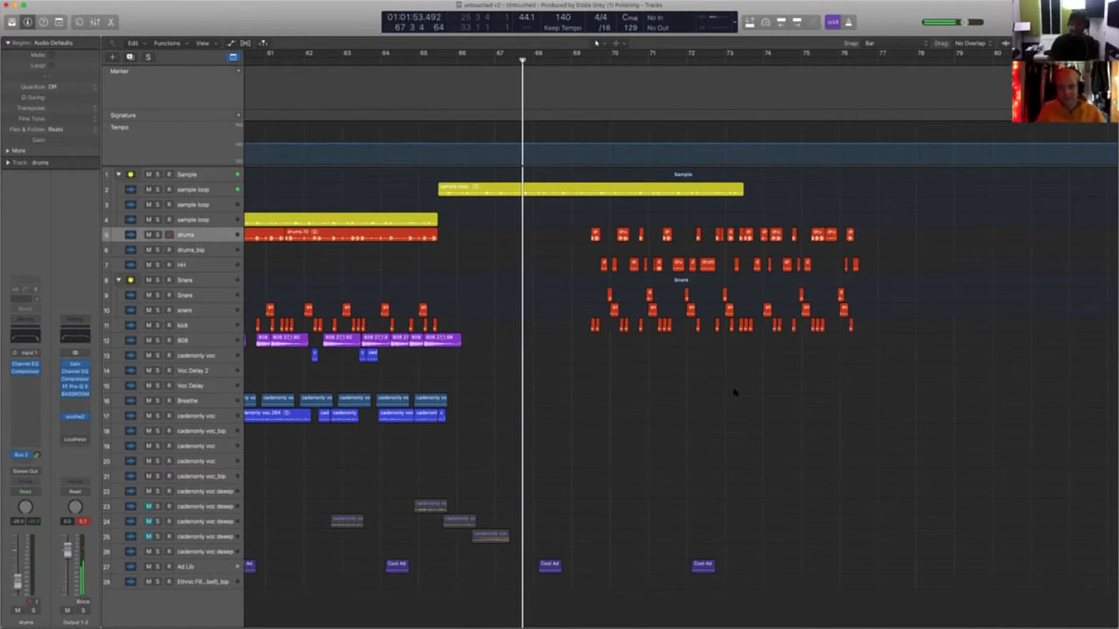
key("comma")
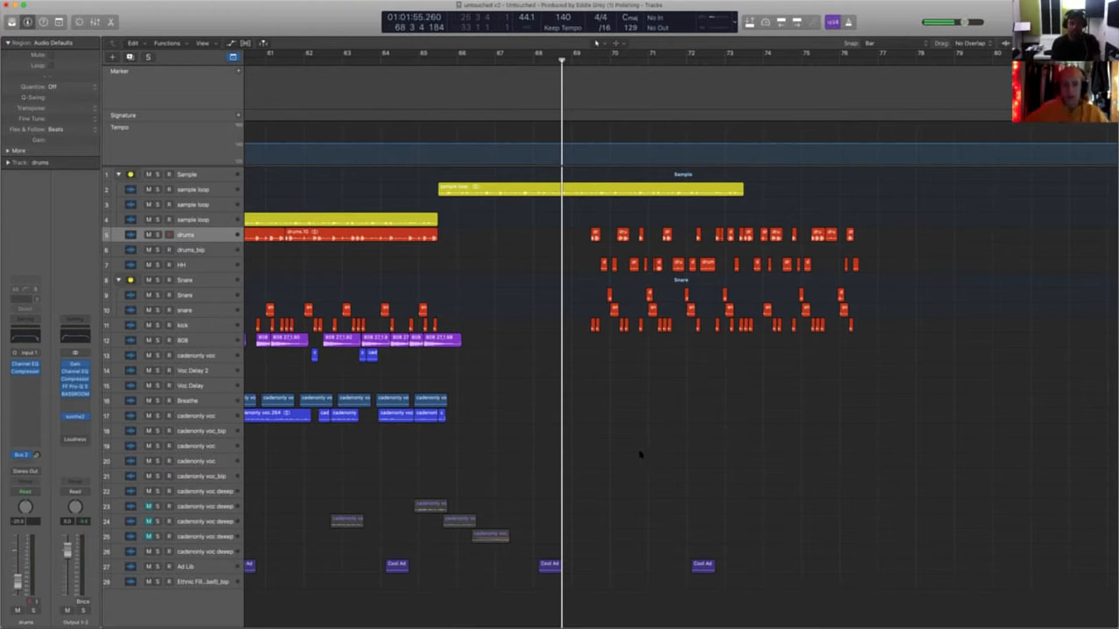
Show the whole arrangement in the track area and place the playhead at bar 8
scroll(558, 496, "left", 6)
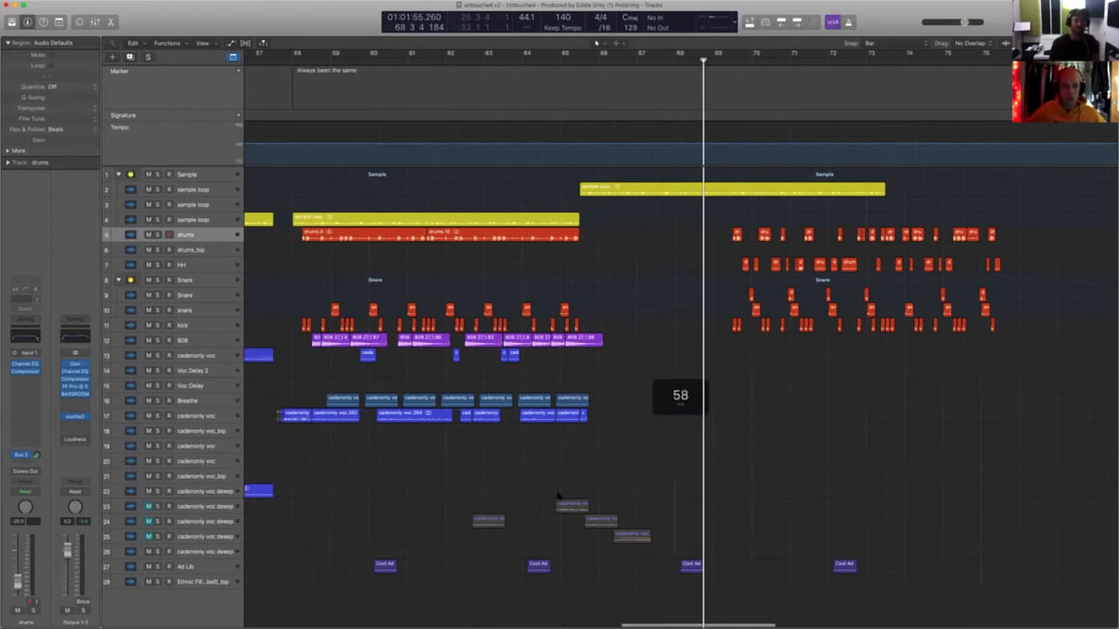
scroll(568, 500, "down", 8)
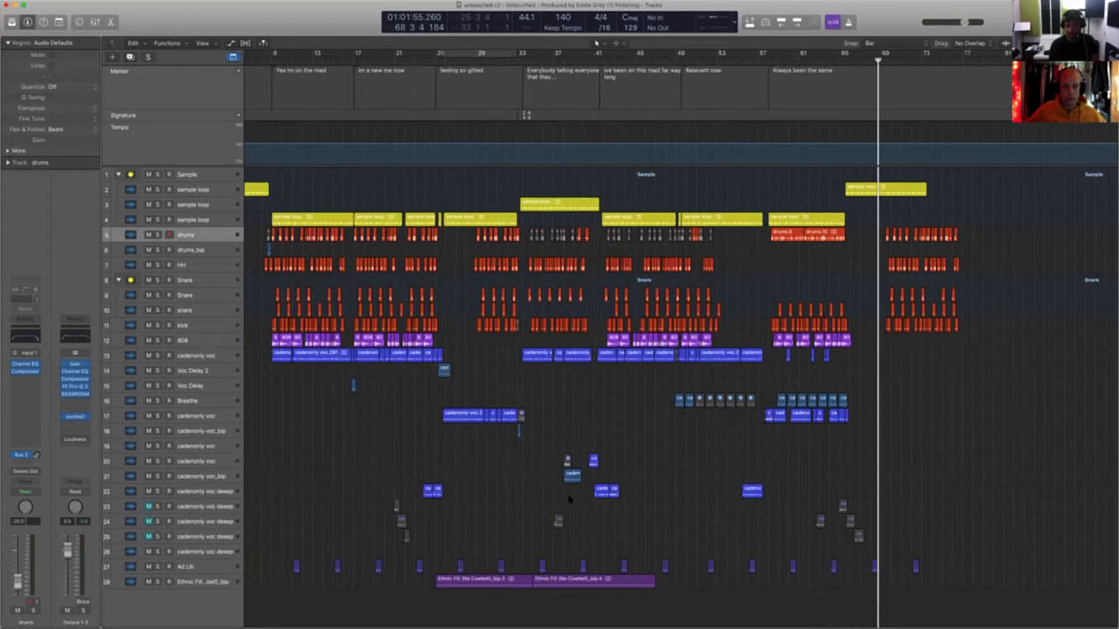
scroll(569, 498, "left", 3)
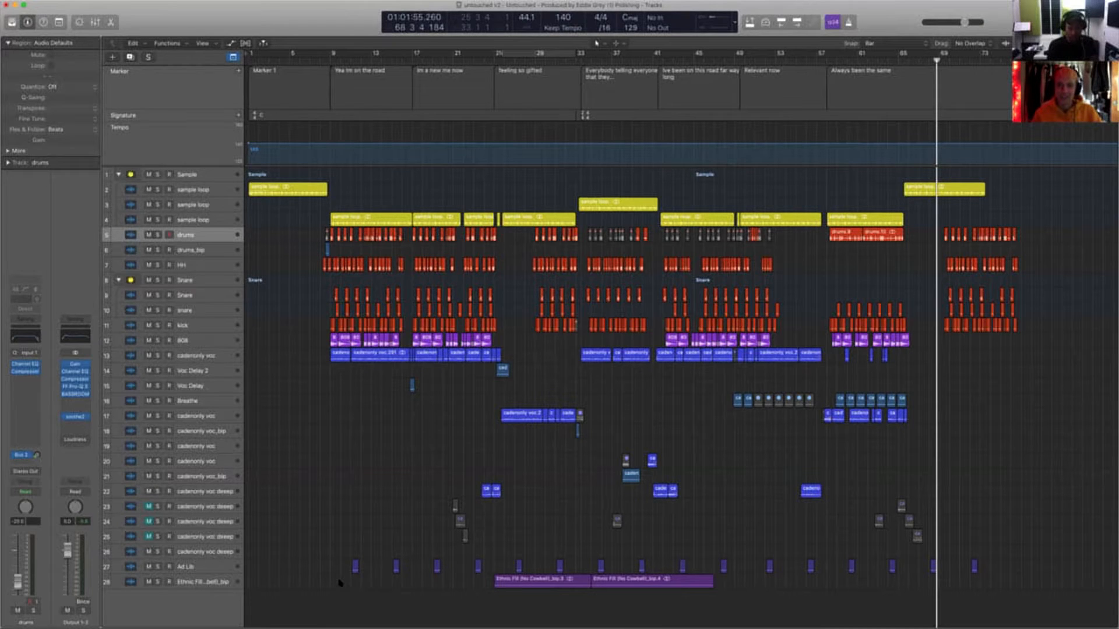
left_click(321, 337)
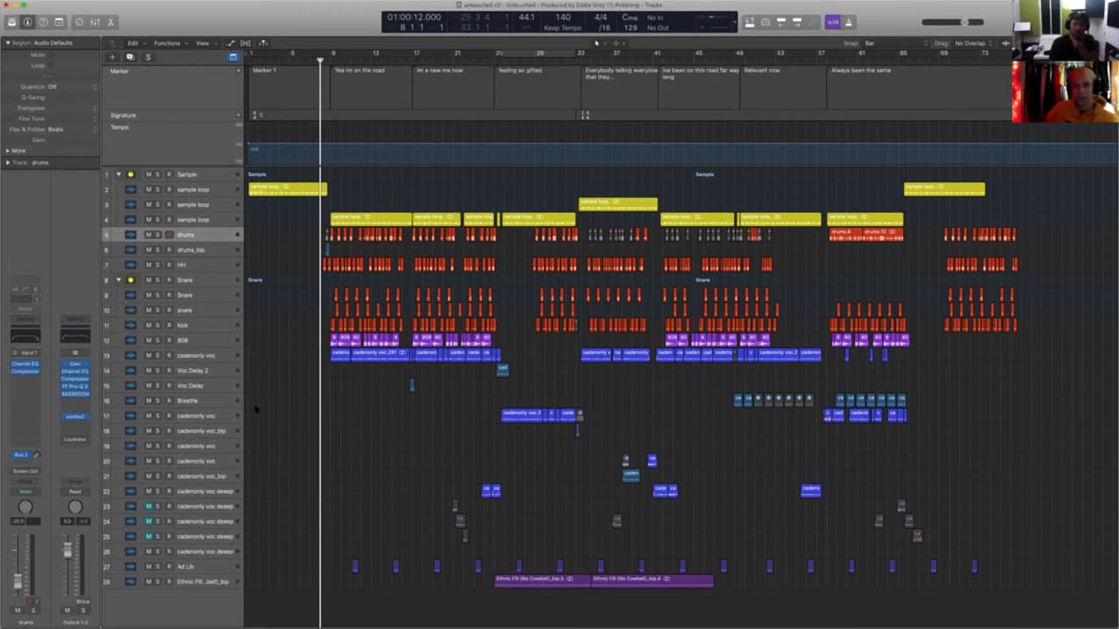
Open the Arousor plug-in on lead vocal track 13 and move its window clear of the track headers
left_click(219, 358)
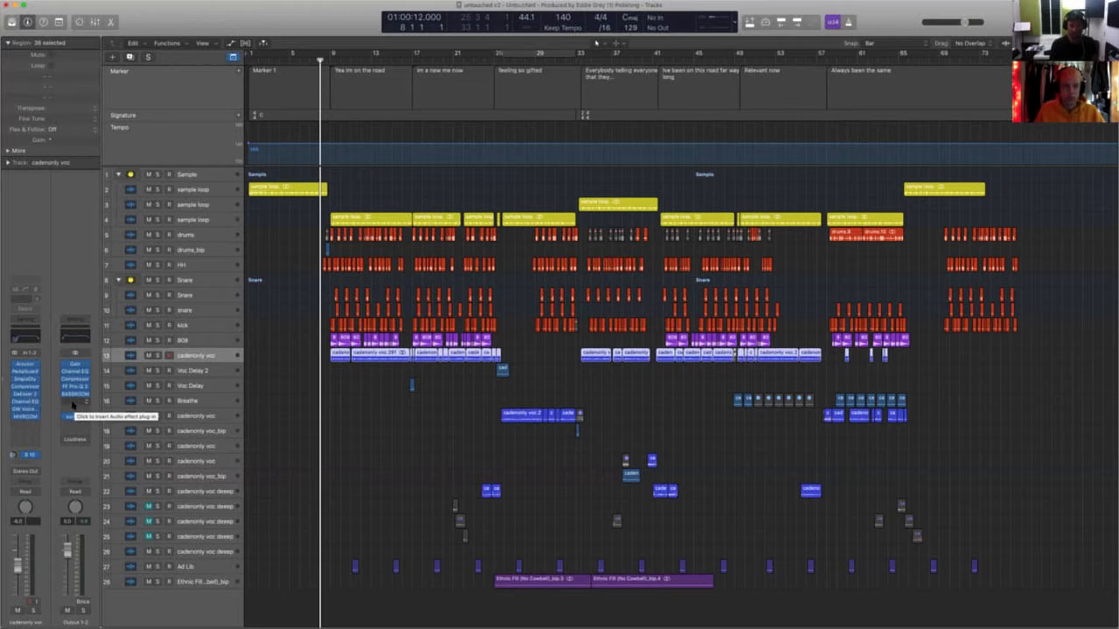
left_click(26, 364)
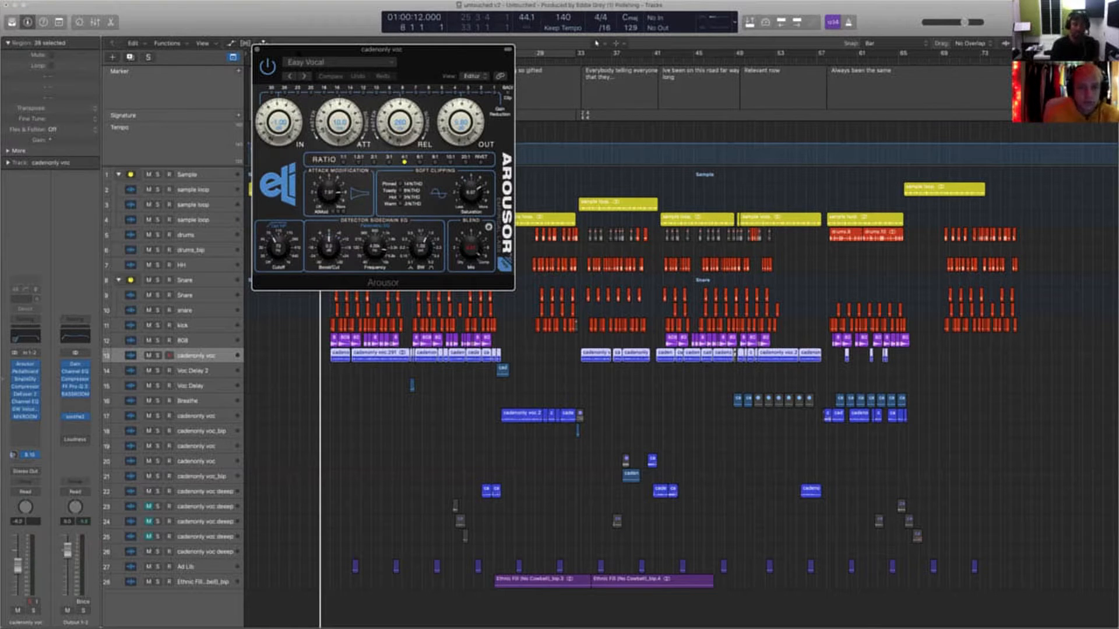
left_click_drag(272, 52, 185, 139)
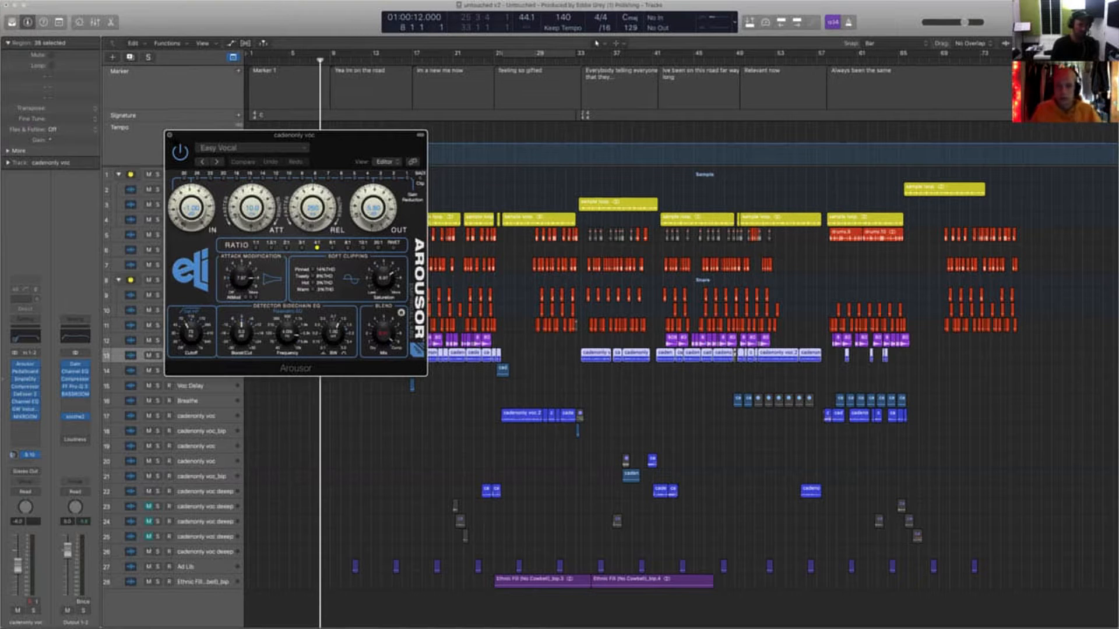
left_click_drag(294, 134, 362, 56)
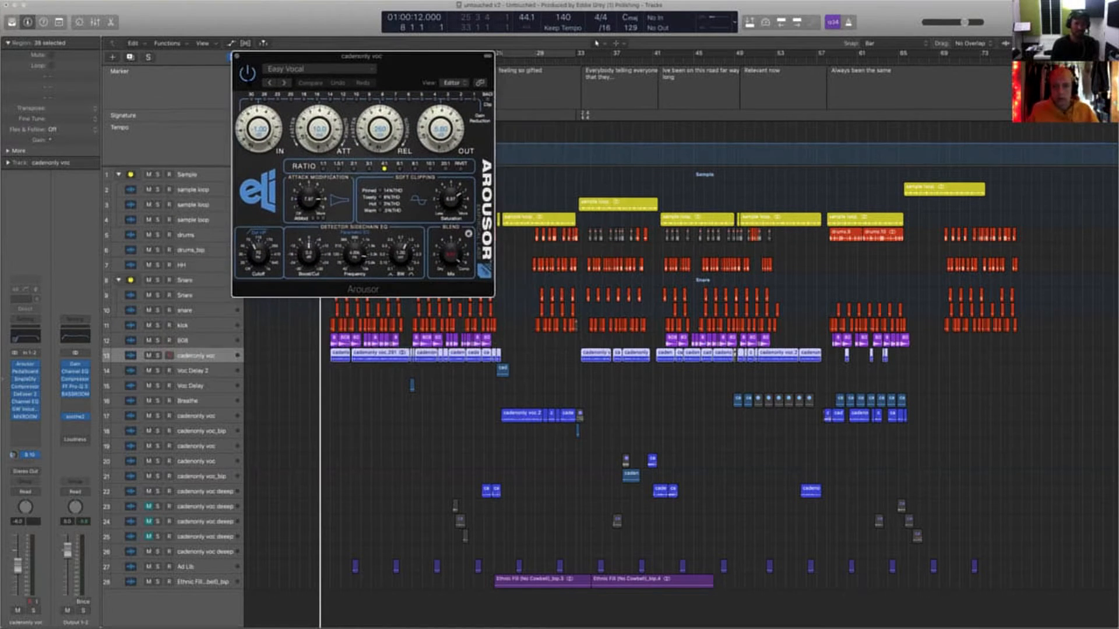
Solo lead vocal track 13 and adjust Arousor's attack modification and saturation knobs while auditioning the vocal
left_click(157, 357)
left_click(157, 357)
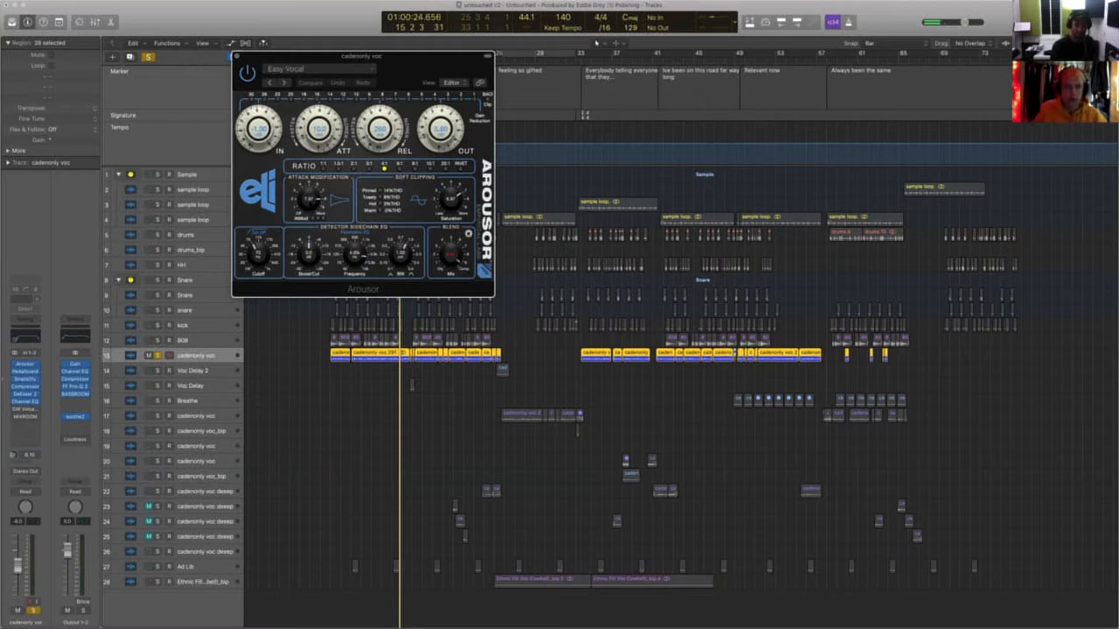
key("space")
left_click_drag(309, 199, 310, 150)
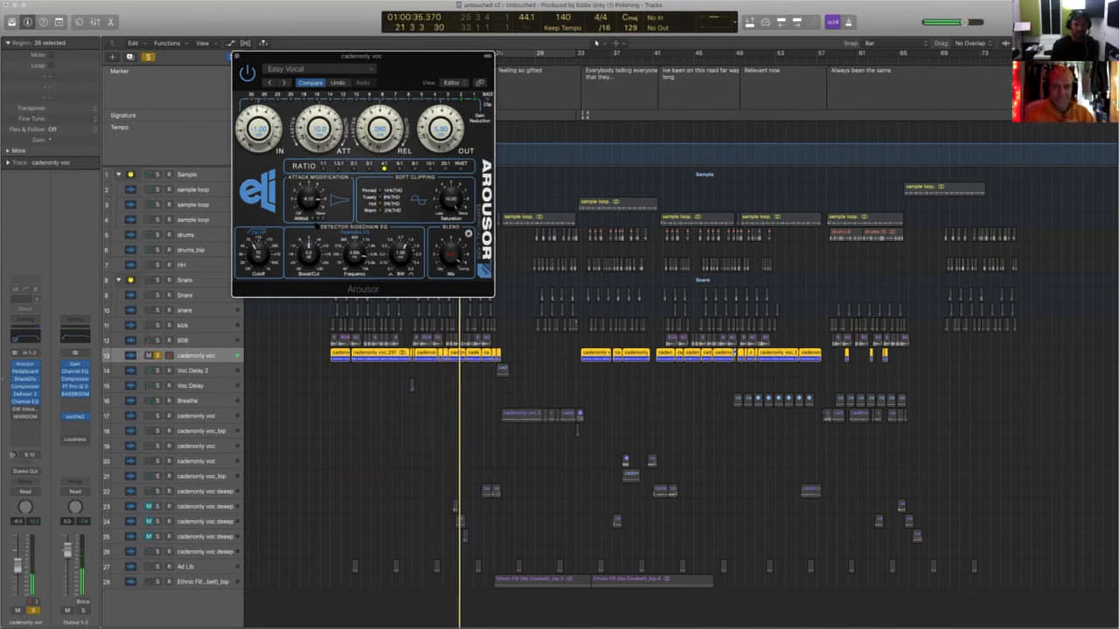
left_click_drag(450, 200, 451, 226)
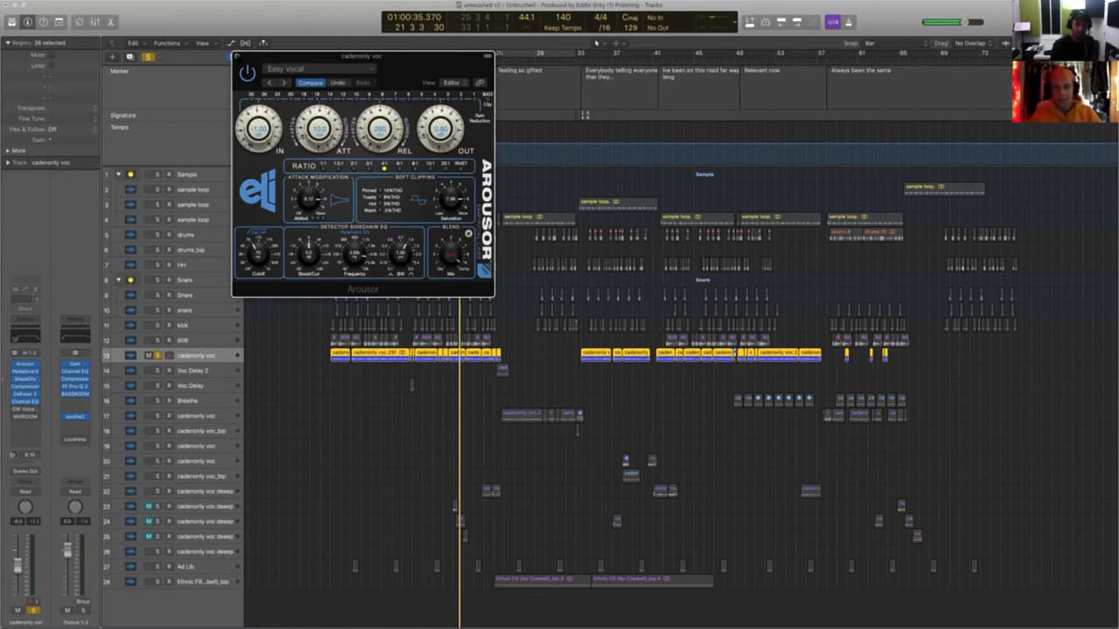
Close the Arousor plug-in, take the lead vocal out of solo, and deselect its regions
left_click(237, 56)
left_click(159, 356)
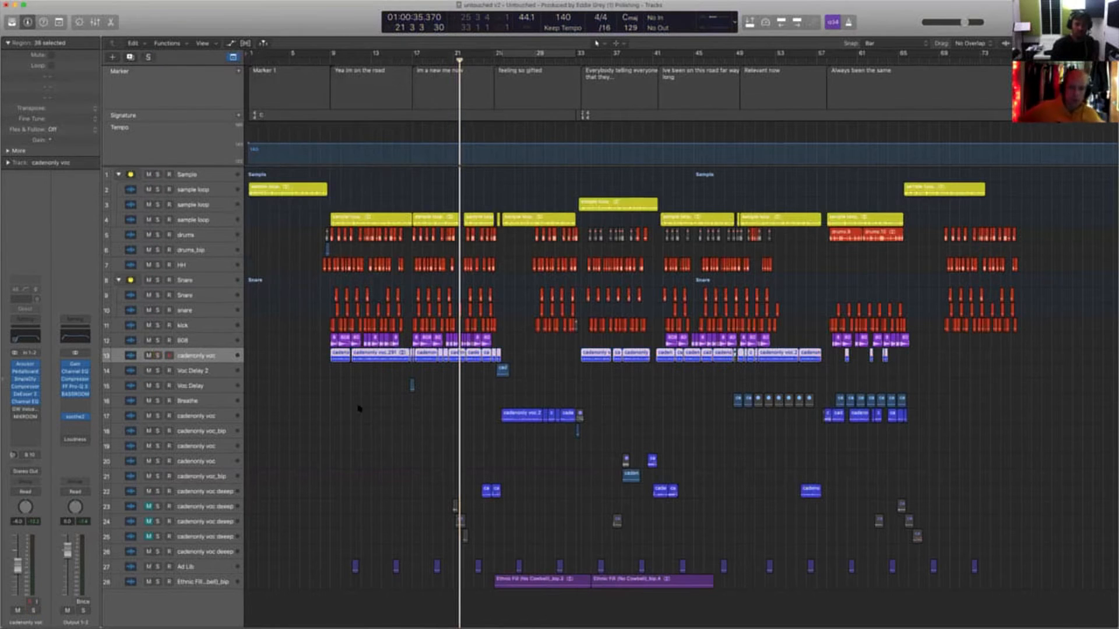
left_click(389, 425)
Place the playhead at bar 20, beat 3, just ahead of the muted deep vocal regions on tracks 23 to 25
scroll(388, 425, "up", 10)
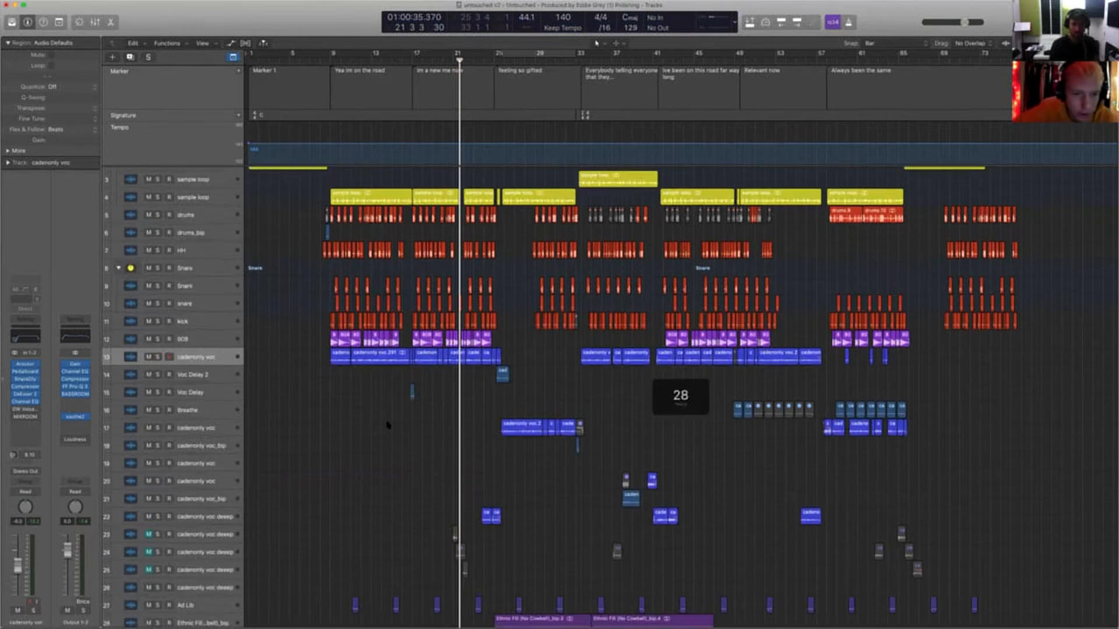
scroll(445, 487, "down", 6)
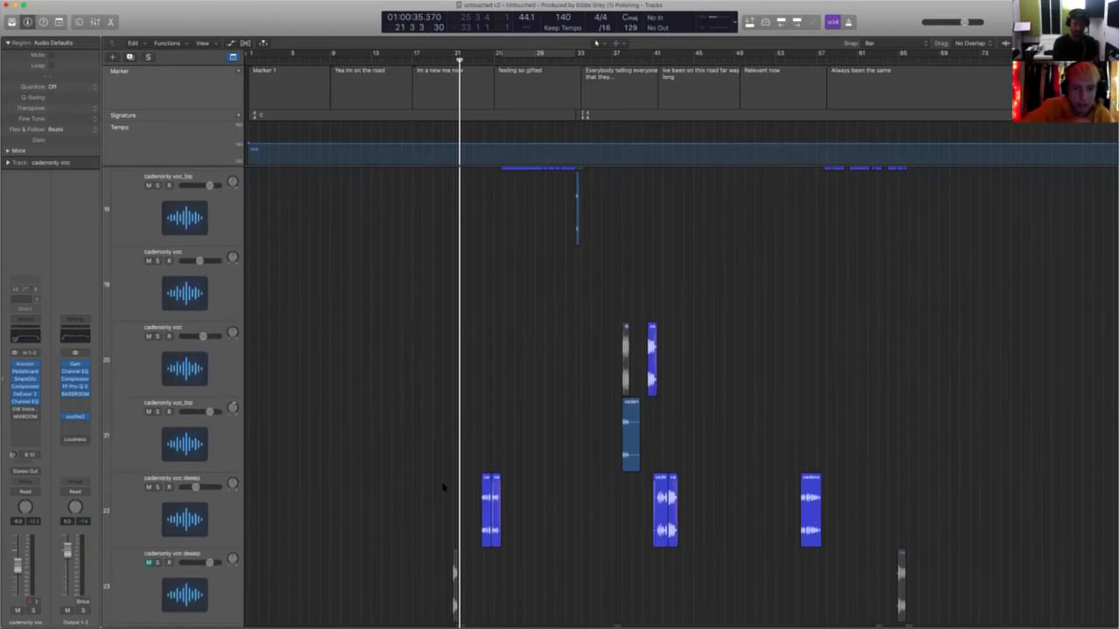
scroll(444, 487, "up", 5)
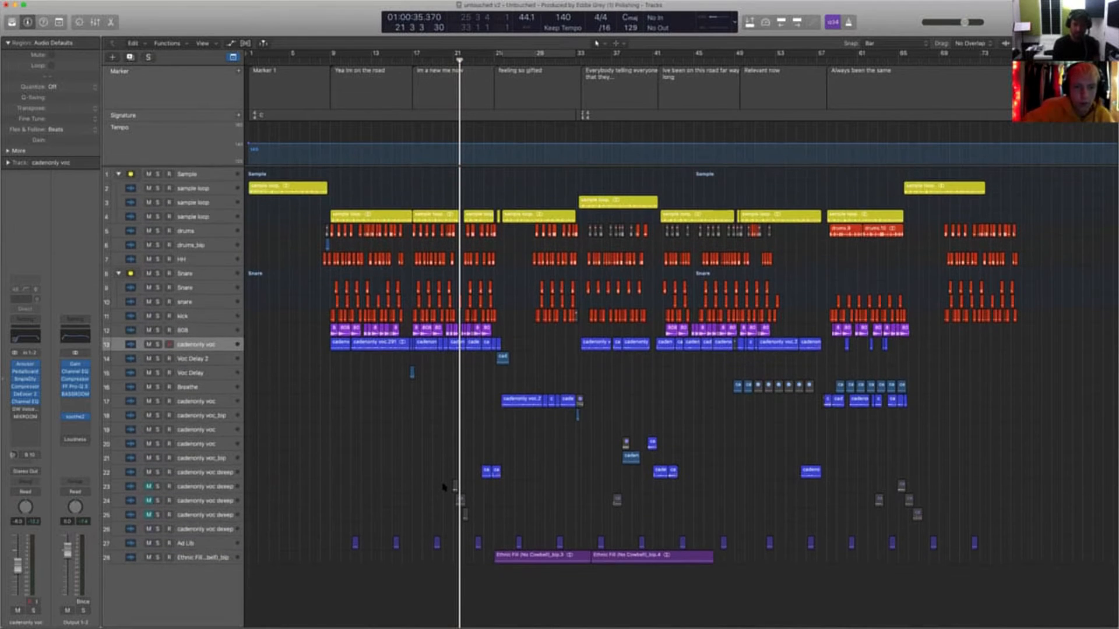
scroll(434, 472, "up", 8)
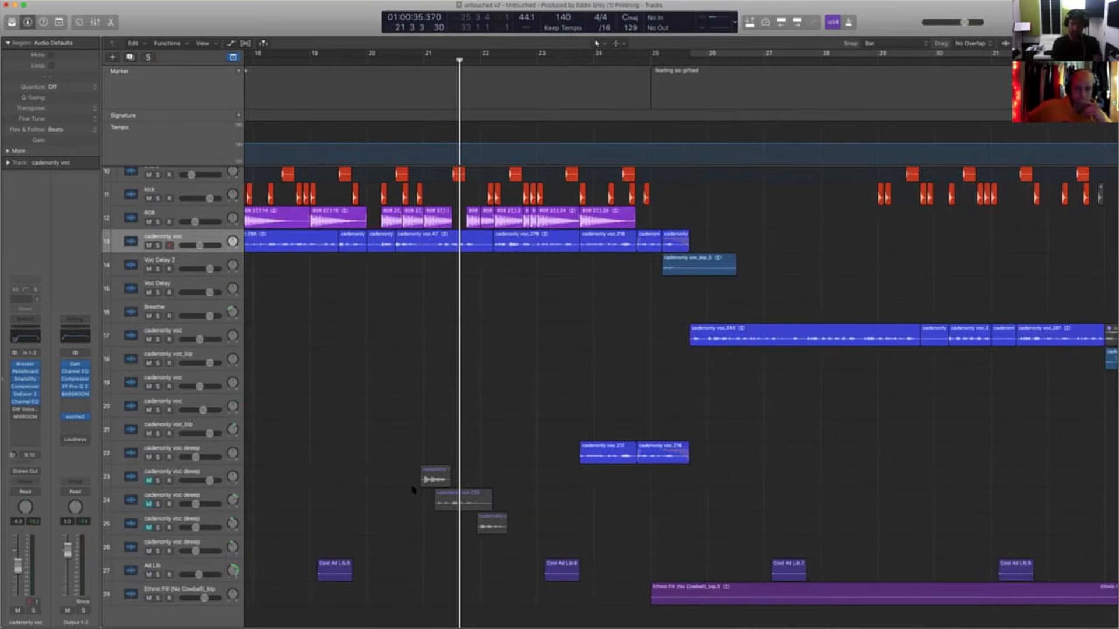
left_click(400, 431)
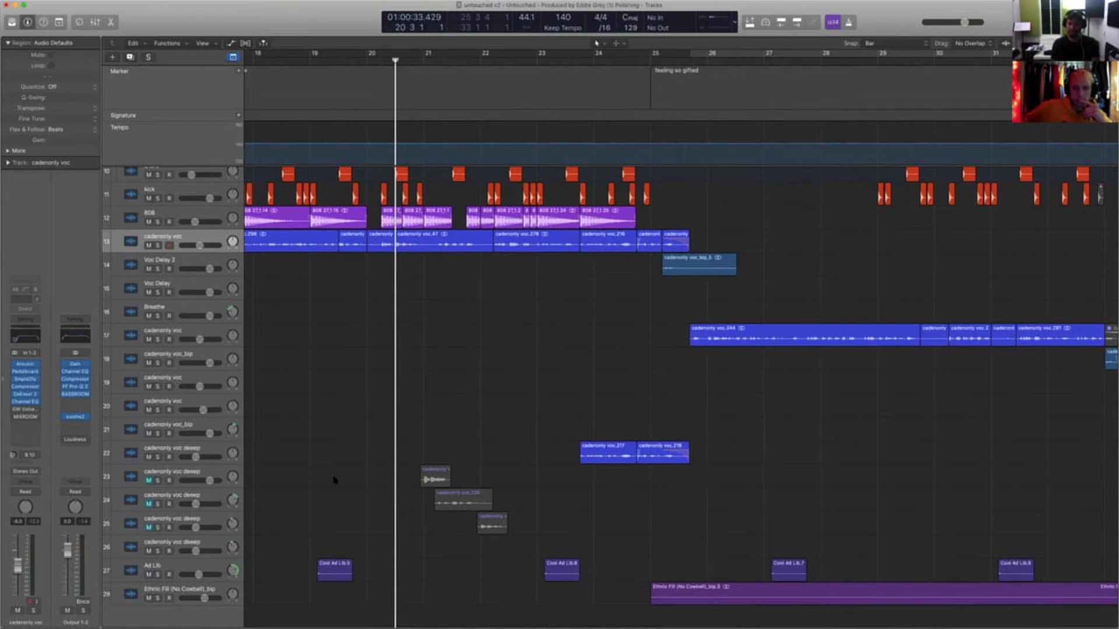
Unmute deep vocal tracks 23 to 25, solo track 23, and play its region from bar 20 twice
left_click_drag(335, 480, 492, 529)
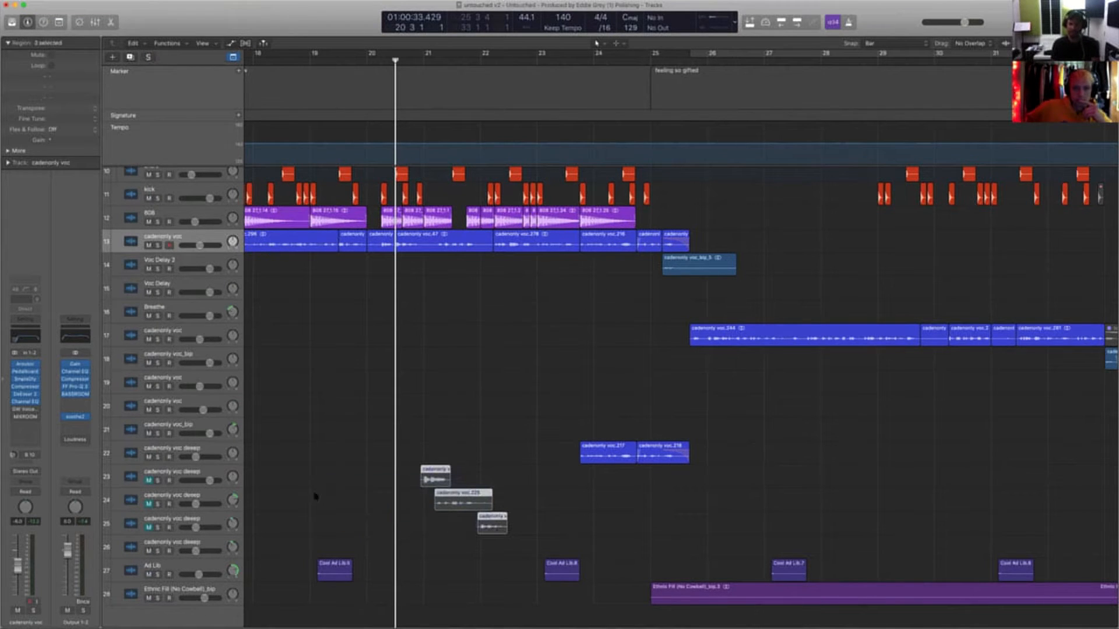
left_click(158, 481)
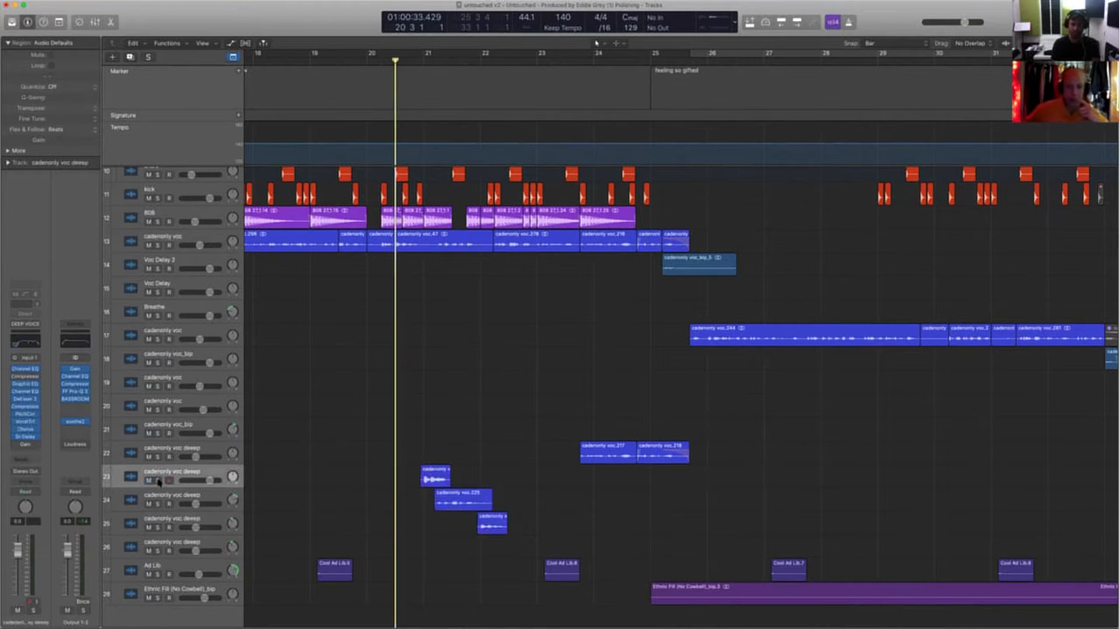
key("space")
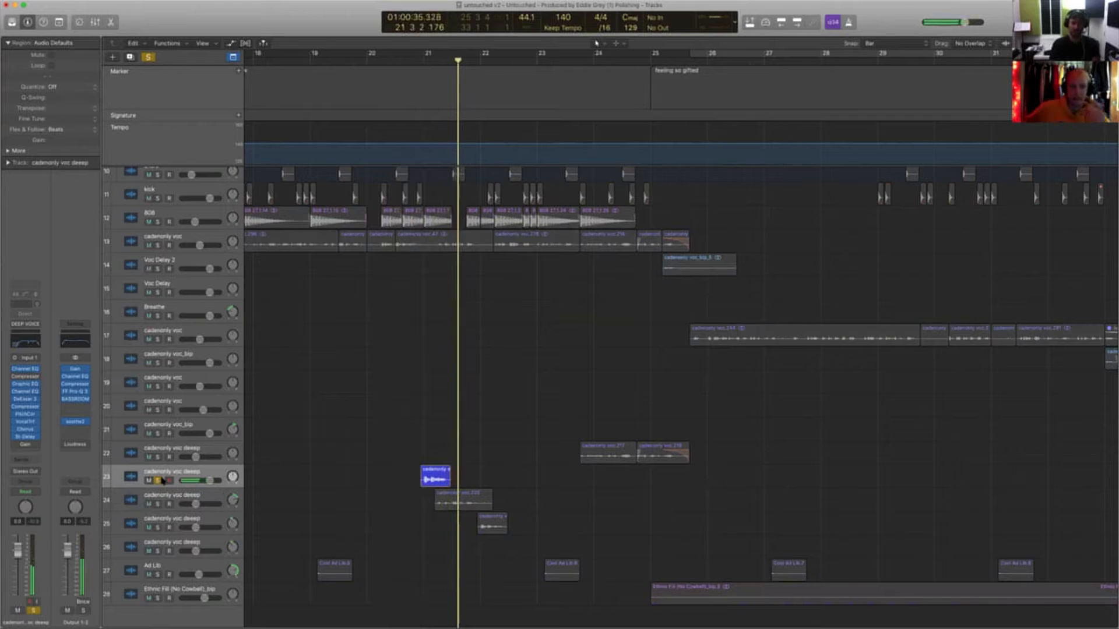
key("space")
key("space")
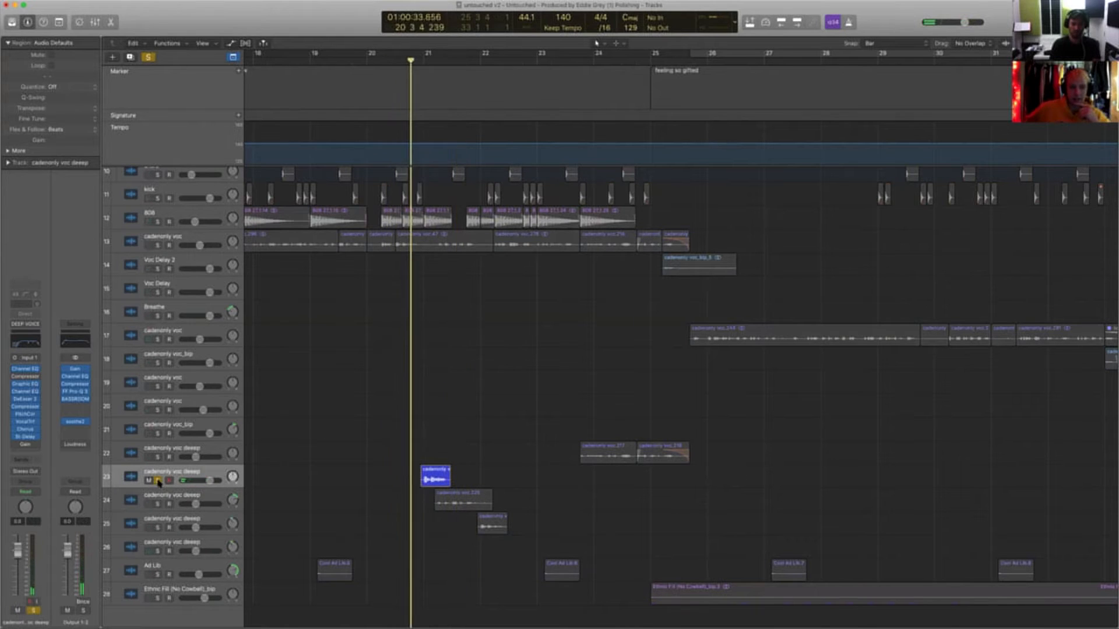
Take deep vocal track 23 out of solo and replay the passage from bar 20 in the full mix
left_click(157, 481)
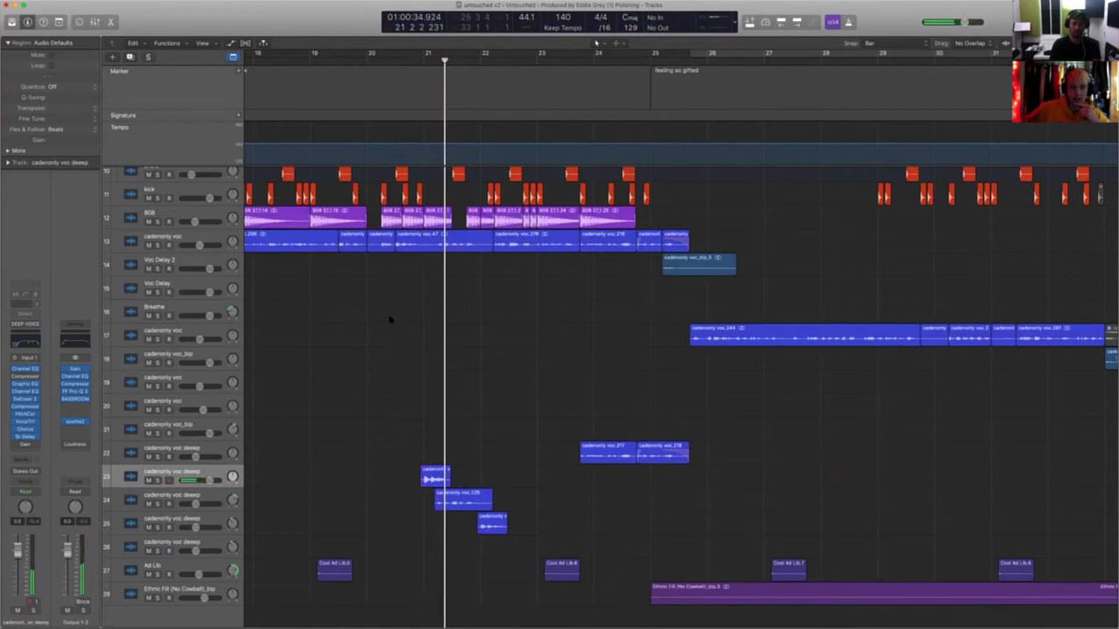
key("space")
key("space")
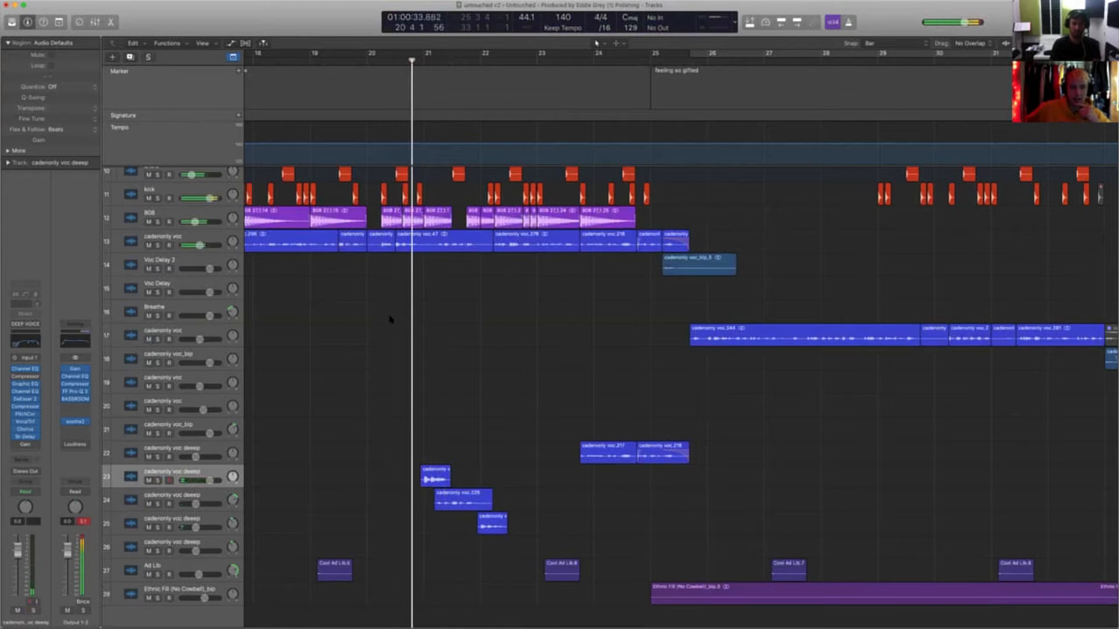
Copy the Arousor plug-in from lead vocal track 13 to deep vocal track 23 and open it there
left_click_drag(352, 489, 454, 464)
left_click(313, 302)
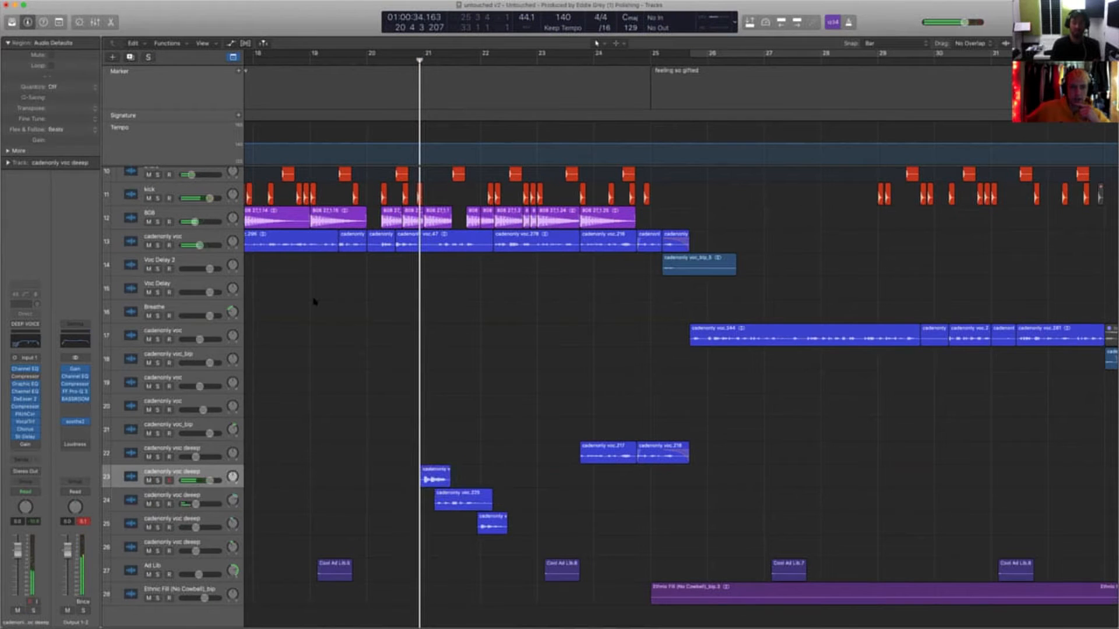
left_click(205, 235)
left_click(205, 471, "super")
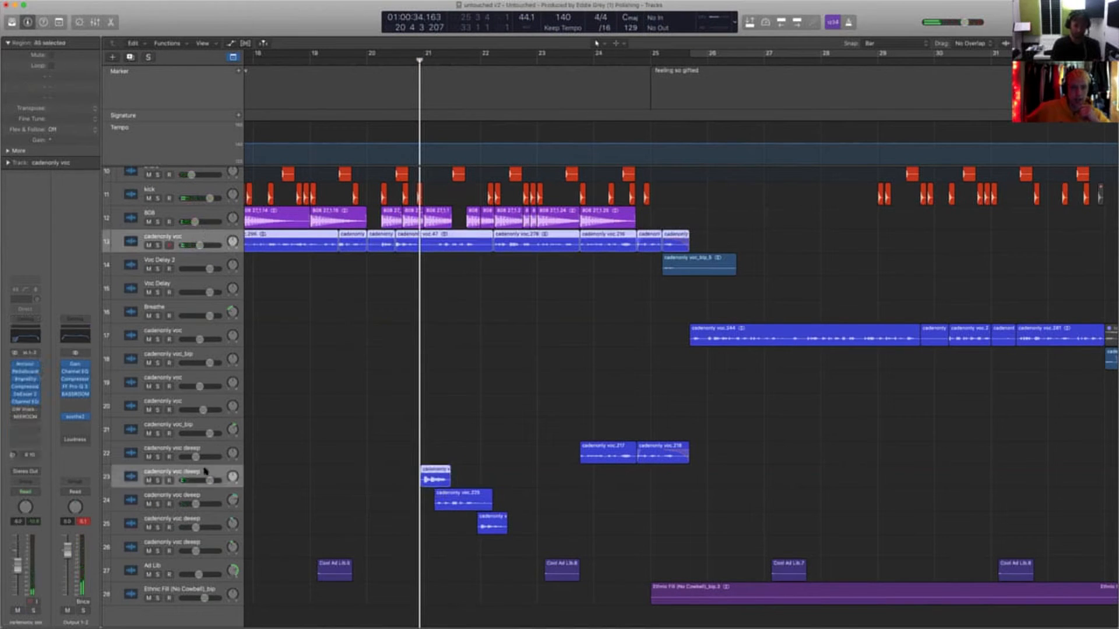
key("x")
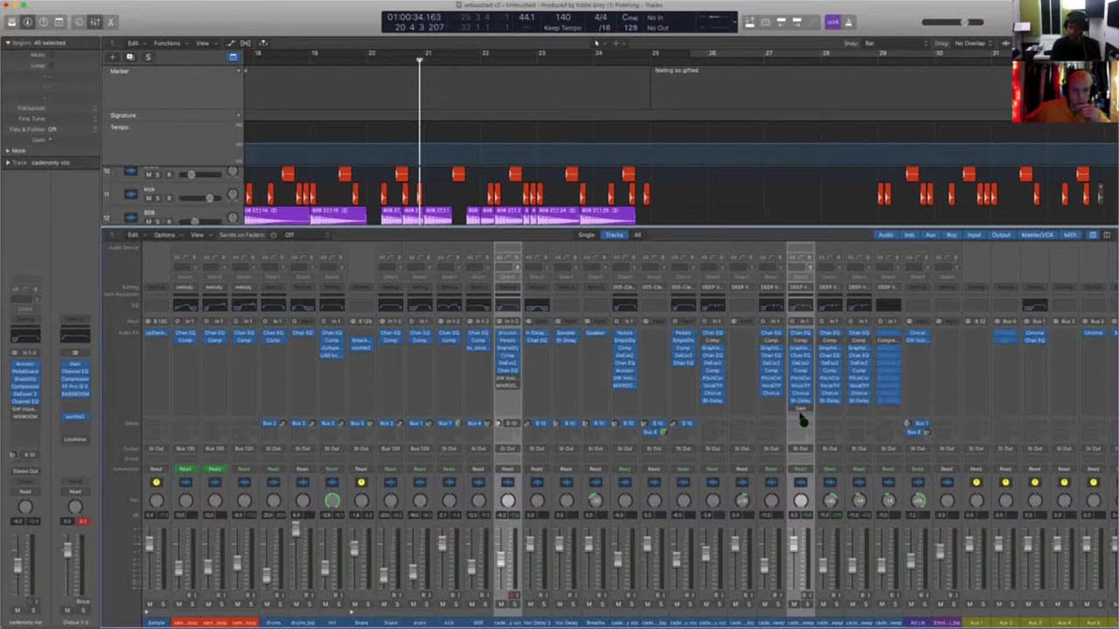
key("x")
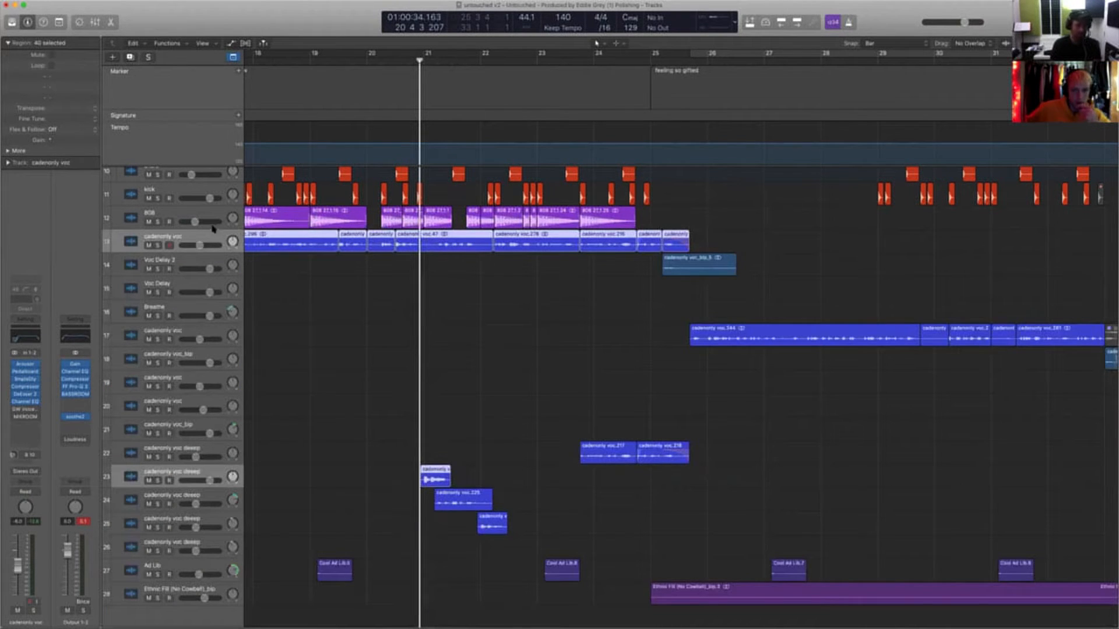
left_click(200, 471)
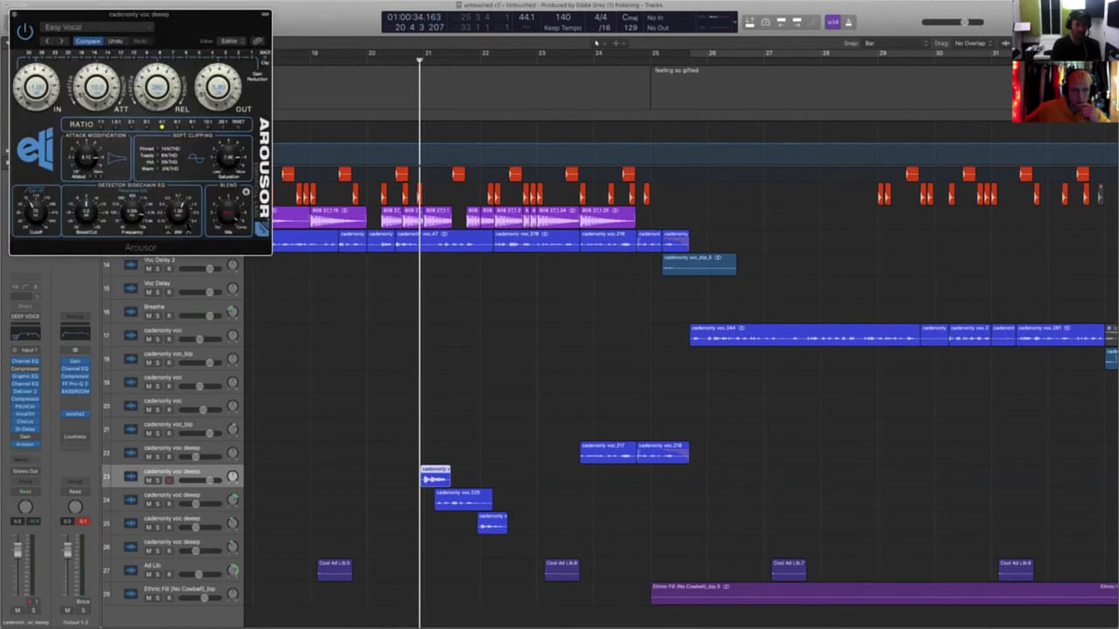
Solo deep vocal track 23 and, while auditioning its region, set Arousor's saturation to 10.00 and ratio to 10:1
left_click(157, 480)
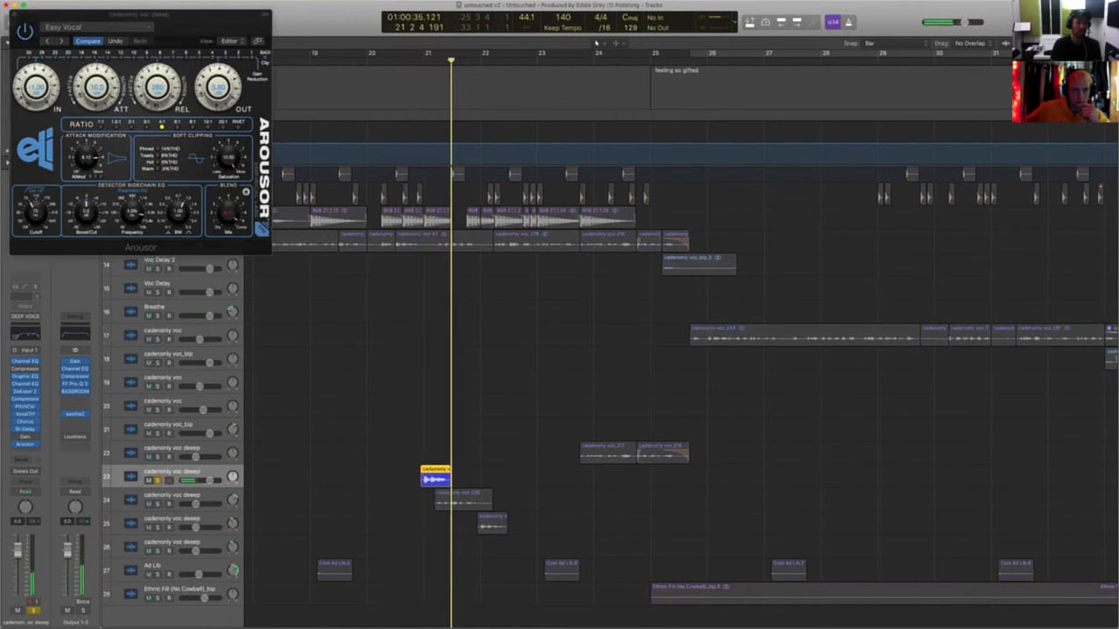
key("space")
key("space")
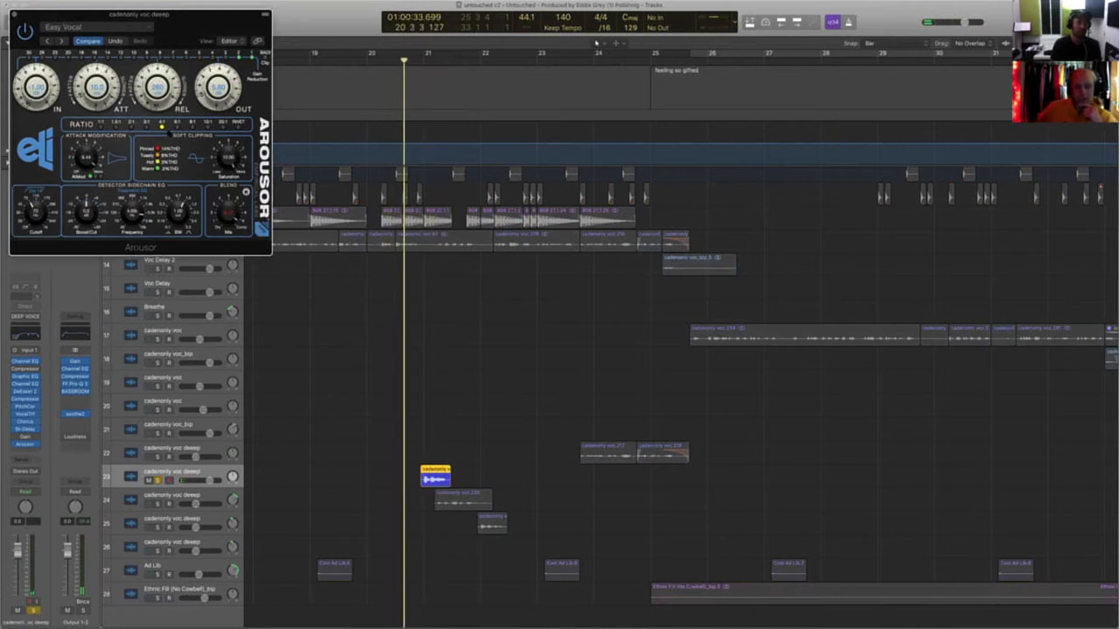
left_click(207, 127)
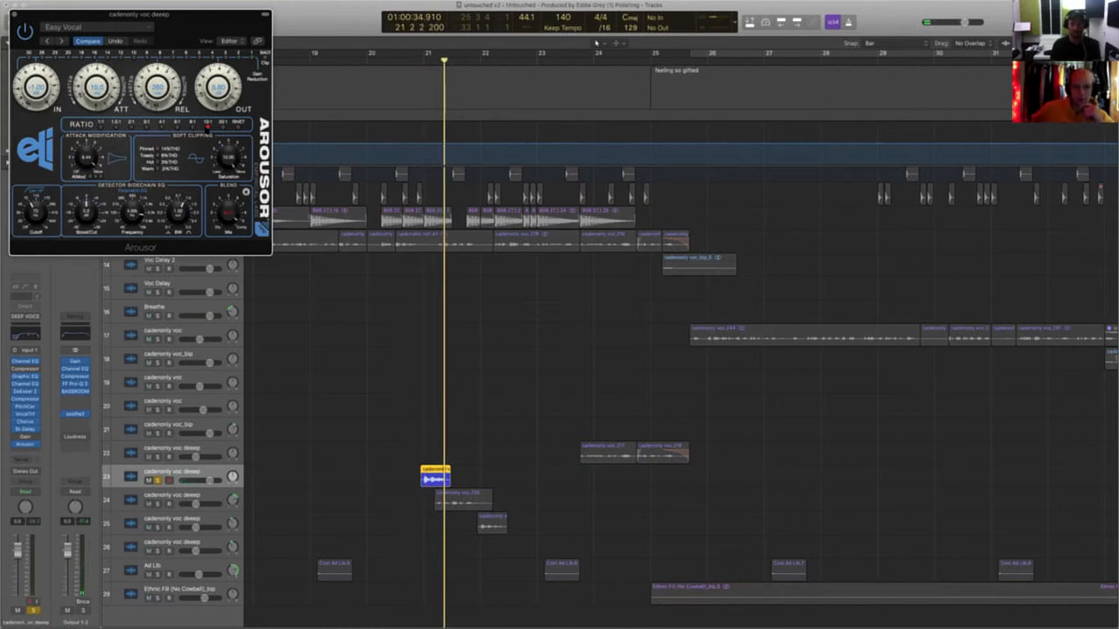
key("space")
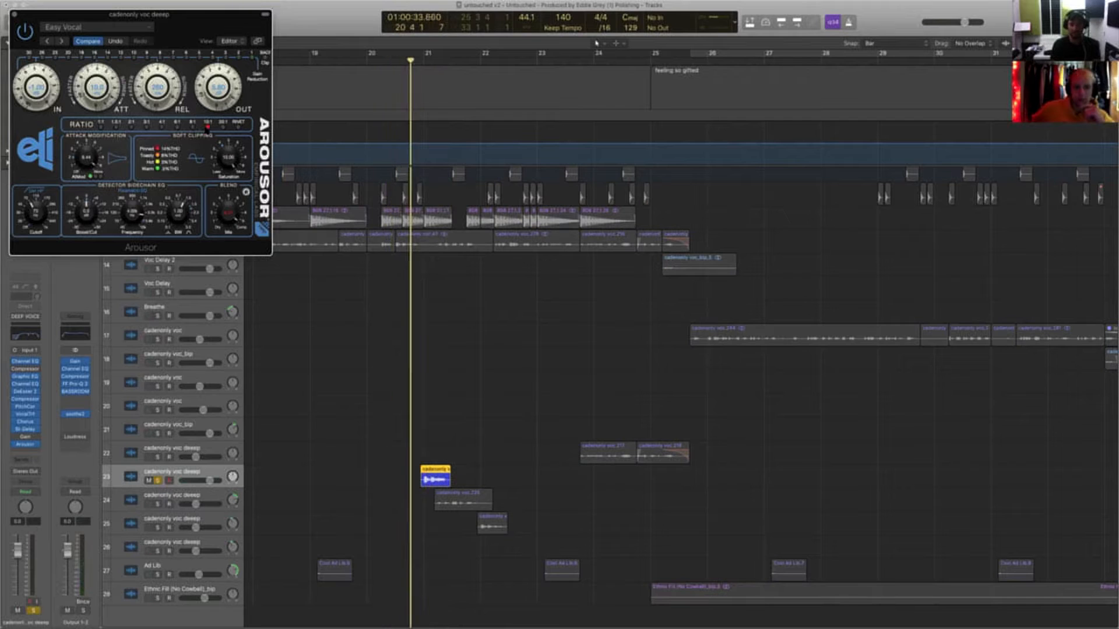
key("space")
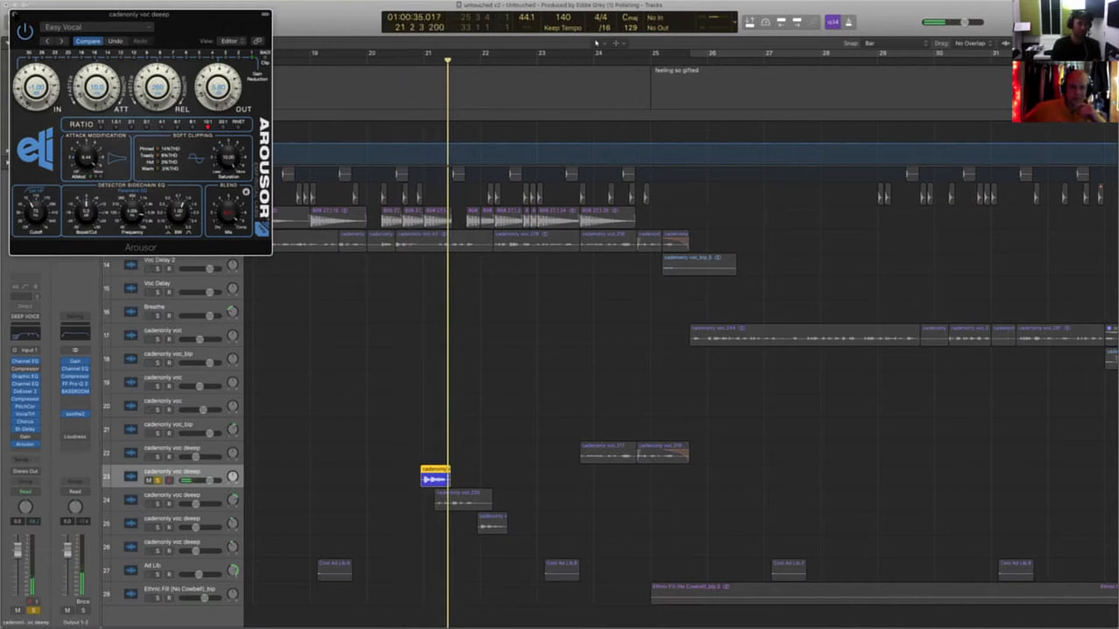
Close Arousor, take track 23 out of solo, mute deep vocal tracks 24 and 25, and replay the passage in the mix
left_click(14, 15)
left_click(148, 56)
left_click(287, 310)
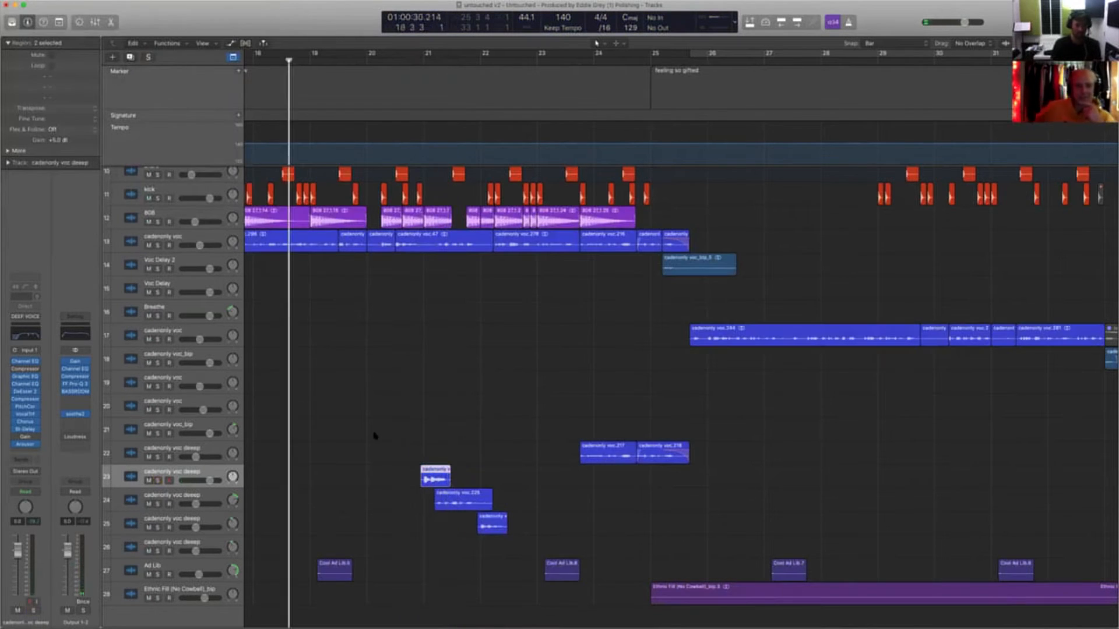
key("space")
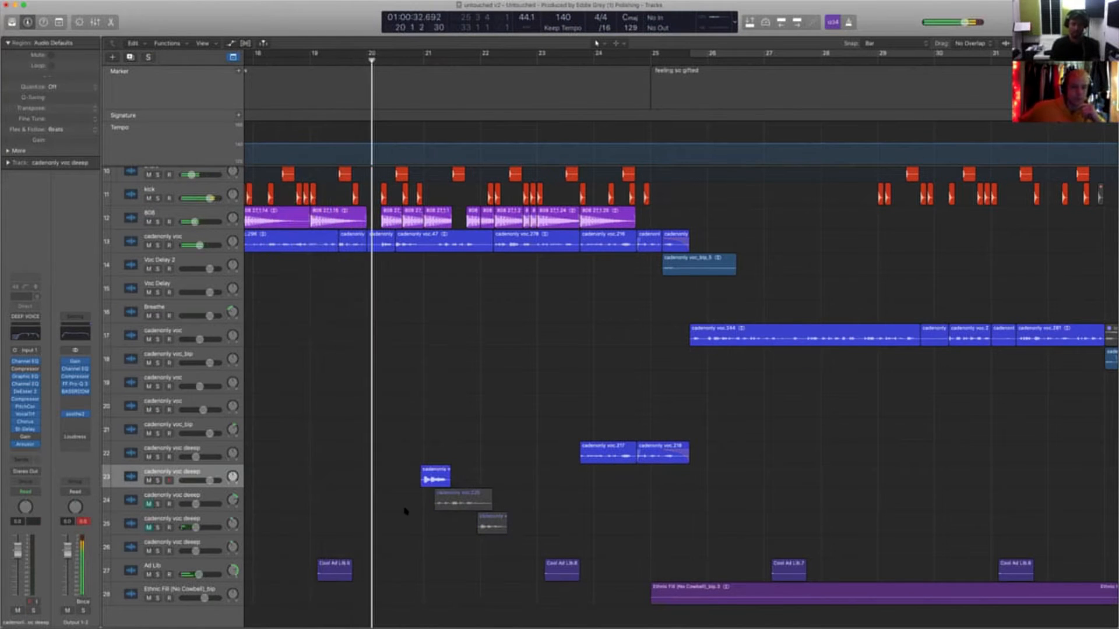
left_click(460, 475)
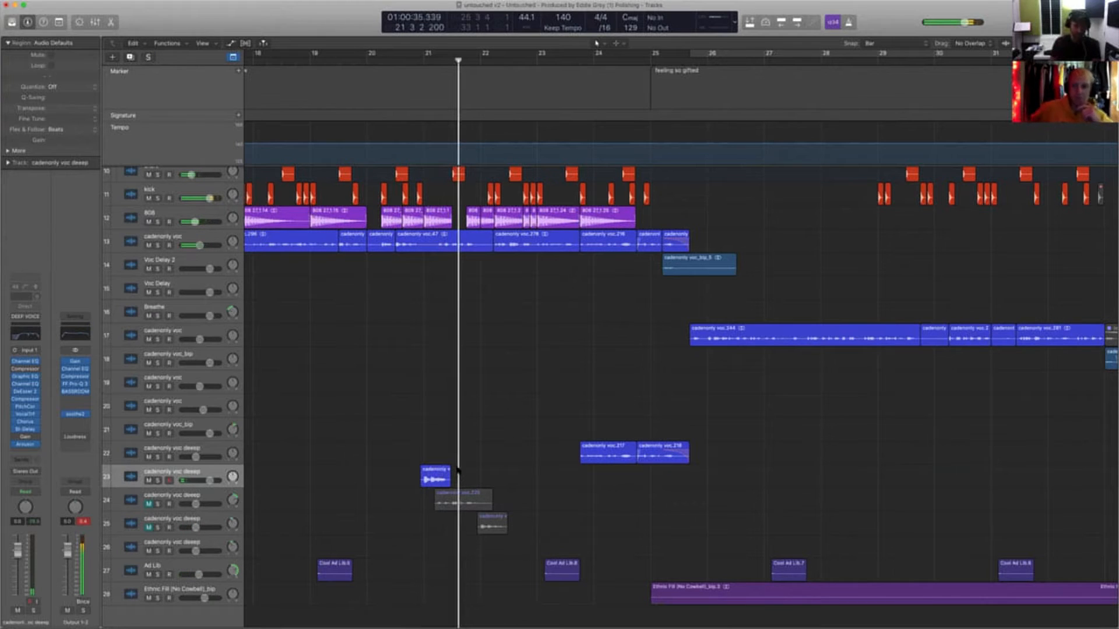
left_click(355, 428, "shift")
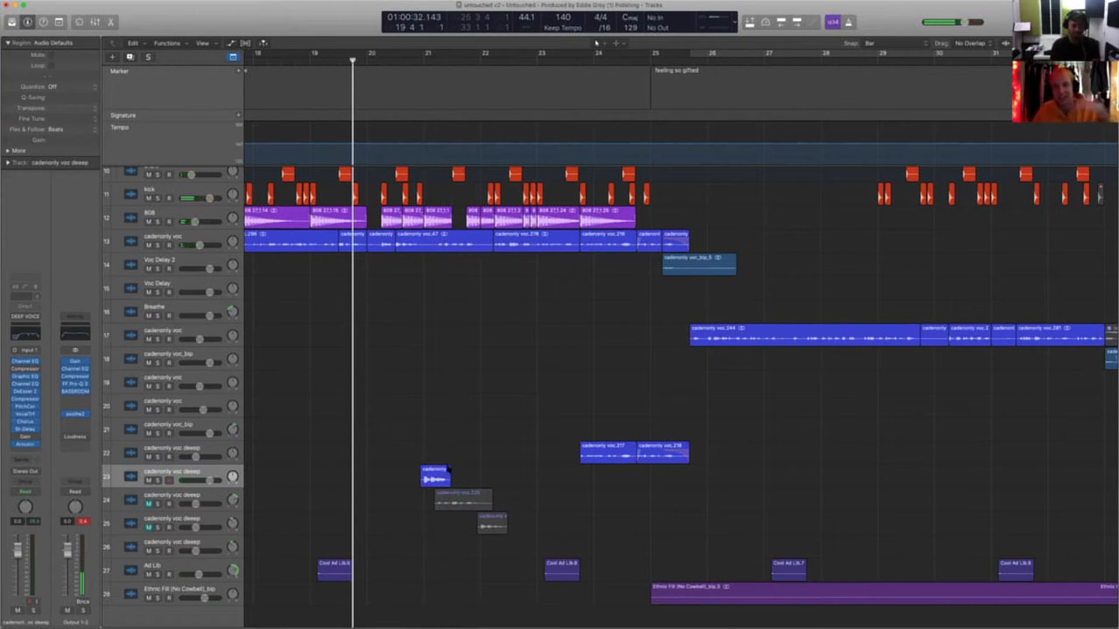
Adjust the region gain of the deep vocal on track 23 and deselect it
left_click(448, 469)
left_click_drag(70, 142, 70, 148)
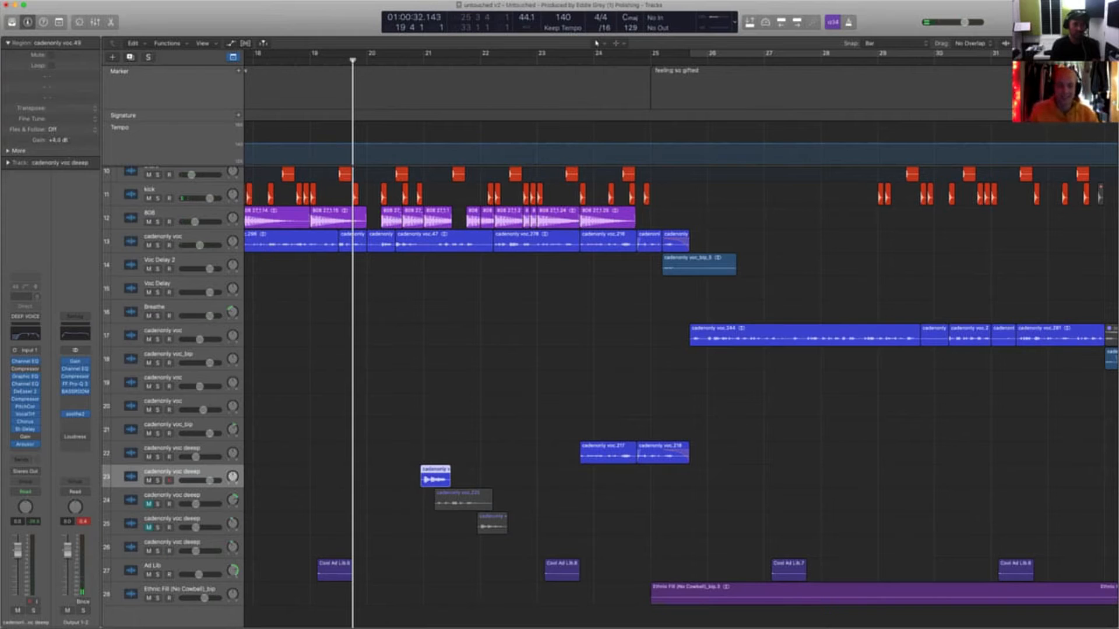
left_click(410, 425)
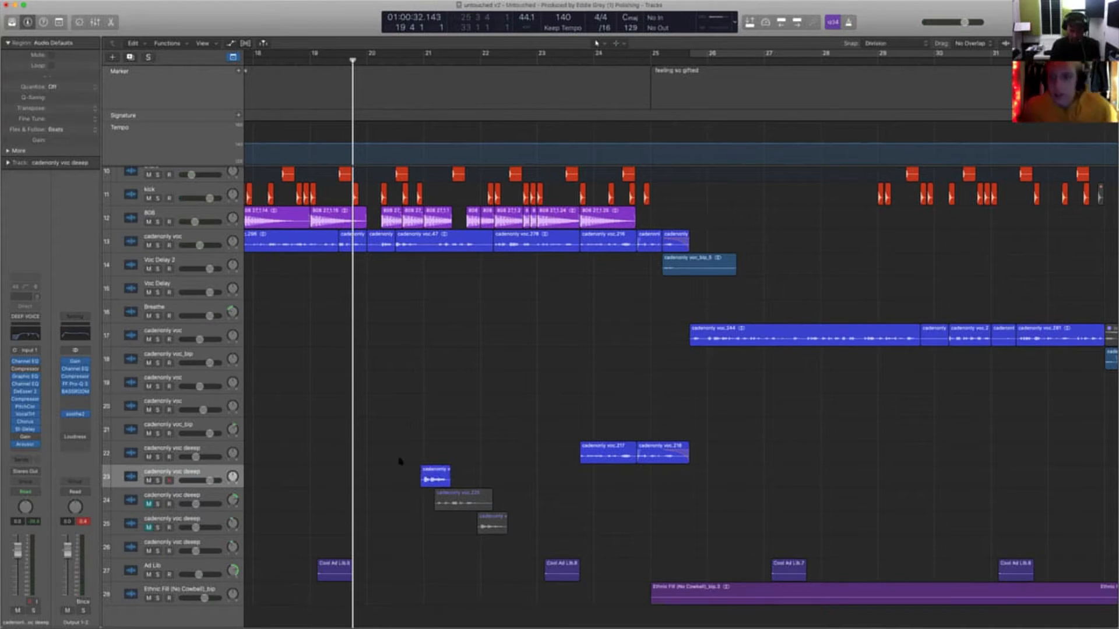
Split the track 23 deep vocal region just before its first word at bar 21 and delete the quiet lead-in
left_click_drag(395, 455, 465, 503)
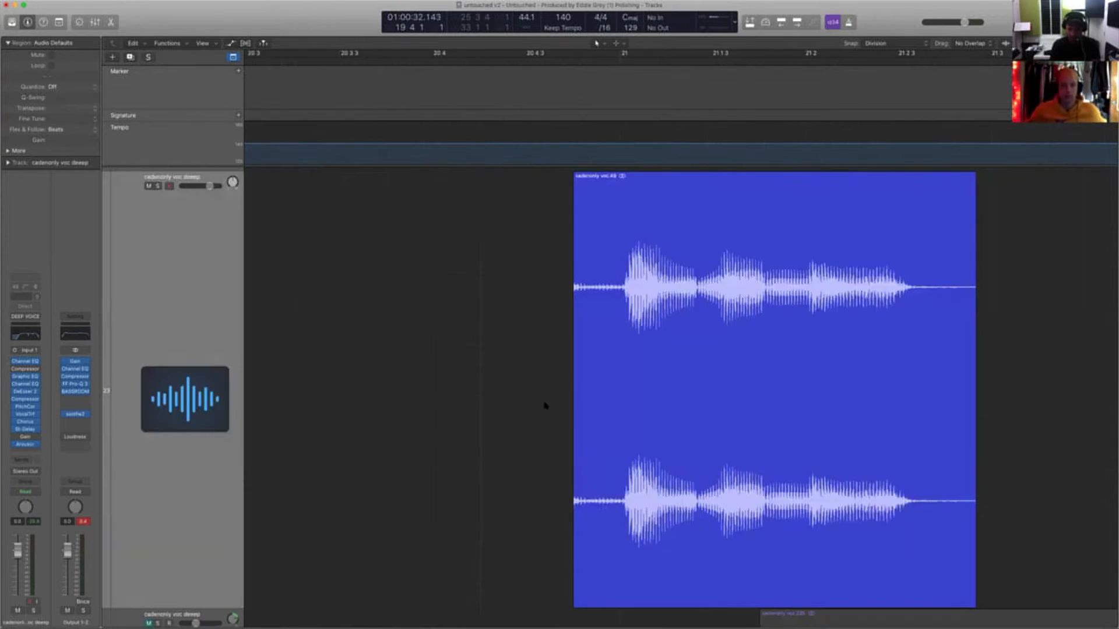
double_click(622, 308, "super")
left_click(611, 313)
key("Delete")
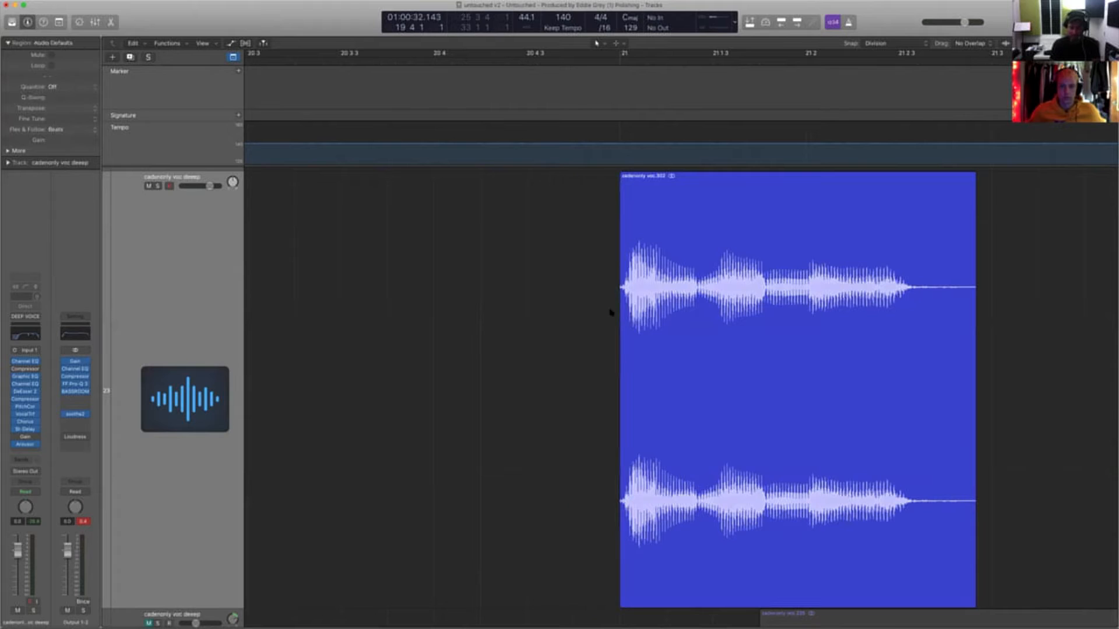
key("z")
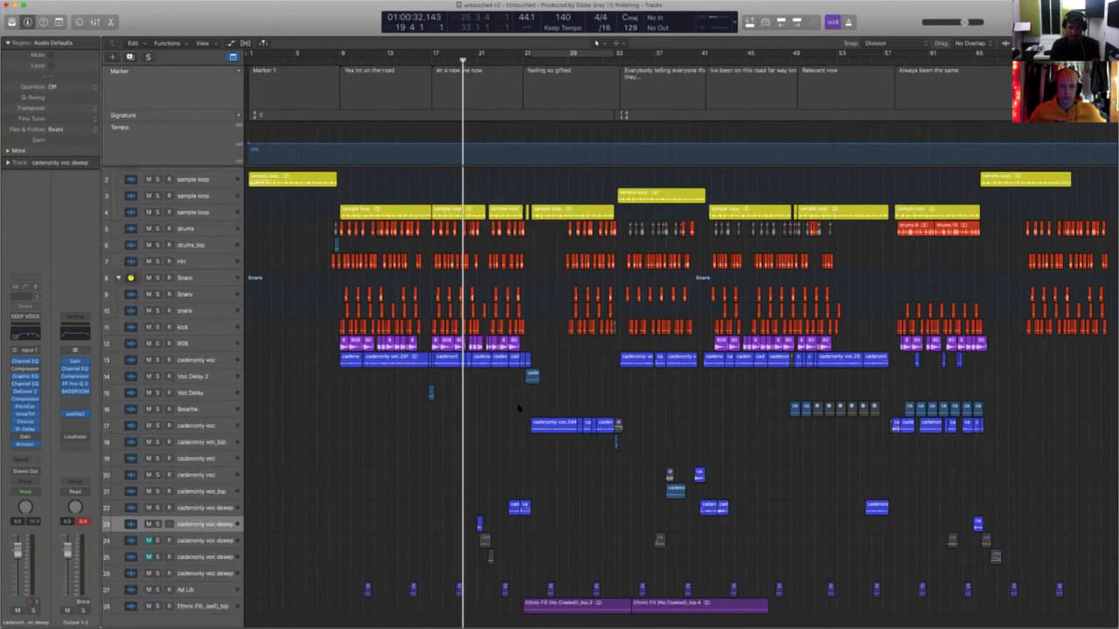
Play the passage around bar 21 and lower the region gain of the trimmed deep vocal on track 23
key("space")
left_click_drag(426, 503, 560, 563)
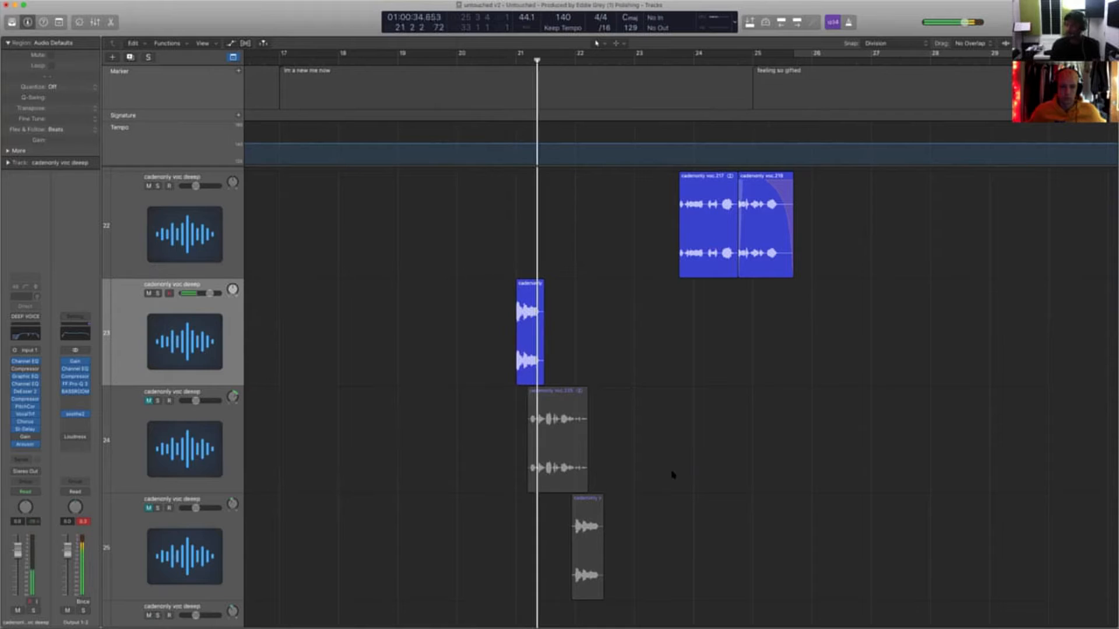
left_click_drag(618, 332, 527, 318)
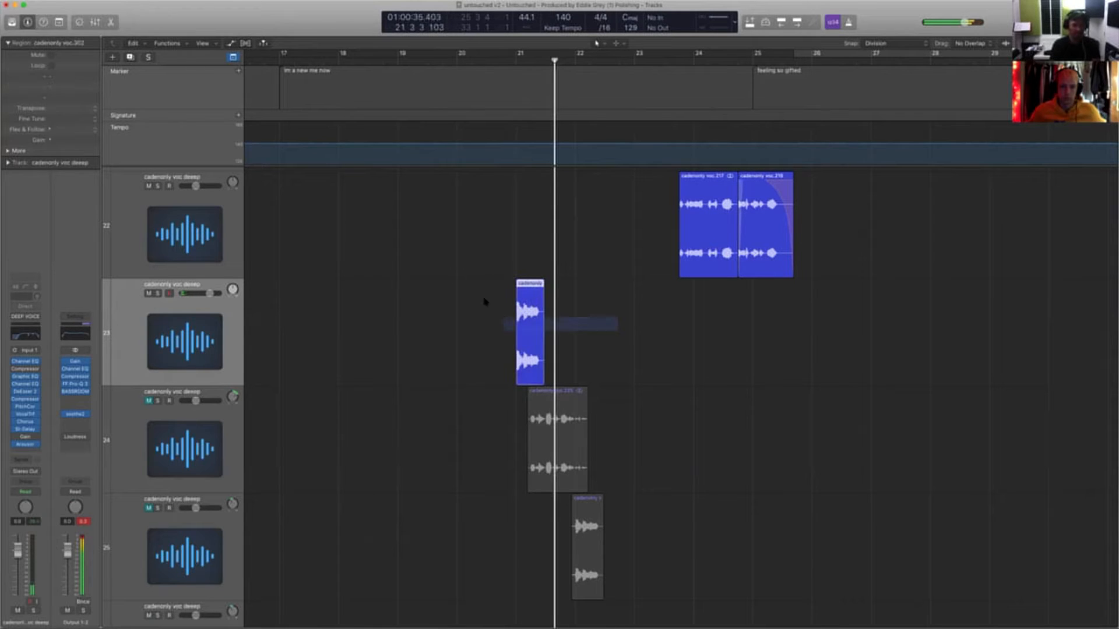
left_click_drag(58, 140, 58, 178)
left_click_drag(375, 443, 671, 527)
left_click(353, 334)
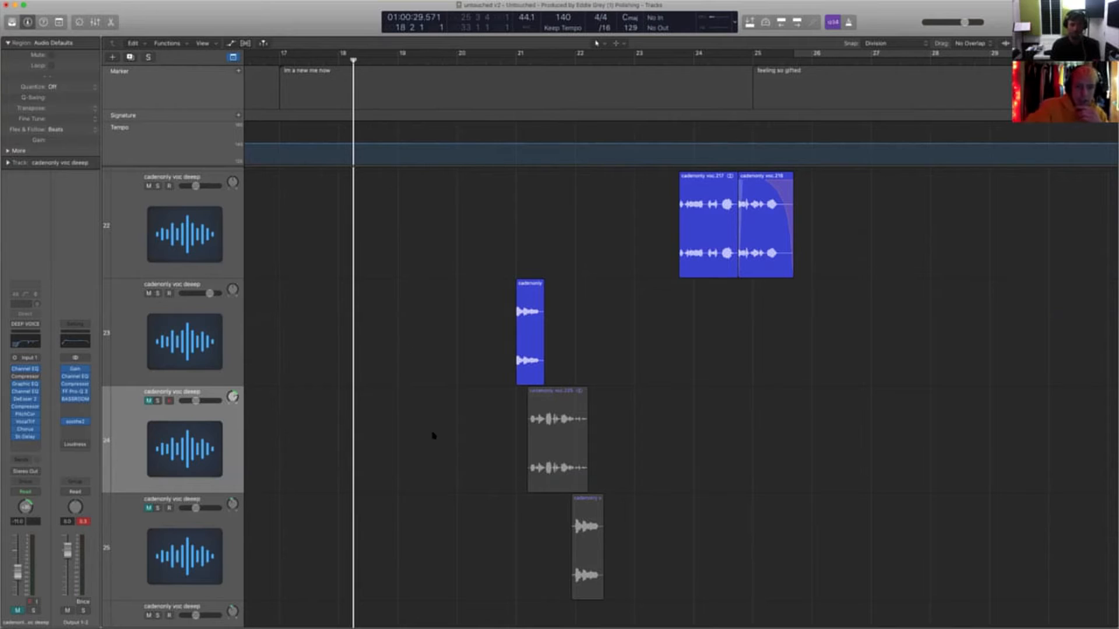
Hide the muted deep vocal track 24 from the arrangement
left_click_drag(432, 434, 563, 434)
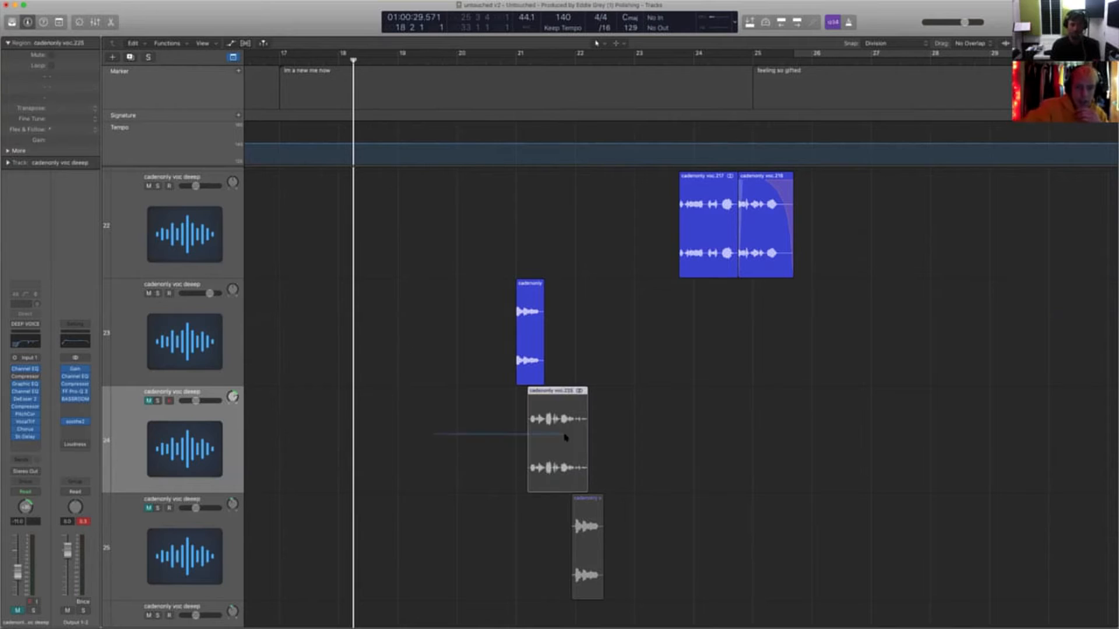
left_click(171, 440)
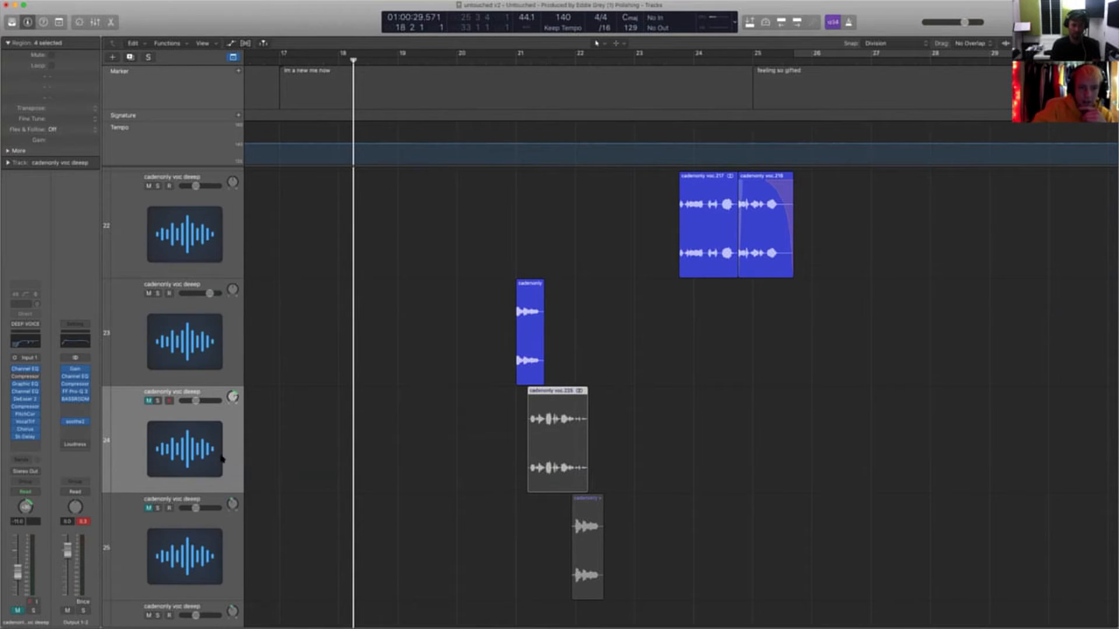
left_click(210, 520)
left_click(204, 439)
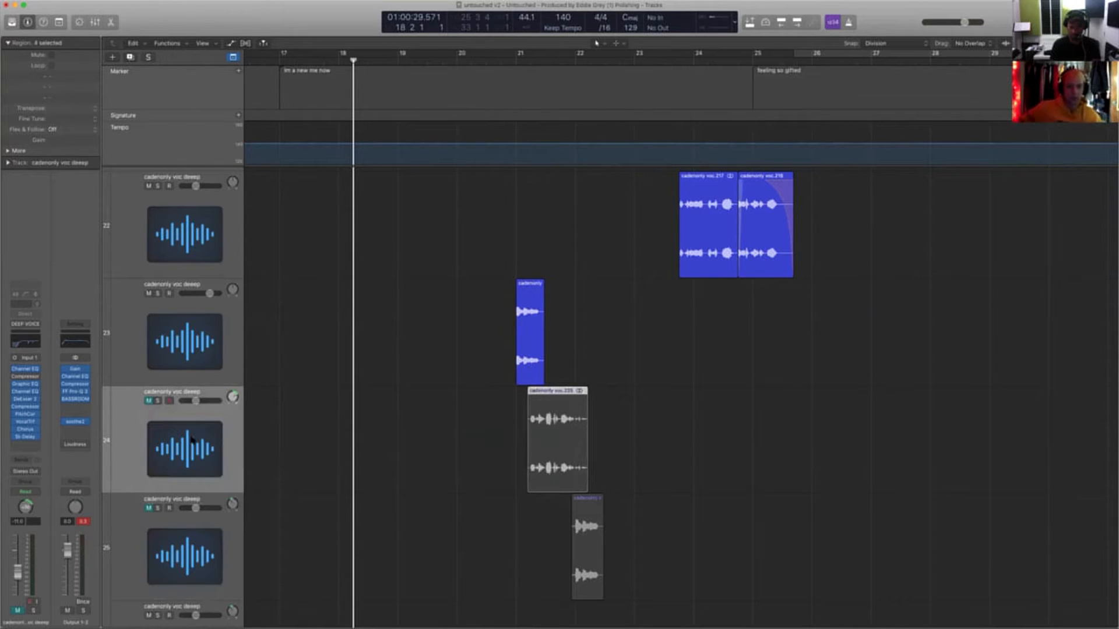
key("ctrl+h")
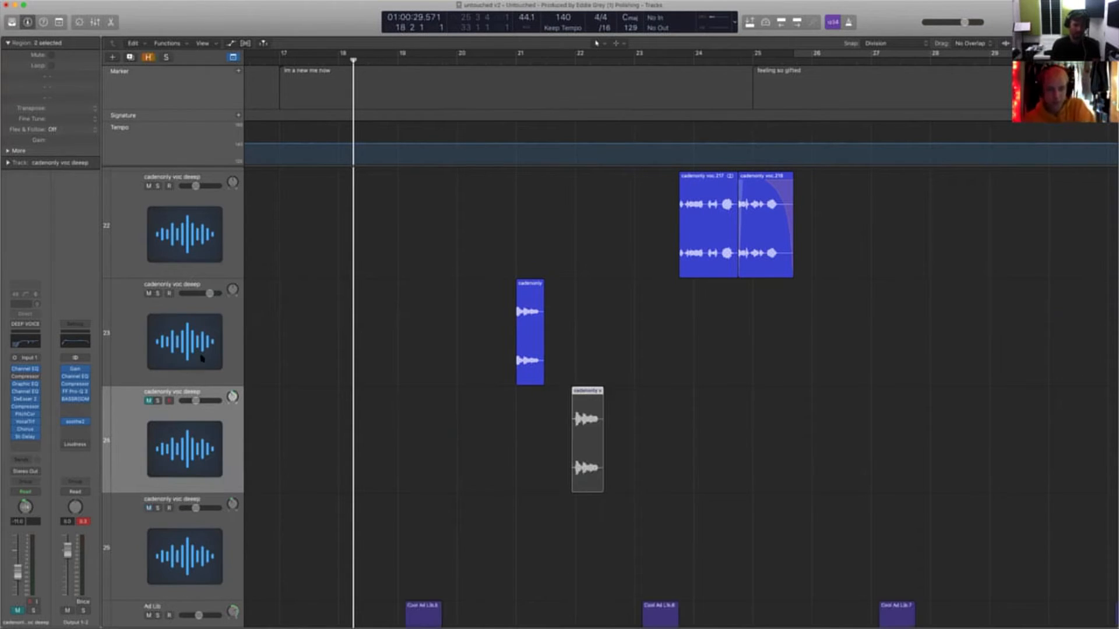
Copy the Arousor plug-in from deep vocal track 23 to deep vocal track 25 in the mixer
left_click(202, 357)
key("x")
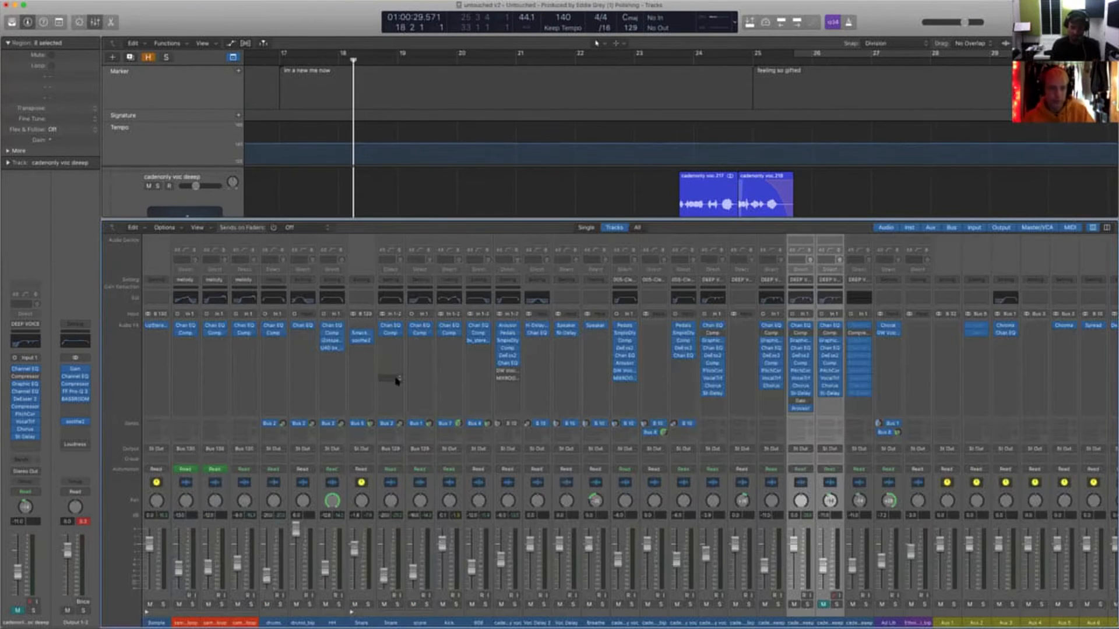
left_click_drag(816, 409, 828, 409)
key("x")
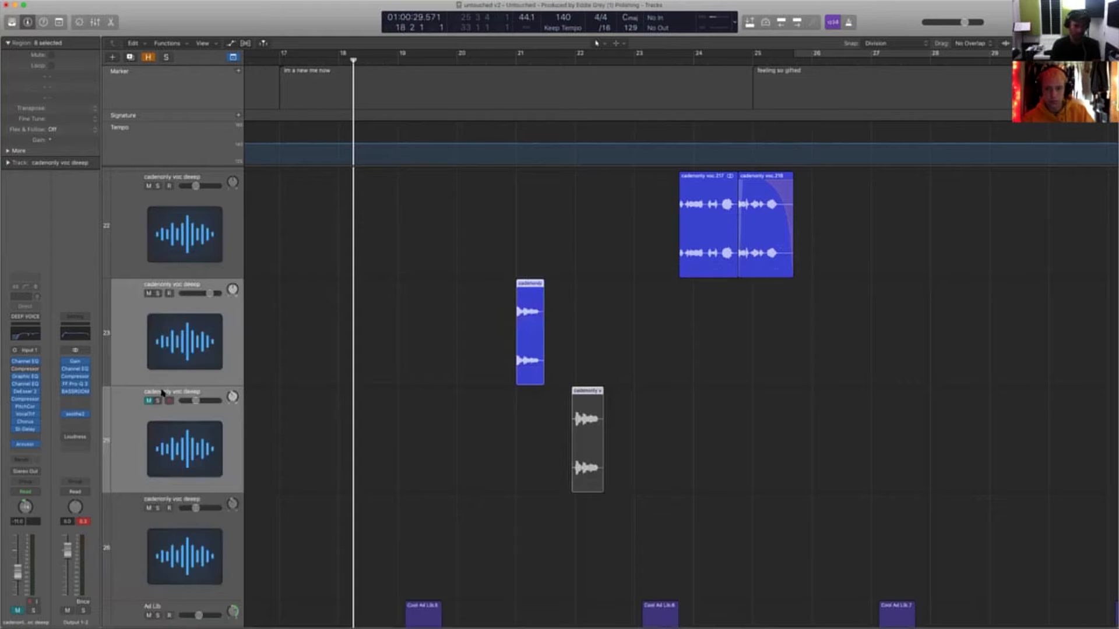
Unmute deep vocal track 25, set its volume to 0.0 dB, and audition its region in the full mix
left_click(308, 404)
key("space")
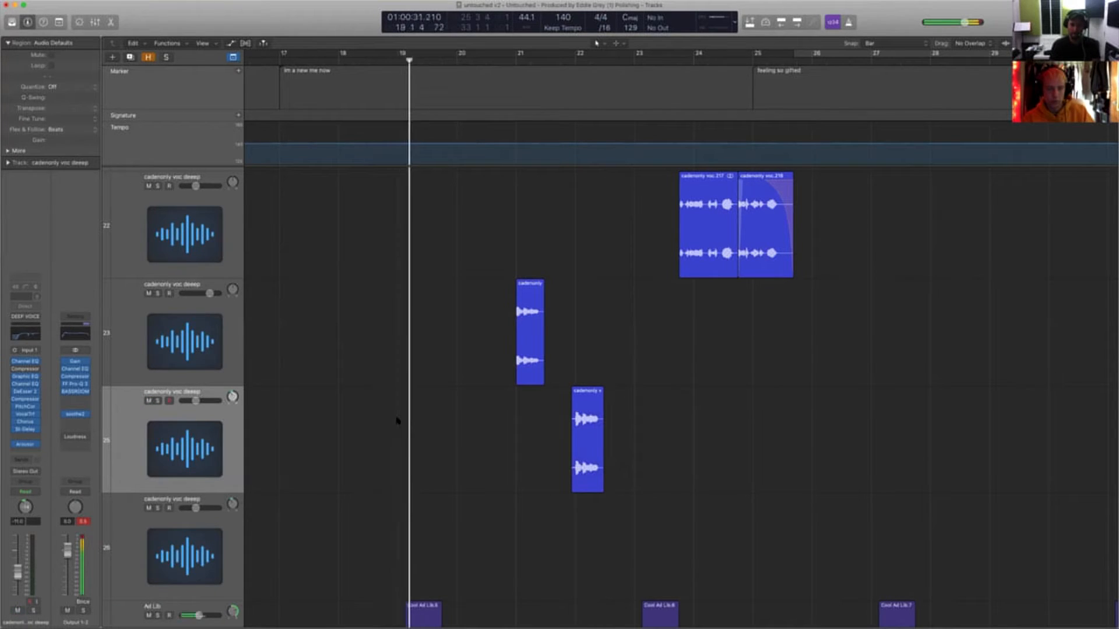
left_click(536, 452, "shift")
left_click_drag(196, 401, 210, 401)
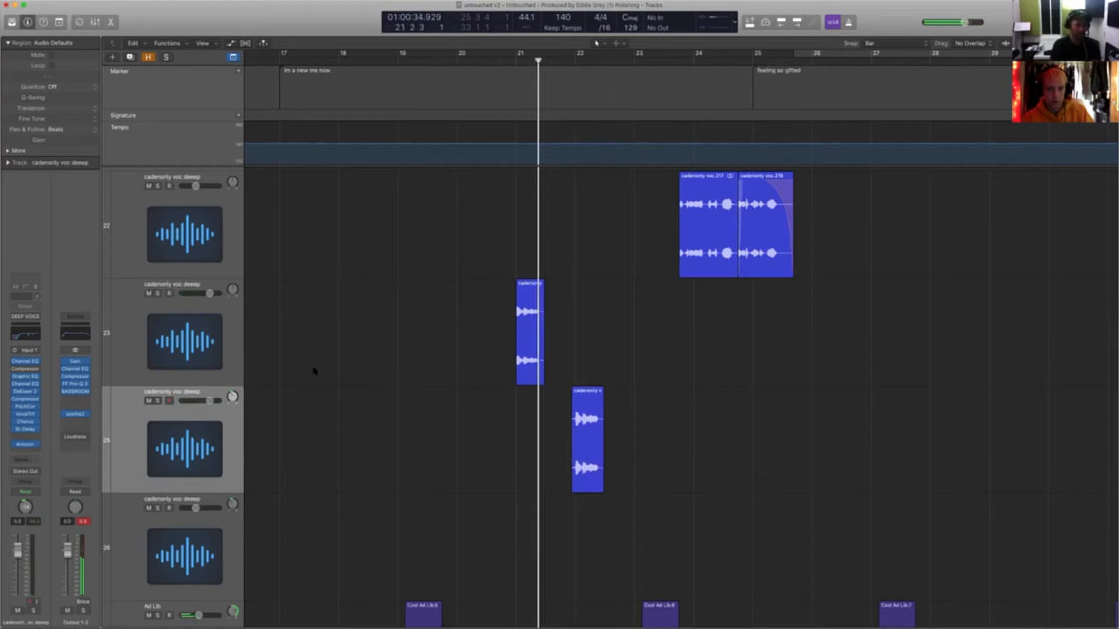
left_click(500, 401, "shift")
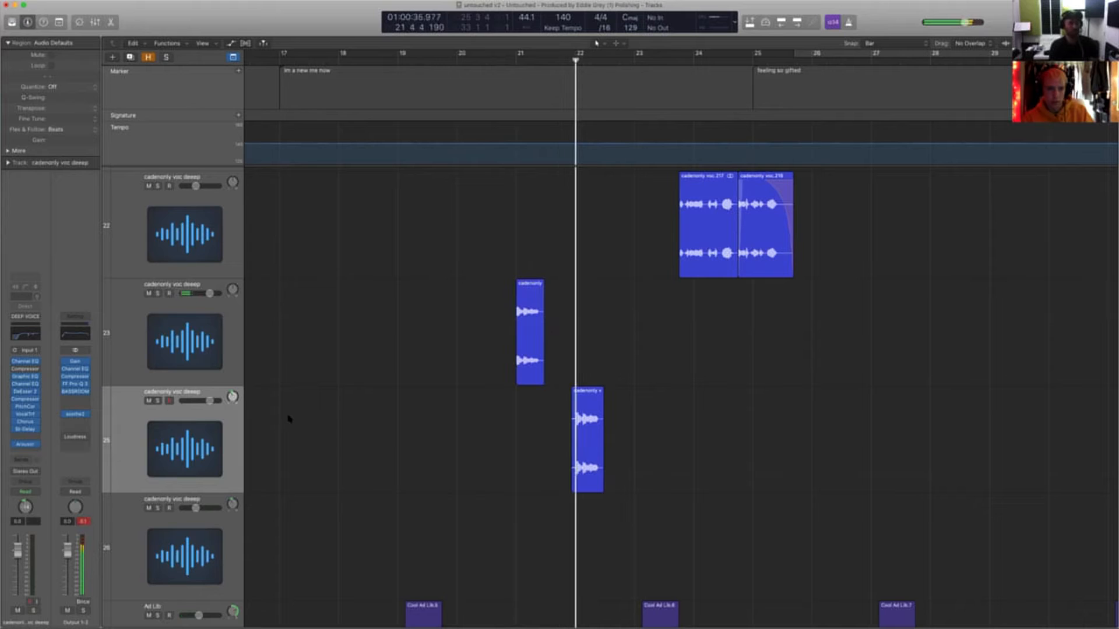
key("space")
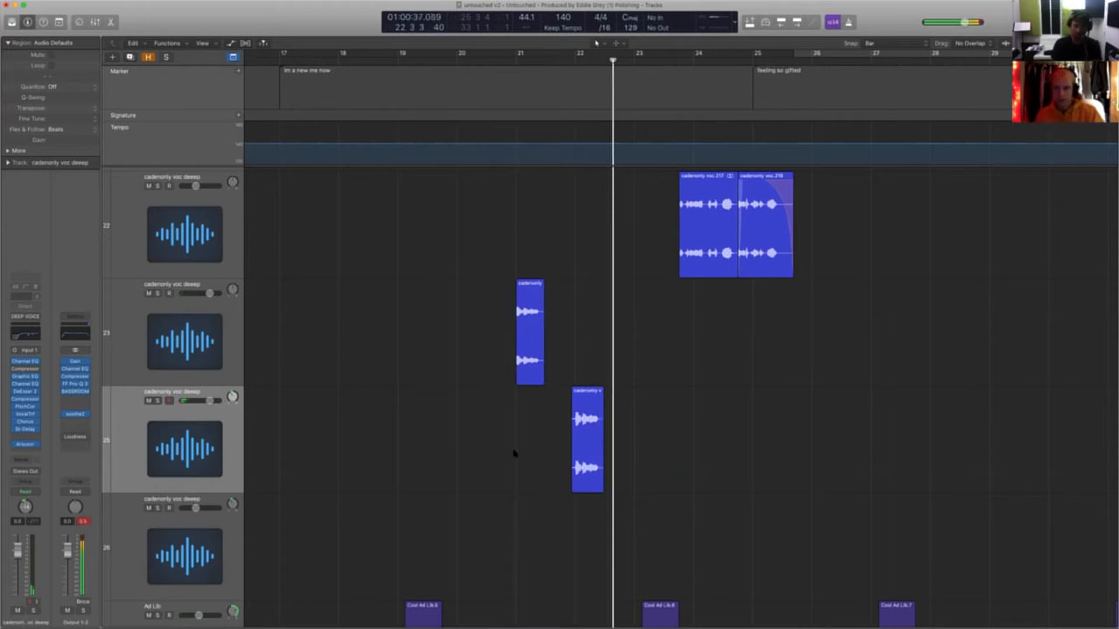
Play the passage around bar 22 again and shrink the track heights to view the drums, vocals and ad libs together
key("super+Up")
key("super+Up")
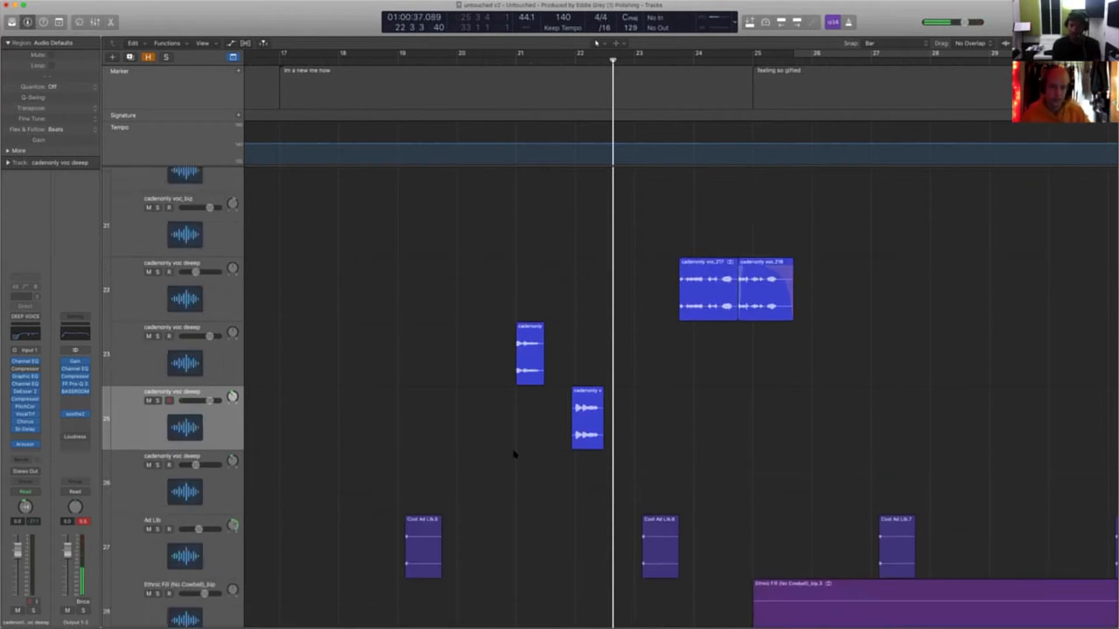
scroll(516, 455, "up", 1)
key("space")
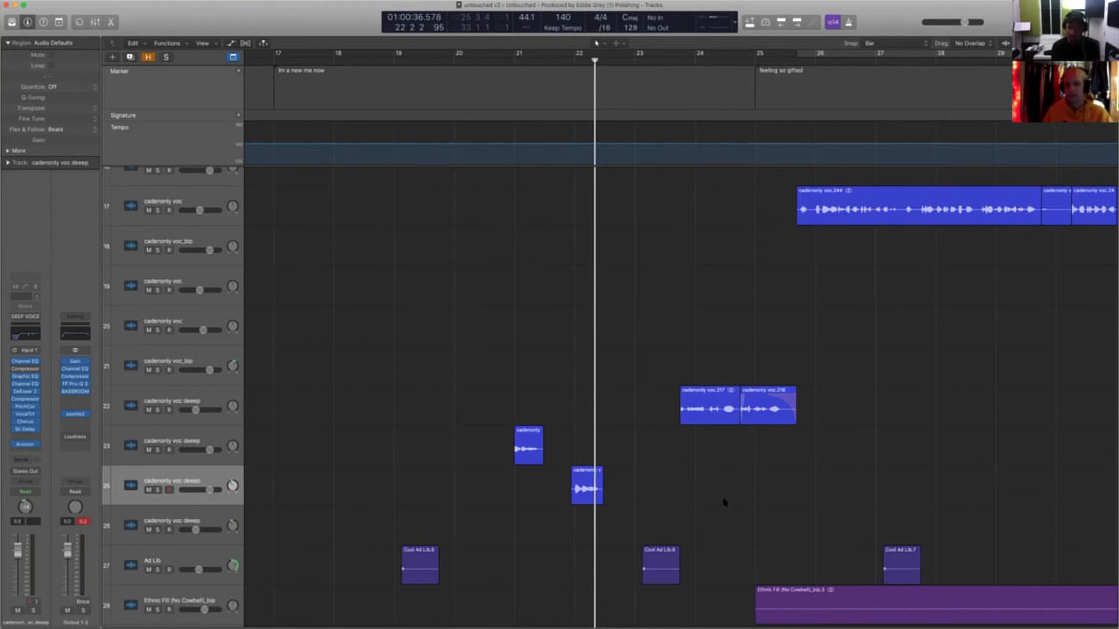
key("z")
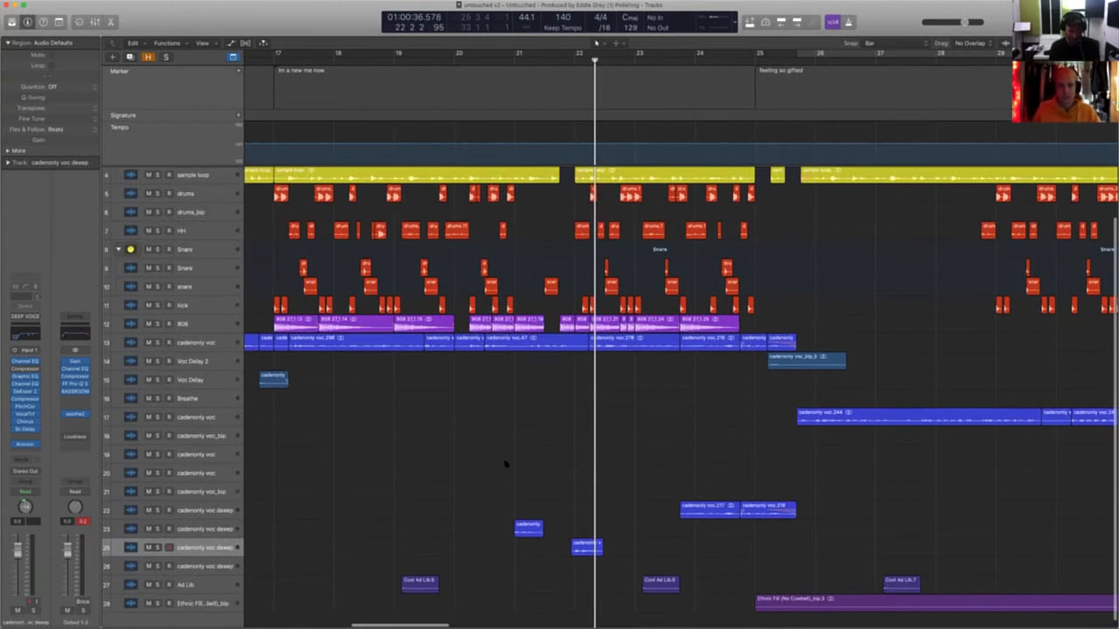
Play the passage from around bar 20 and select the deep vocal regions on tracks 23 and 25
left_click(506, 463, "shift")
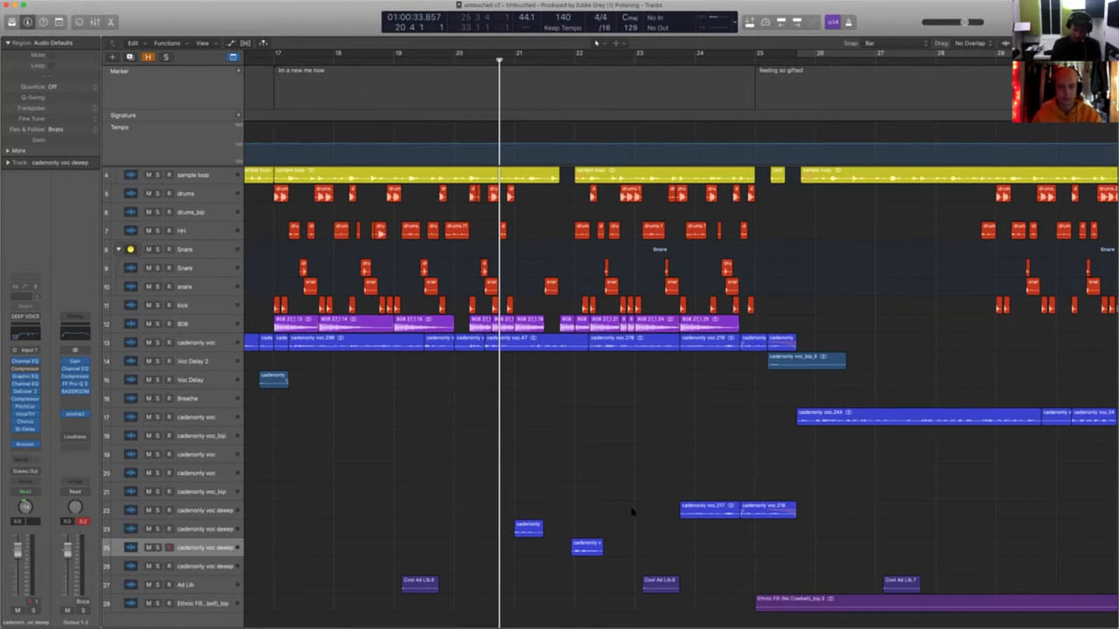
key("space")
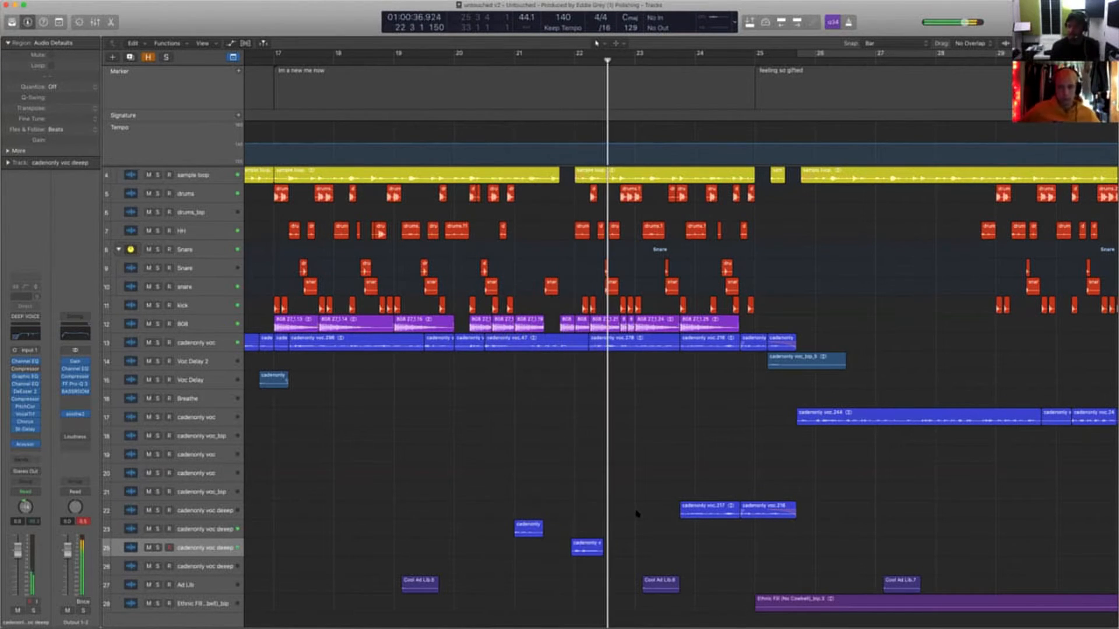
left_click_drag(592, 571, 517, 513)
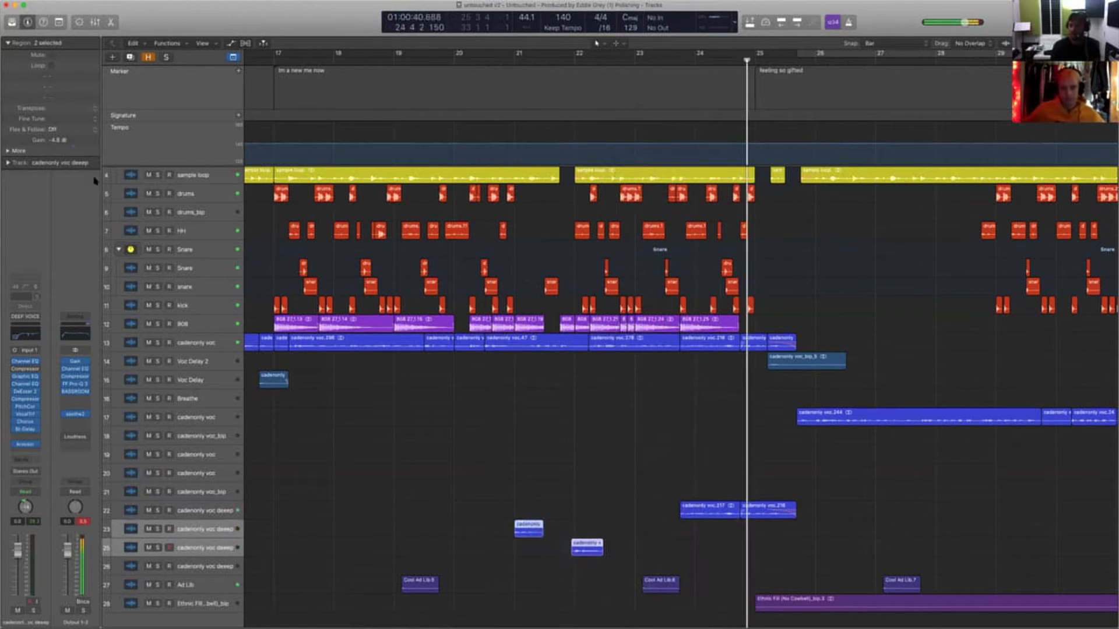
scroll(580, 435, "right", 3)
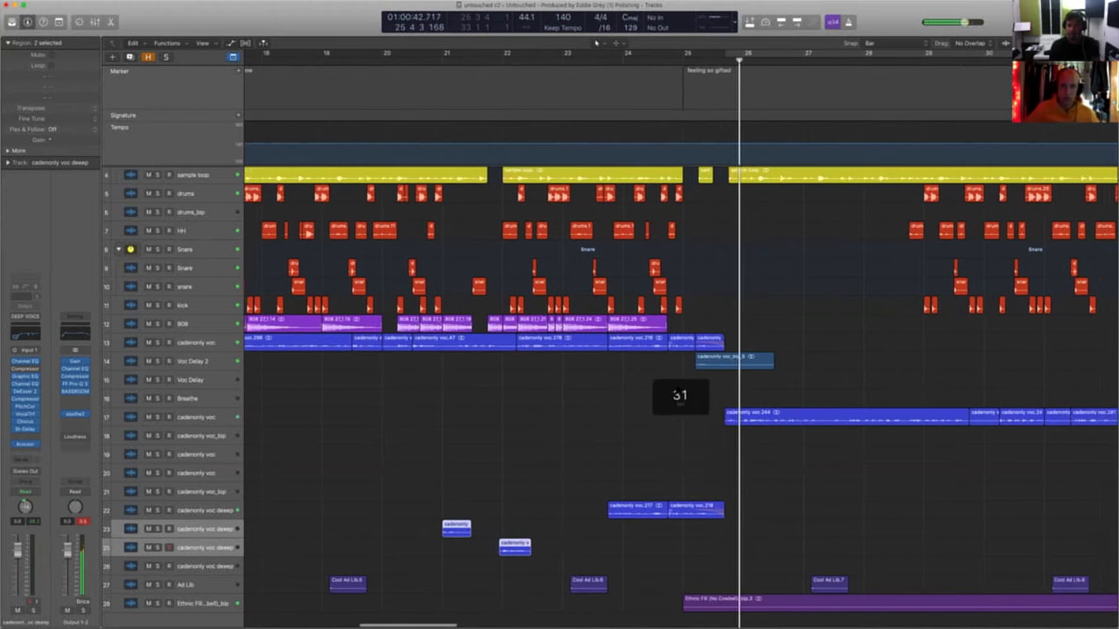
left_click_drag(718, 360, 712, 528)
left_click(602, 462)
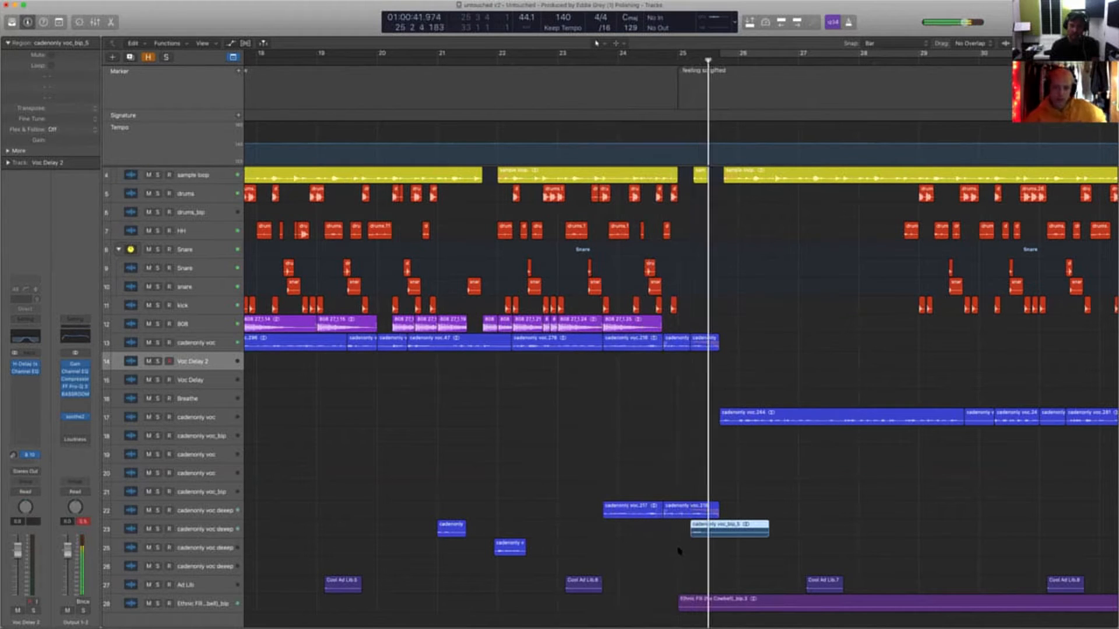
key("super+z")
Move the two deep vocal regions near bar 24 from track 22 to track 23 and audition them in the full mix
left_click_drag(556, 470, 616, 530)
key("space")
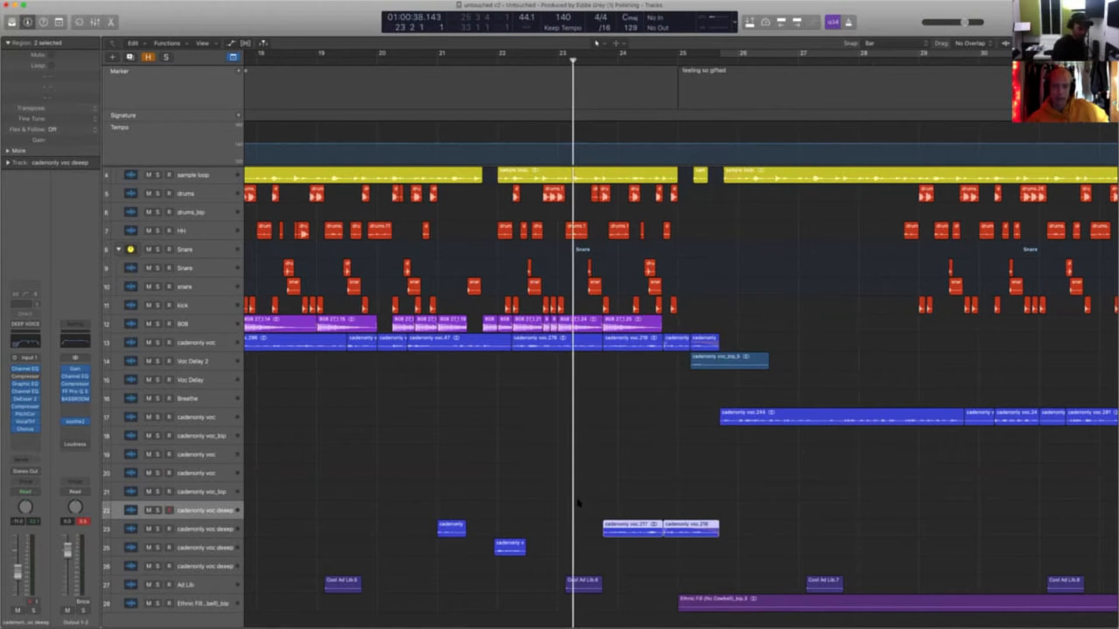
key("space")
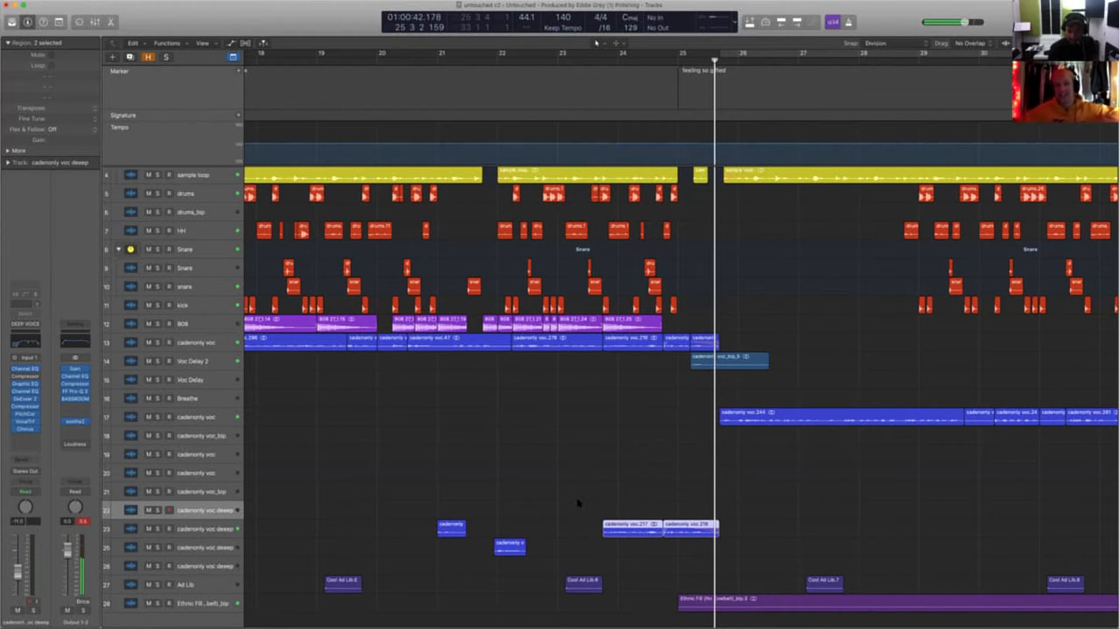
Set the region gain of the two moved deep vocal regions on track 23 to +1.0 dB and audition them in the mix
left_click_drag(579, 506, 701, 549)
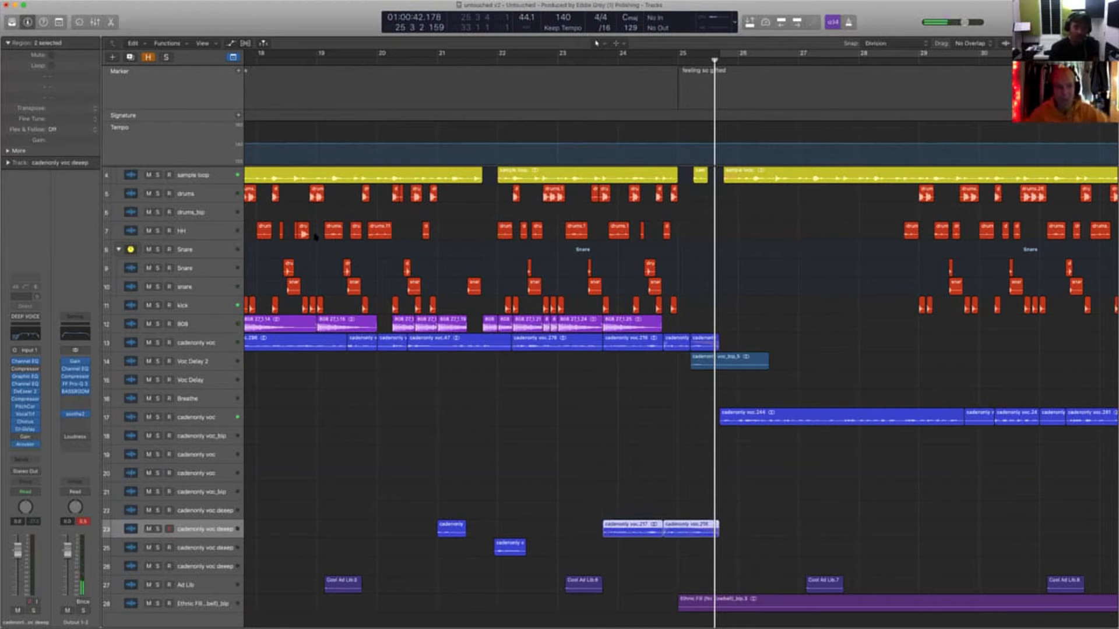
left_click_drag(80, 136, 80, 147)
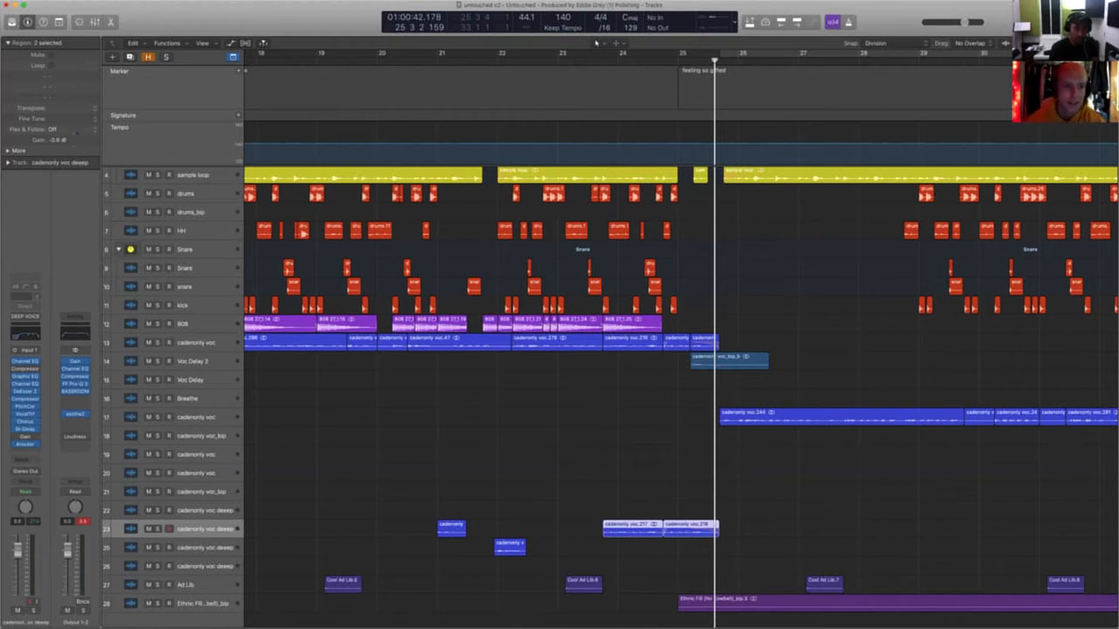
left_click_drag(73, 145, 74, 132)
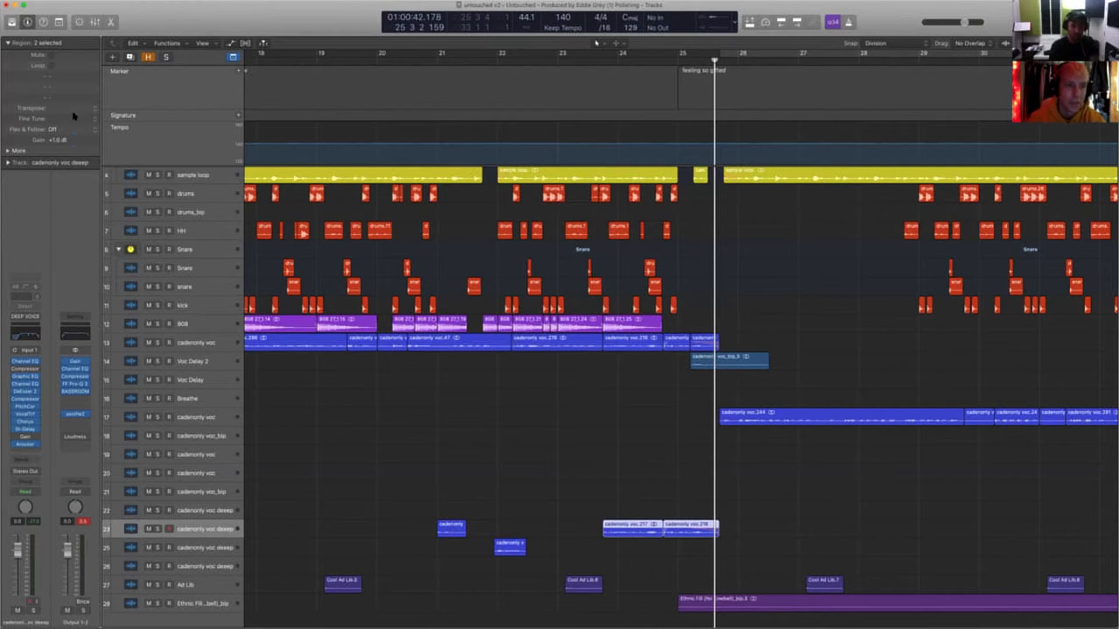
key("space")
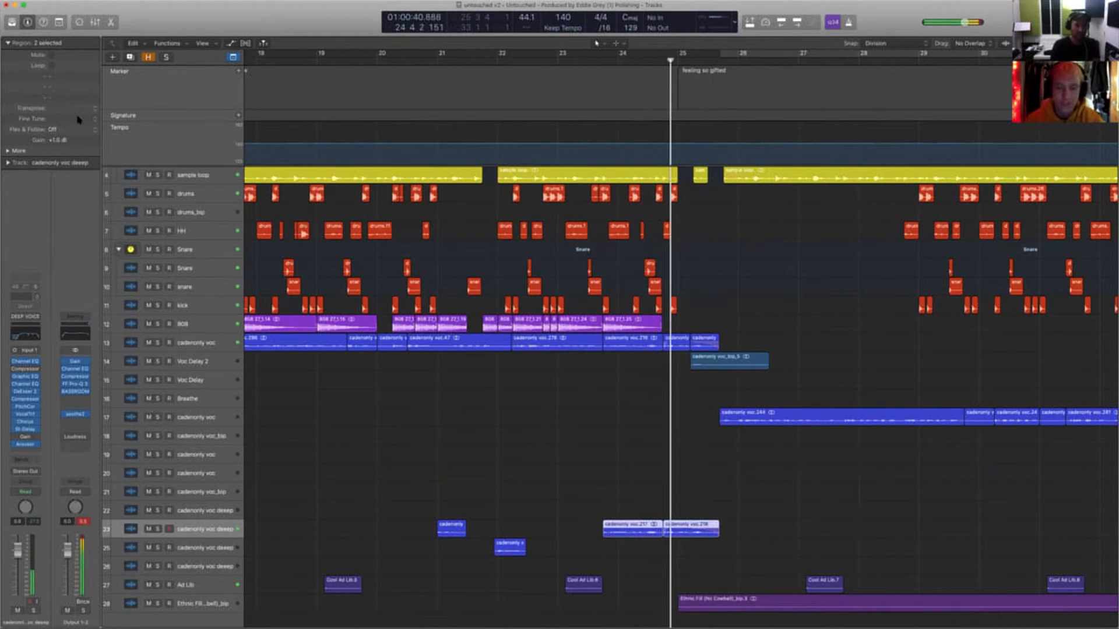
key("space")
left_click(565, 551)
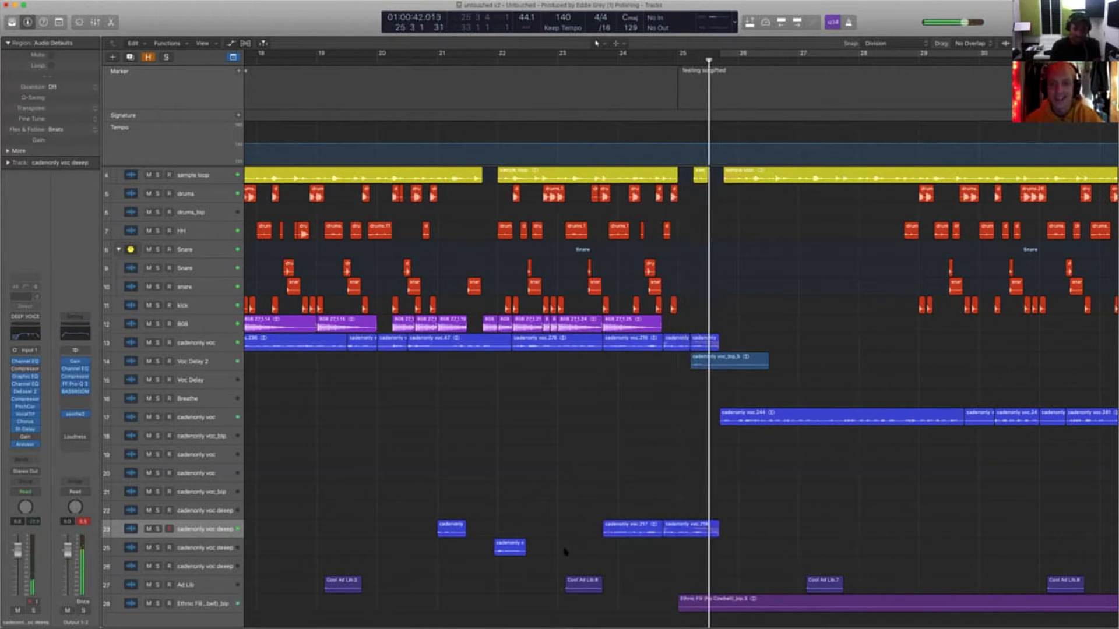
Zoom out horizontally and look over the arrangement from the later verses back to bar 1
left_click_drag(574, 522, 720, 536)
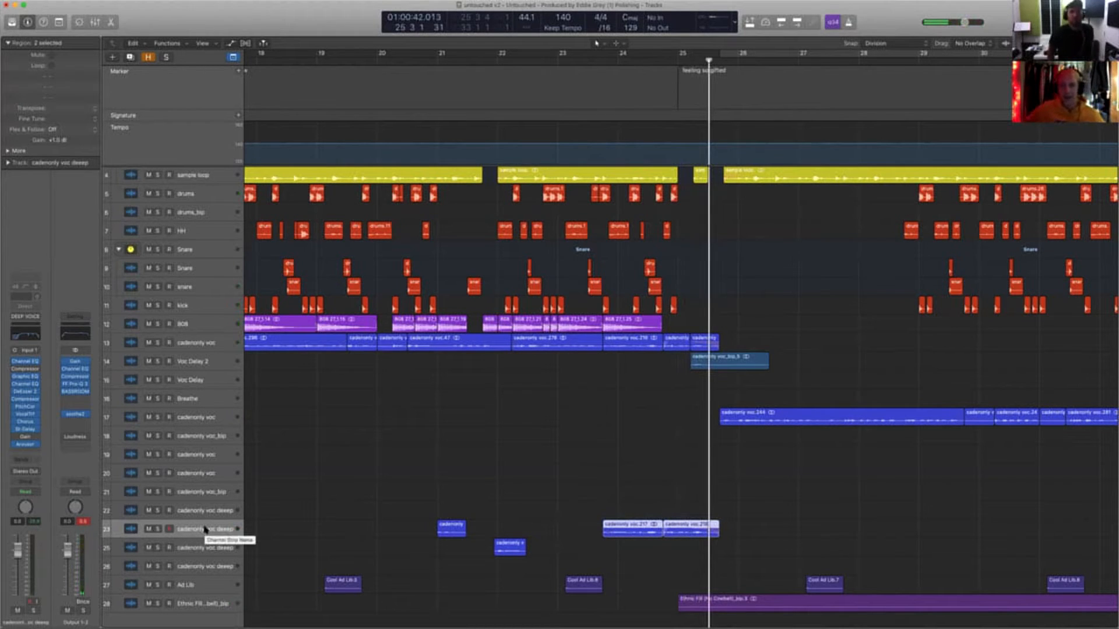
key("ctrl+b")
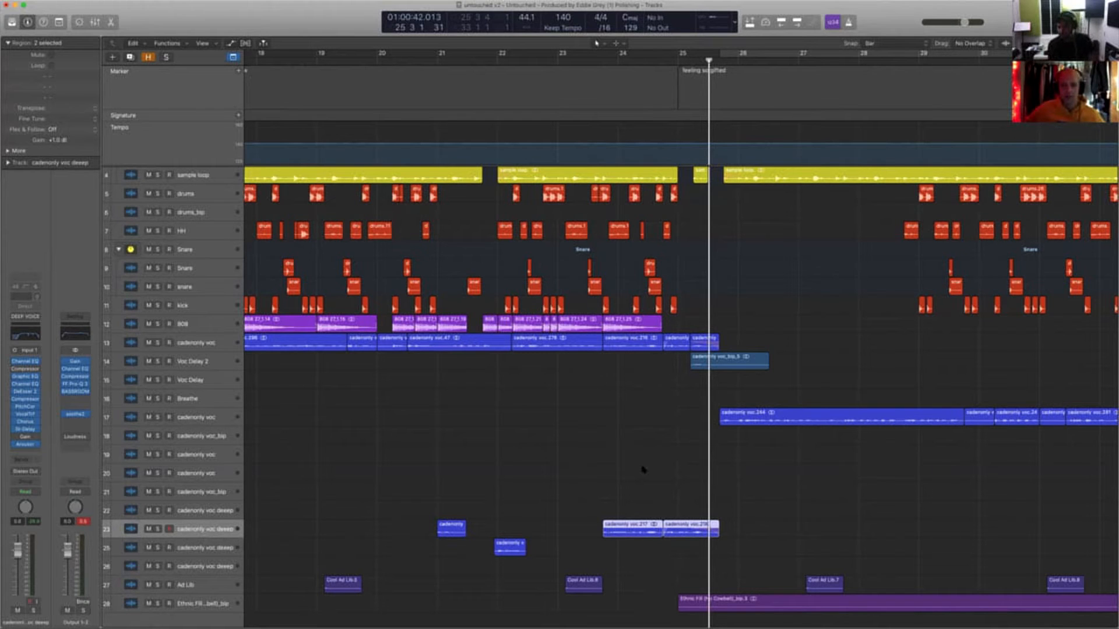
key("super+Left")
key("super+Left")
key("super+Left")
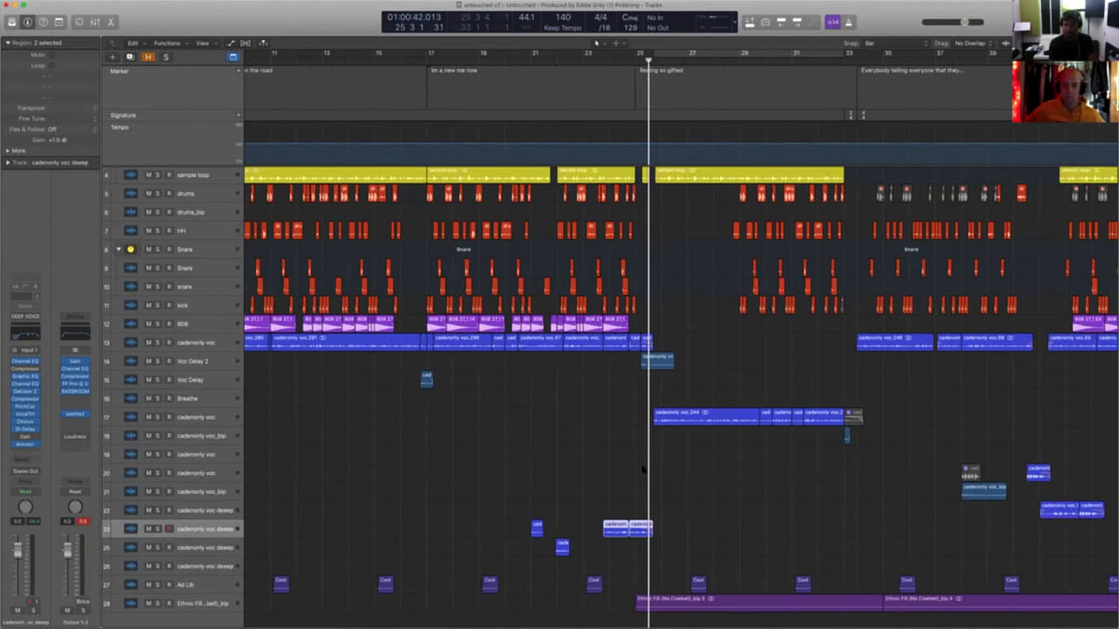
scroll(642, 469, "right", 3)
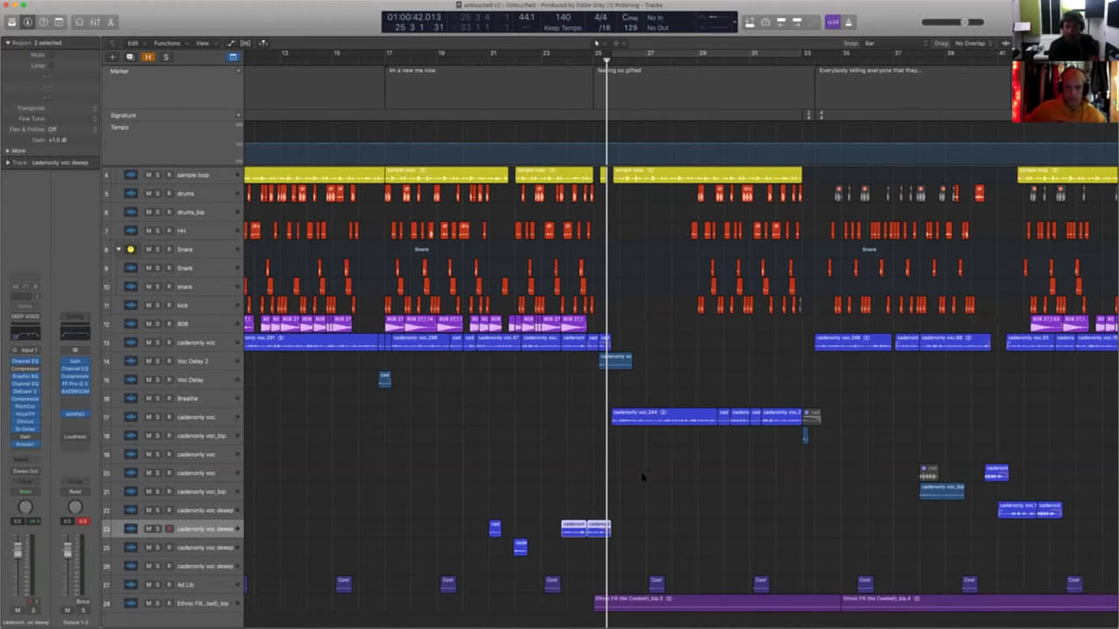
left_click(643, 479)
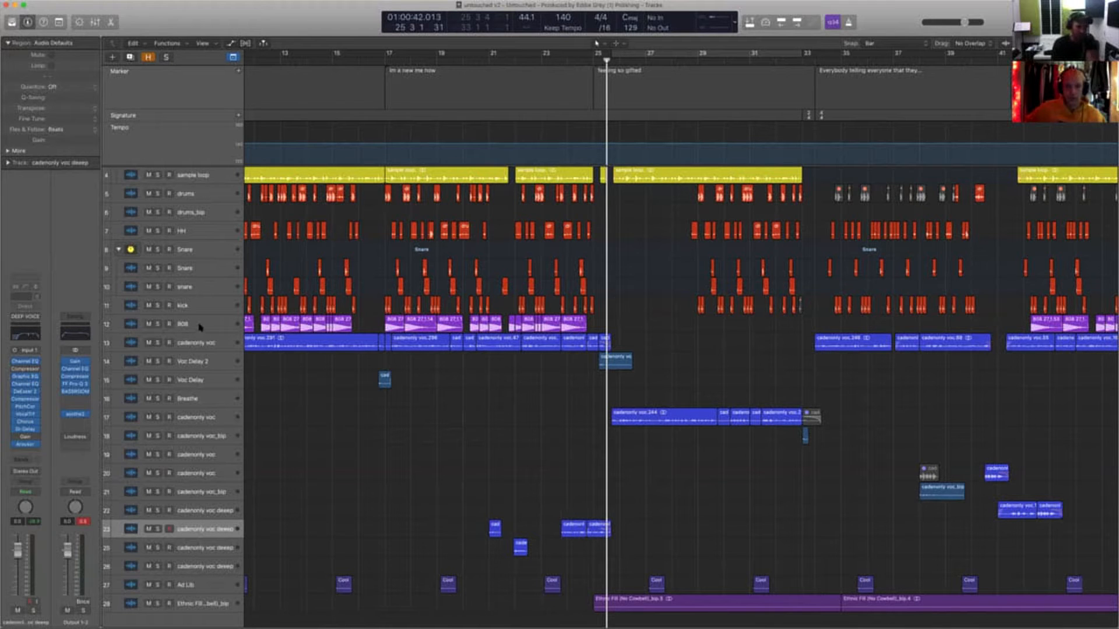
scroll(680, 397, "left", 20)
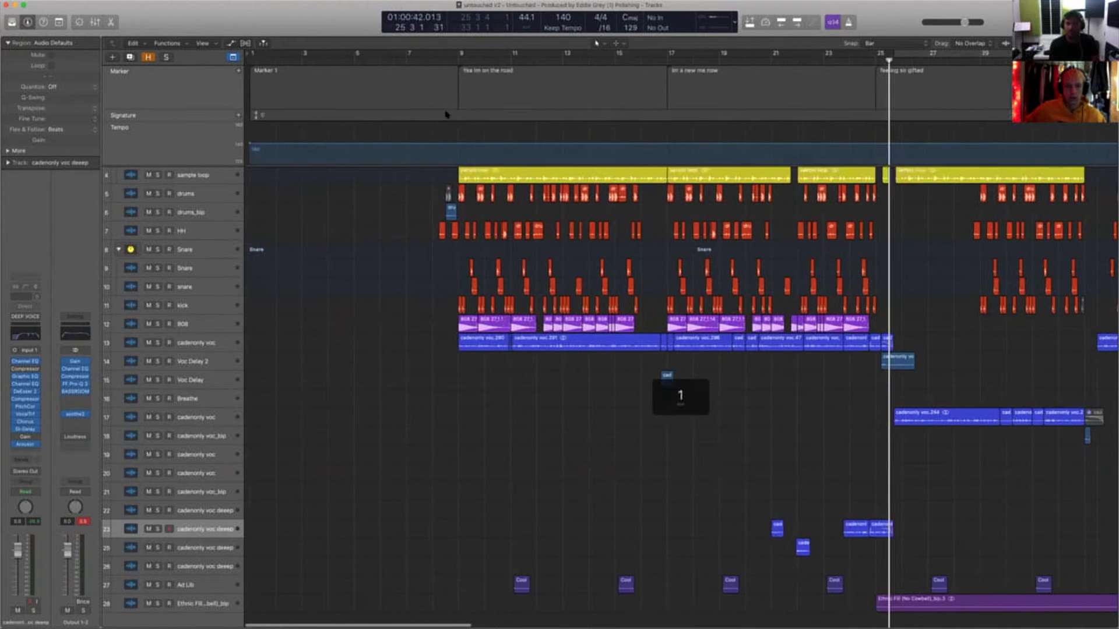
Select the kick track and inspect its Bus 7 send and the LoAir plug-in on the Bass - Sub (Lo-Air) bus
left_click(444, 60)
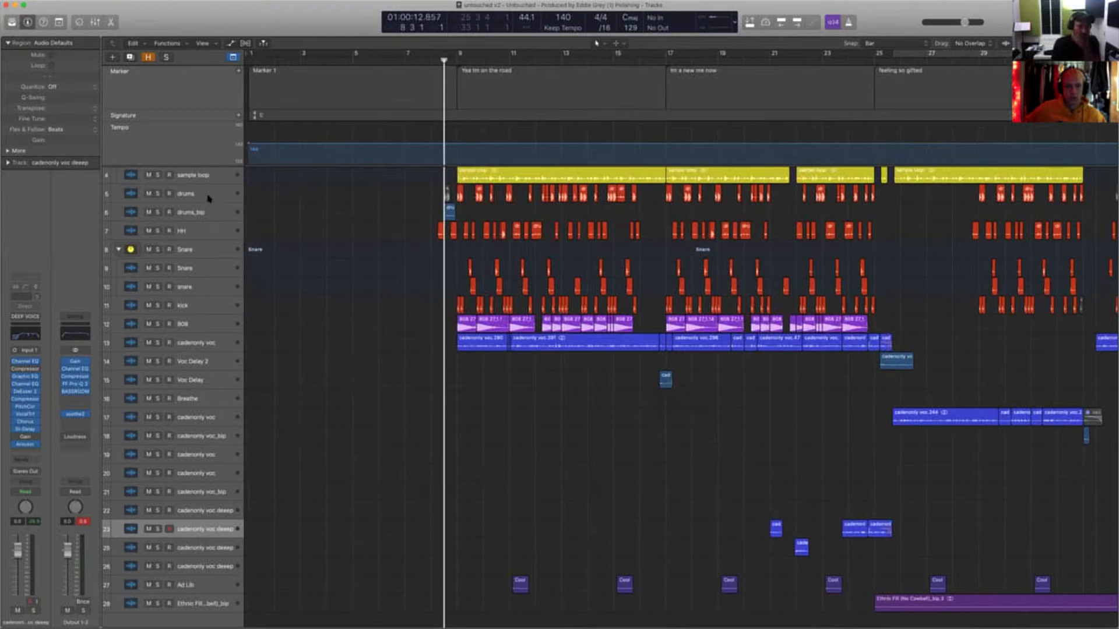
left_click(206, 309)
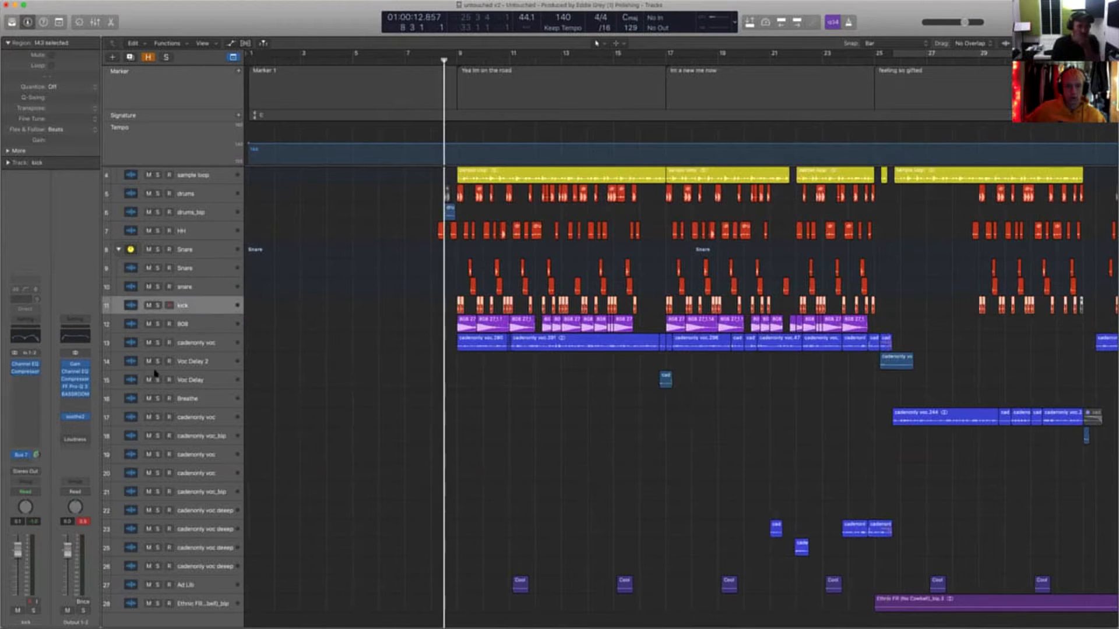
left_click(28, 455)
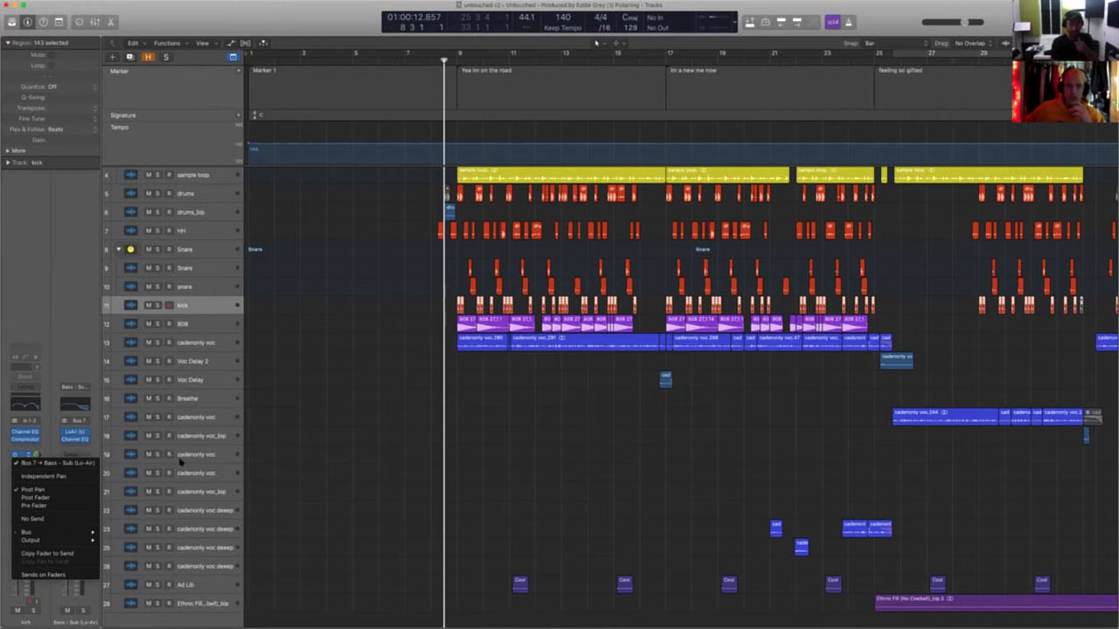
left_click(319, 442)
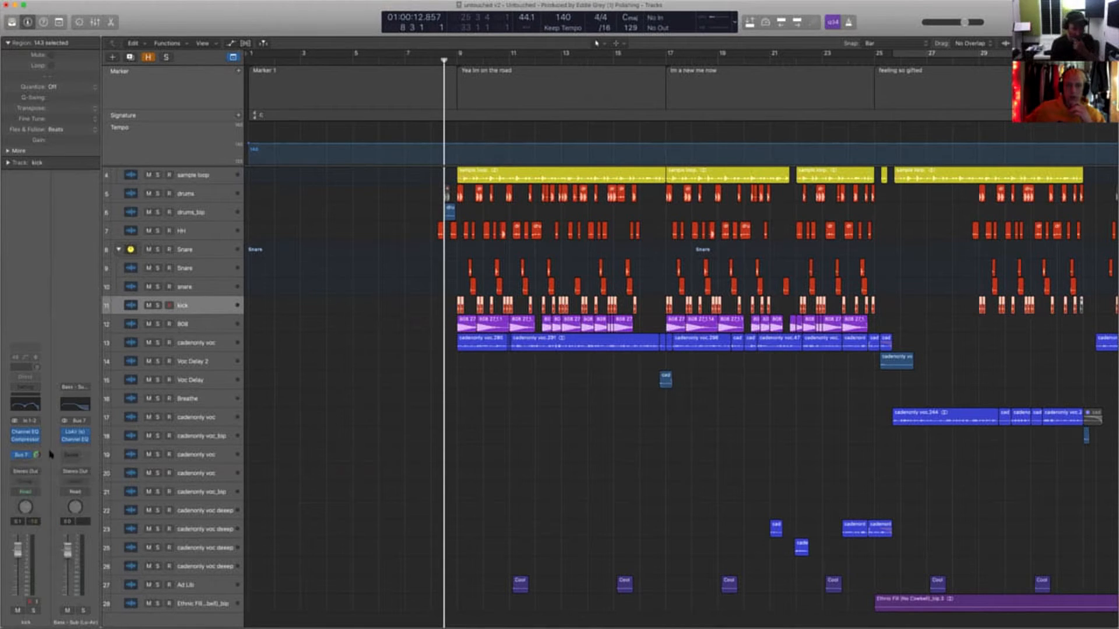
left_click(76, 433)
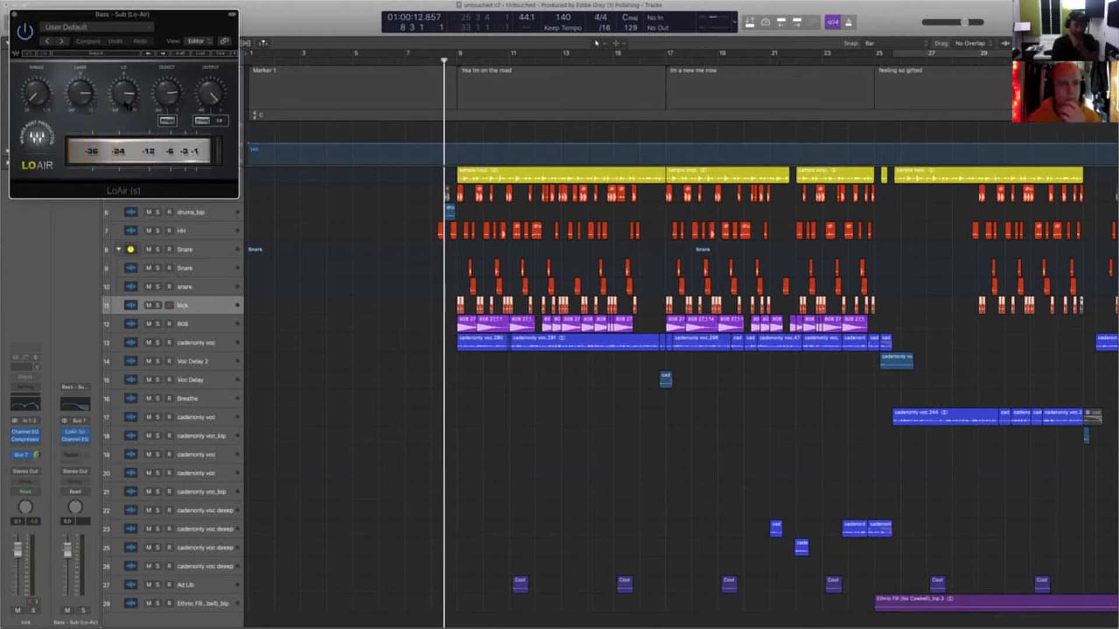
left_click(14, 13)
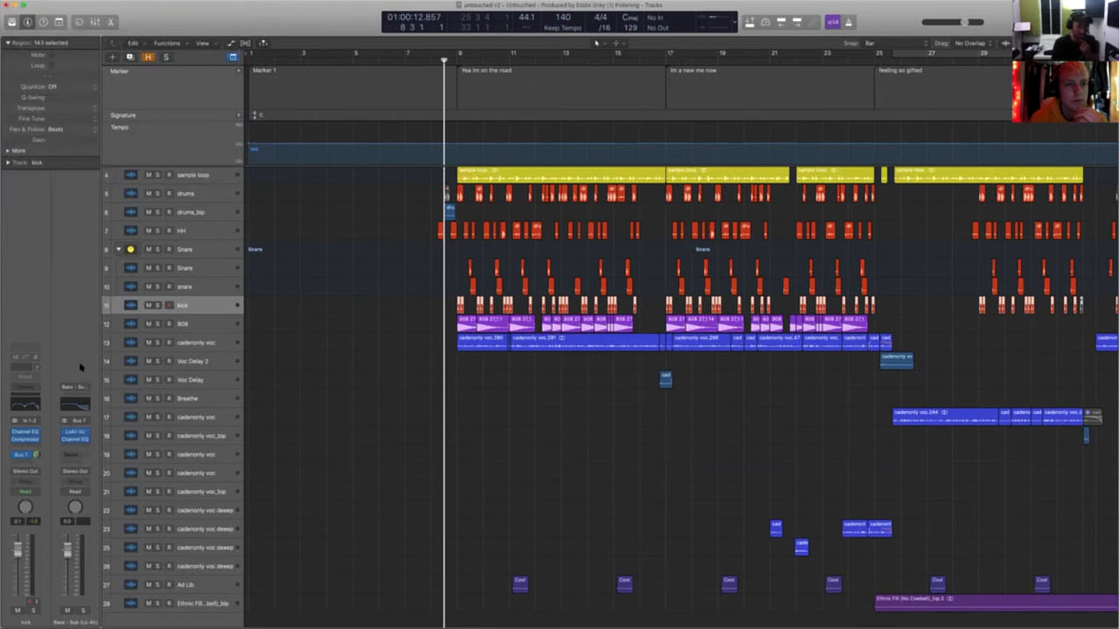
Browse the Lo-Air bus's plug-in choices to SubBass among Logic's Specialized effects, and inspect the bus's Channel EQ
left_click(84, 441)
left_click(84, 447)
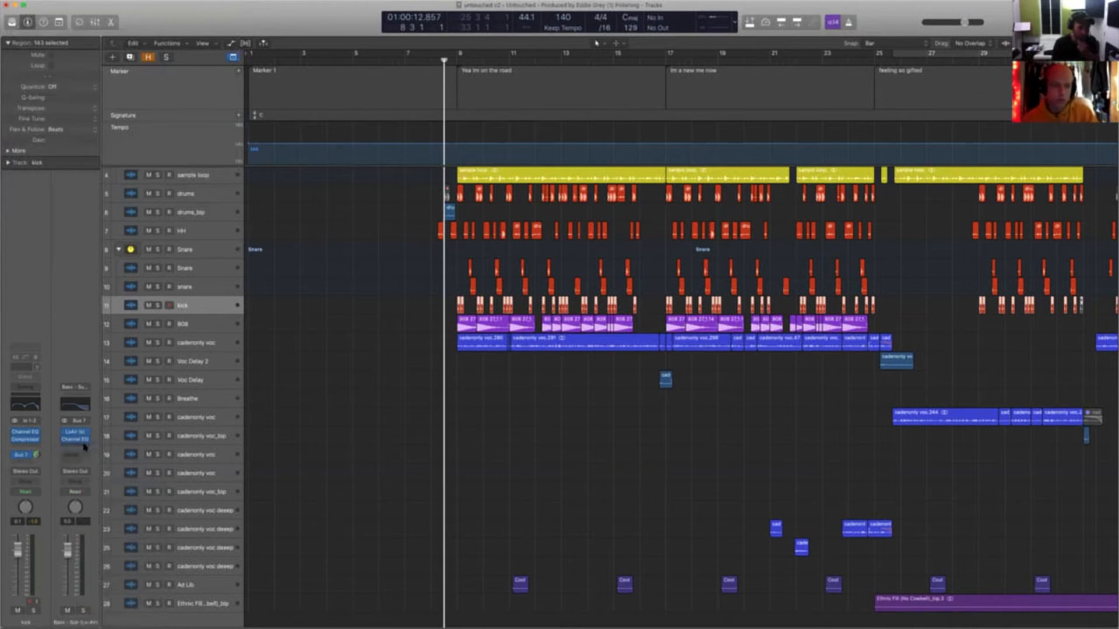
left_click(85, 447)
mouse_move(107, 621)
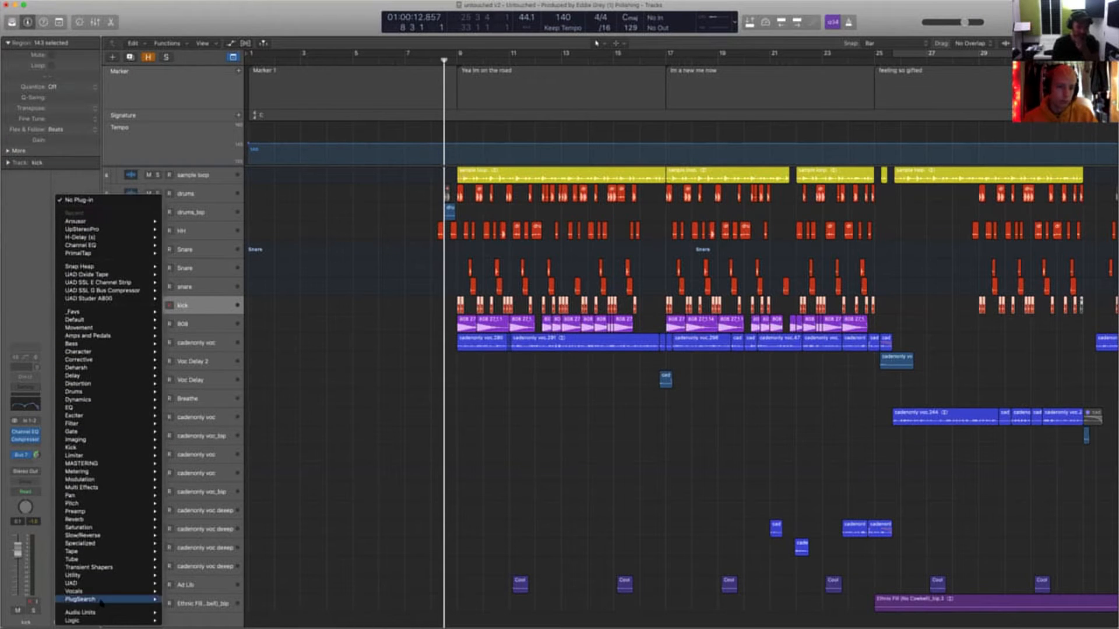
mouse_move(106, 590)
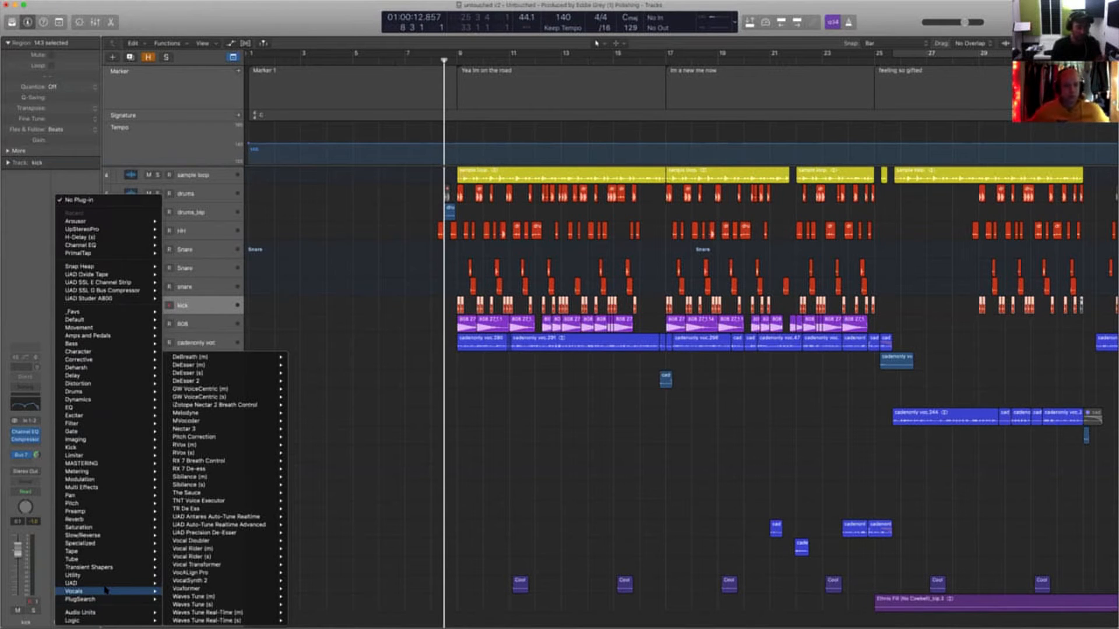
mouse_move(215, 613)
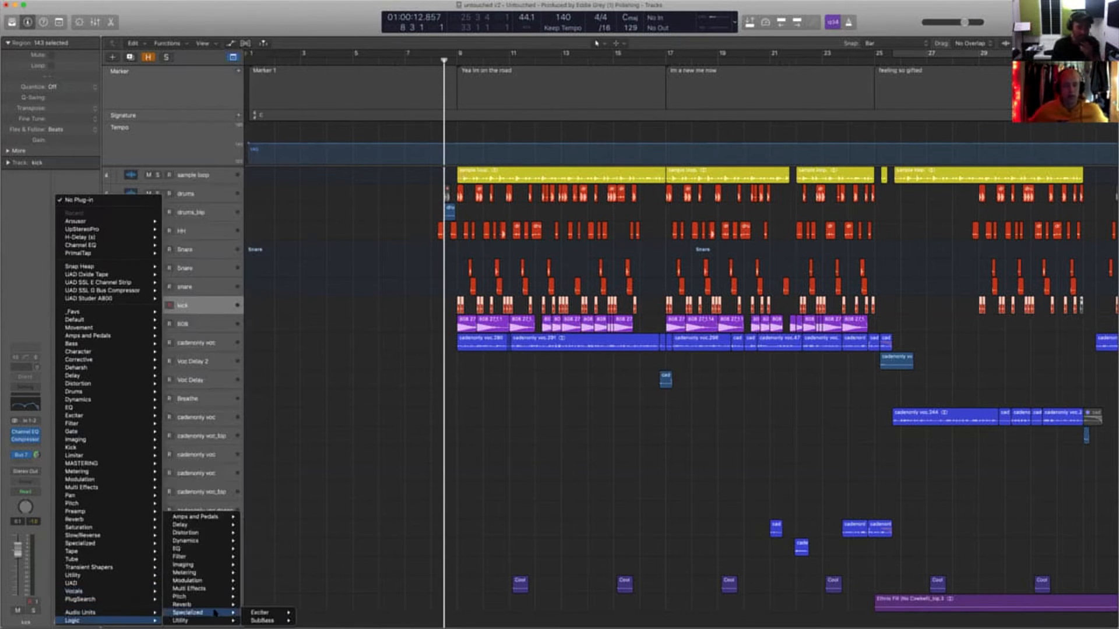
mouse_move(265, 621)
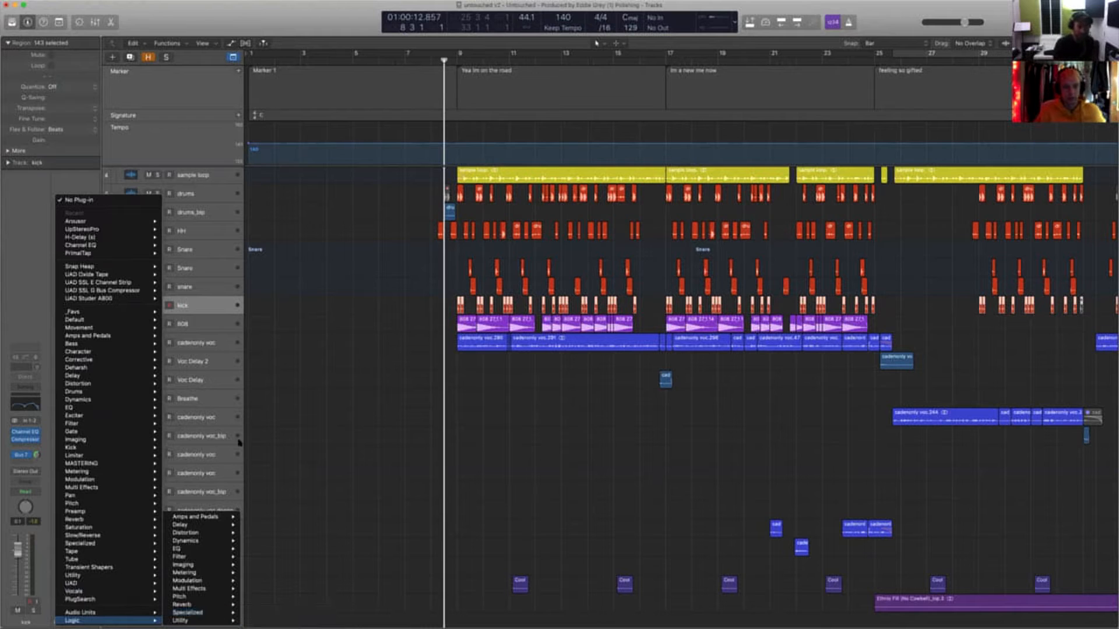
left_click(314, 613)
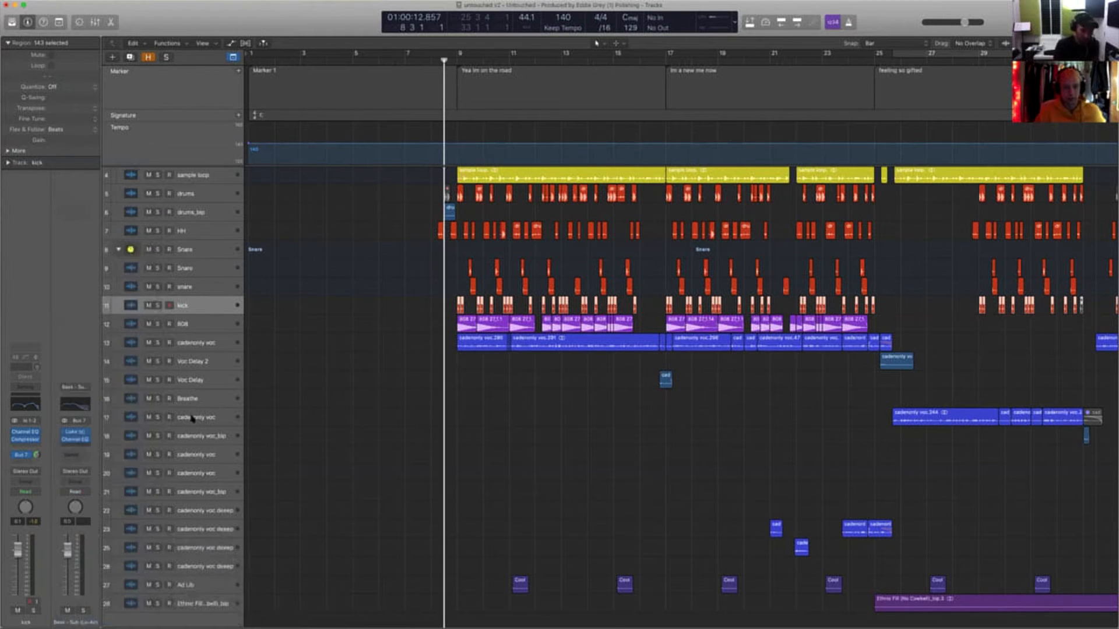
left_click(79, 441)
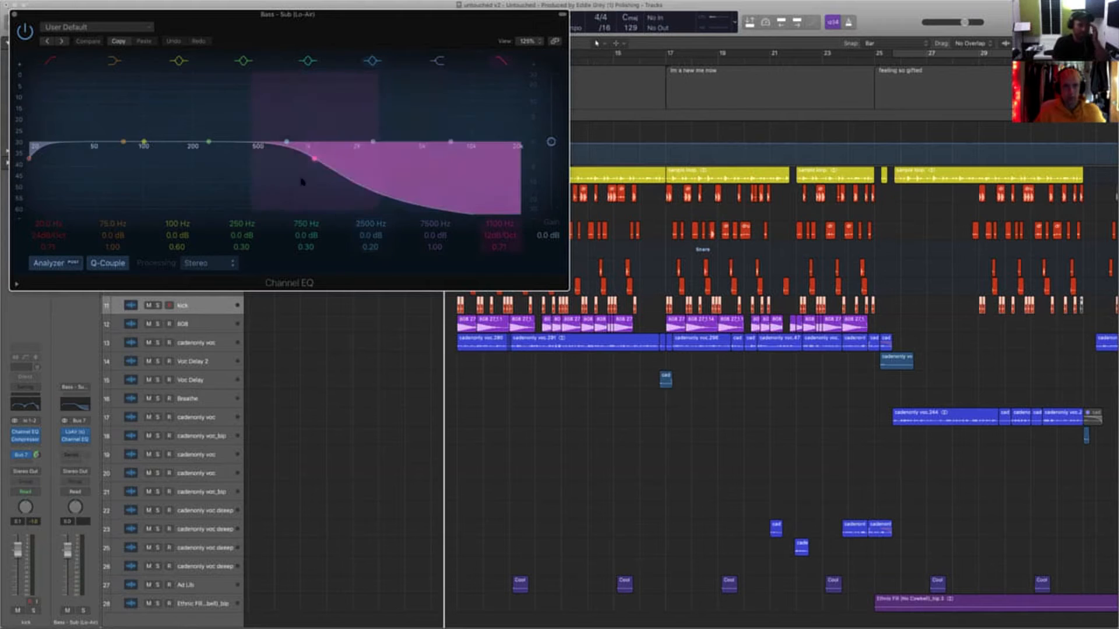
left_click(14, 15)
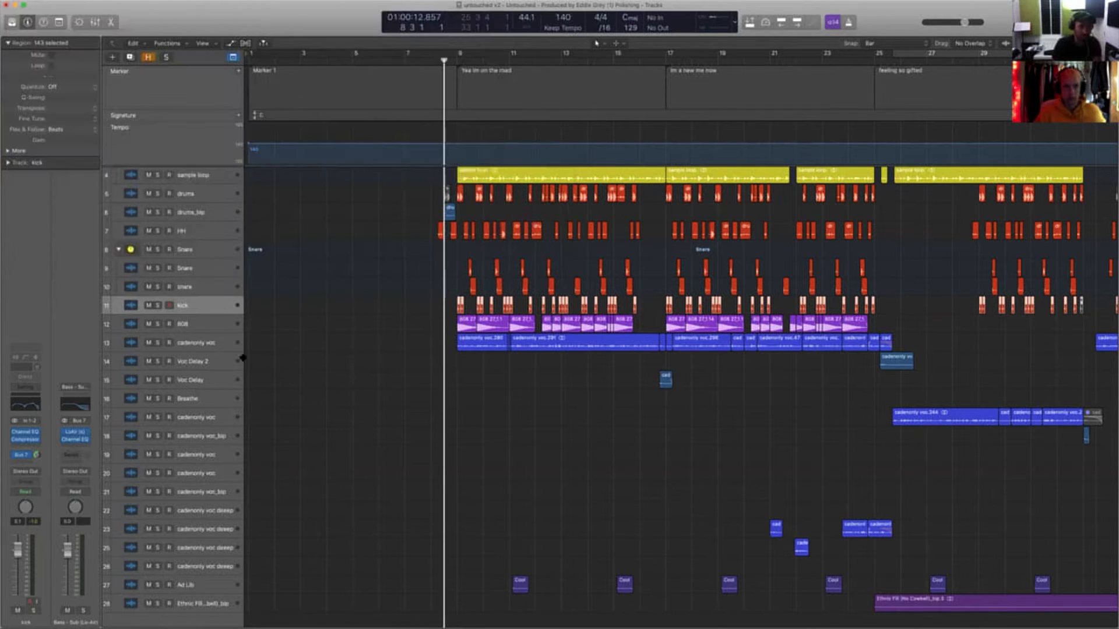
Solo the kick and play it, switching its Bus 7 send off and back on to compare the sound
left_click(158, 306)
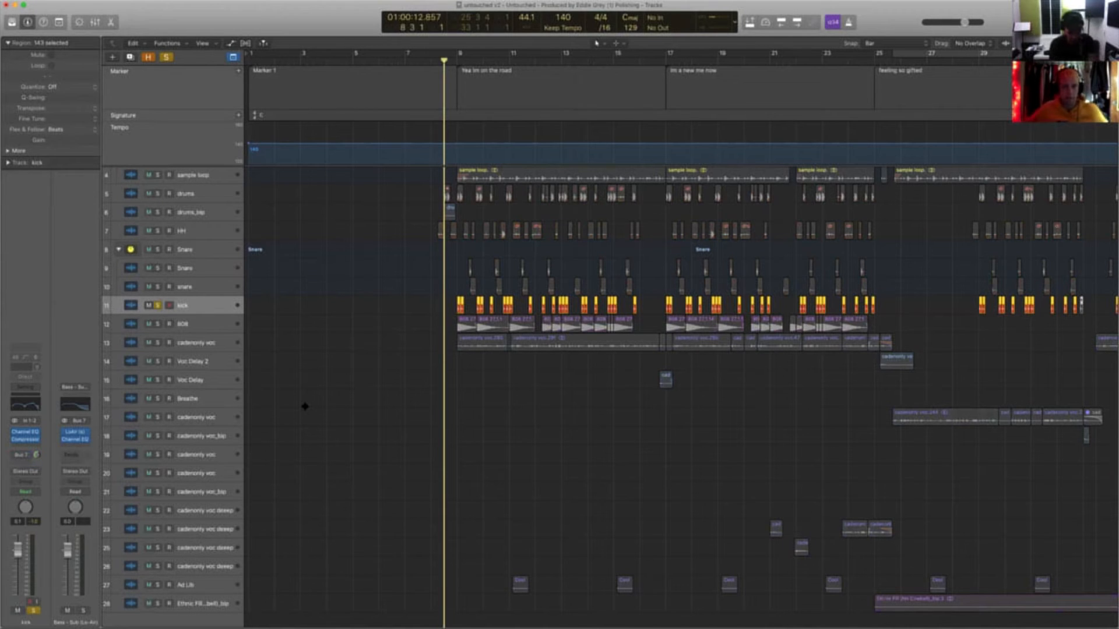
key("space")
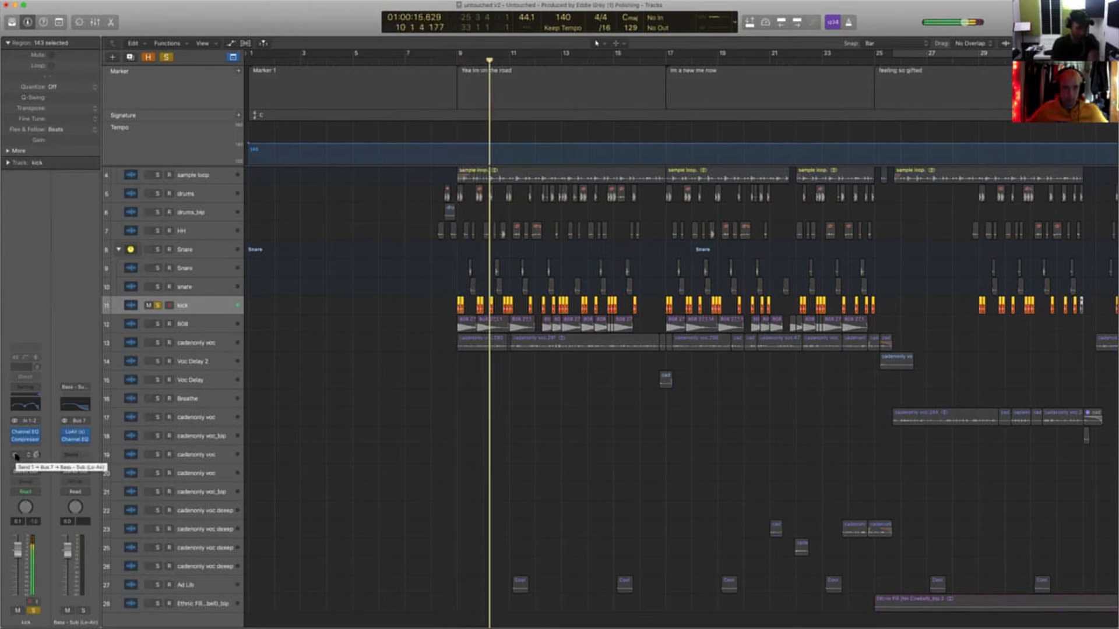
left_click(16, 456)
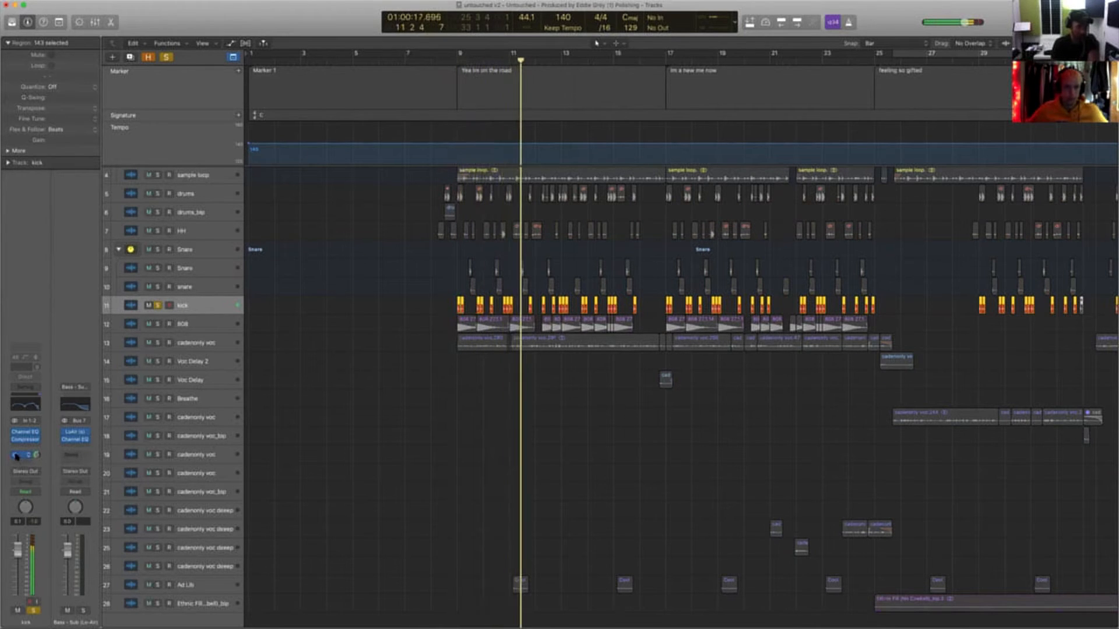
Compare the Channel EQ analyzers of the kick and the Lo-Air bus side by side while playing the soloed kick
left_click(78, 439)
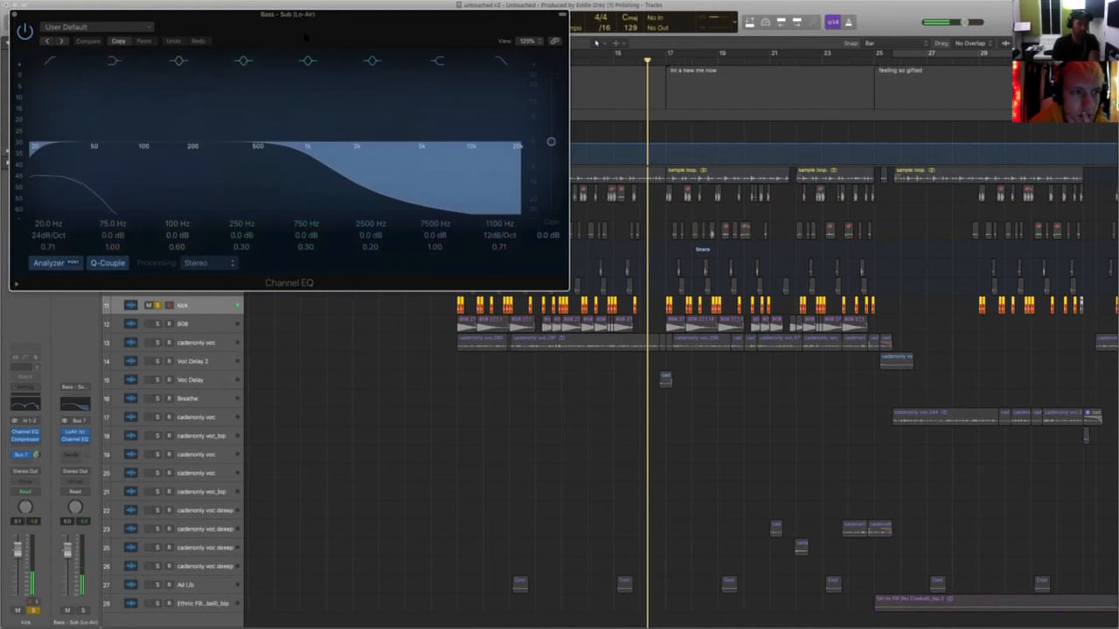
left_click_drag(308, 29, 774, 47)
left_click(24, 434)
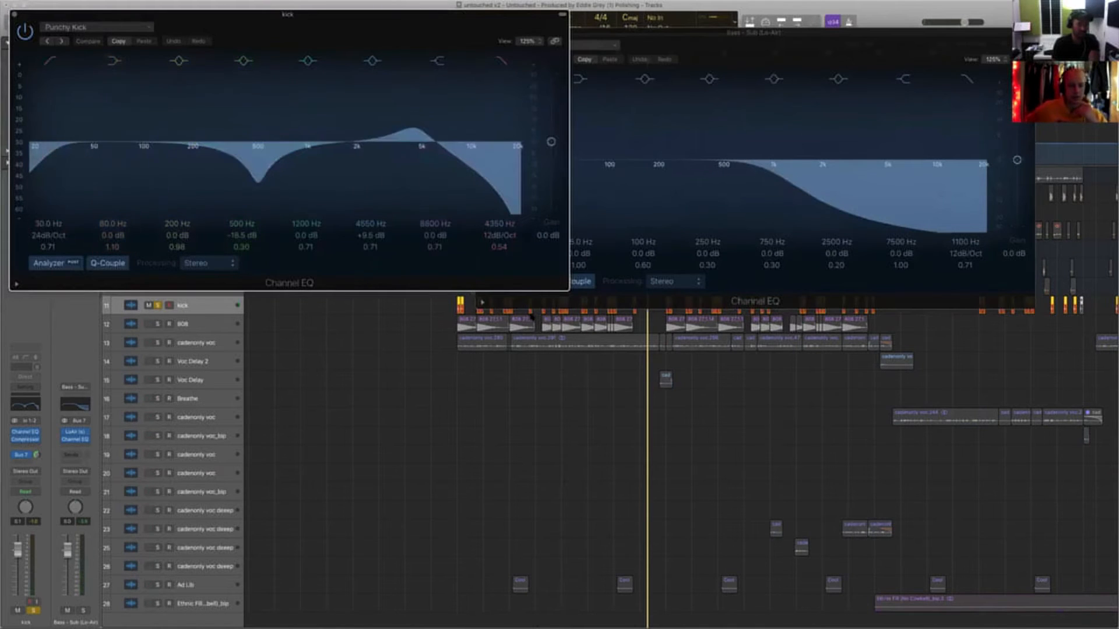
left_click(448, 369)
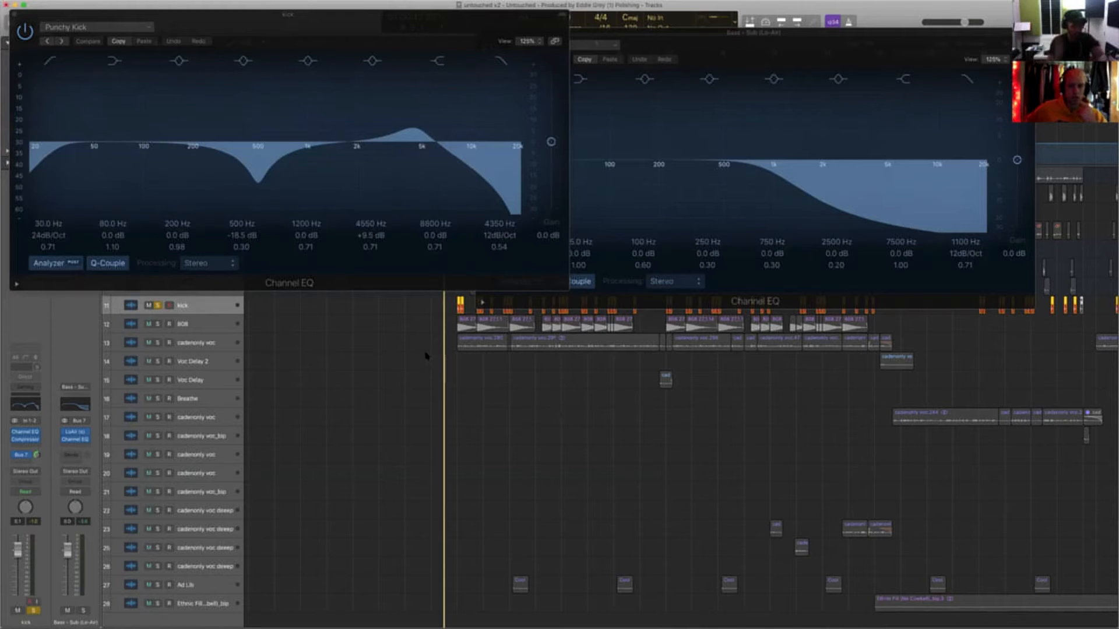
key("space")
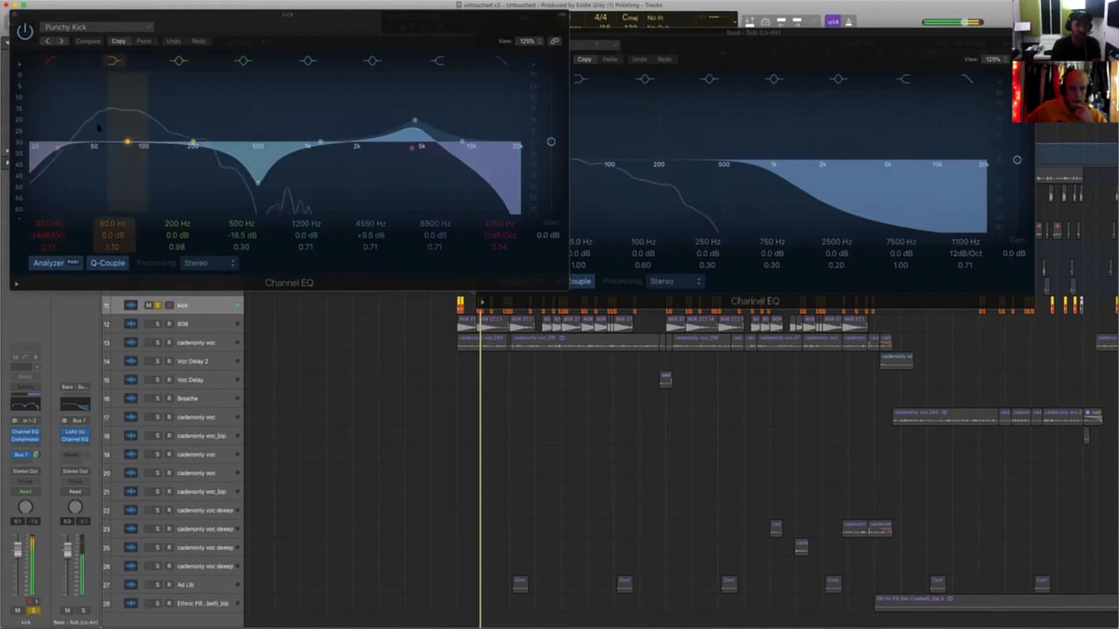
left_click_drag(789, 51, 789, 49)
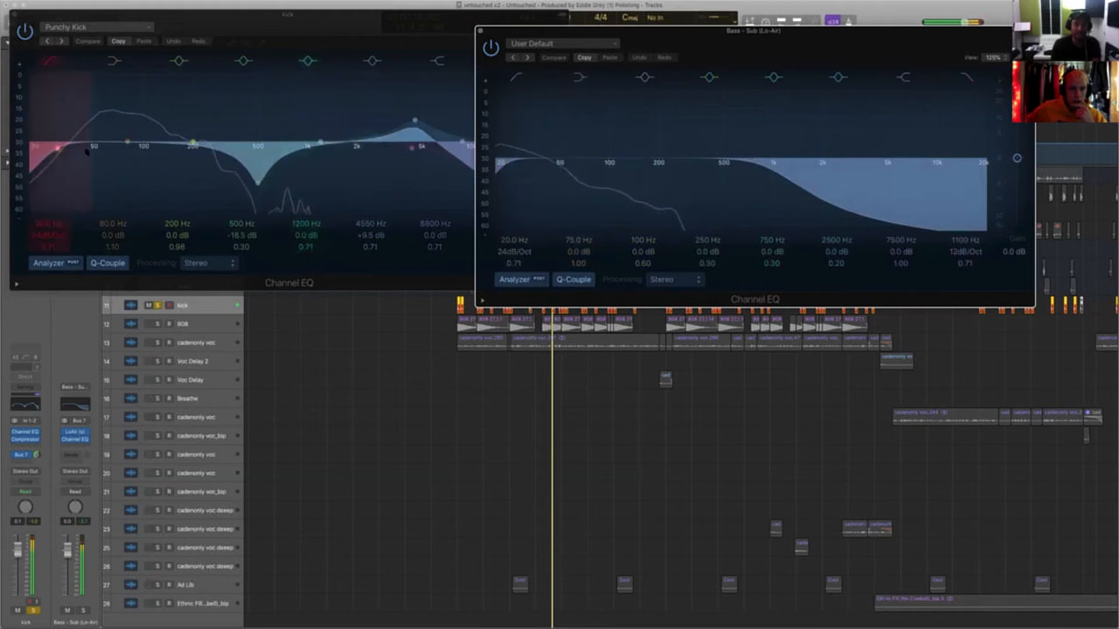
left_click_drag(125, 142, 60, 48)
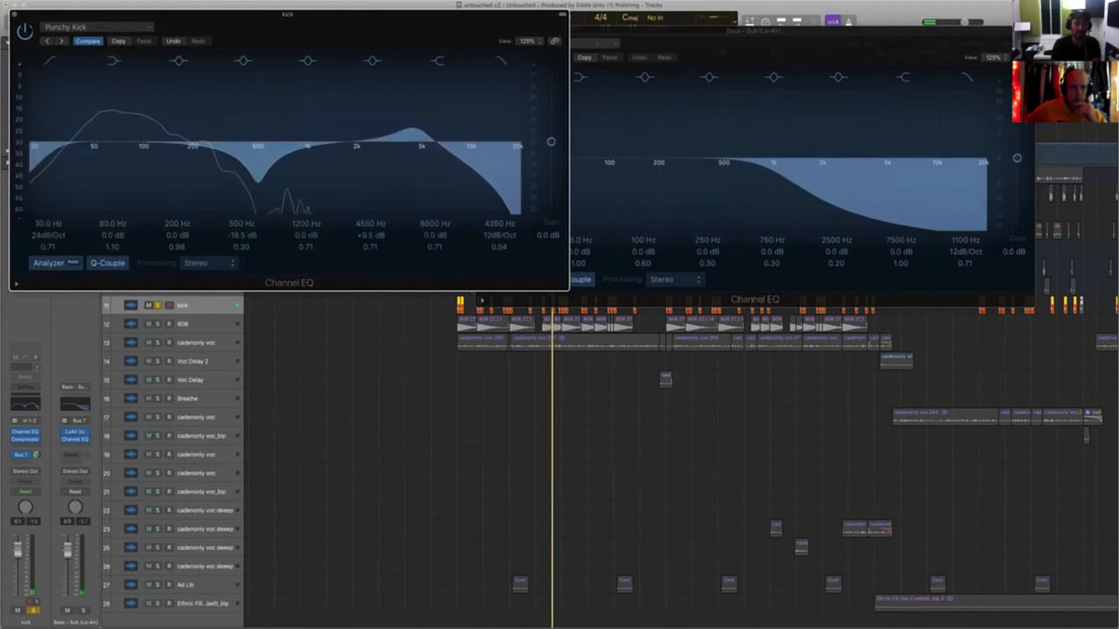
Close both Channel EQ windows and unsolo the kick track
key("super+w")
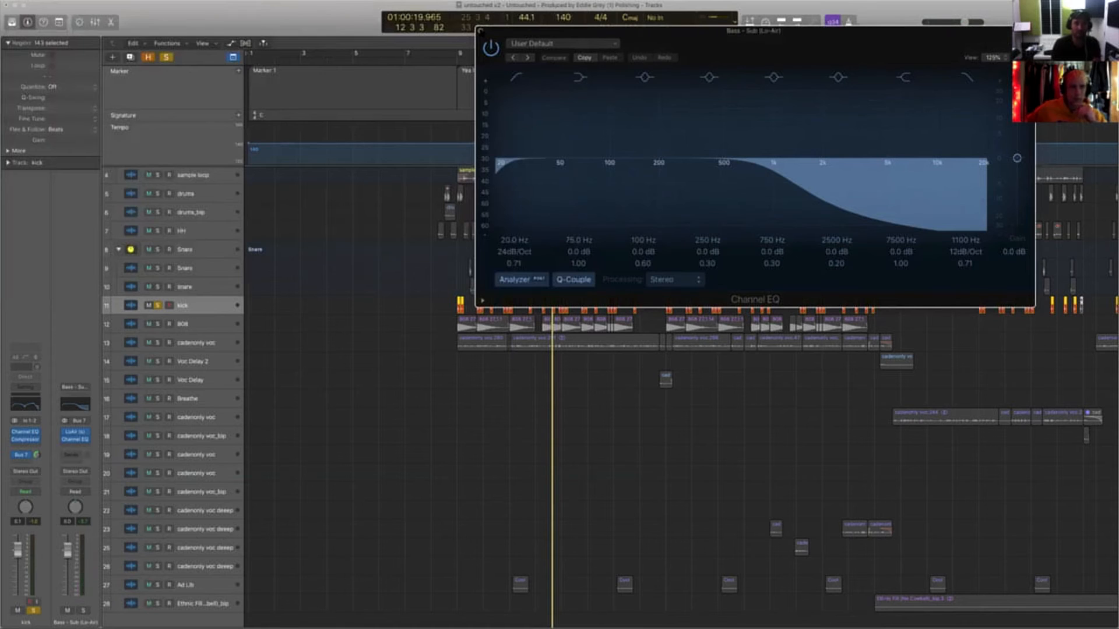
key("super+w")
key("s")
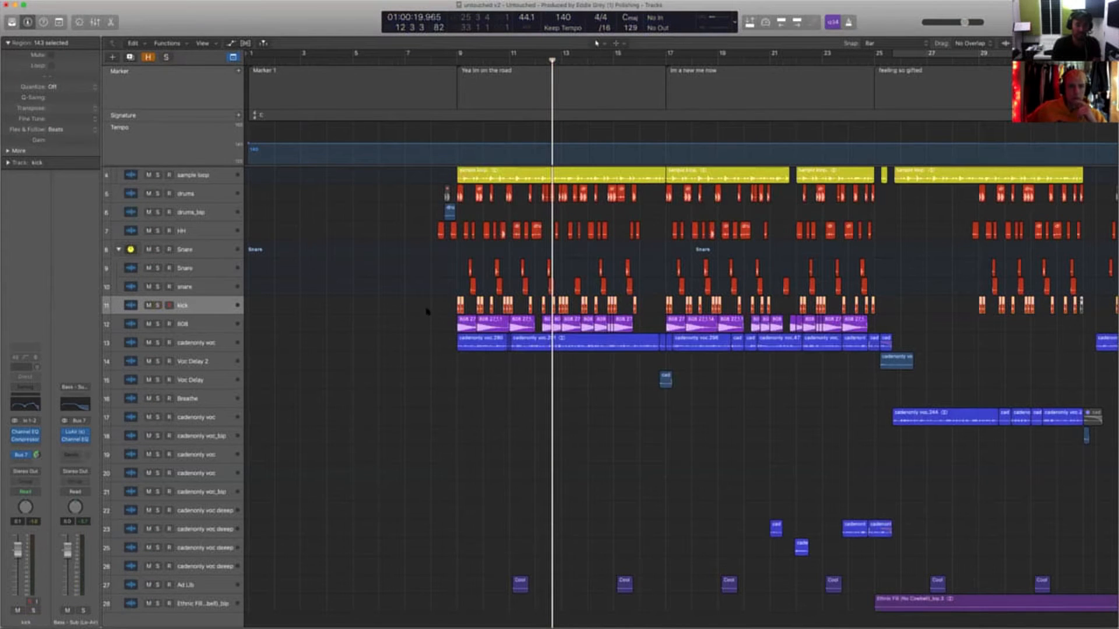
Play the full mix from about bar 8 and review the arrangement across its marked sections
left_click(436, 302, "shift")
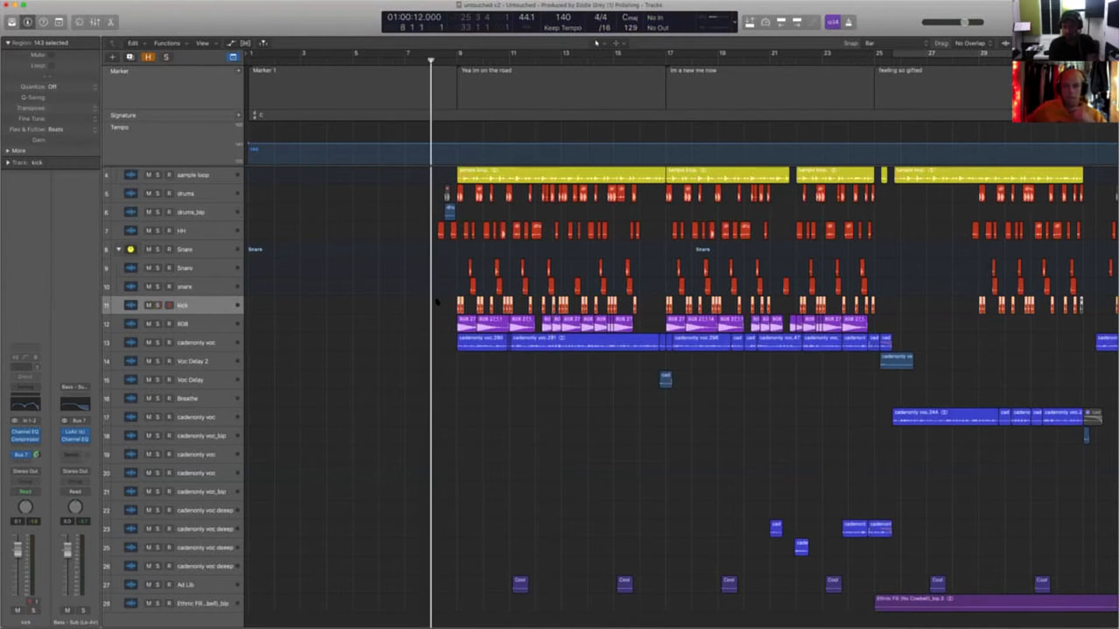
key("space")
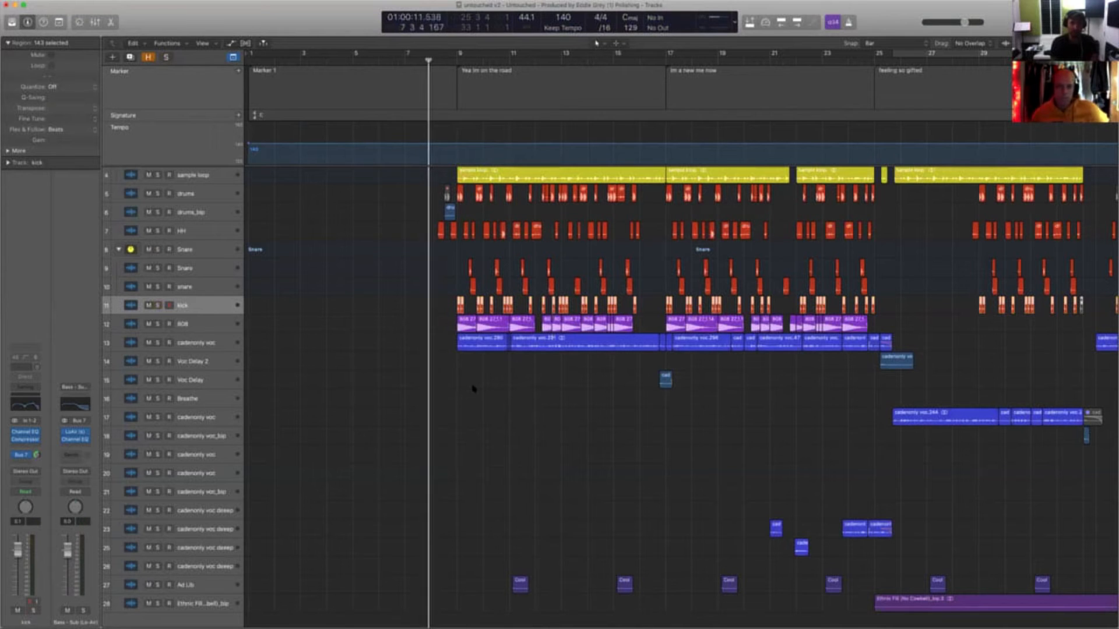
left_click(517, 419)
key("super+Left")
key("super+Left")
key("super+Left")
key("super+Left")
key("super+Left")
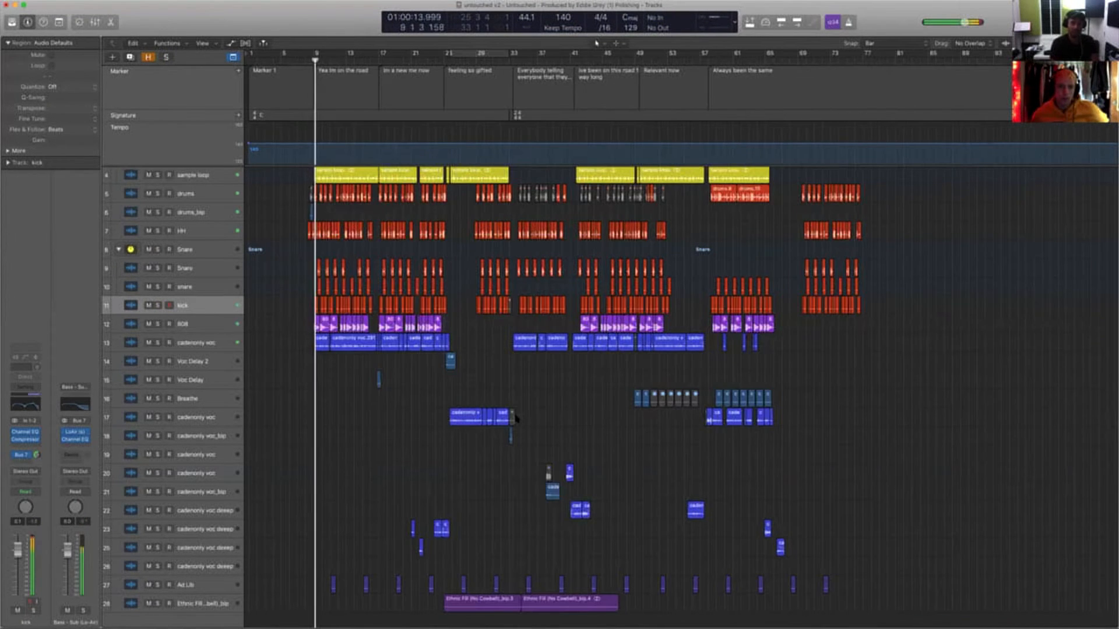
key("super+Right")
key("super+Right")
key("super+Right")
key("super+Right")
key("super+Right")
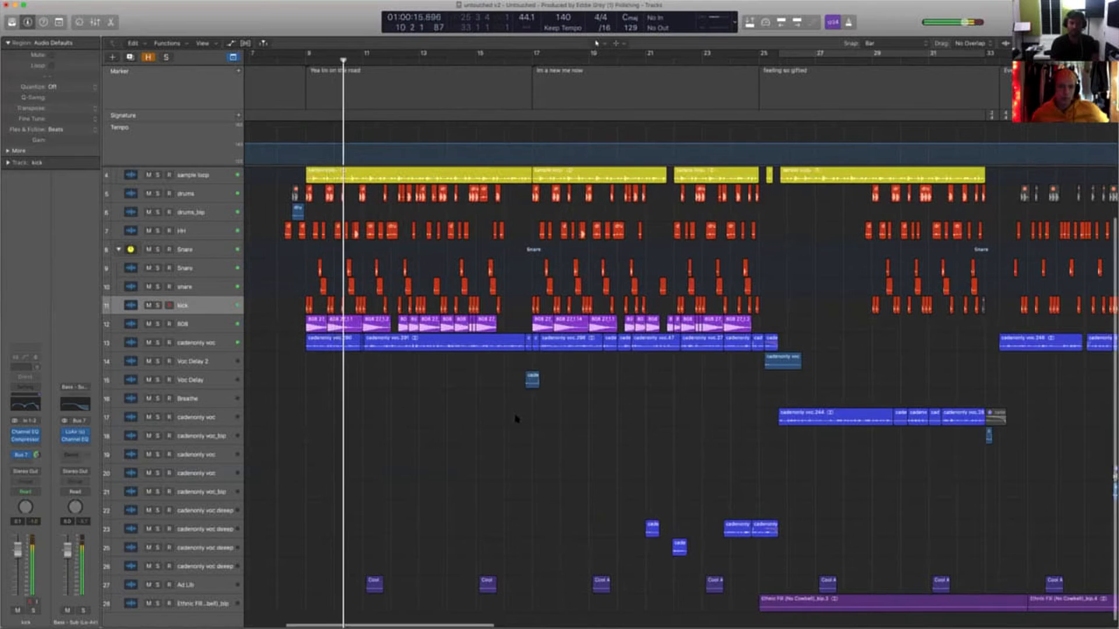
key("super+Left")
key("super+Left")
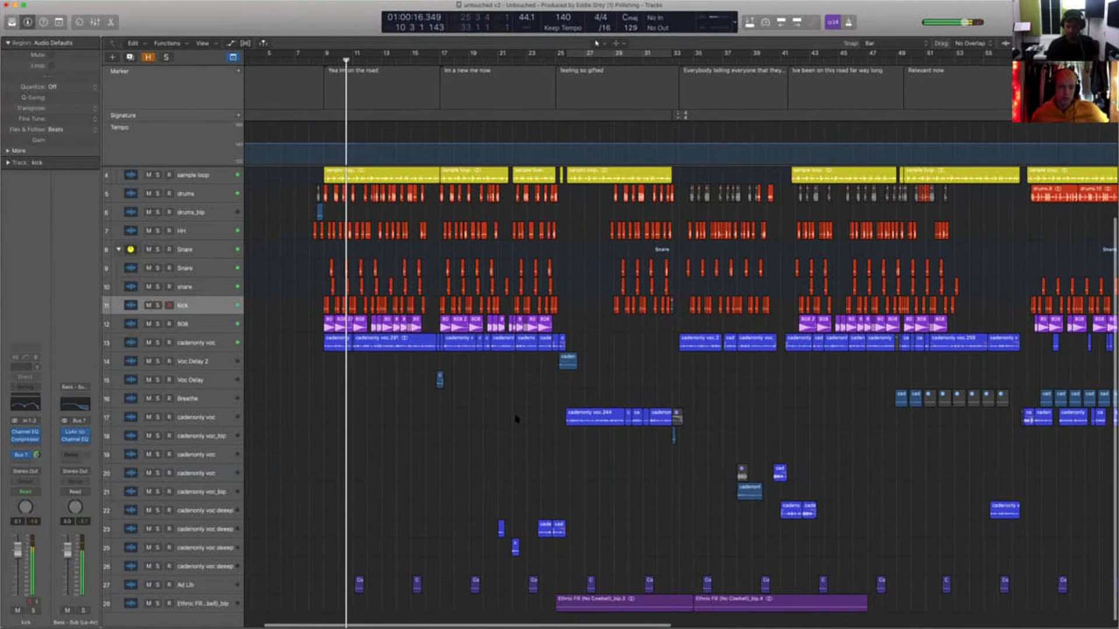
Replace the existing project notes with the single item "- Separet HH"
key("alt+super+p")
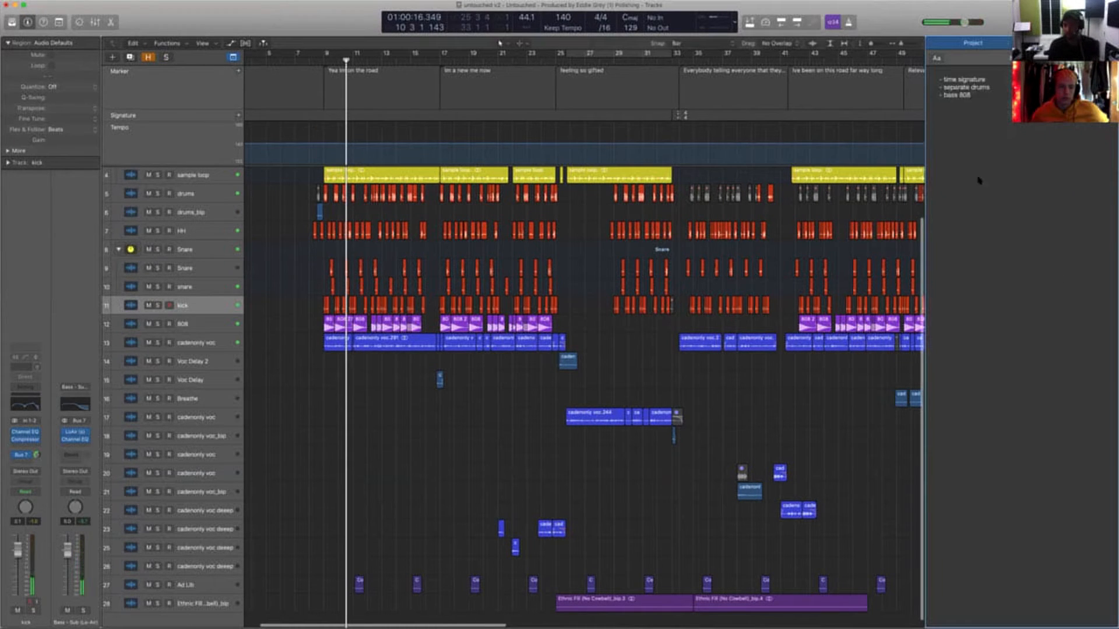
left_click_drag(981, 102, 885, 22)
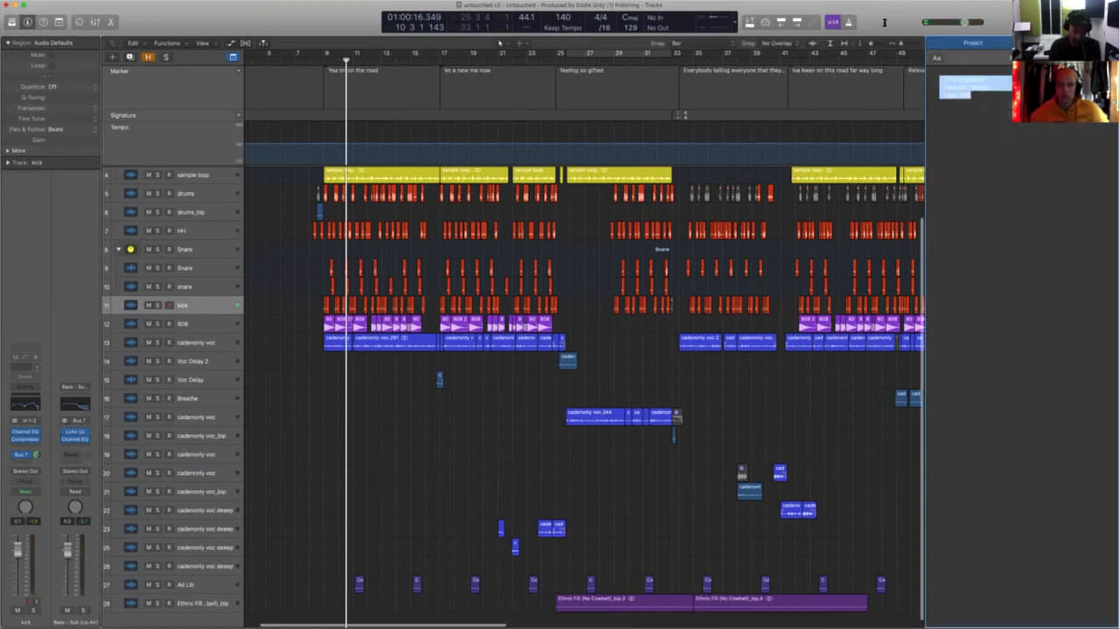
key("BackSpace")
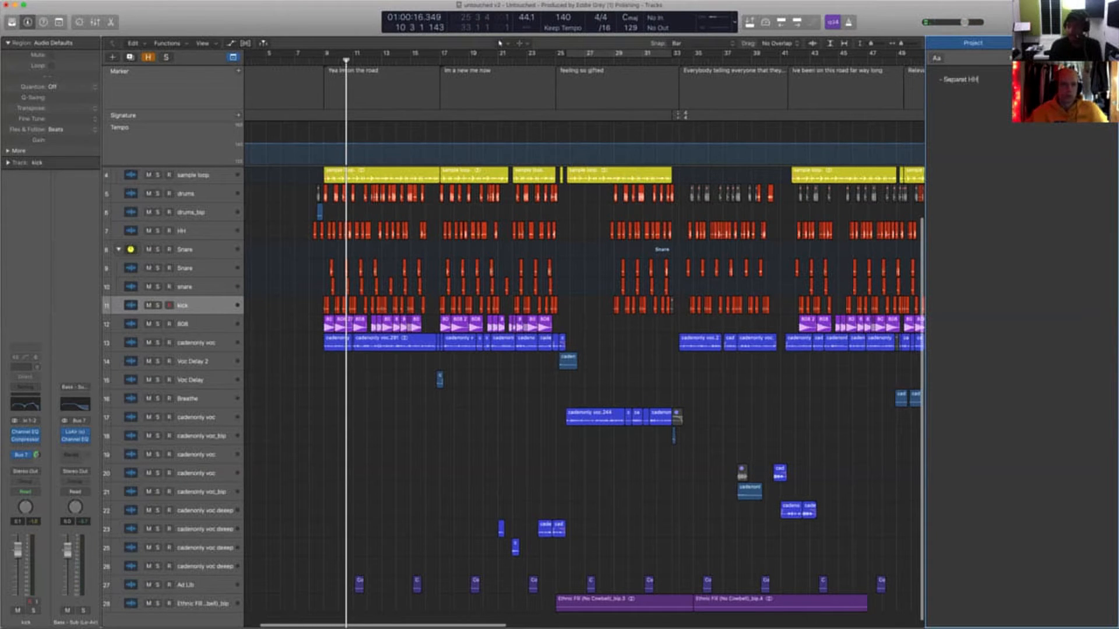
key("super+a")
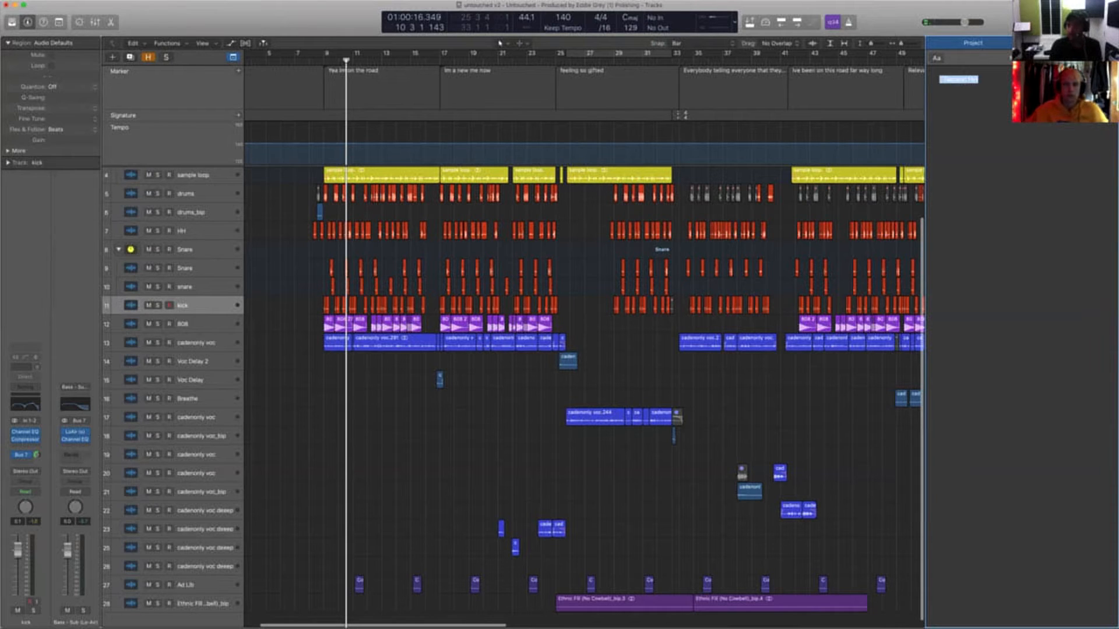
key("super+Tab")
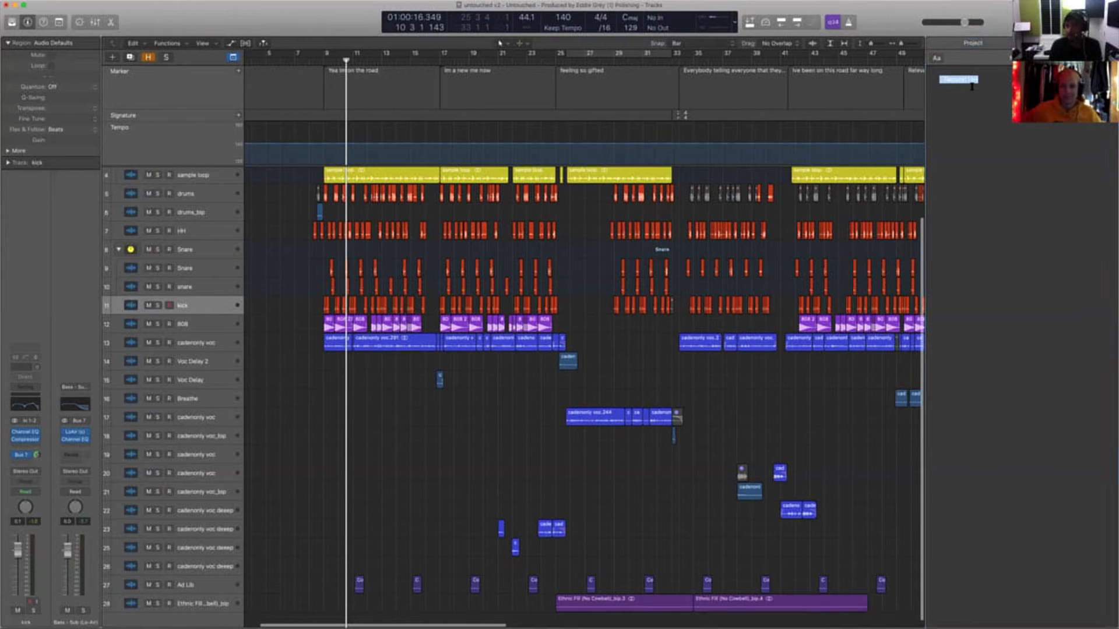
Enlarge the selected project note text to a much bigger font size and return to the arrangement
key("super+t")
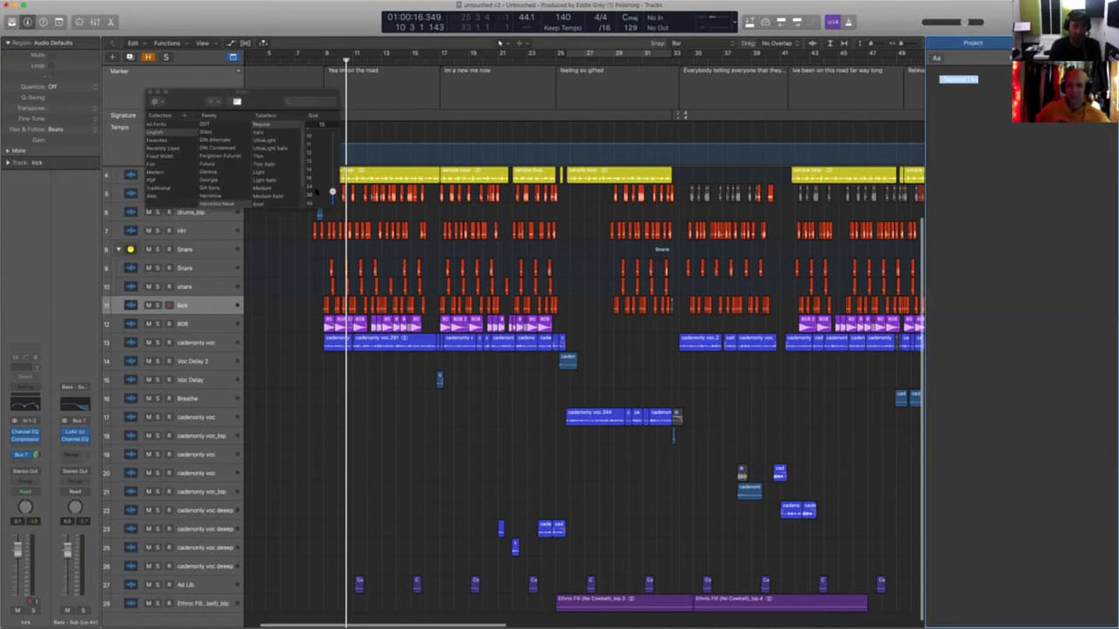
left_click_drag(333, 191, 338, 160)
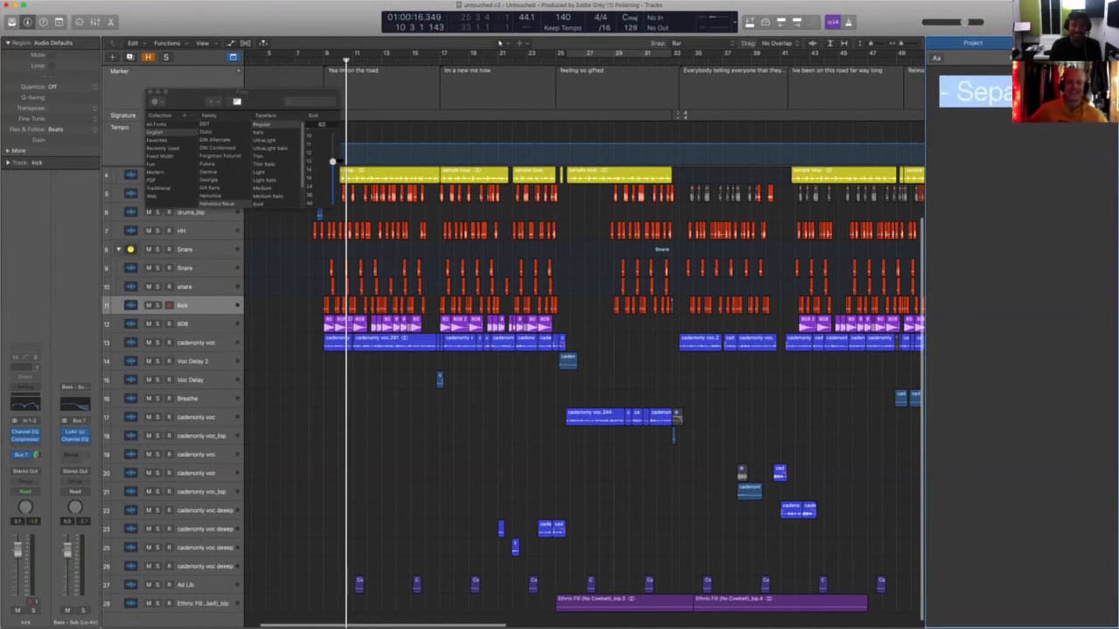
left_click(150, 92)
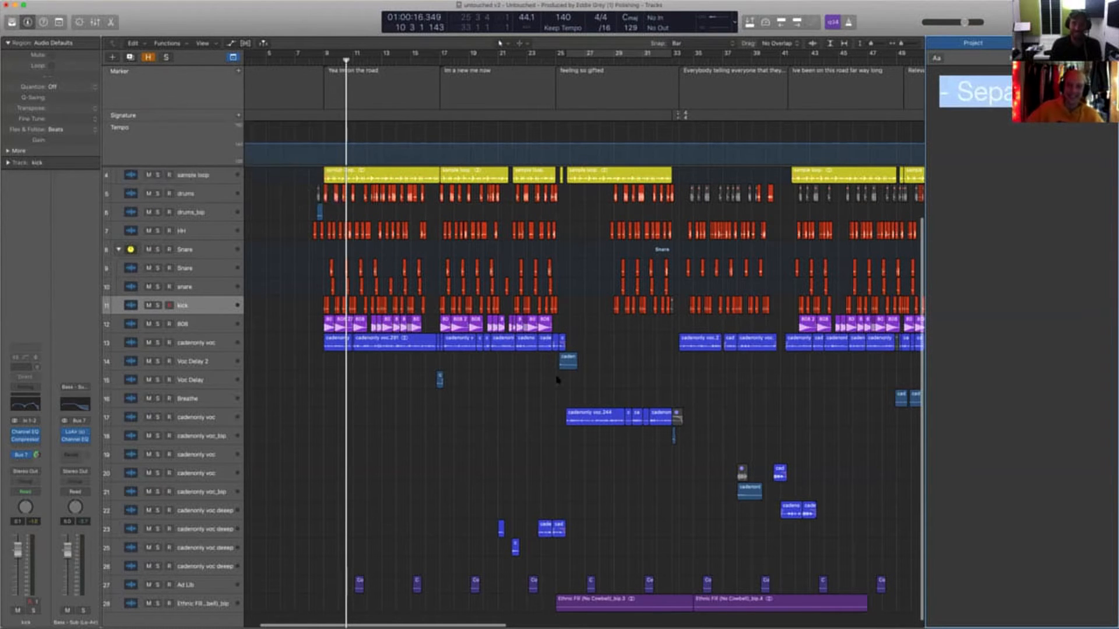
left_click(525, 427)
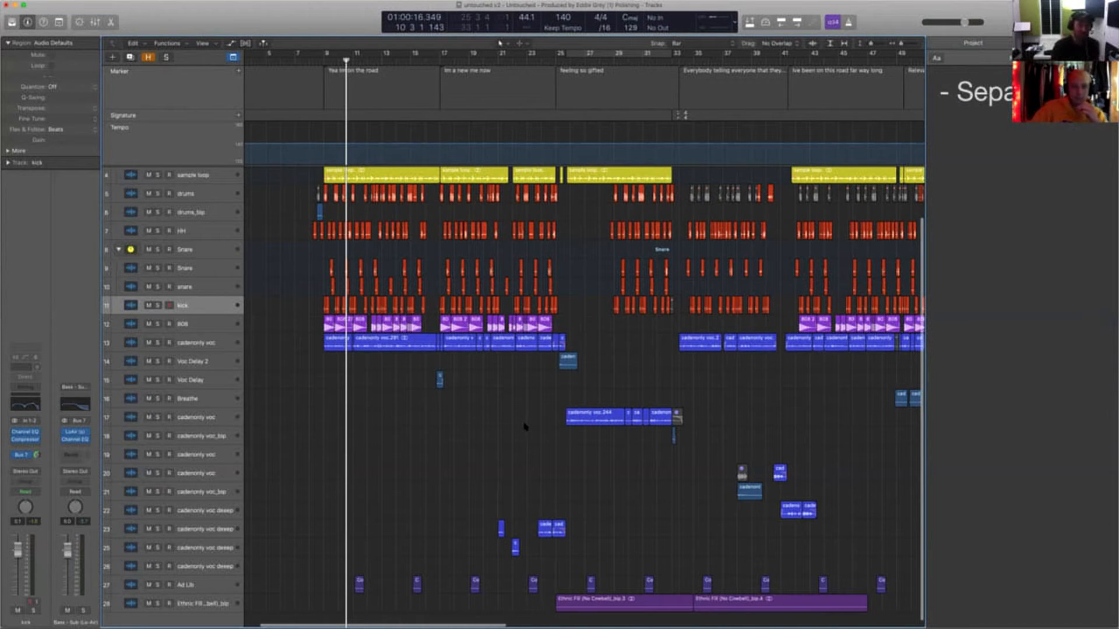
Open the Smack Attack plug-in on the Snare stack and place its window clear of the track headers
left_click(217, 254)
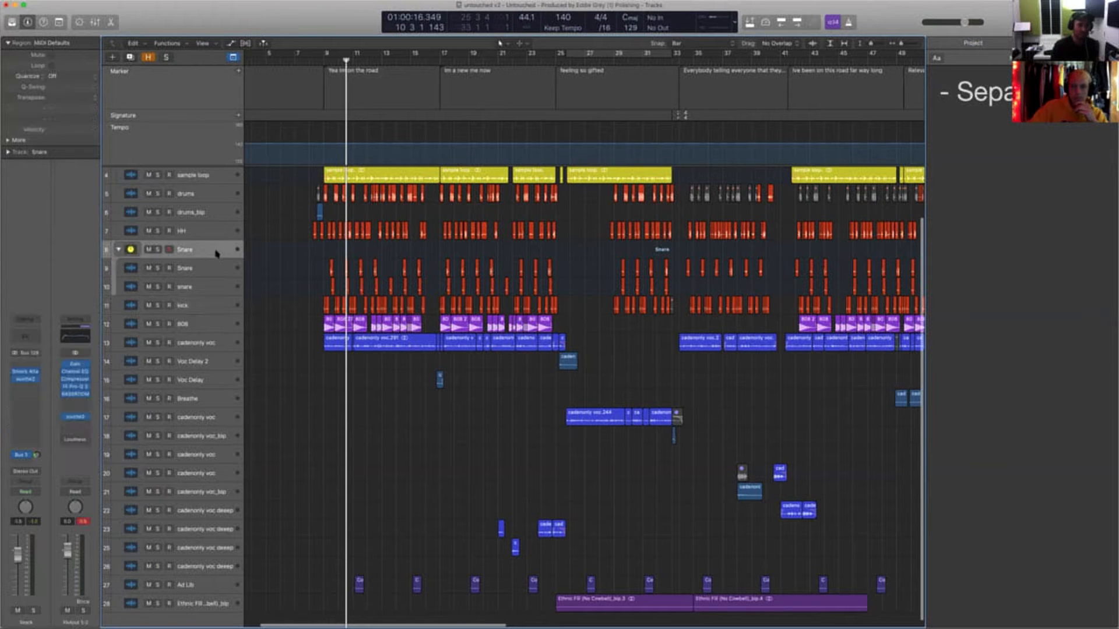
left_click(26, 374)
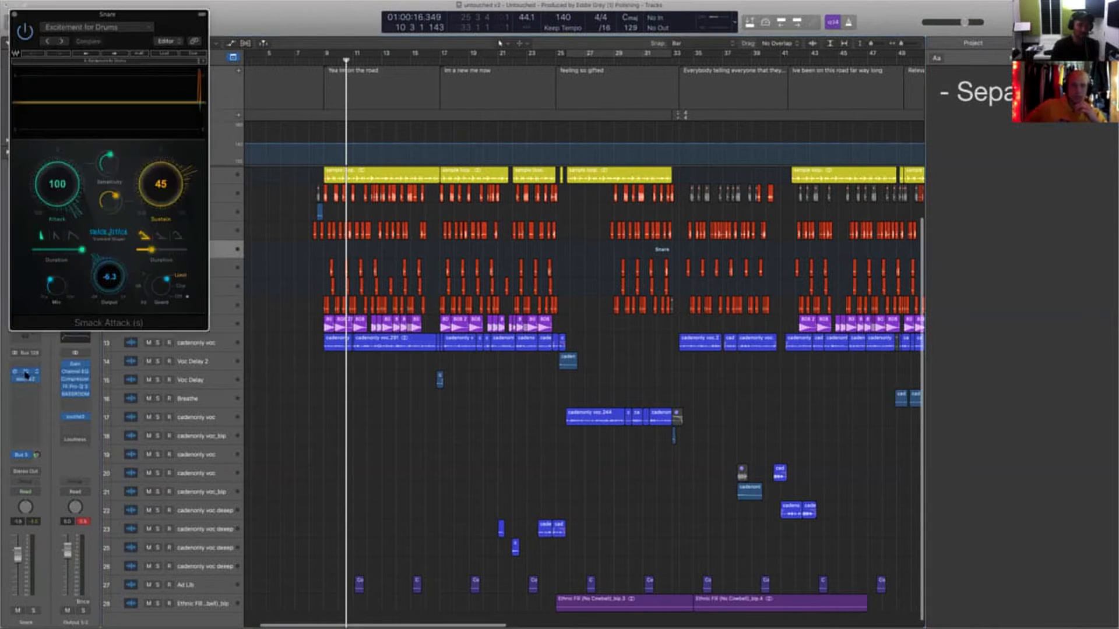
left_click_drag(162, 18, 430, 38)
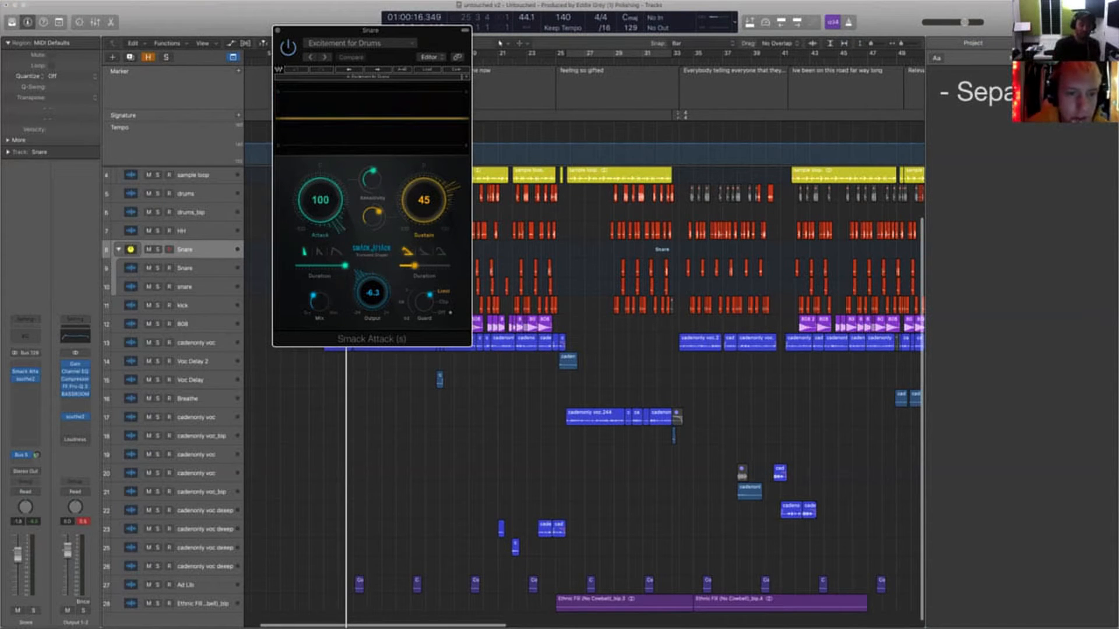
Play the soloed drum tracks from drums through kick, without the 808, to review Smack Attack, and close the plug-in
left_click_drag(158, 250, 159, 332)
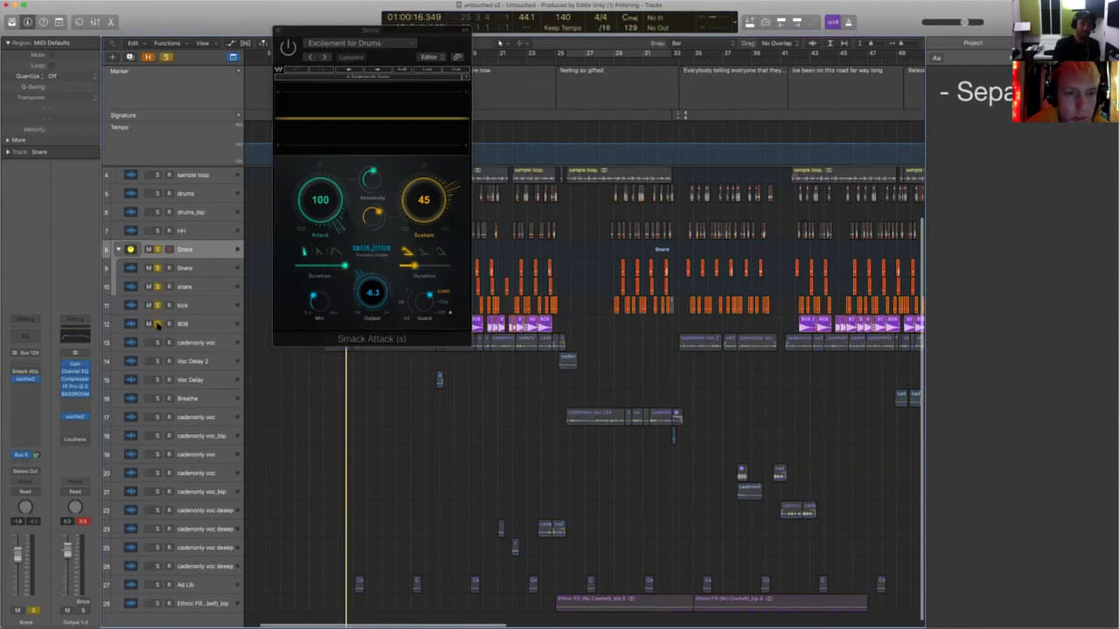
left_click(158, 324)
left_click_drag(159, 195, 158, 233)
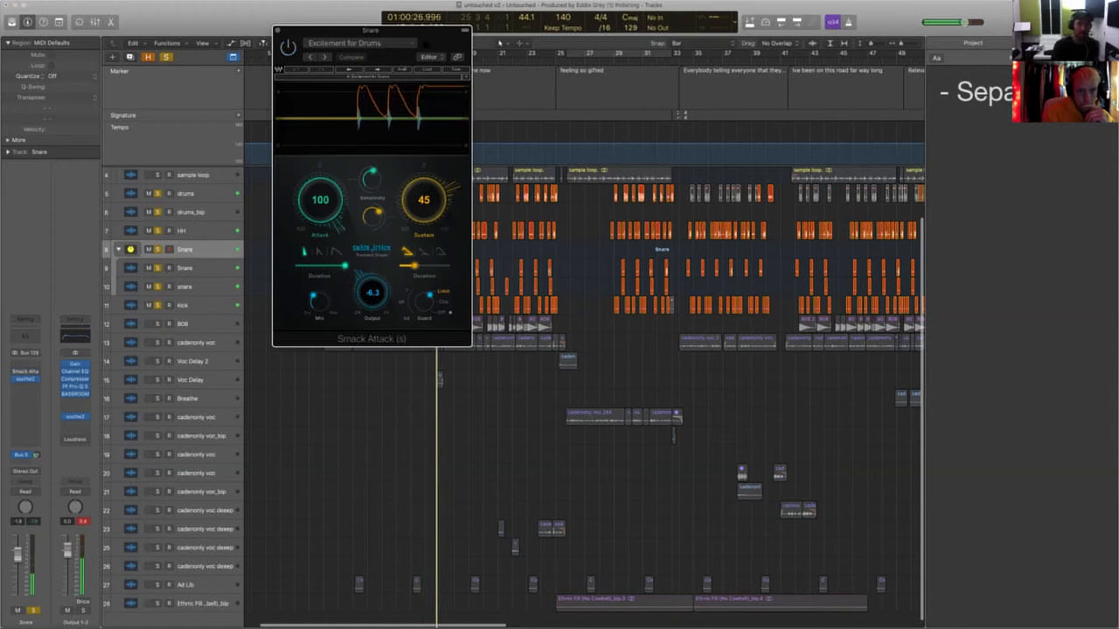
left_click_drag(430, 42, 579, 296)
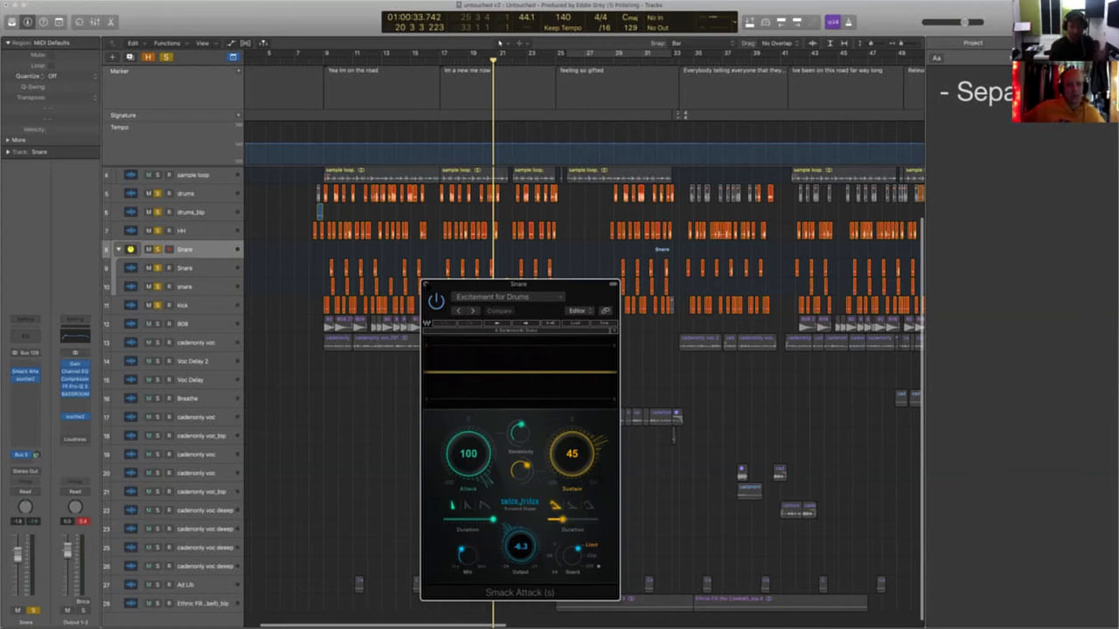
left_click(426, 285)
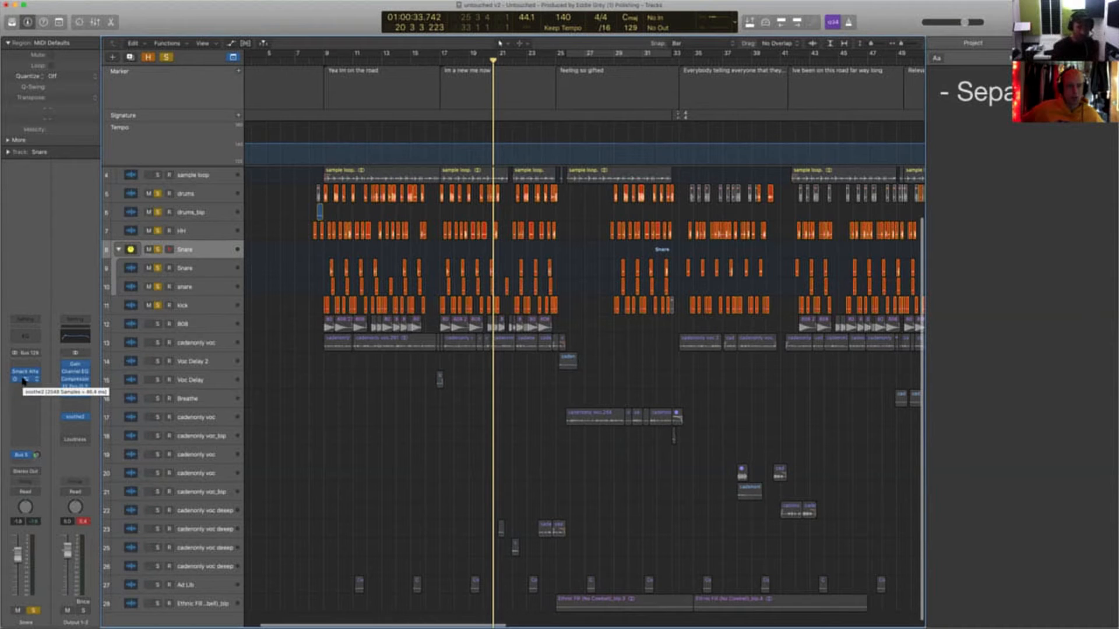
Review the soothe2 settings on the Snare stack, close the plug-in and clear all solos
left_click(23, 382)
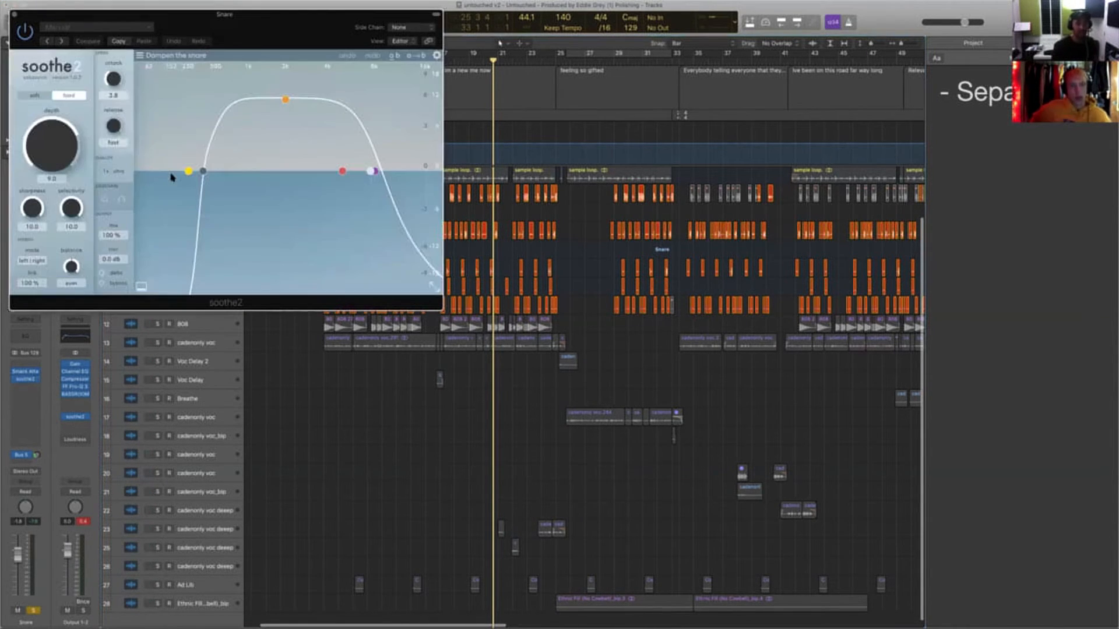
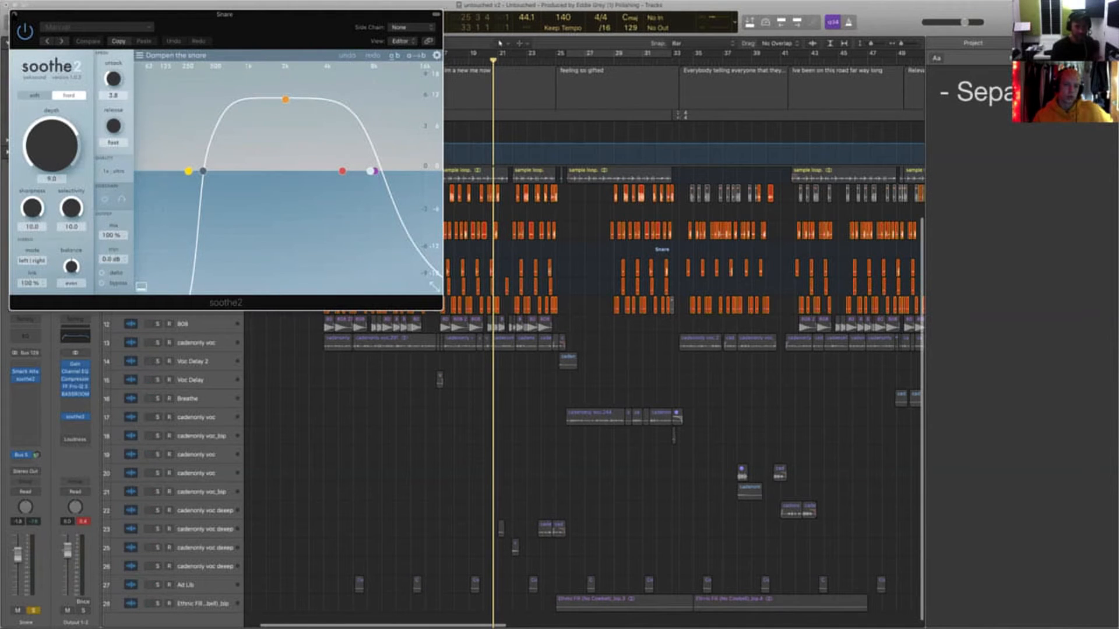
left_click(13, 14)
left_click(166, 57)
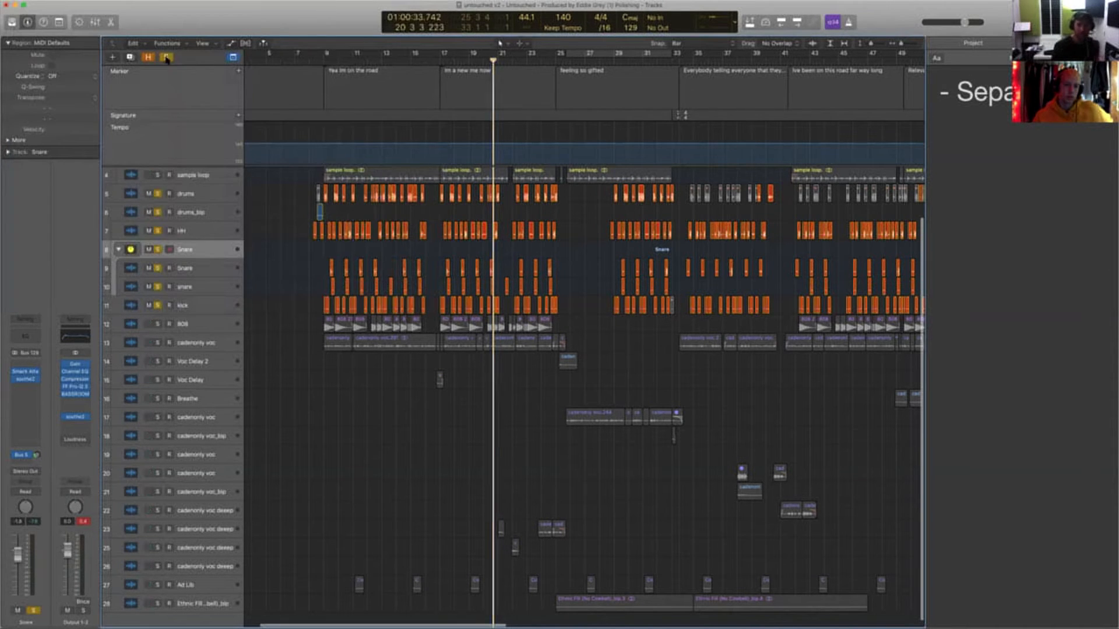
Play the full mix from about bar 20 to listen to the ad-libs
scroll(497, 412, "down", 1)
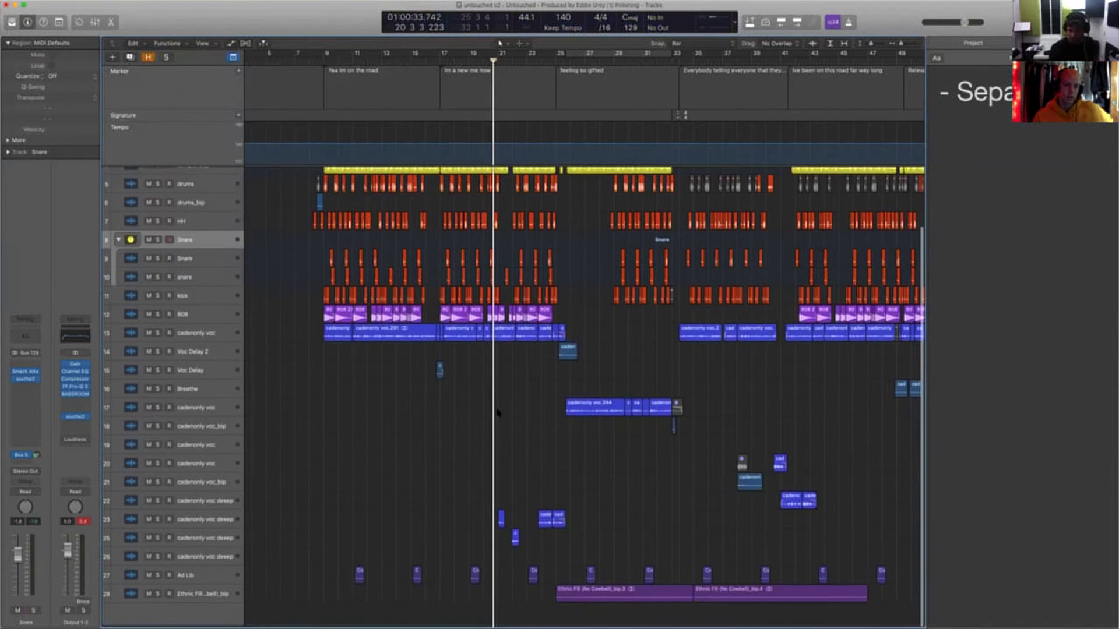
scroll(497, 412, "right", 8)
scroll(497, 412, "right", 2)
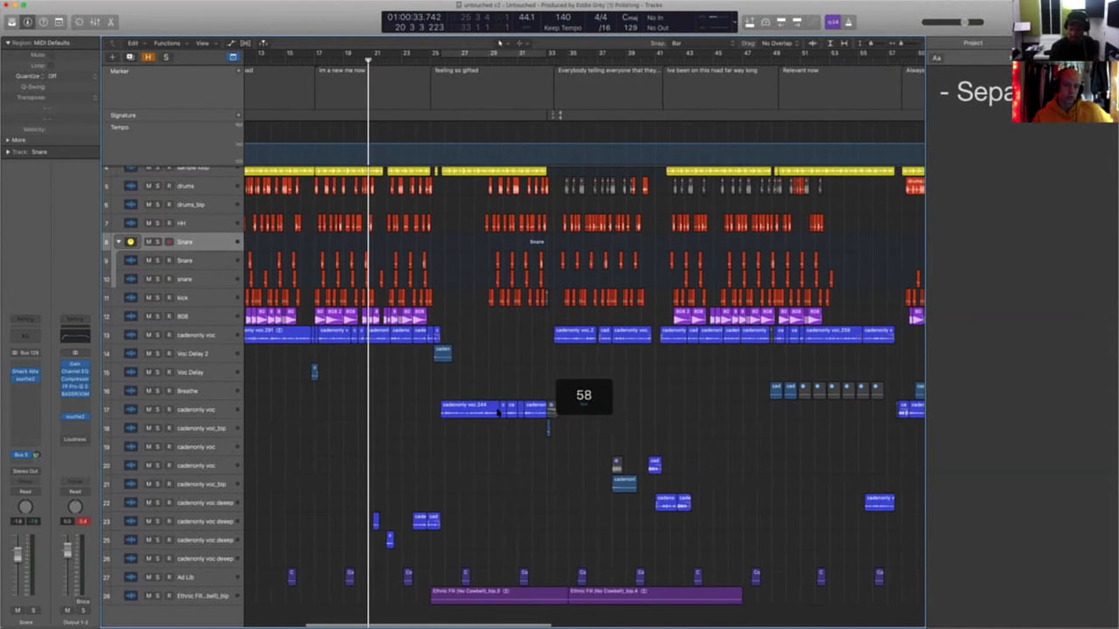
key("space")
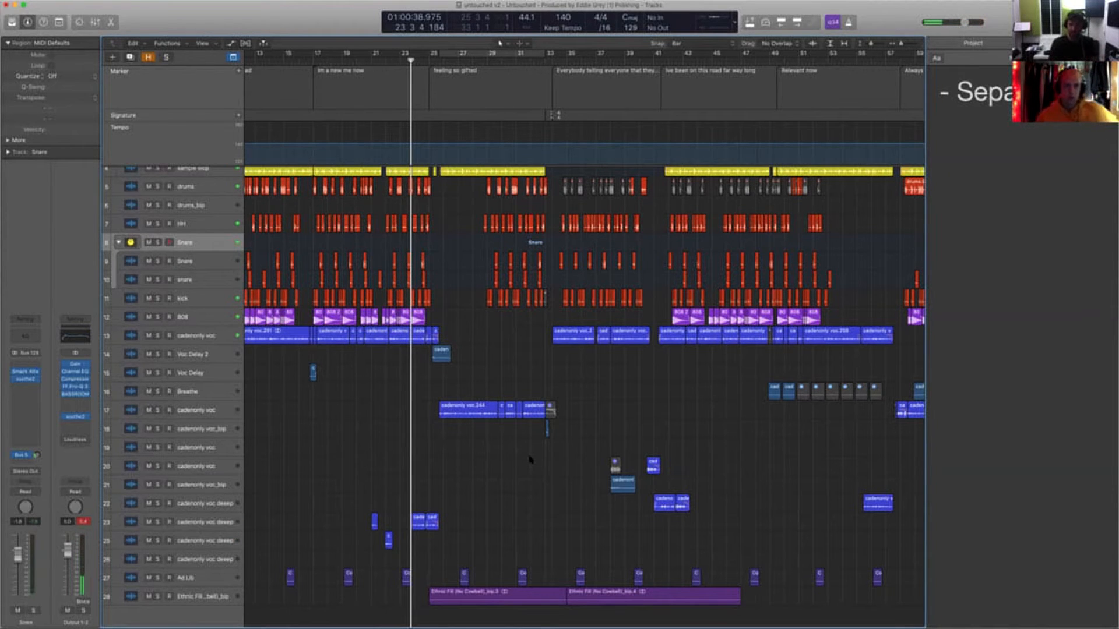
Add a second item "- Pan the ad Lib" to the project notes
left_click(978, 156)
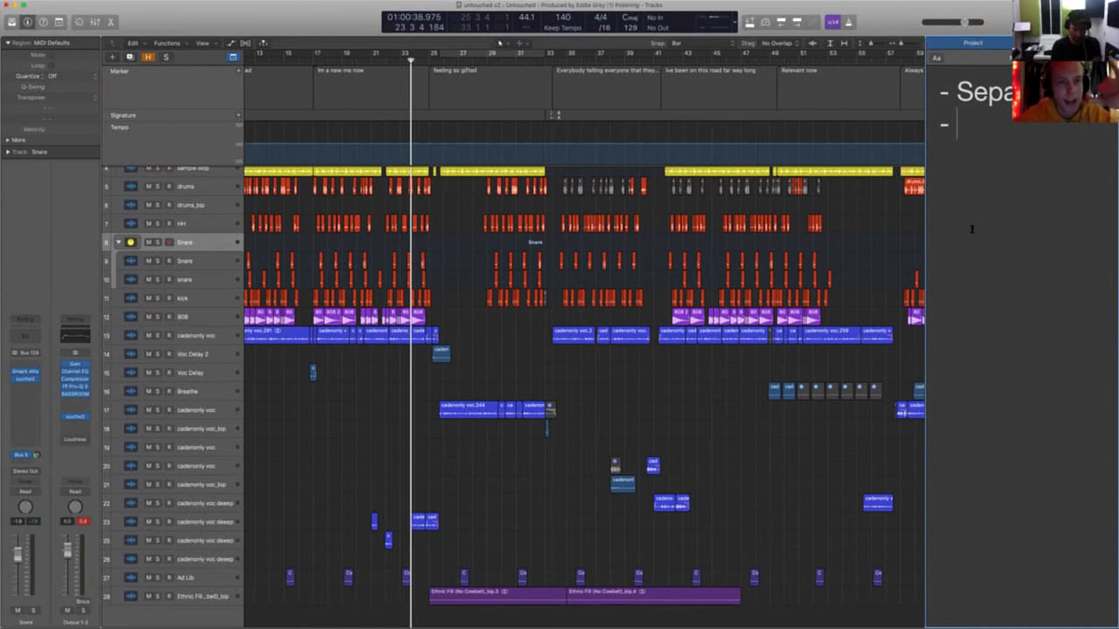
type("an the a")
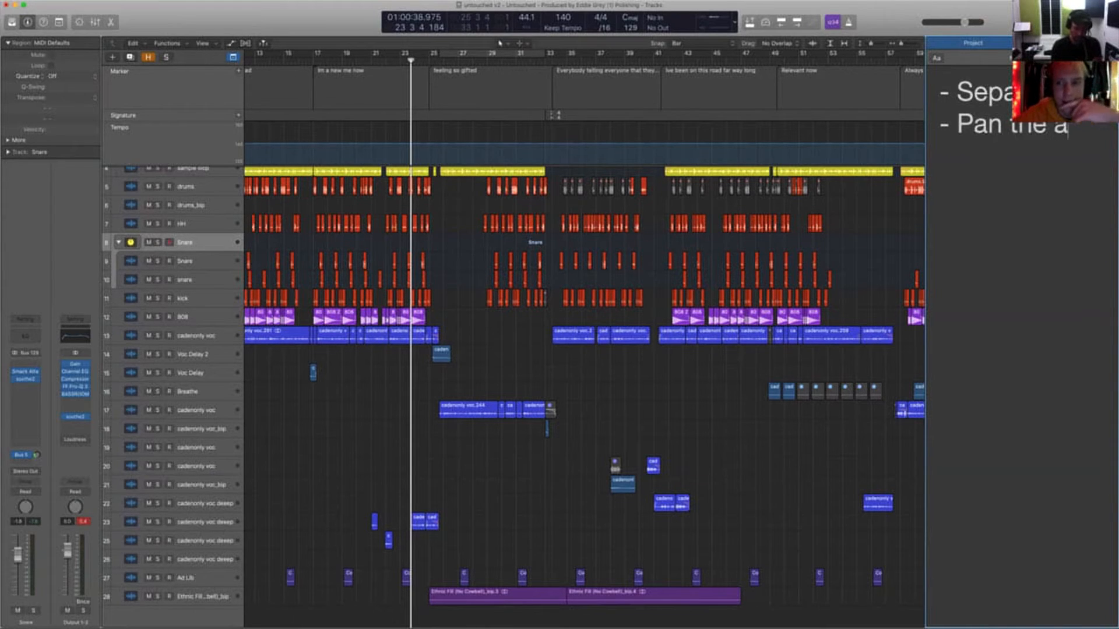
type("d Lib")
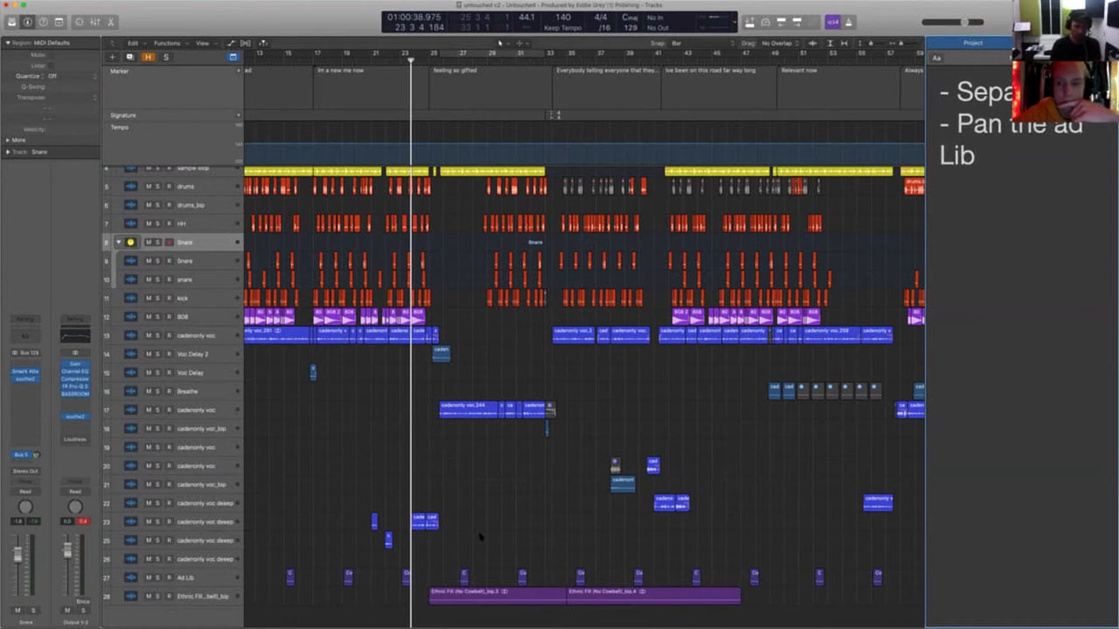
Create a new track with the same settings as the Ad Lib track directly beneath it
left_click(210, 578)
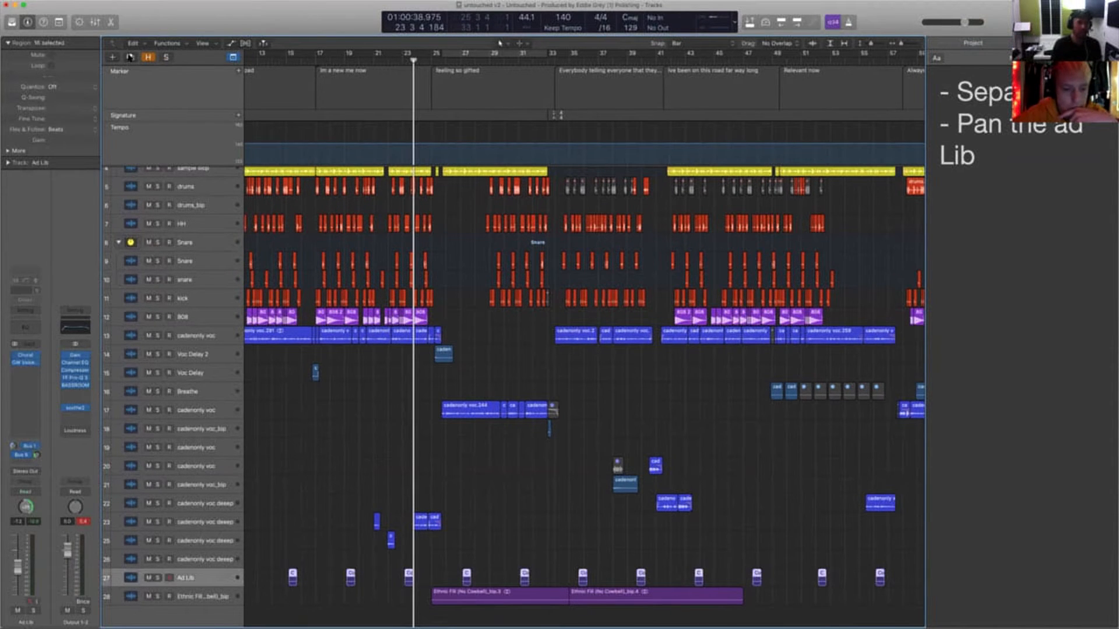
key("super+d")
key("super+Left")
key("super+Left")
key("super+Left")
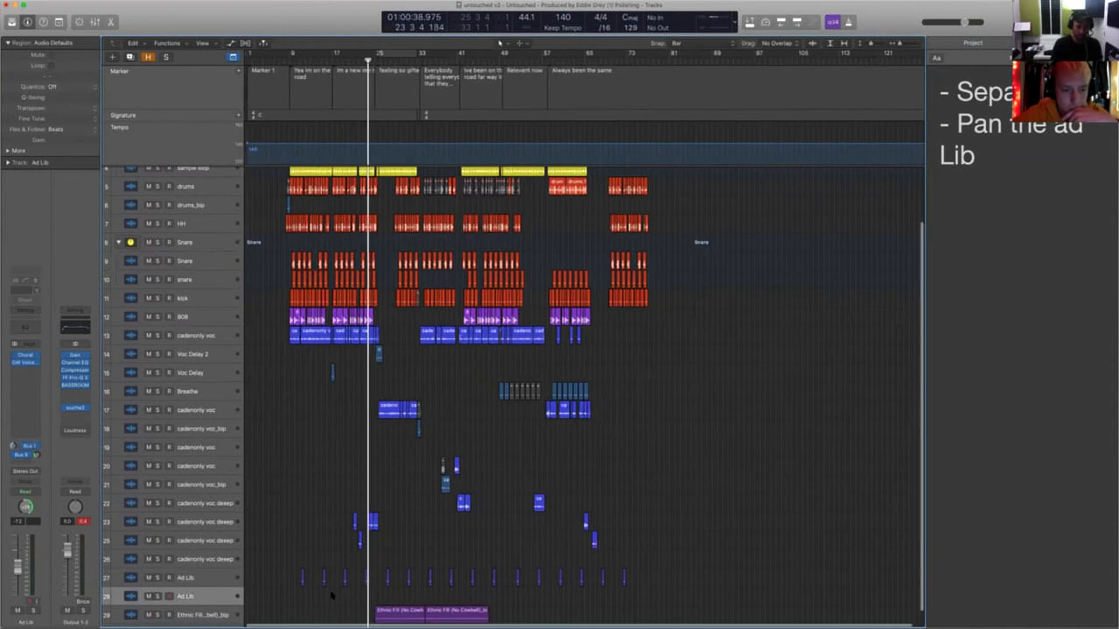
Move every second ad-lib region from the original Ad Lib track down to the duplicate track
left_click_drag(321, 579, 500, 598)
left_click(500, 580)
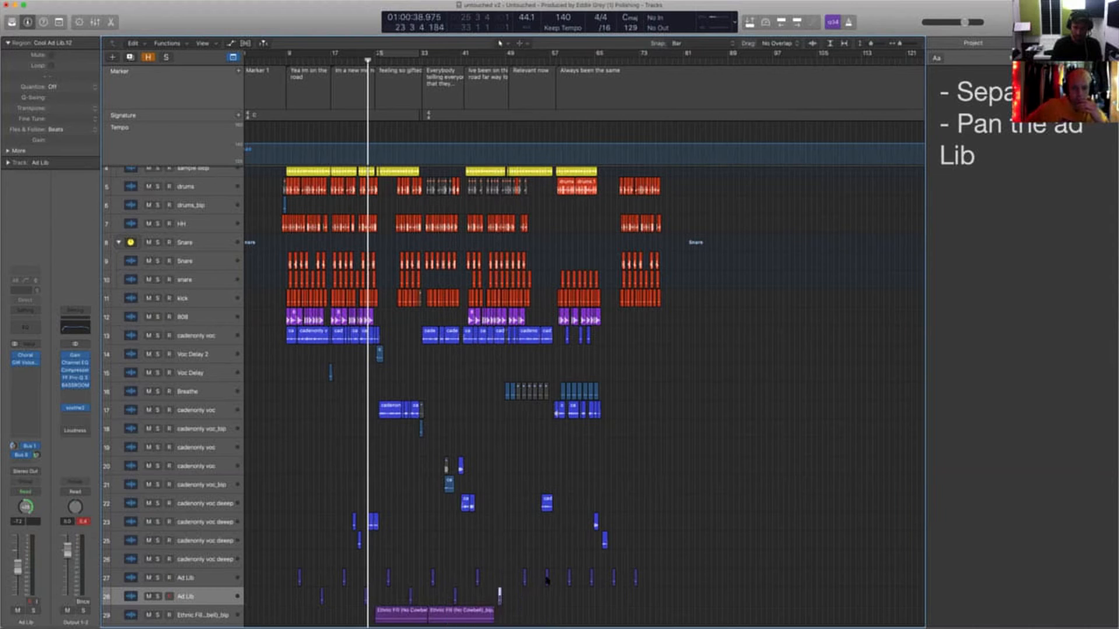
left_click(546, 578)
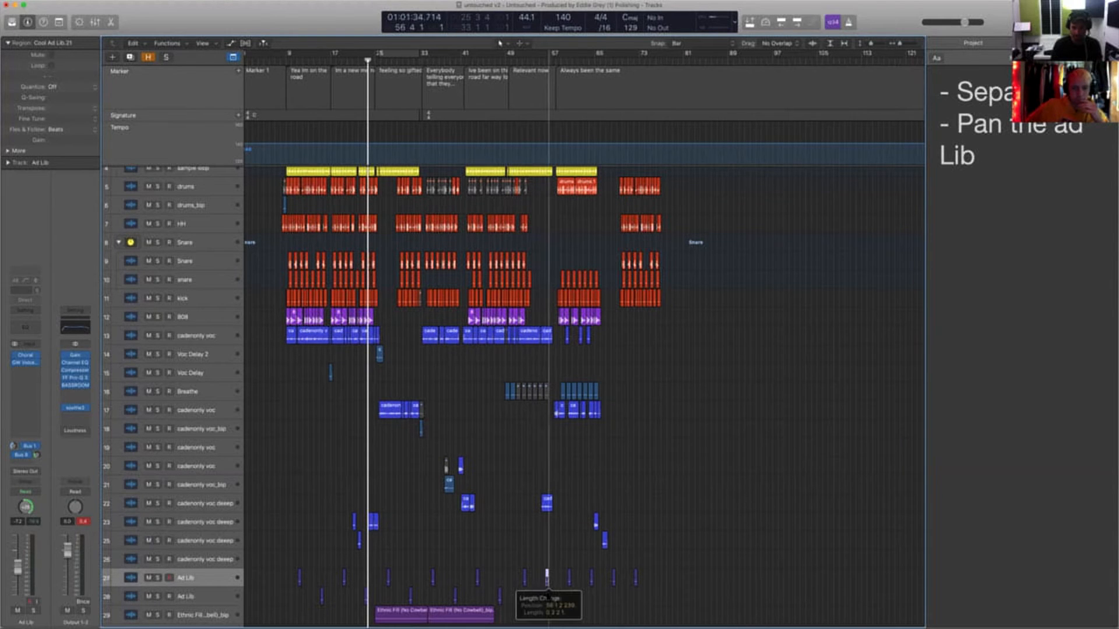
left_click_drag(546, 579, 634, 597)
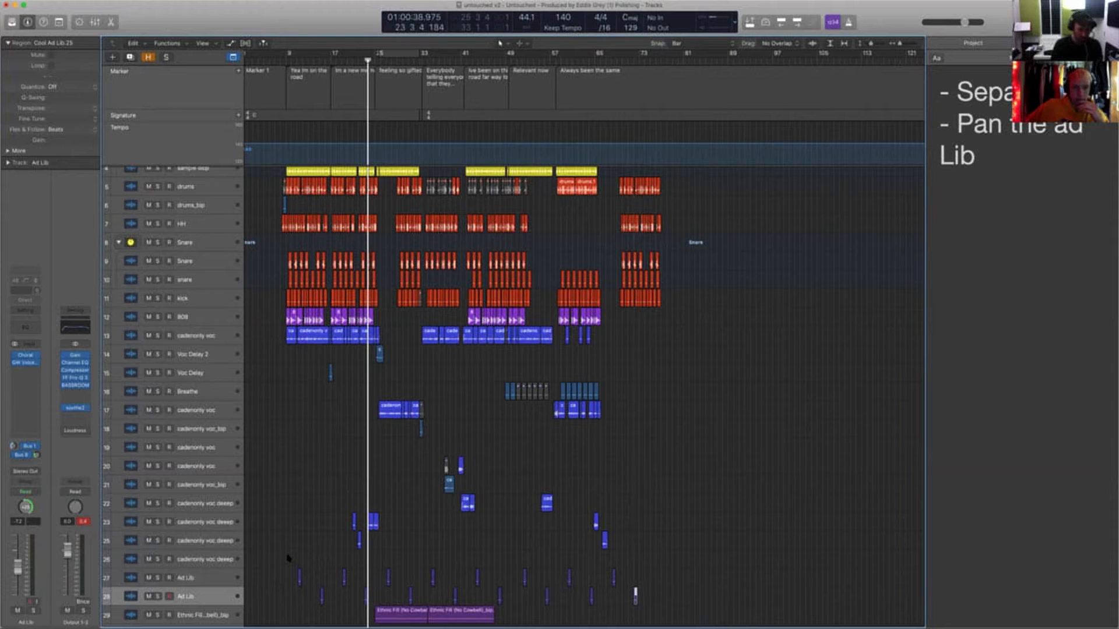
Pan the duplicate Ad Lib track left, opposite the original, and play the mix from bar 9
left_click(288, 558, "shift")
left_click(201, 576)
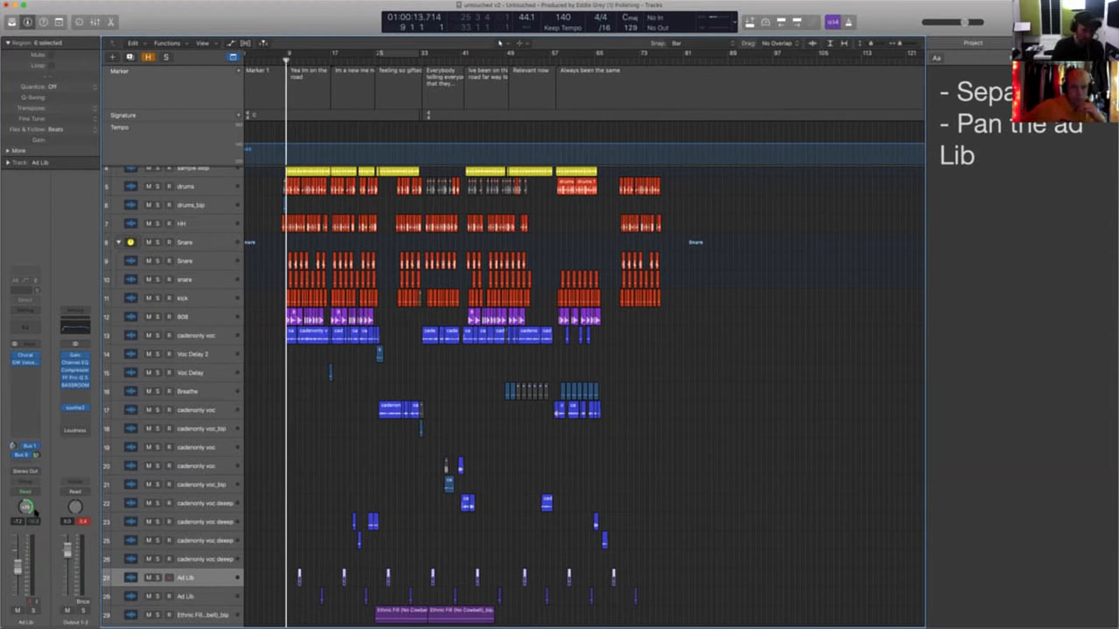
left_click(196, 595)
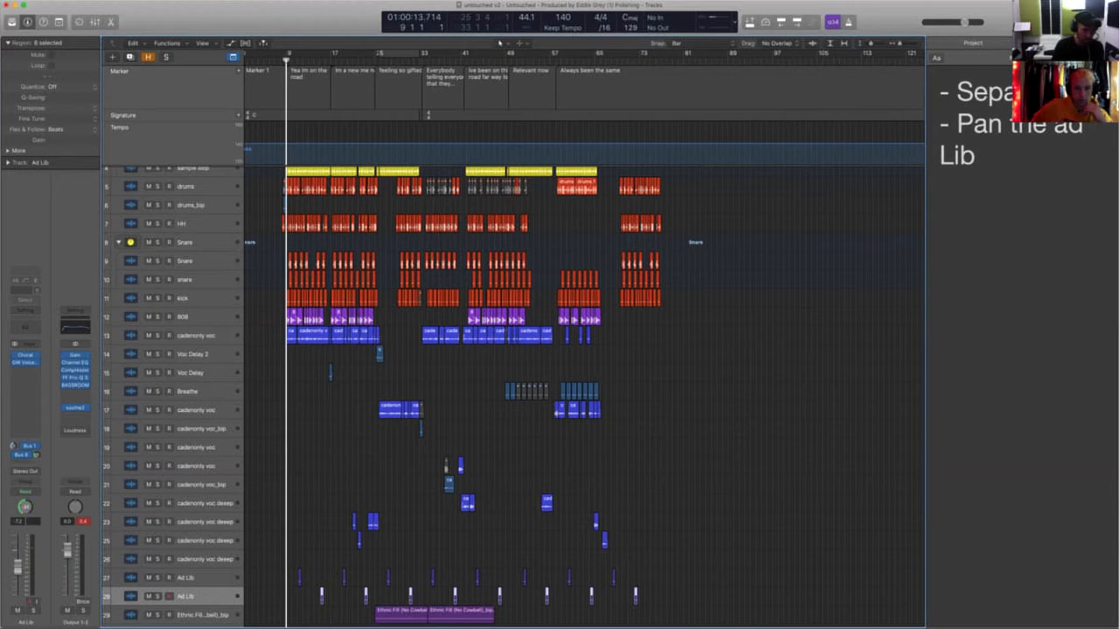
key("space")
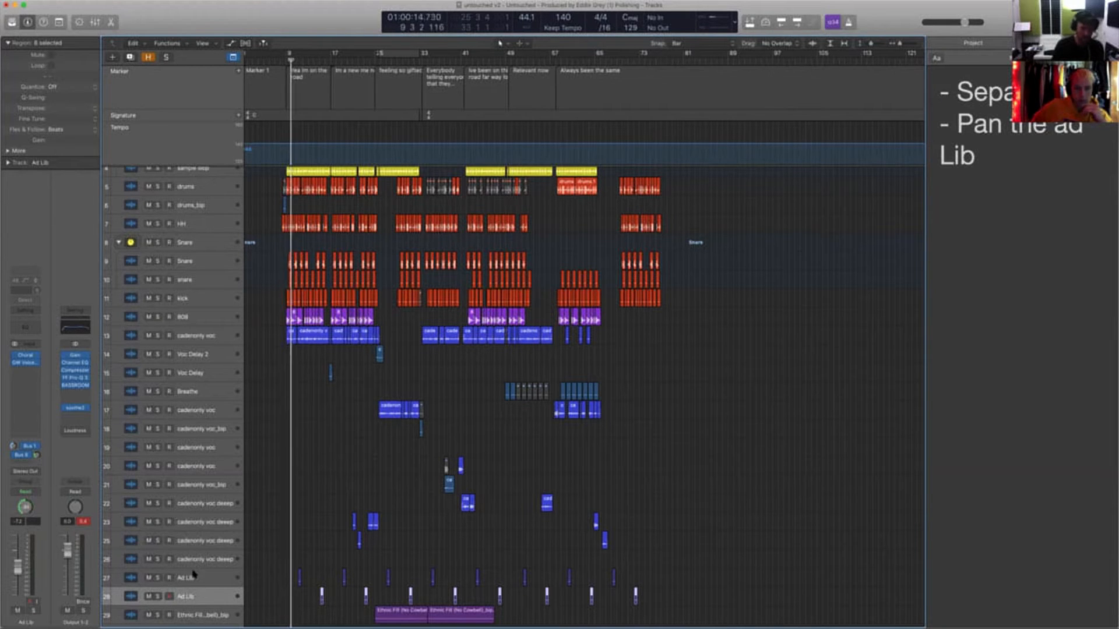
Rename the original ad-lib track "Ad Lib (R)" and the duplicate "Ad Lib (L)"
left_click(194, 577)
double_click(194, 577)
key("Right")
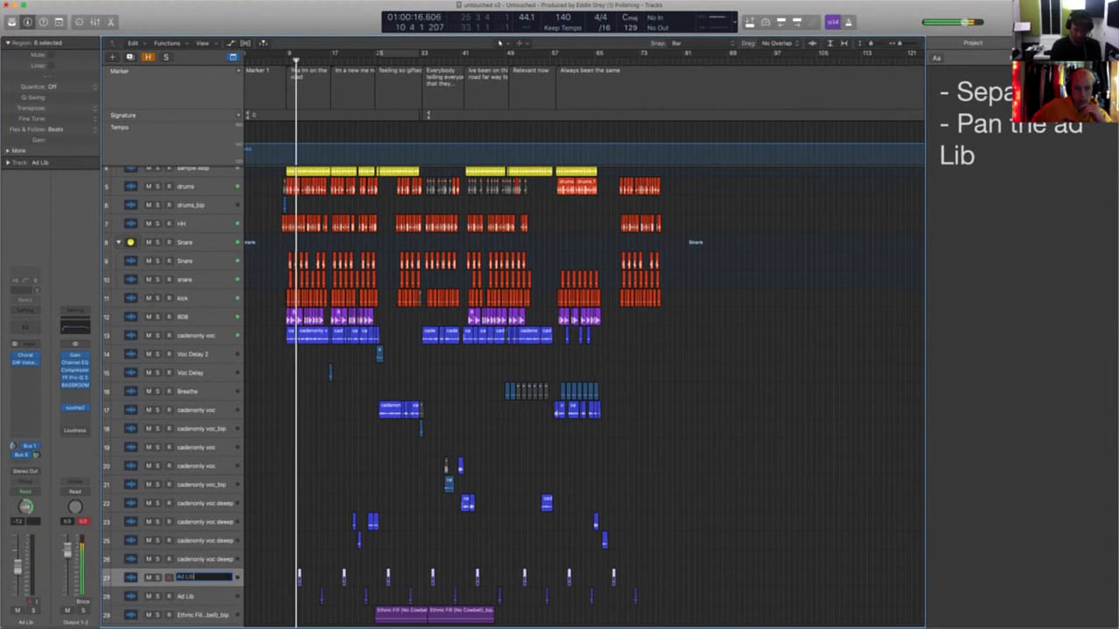
type("(R)")
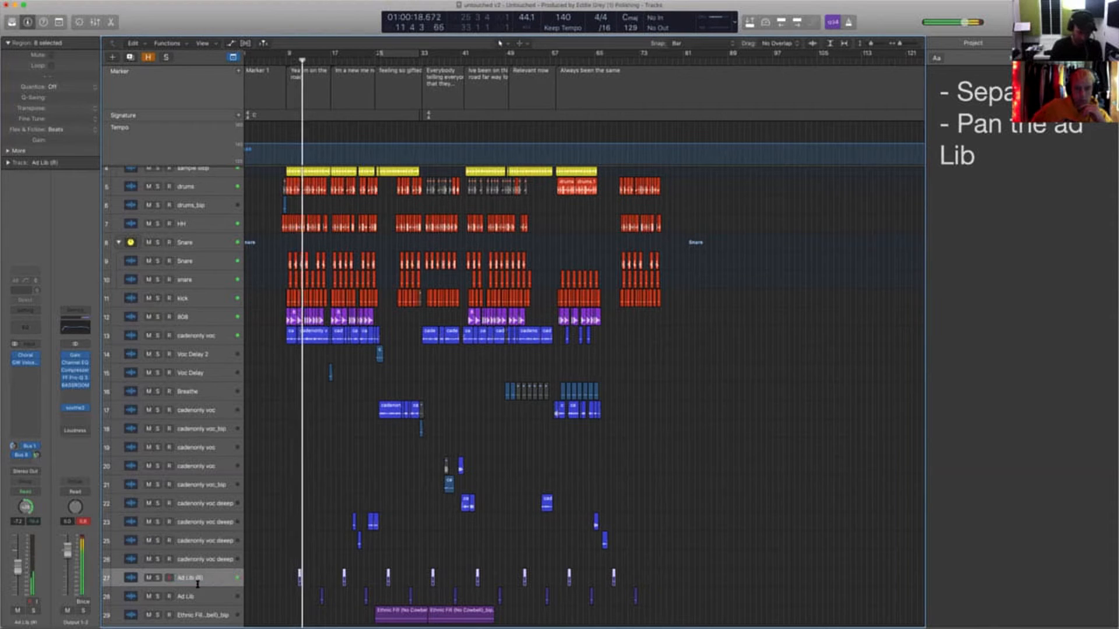
double_click(204, 595)
key("Right")
type("(L")
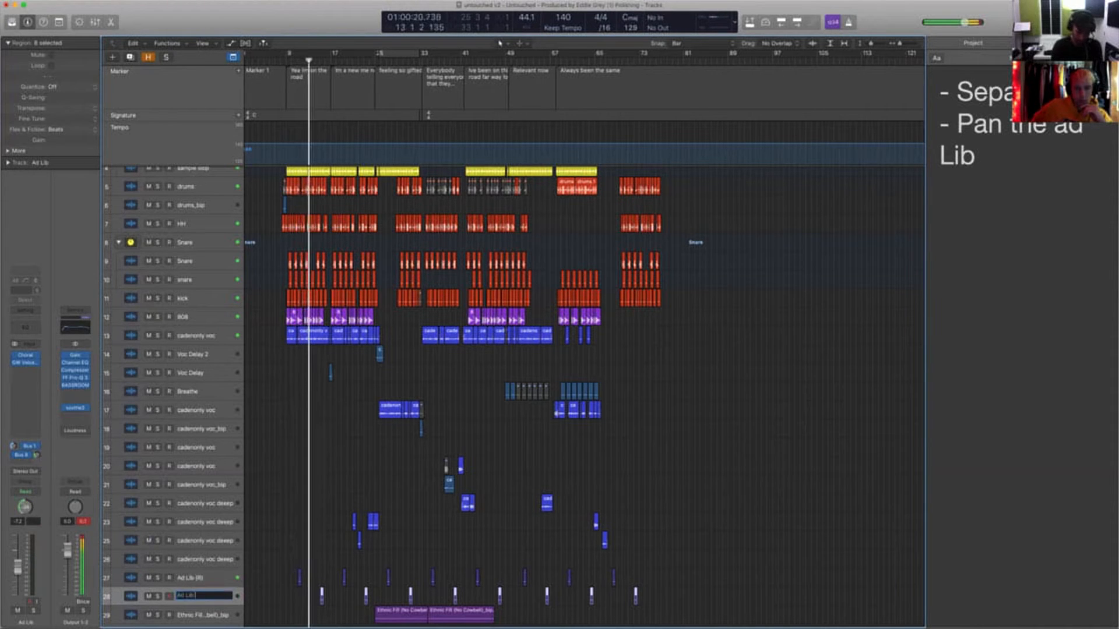
type(")")
key("Return")
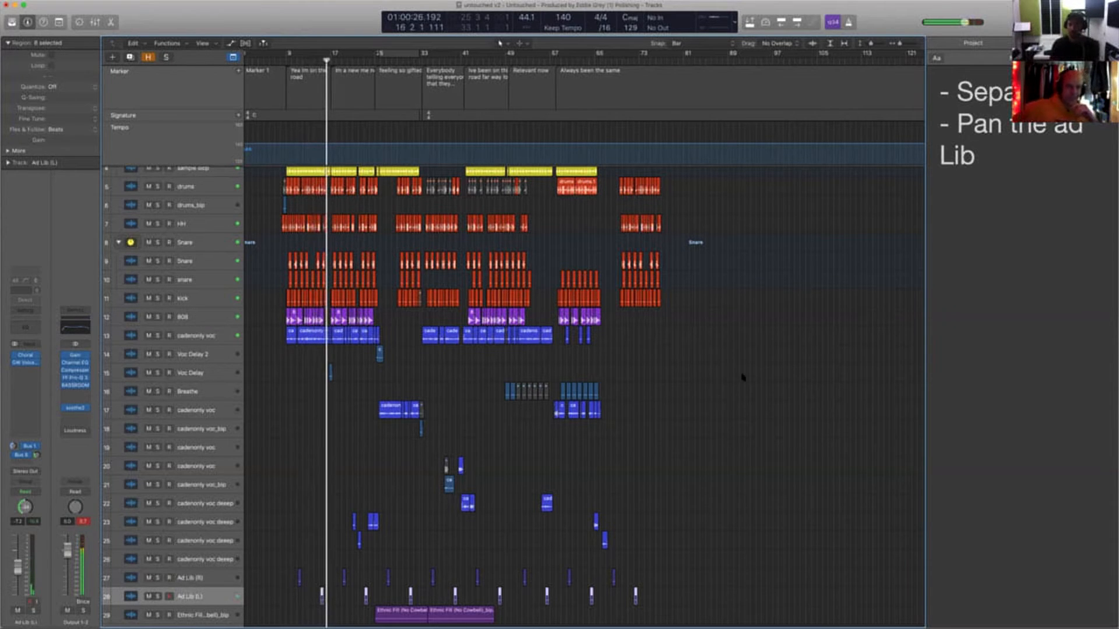
Delete the text "Pan the ad Lib" from the project notes, keeping its bullet dash
left_click_drag(977, 165, 963, 124)
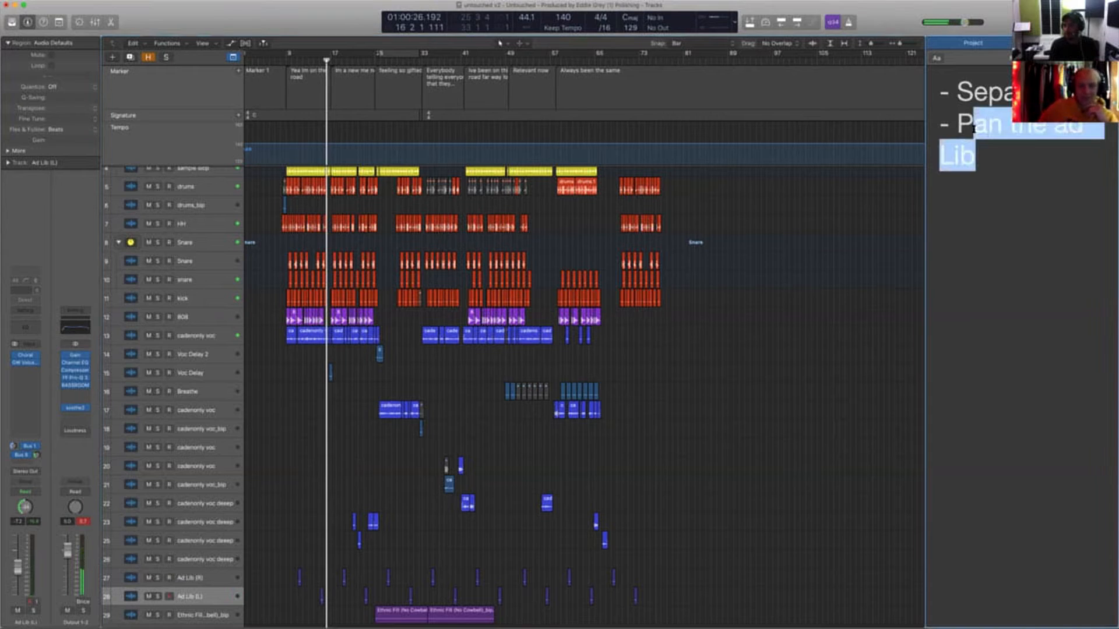
key("BackSpace")
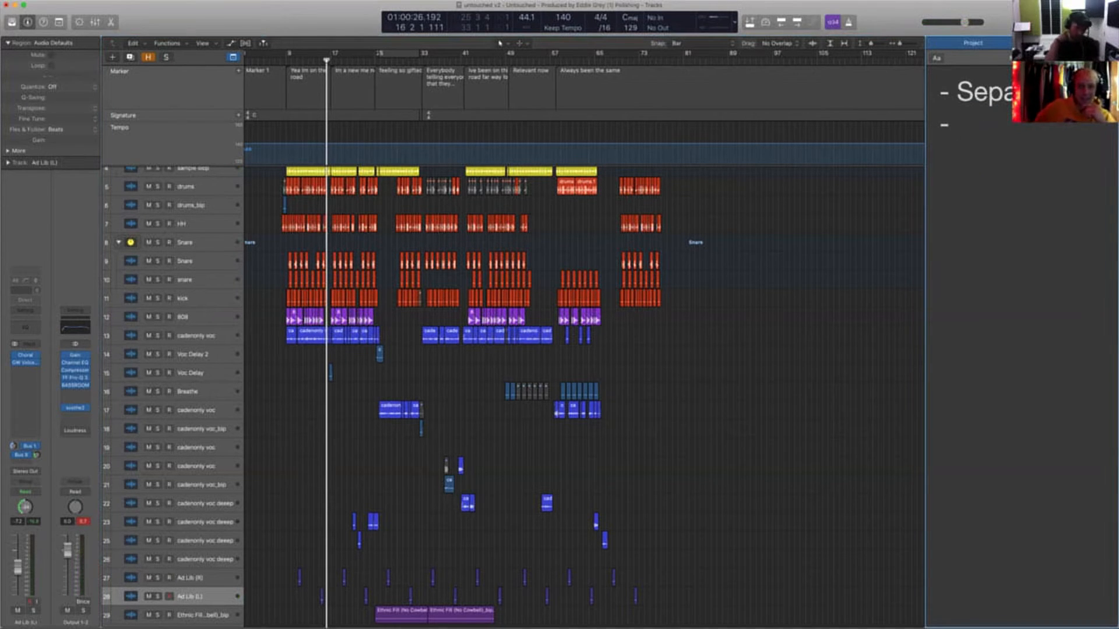
left_click(808, 330)
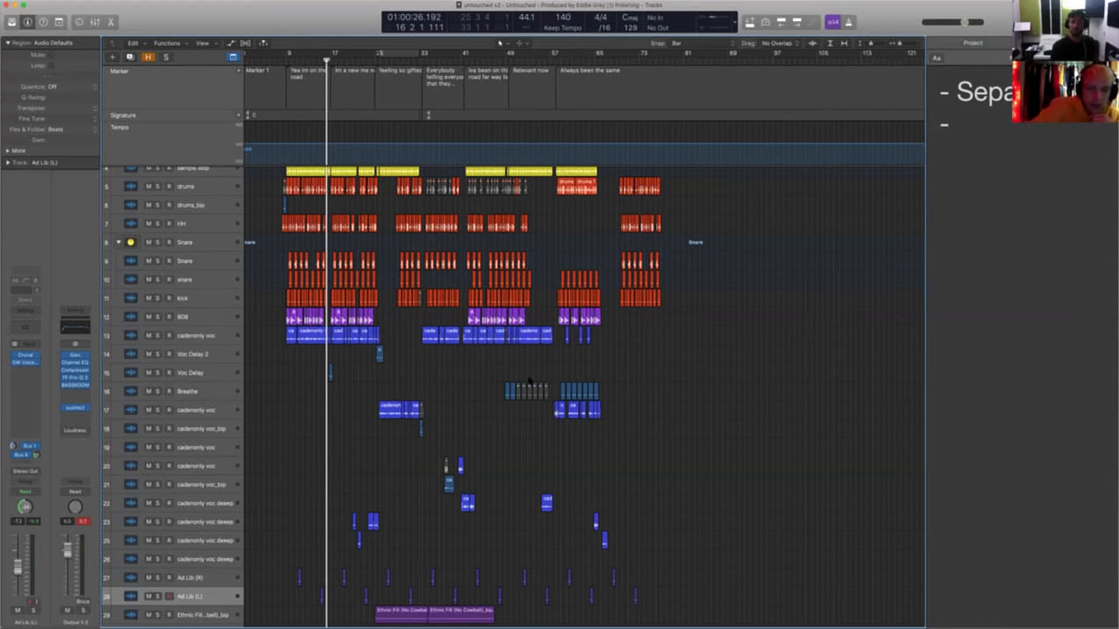
Look over the song-section markers and the drum and vocal regions arranged beneath them
left_click(524, 90)
left_click(479, 88)
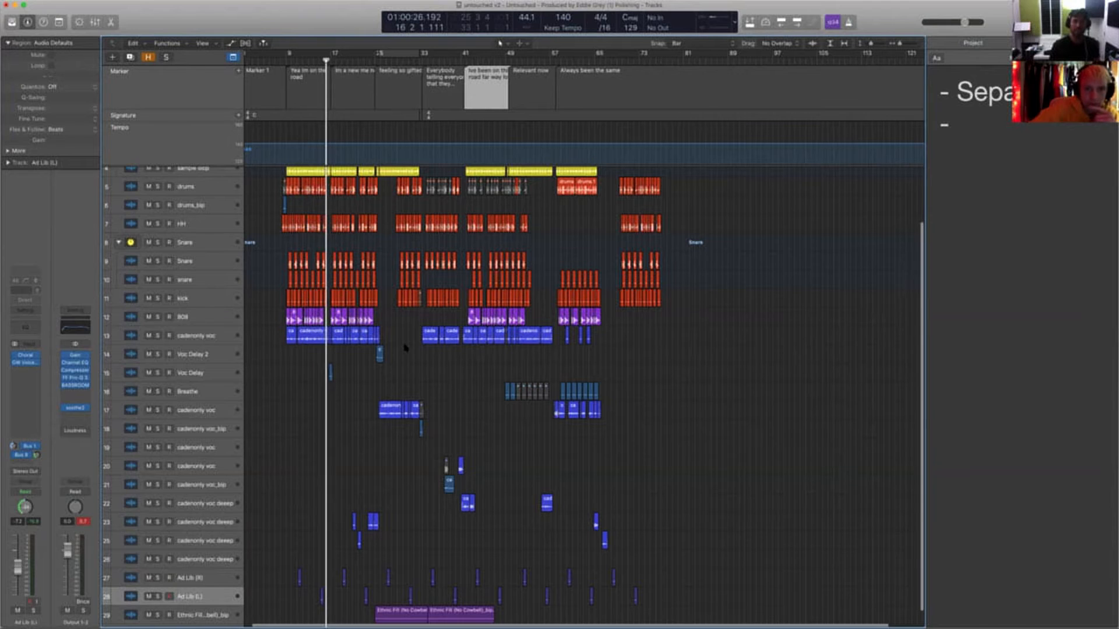
scroll(406, 348, "up", 5)
scroll(377, 221, "down", 5)
scroll(377, 221, "down", 1)
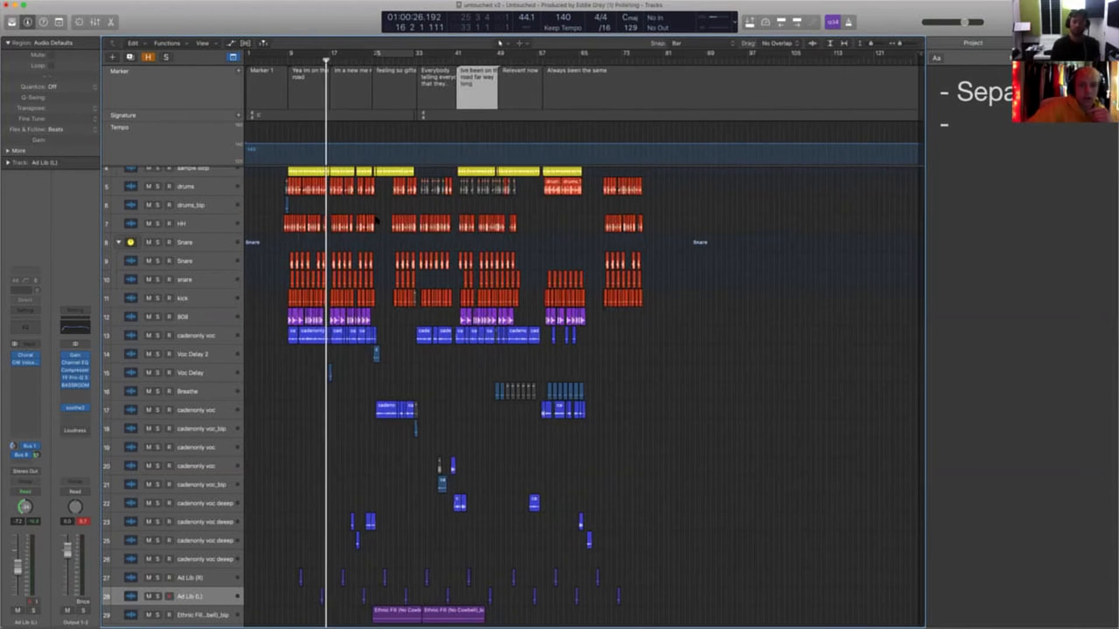
left_click(353, 80)
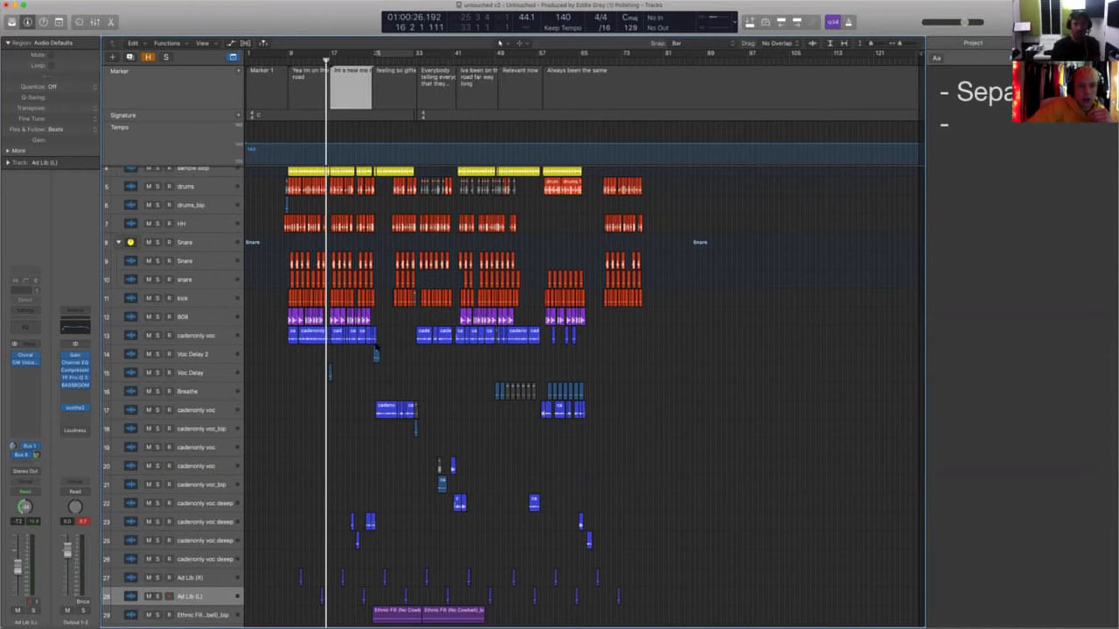
scroll(372, 464, "up", 3)
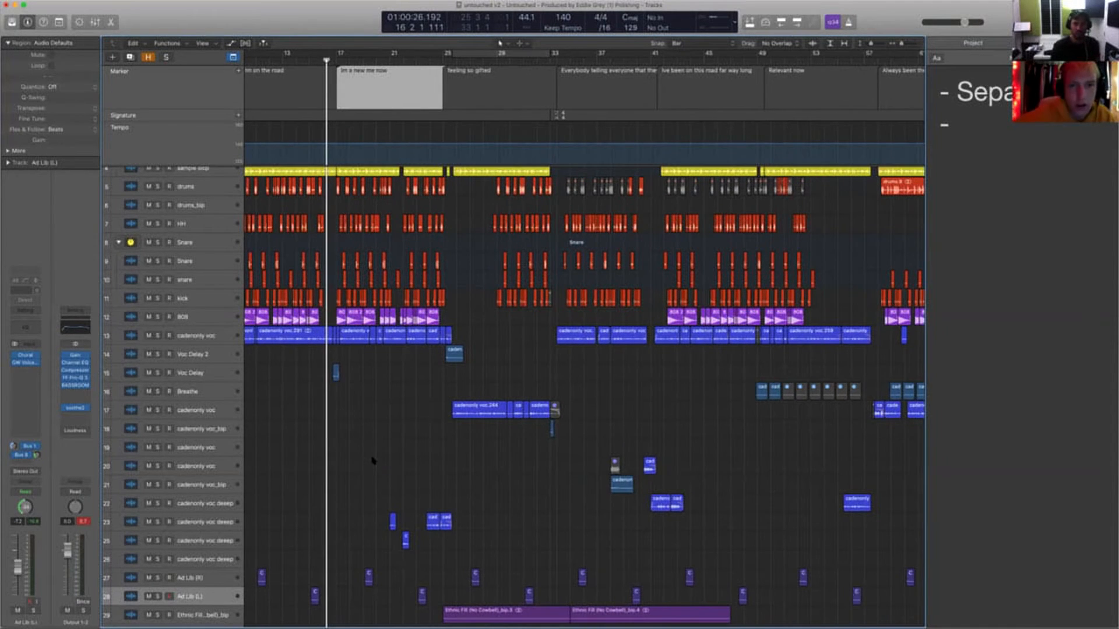
scroll(372, 461, "down", 2)
Color the "feeling so gifted" marker magenta
left_click(464, 92)
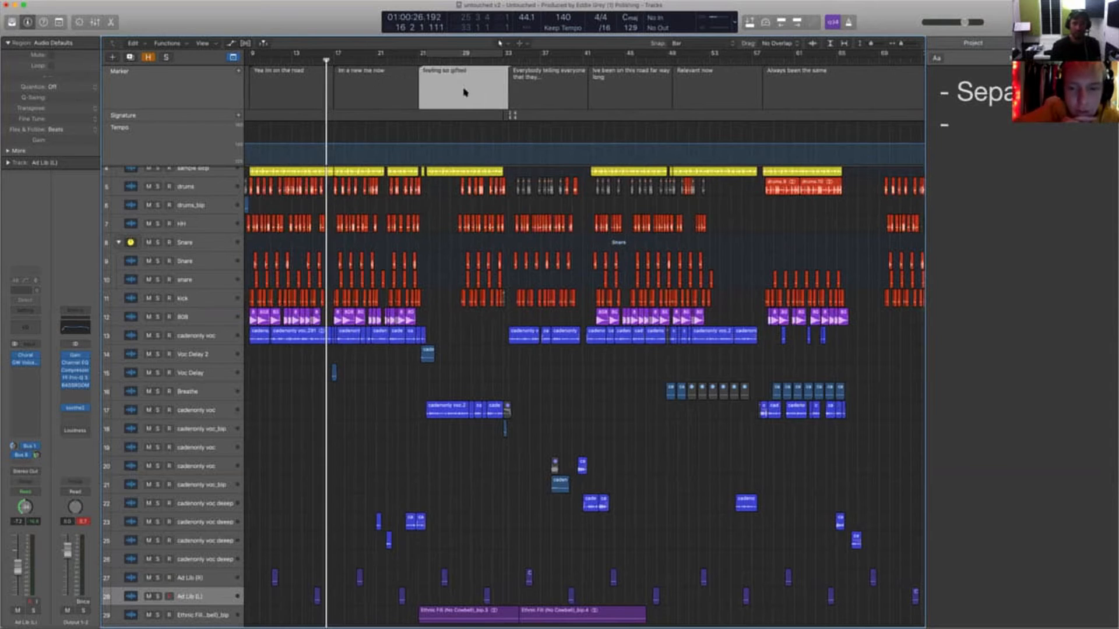
key("alt+c")
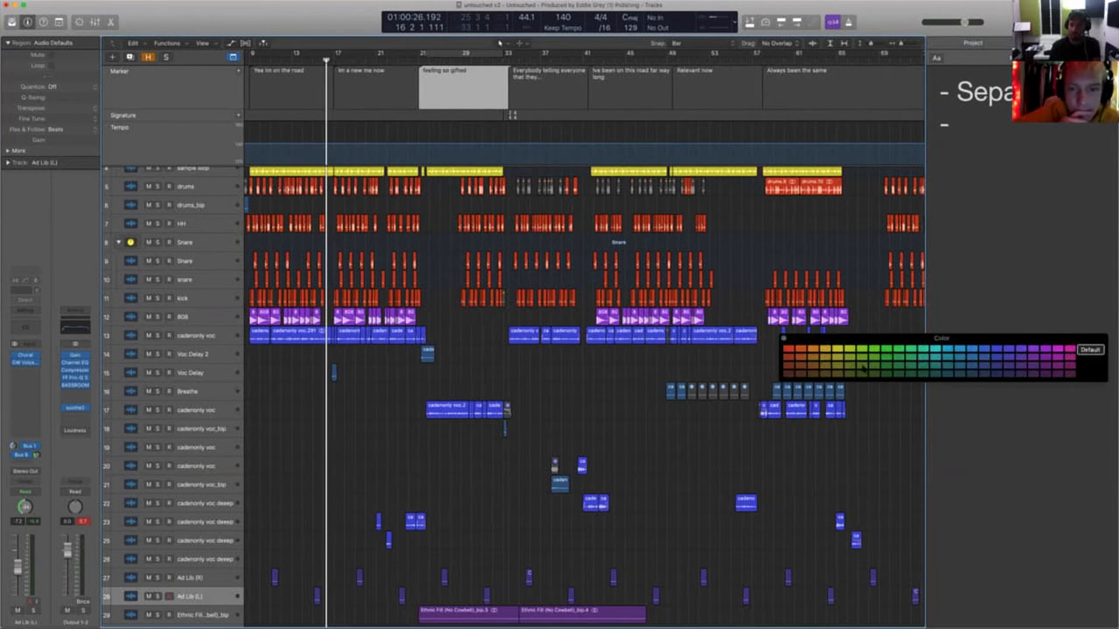
left_click(1071, 349)
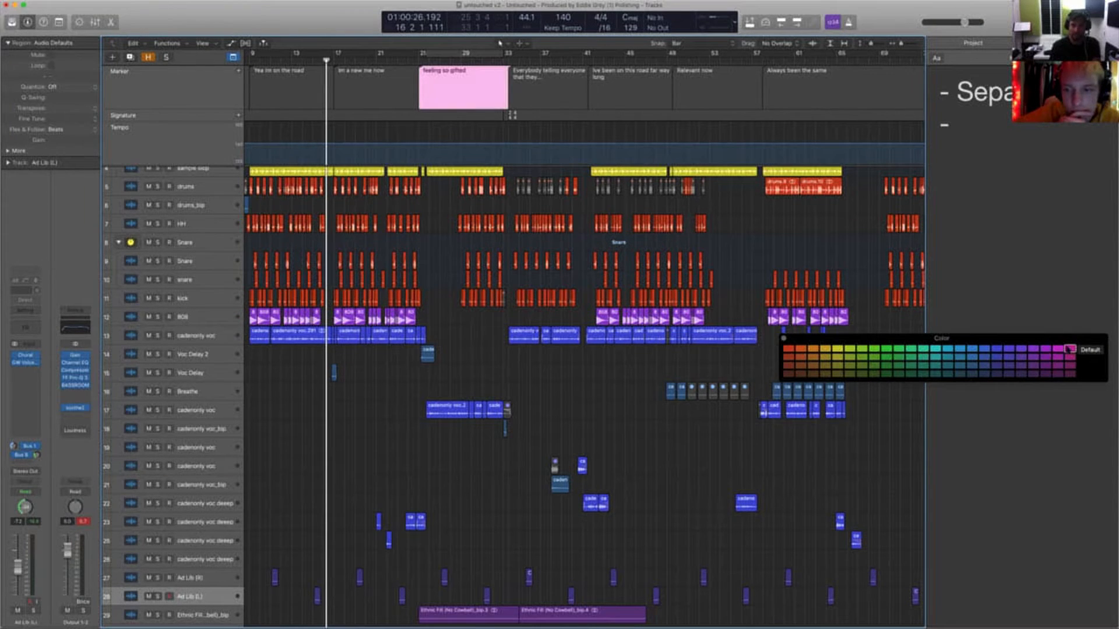
left_click(735, 248)
Color the "Relevant now" marker the same magenta and close the color palette
scroll(583, 385, "right", 5)
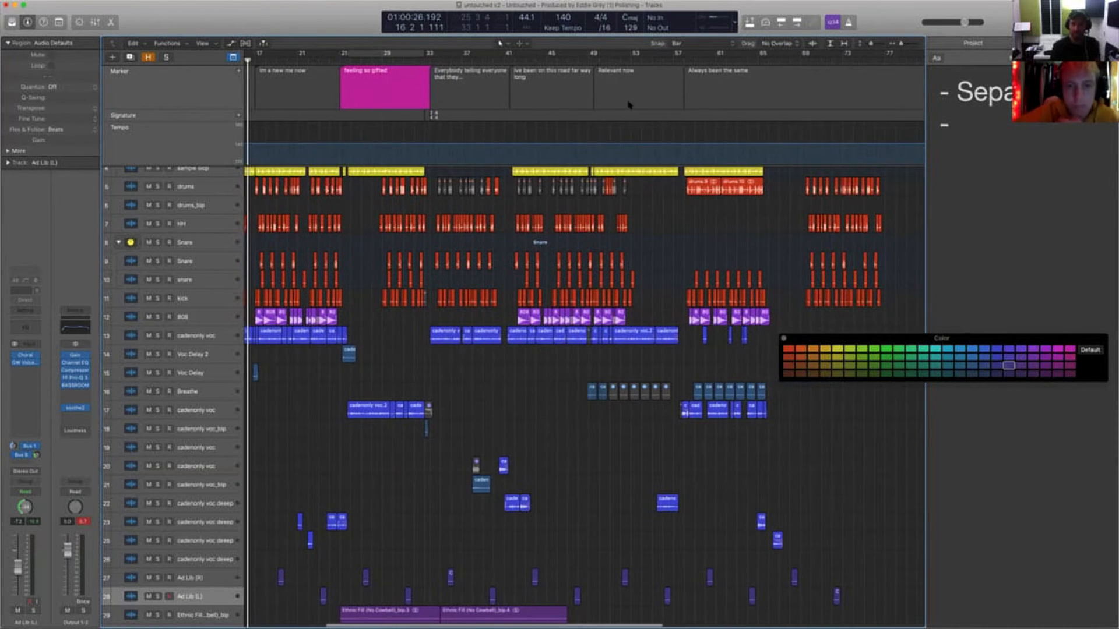
left_click(625, 95)
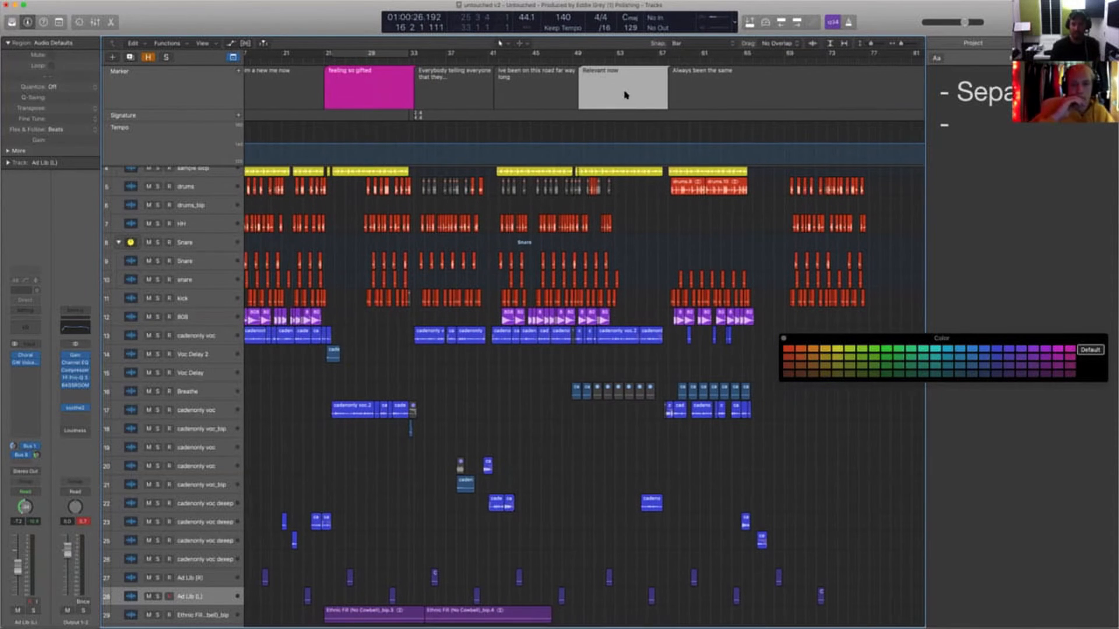
scroll(625, 95, "right", 3)
left_click(626, 95)
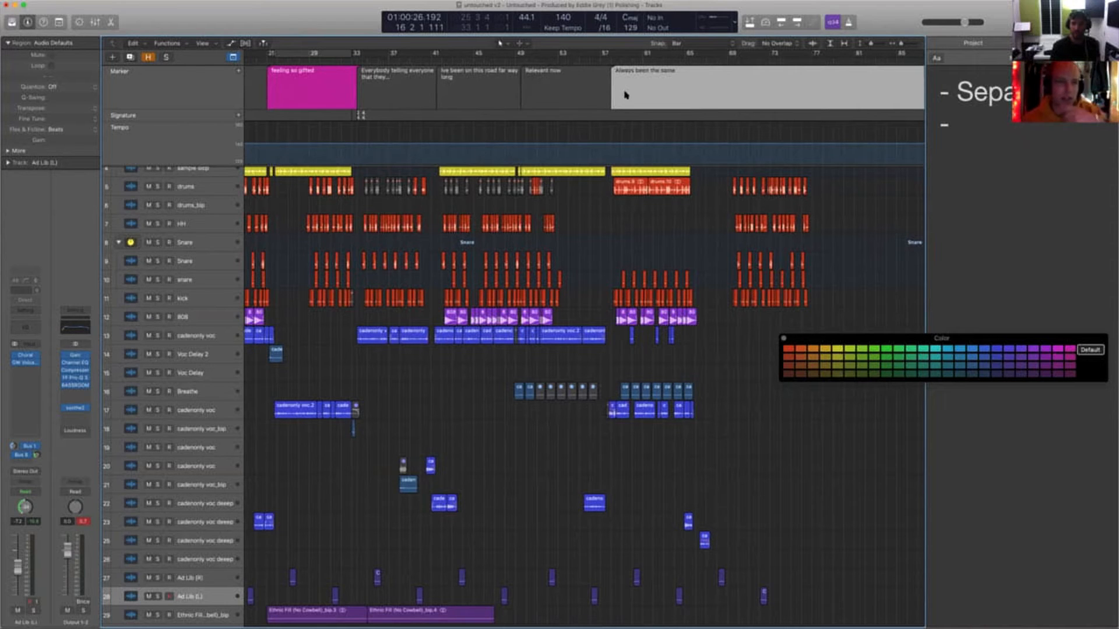
left_click(571, 94)
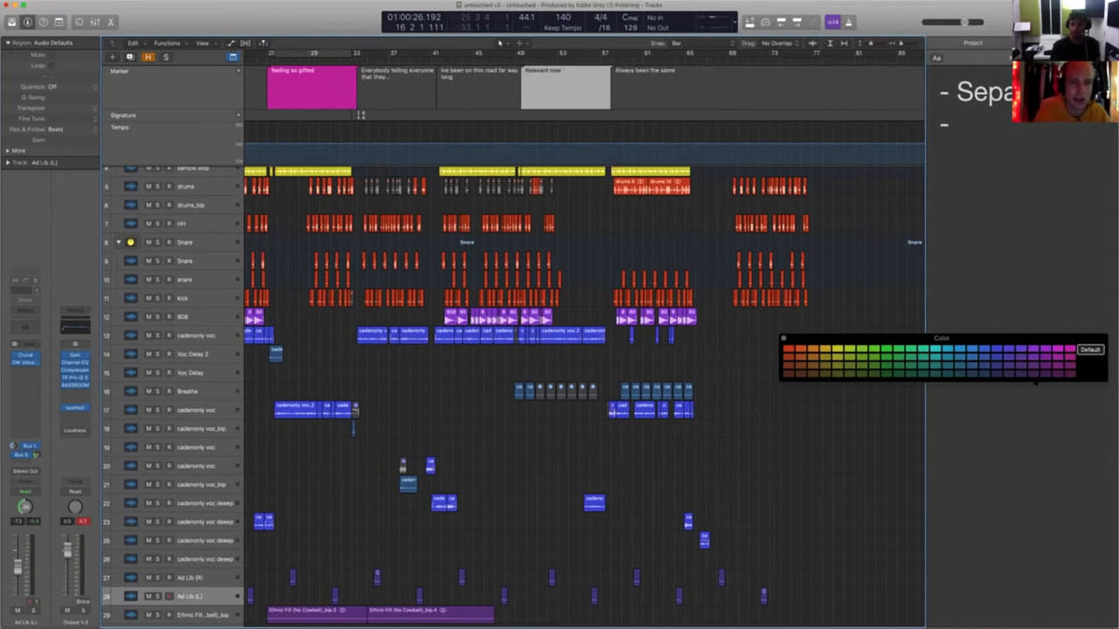
left_click(1070, 348)
left_click(783, 338)
left_click(701, 404)
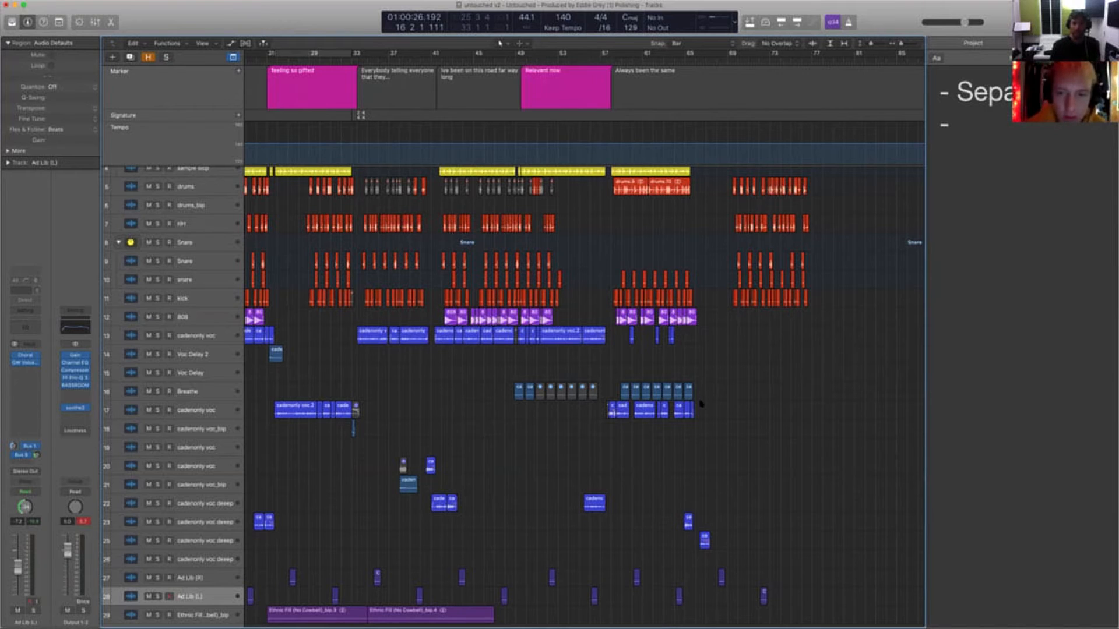
Move the playhead to the start of the "feeling so gifted" marker and play the mix from there
scroll(589, 396, "left", 3)
left_click(582, 79)
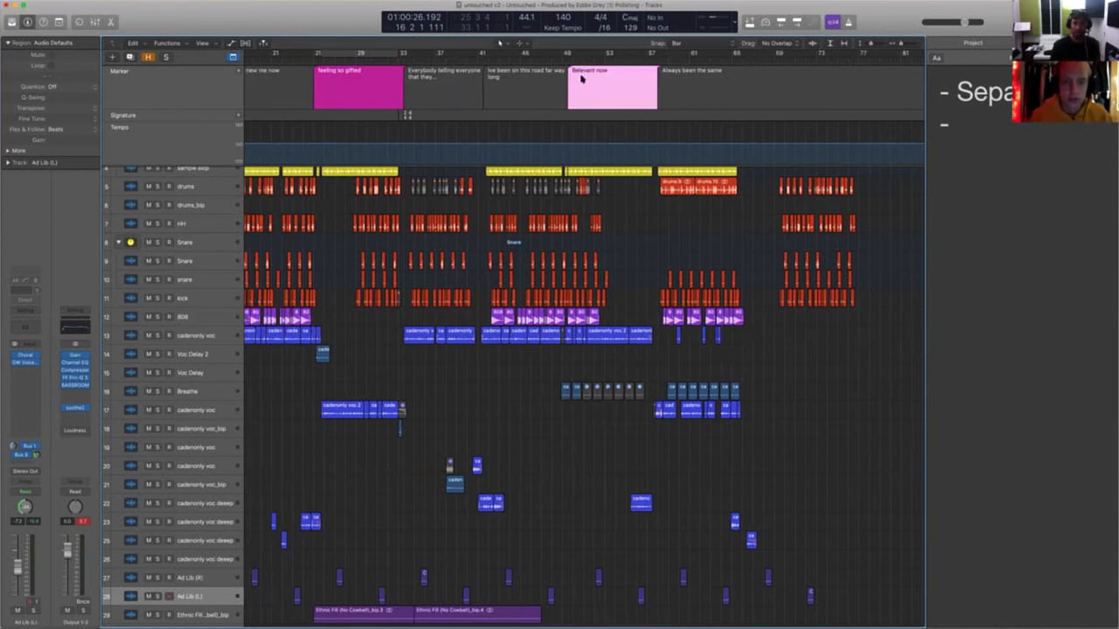
left_click(380, 87)
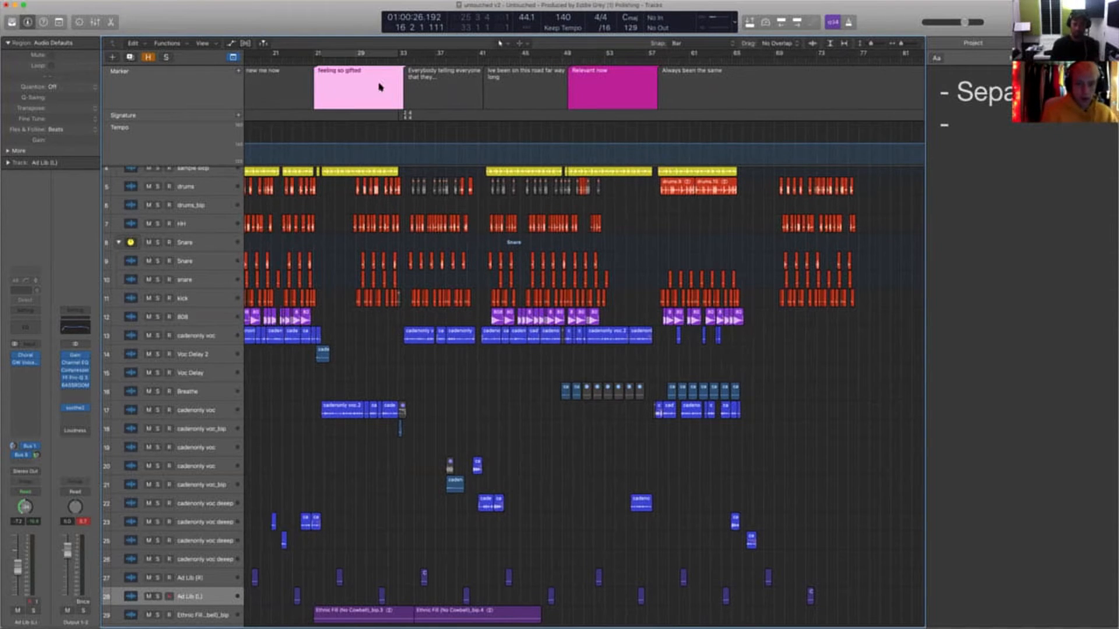
left_click(618, 92)
left_click(331, 81)
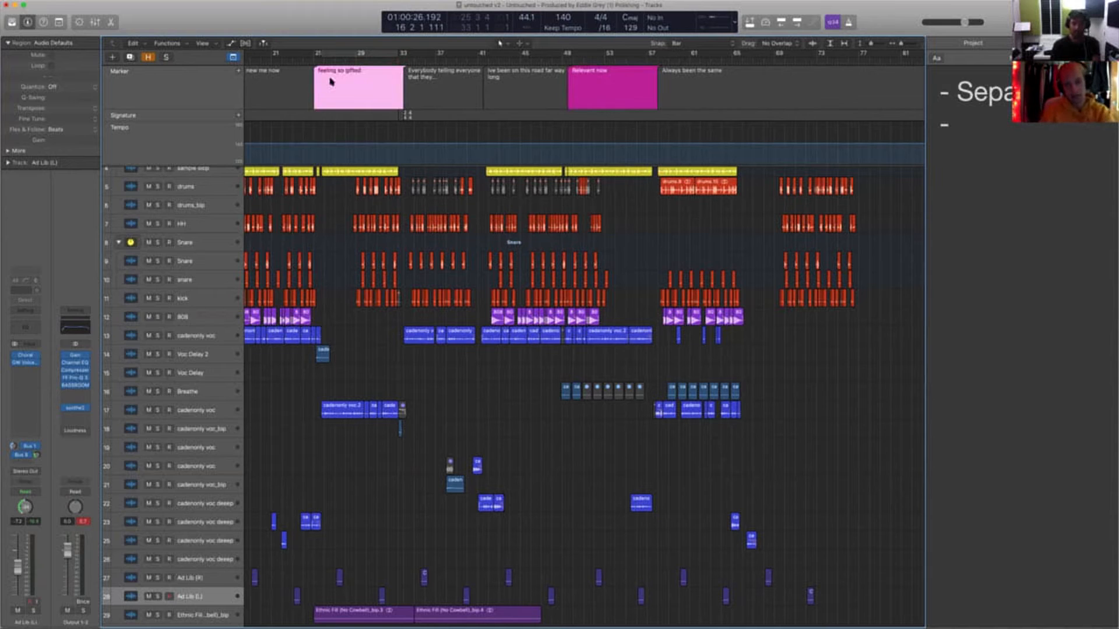
left_click(331, 81, "alt")
key("space")
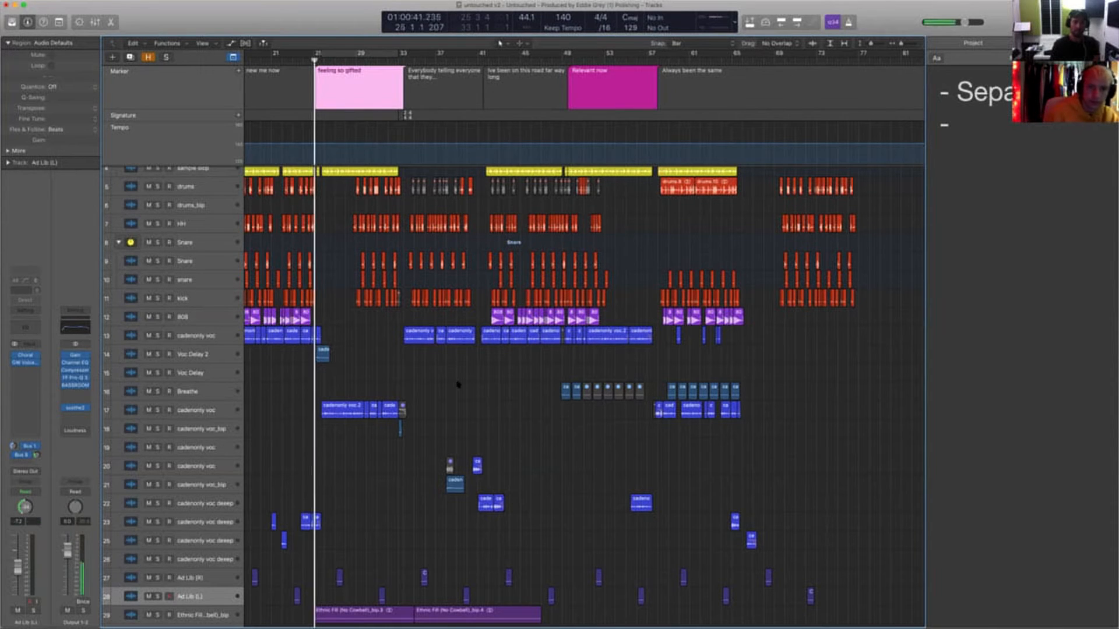
left_click(458, 384)
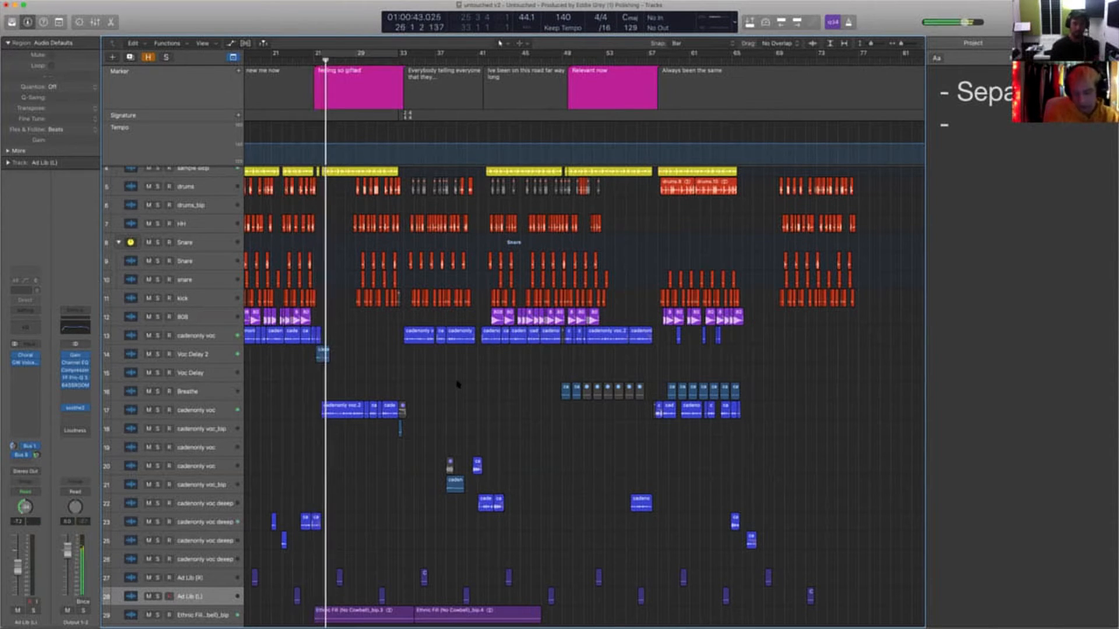
Lower the gain of all regions on vocal track 17 to about -0.2 dB during playback
scroll(458, 384, "down", 1)
scroll(458, 385, "down", 1)
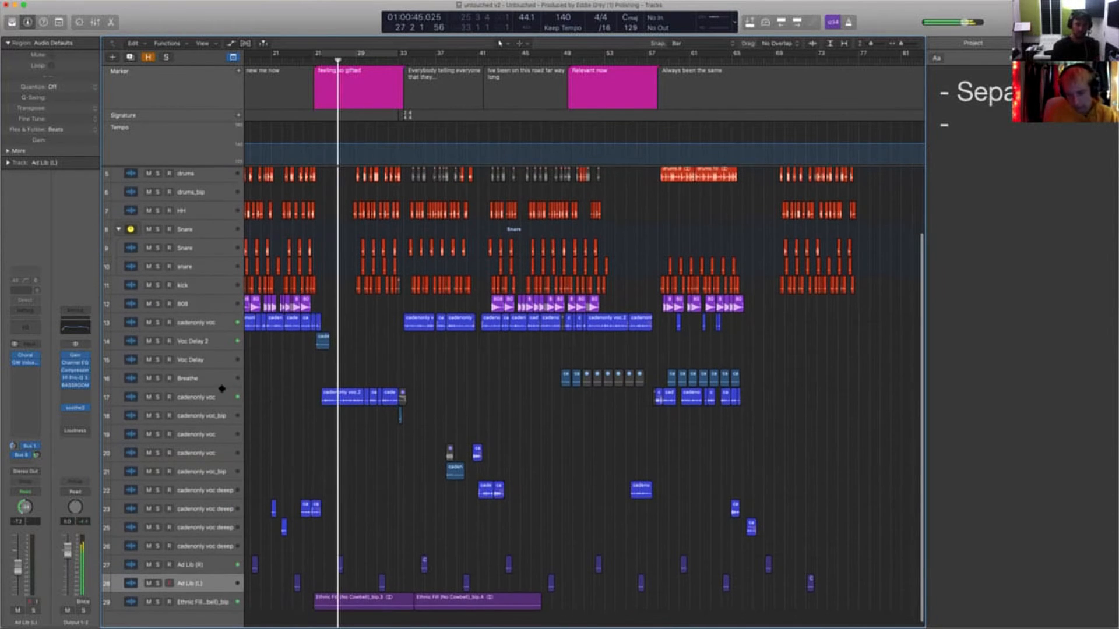
left_click(219, 394)
left_click_drag(58, 140, 58, 144)
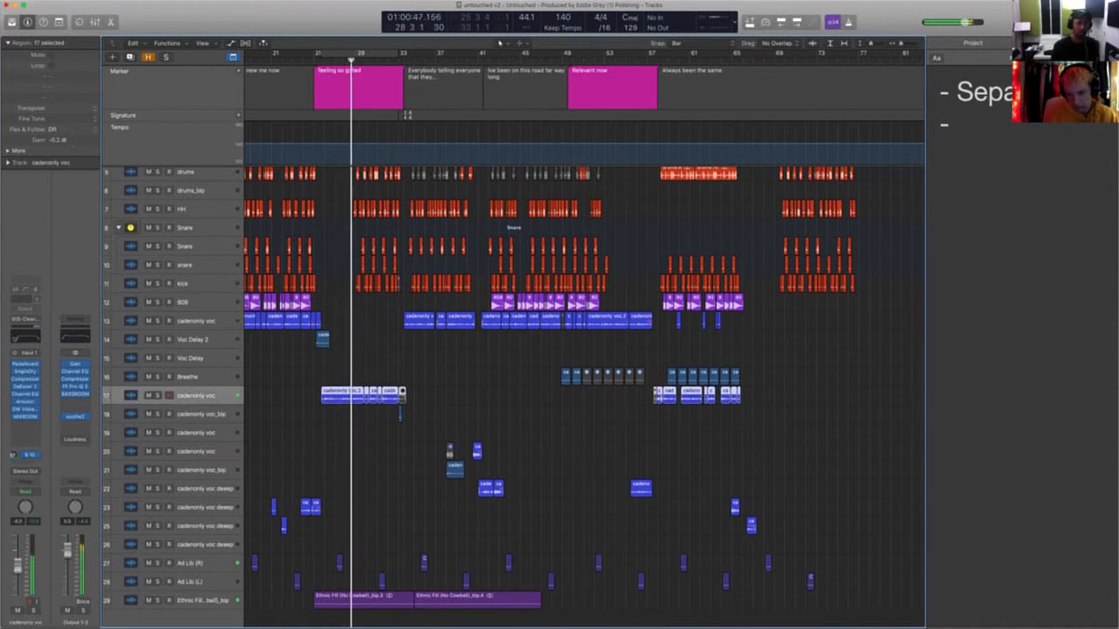
left_click(451, 373)
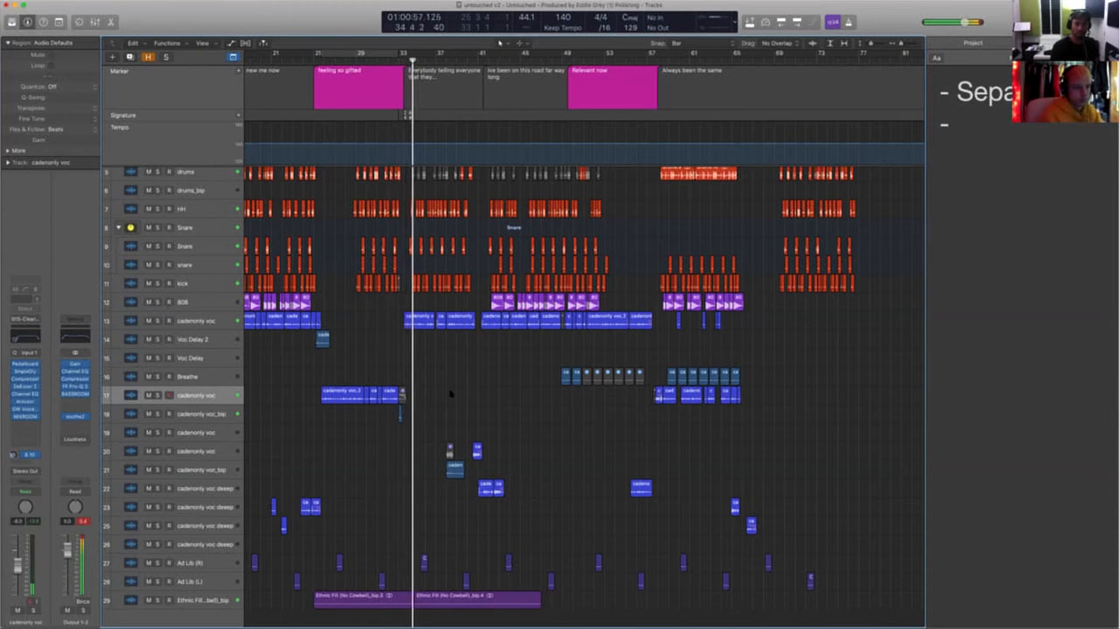
Set the gain of the short bounced vocal region on track 18 to +0.8 dB and listen to the following section
left_click(400, 414)
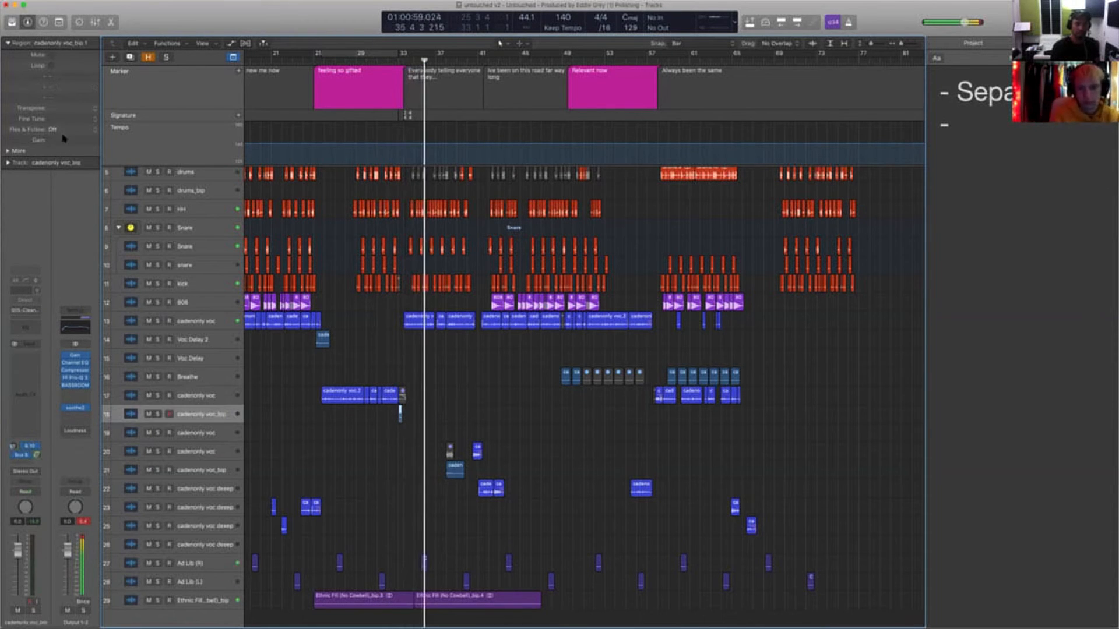
left_click_drag(59, 140, 69, 130)
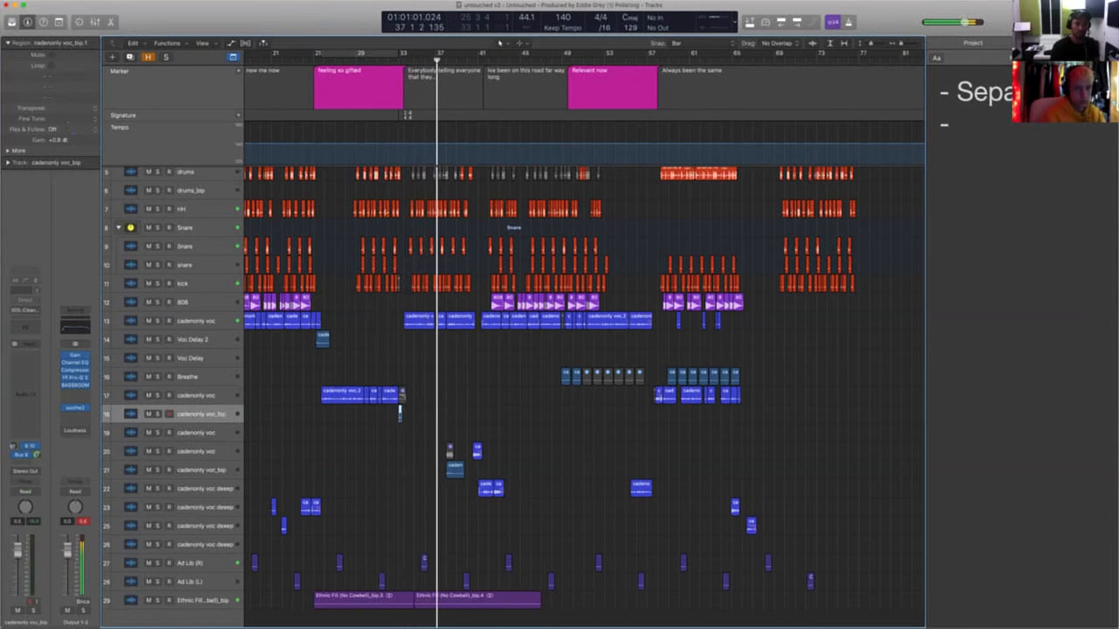
scroll(469, 394, "down", 1)
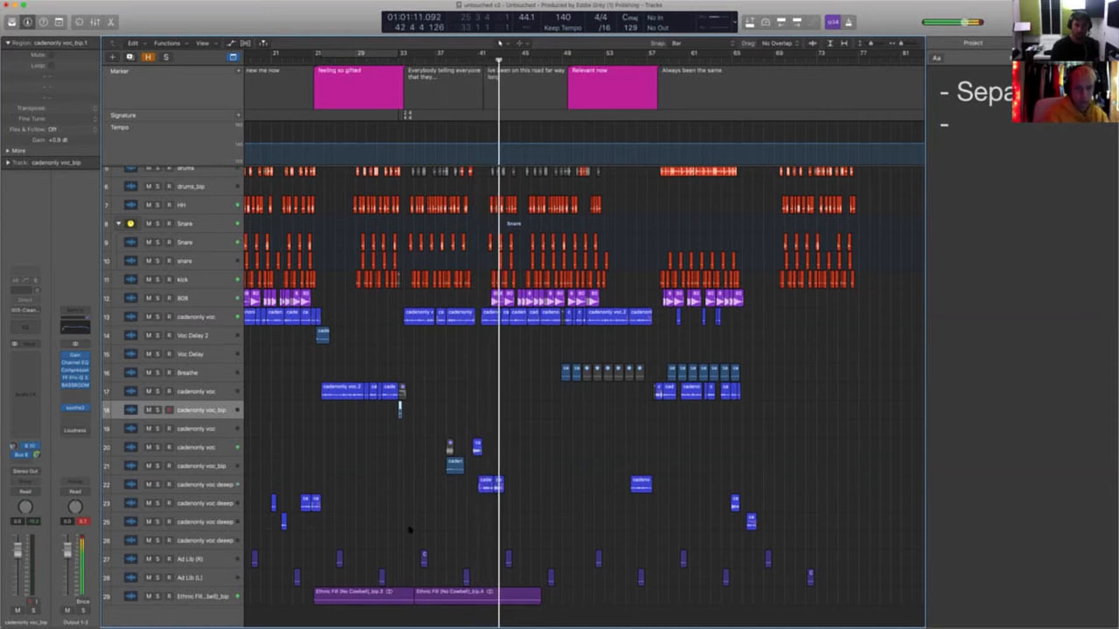
left_click(542, 446)
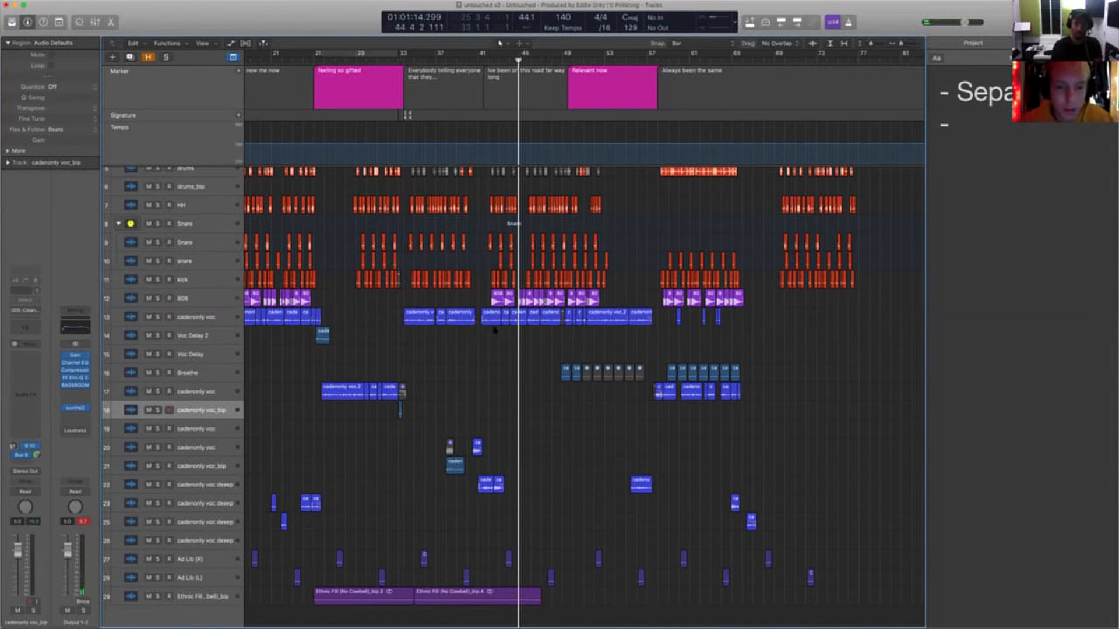
Move the two adjoining deep vocal regions around bars 41 to 43 from track 22 down to track 23
left_click_drag(458, 297, 594, 574)
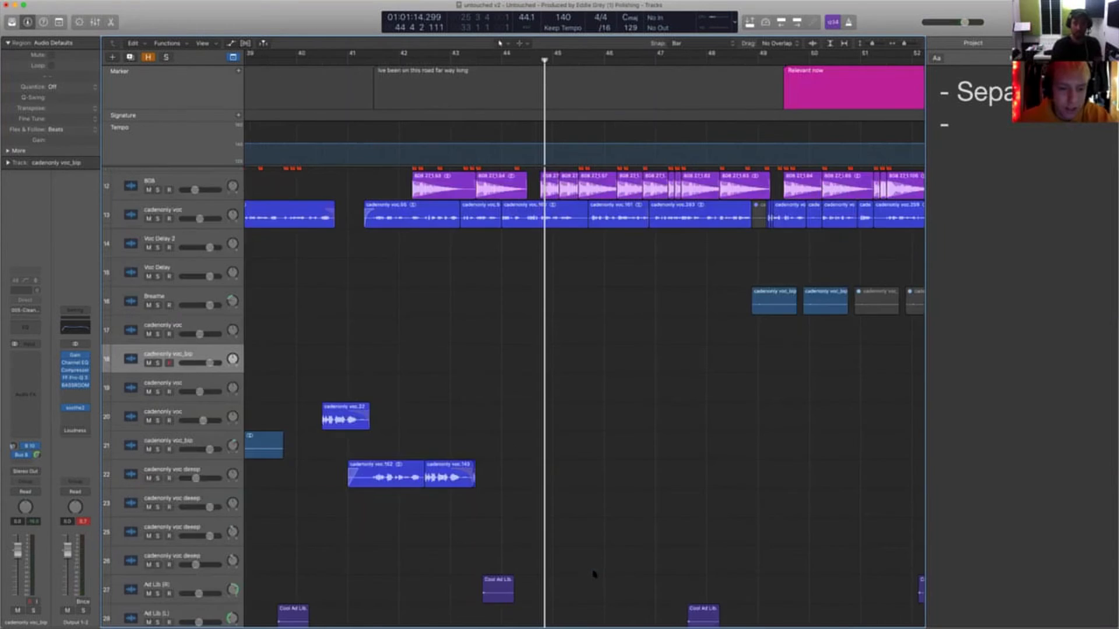
left_click_drag(488, 528, 410, 475)
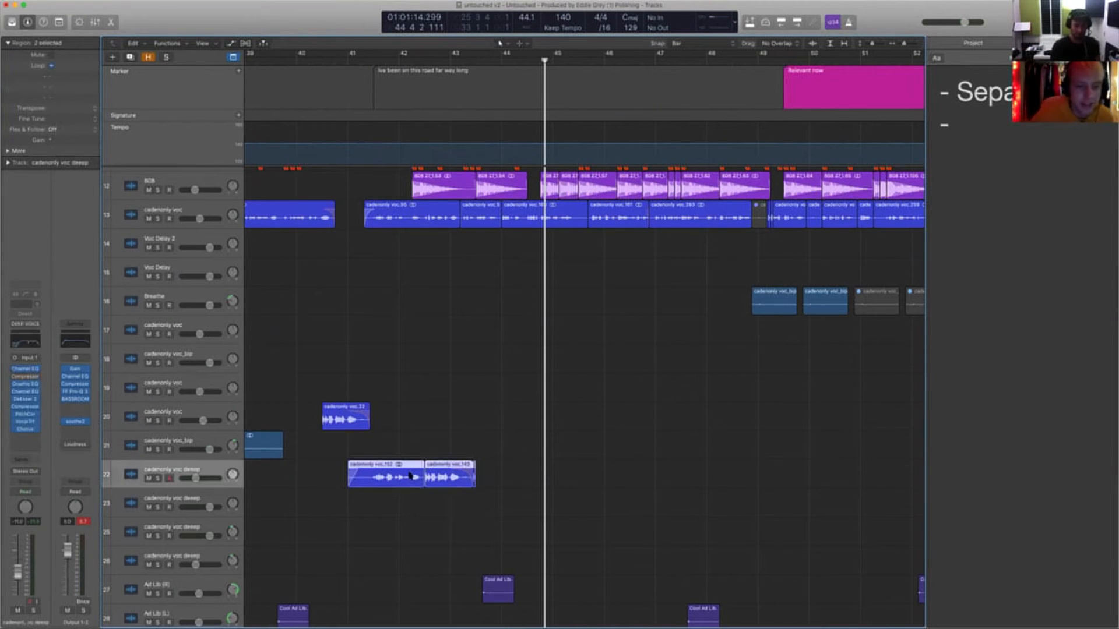
key("super+Left")
key("super+Left")
key("super+Left")
key("super+Left")
key("super+Left")
key("super+Left")
key("super+Left")
key("super+Left")
key("super+Left")
scroll(402, 505, "left", 5)
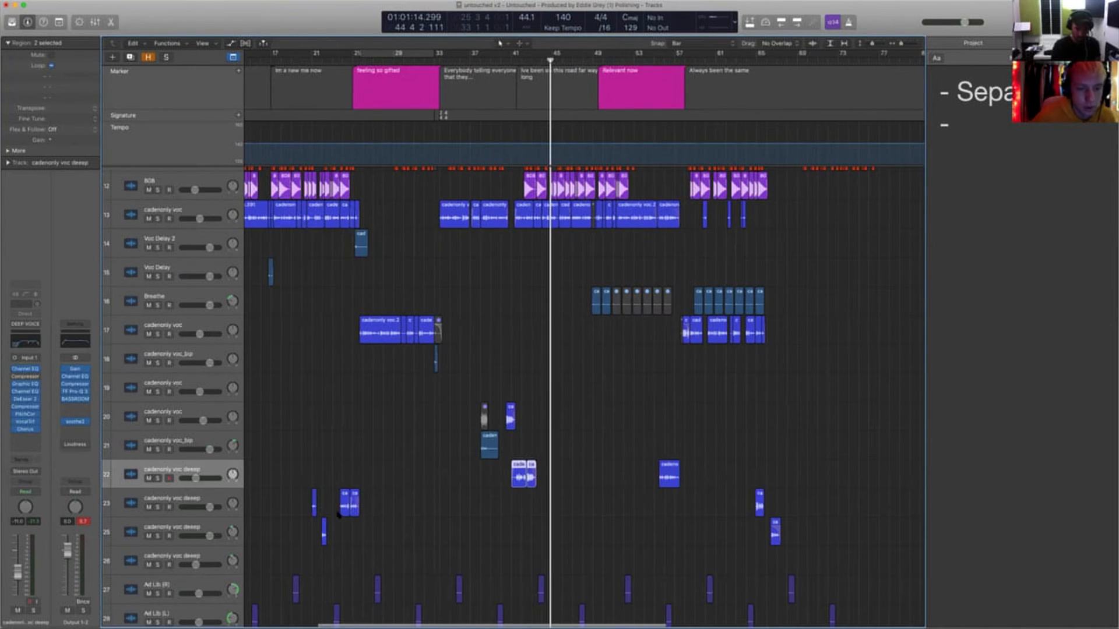
left_click_drag(519, 483, 519, 510)
Play the mix from just before bar 41 to hear the two moved deep vocal regions on track 23
left_click(578, 504)
key("space")
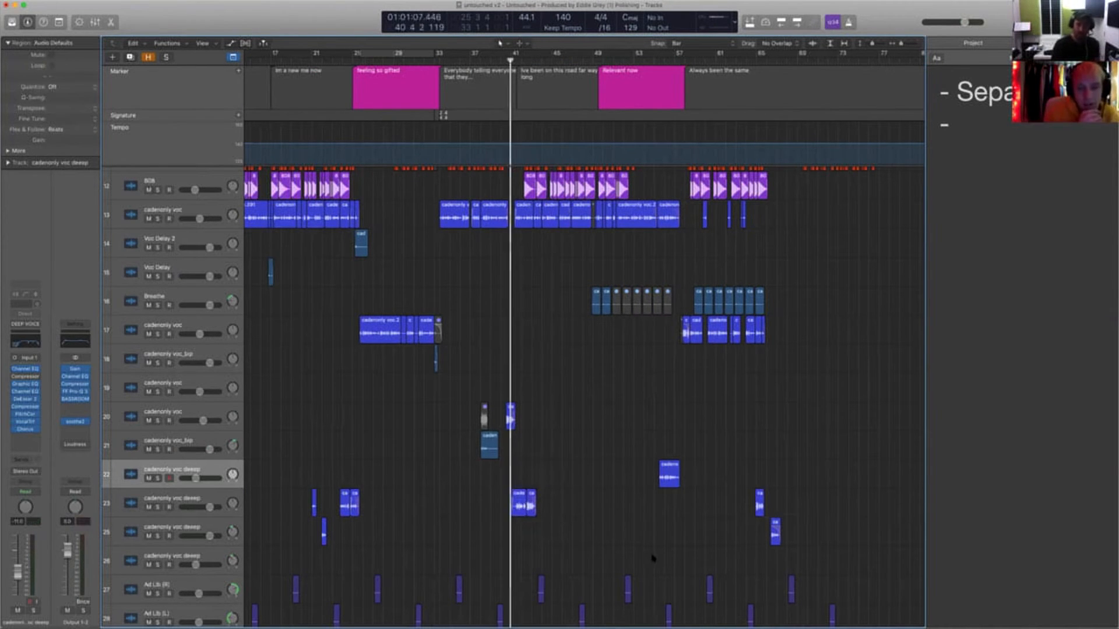
key("super+Right")
key("super+Right")
key("super+Right")
key("super+Right")
key("super+Right")
key("super+Right")
key("super+Right")
key("super+Right")
key("super+Right")
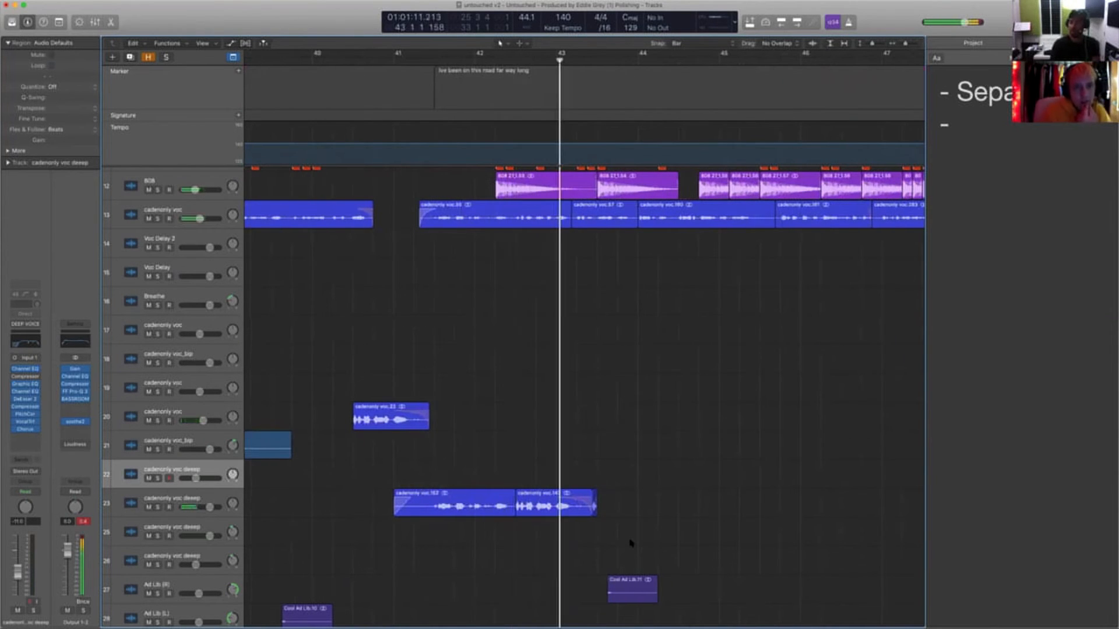
Adjust the attack modification in deep vocal track 23's Arousor compressor while playing its regions from just before bar 41
left_click(590, 515)
left_click(460, 505, "shift")
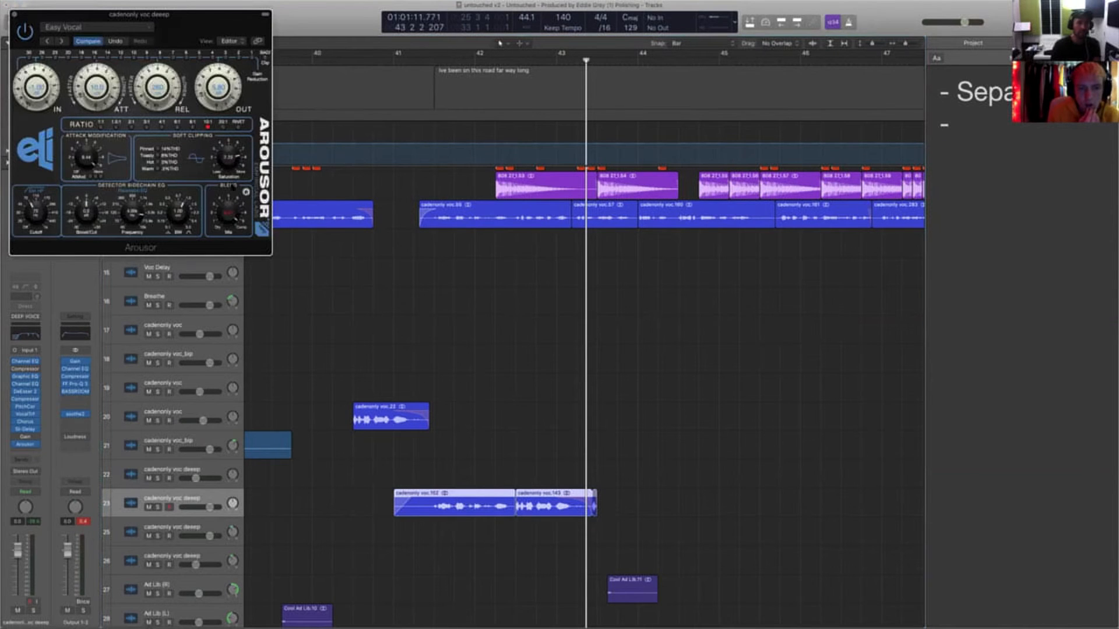
left_click(339, 469, "shift")
key("space")
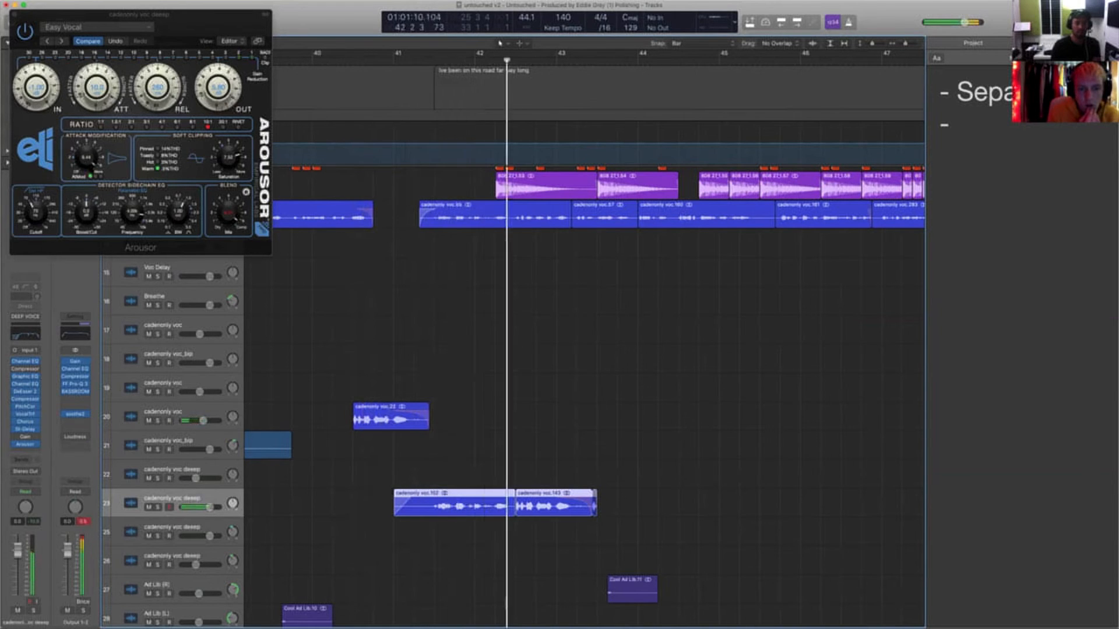
left_click_drag(91, 160, 95, 191)
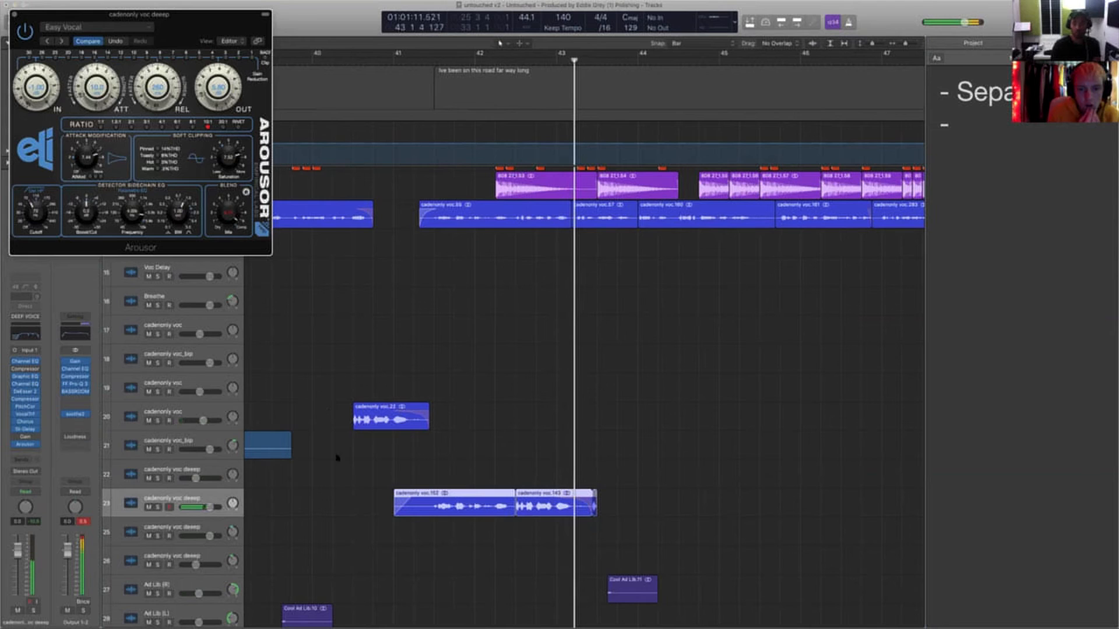
Remove the tiny fragment after the second deep vocal region on track 23, then mute that region during playback from bar 40
left_click(371, 482)
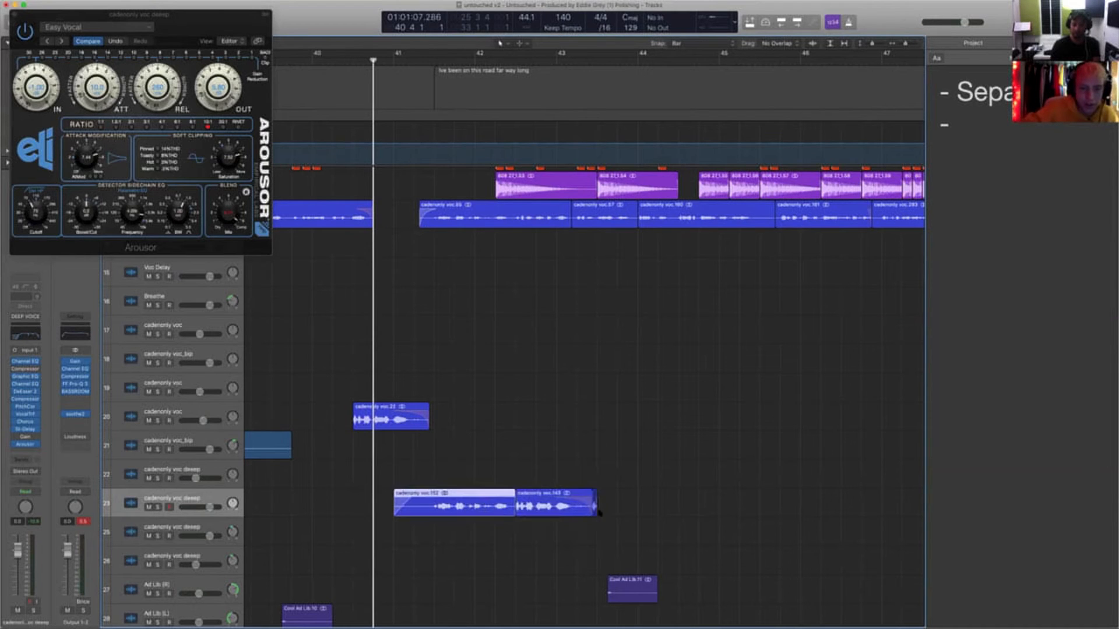
left_click(568, 515)
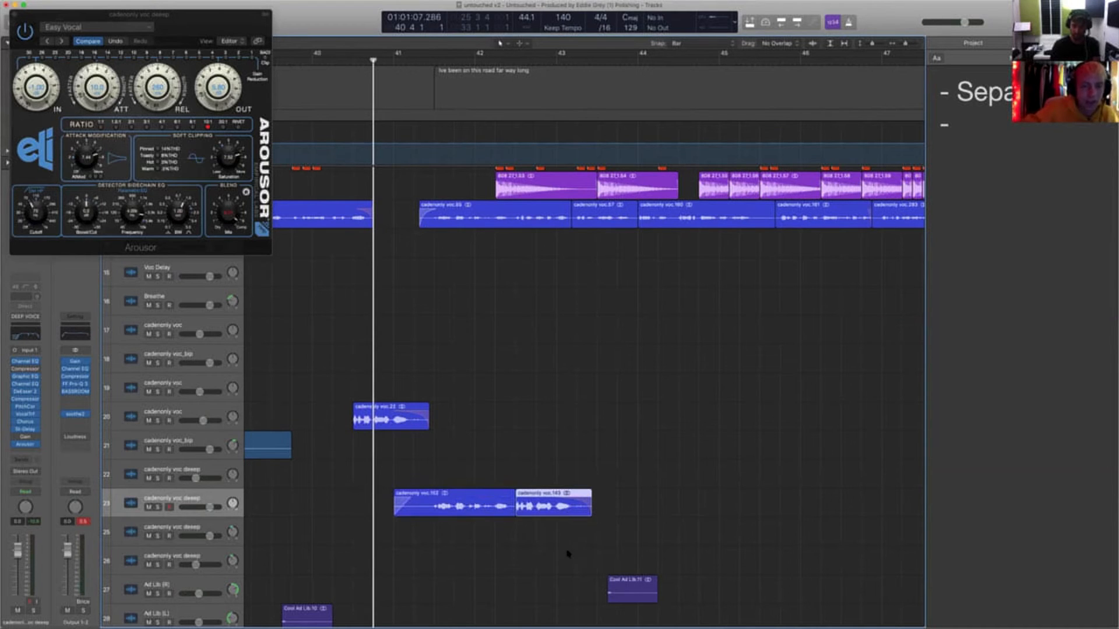
key("space")
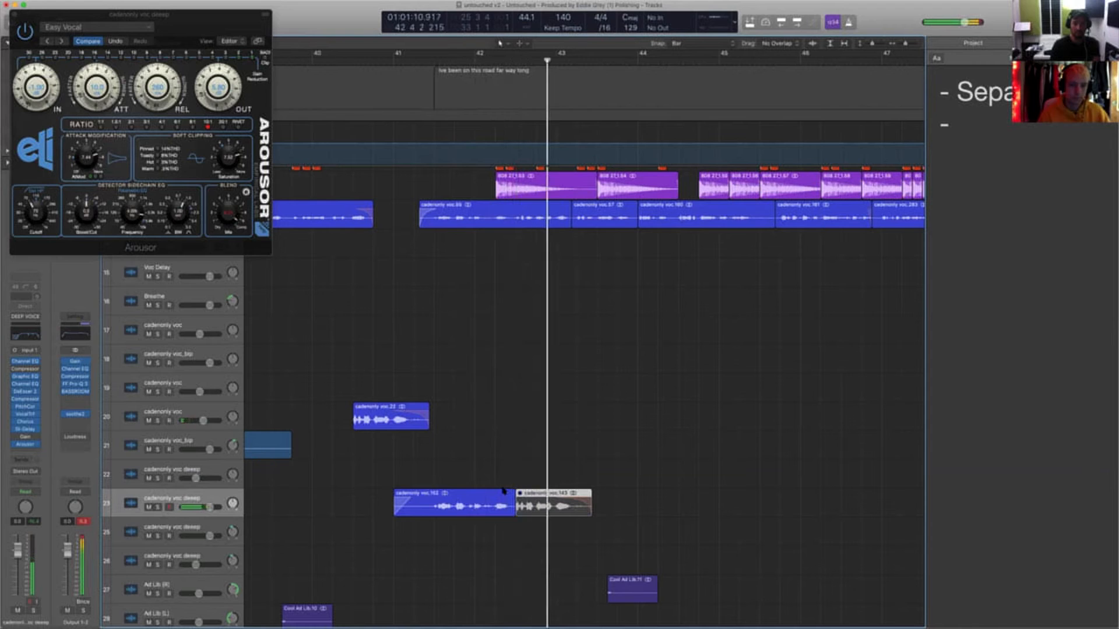
Bounce the first deep vocal region on track 23 in place to a new track, with the source region set to mute
left_click(446, 513)
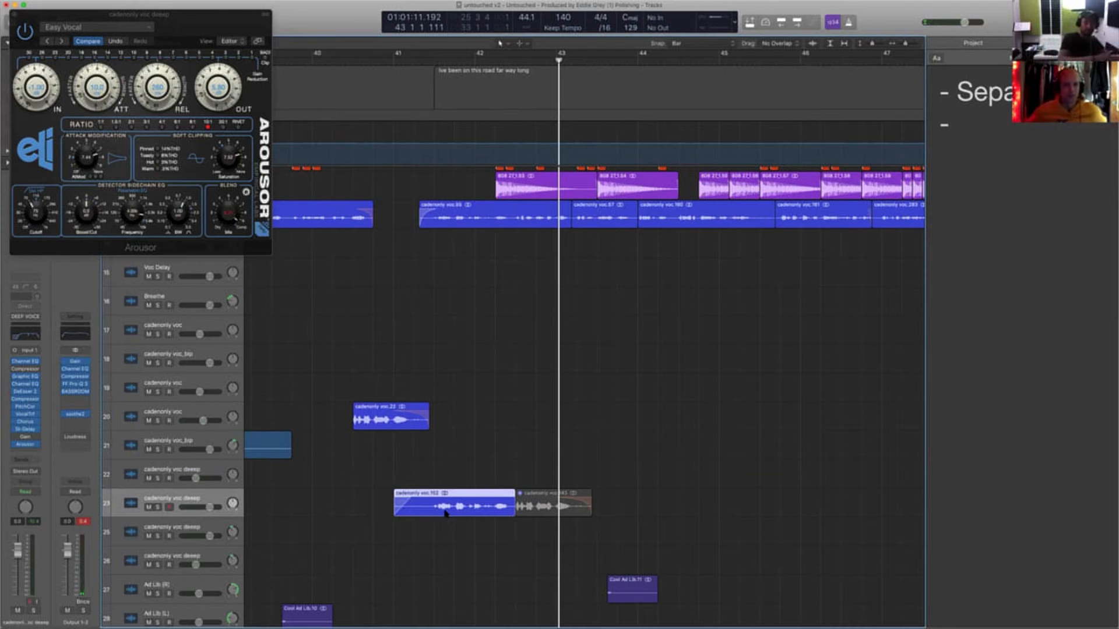
key("ctrl+b")
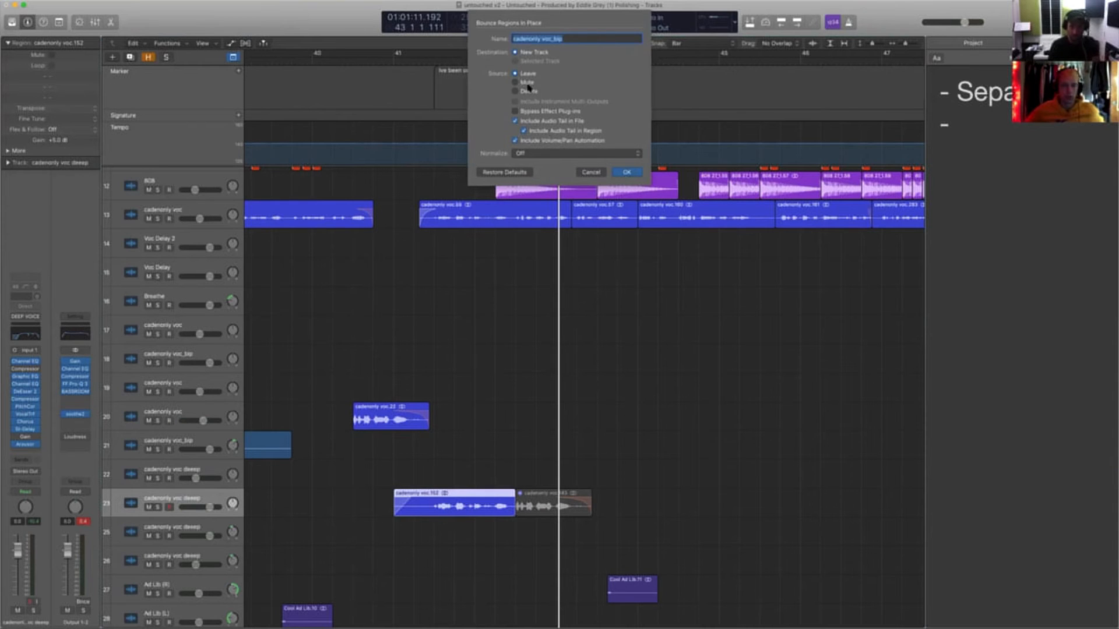
key("Return")
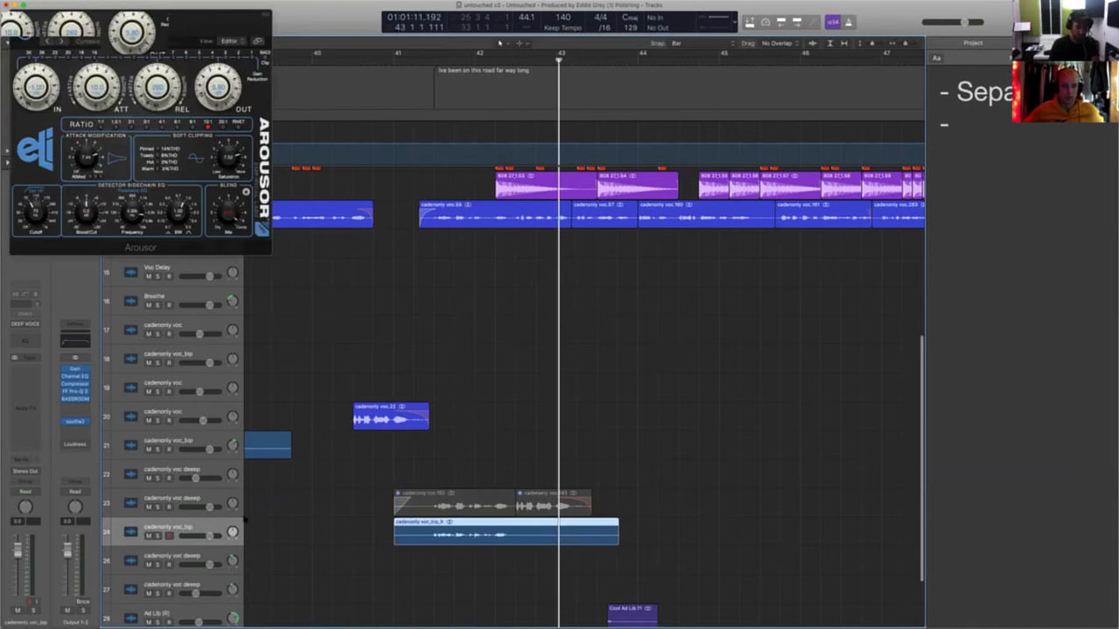
Select deep vocal track 23, close its Arousor window and play its earlier regions from just before bar 24
left_click(221, 501)
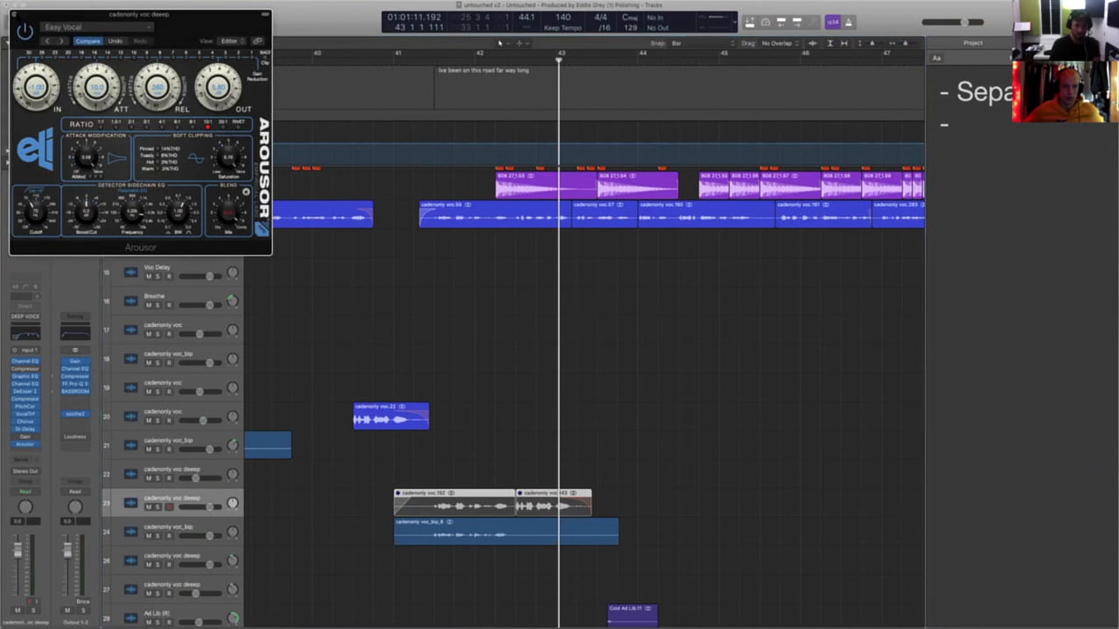
left_click(14, 14)
key("super+Left")
key("super+Left")
key("super+Left")
key("super+Left")
key("super+Left")
key("super+Left")
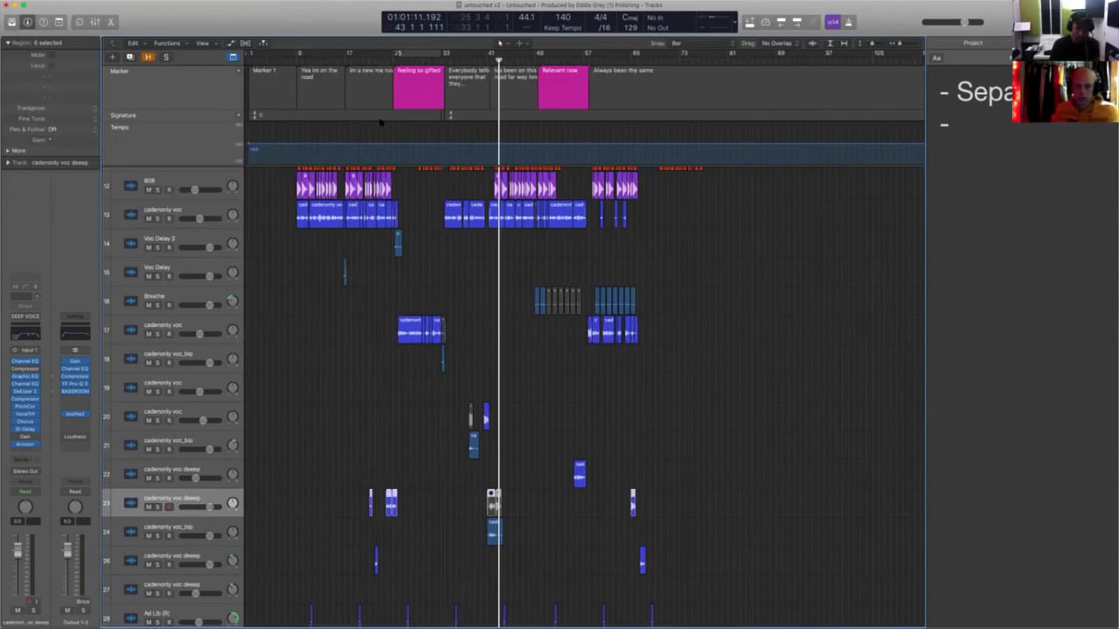
left_click(386, 62)
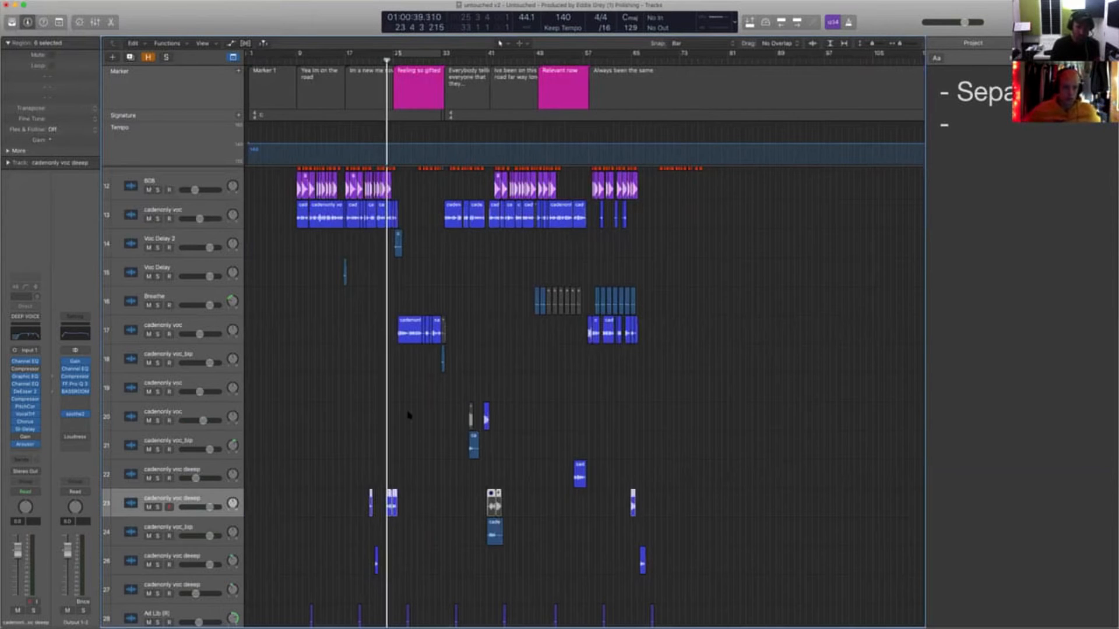
key("space")
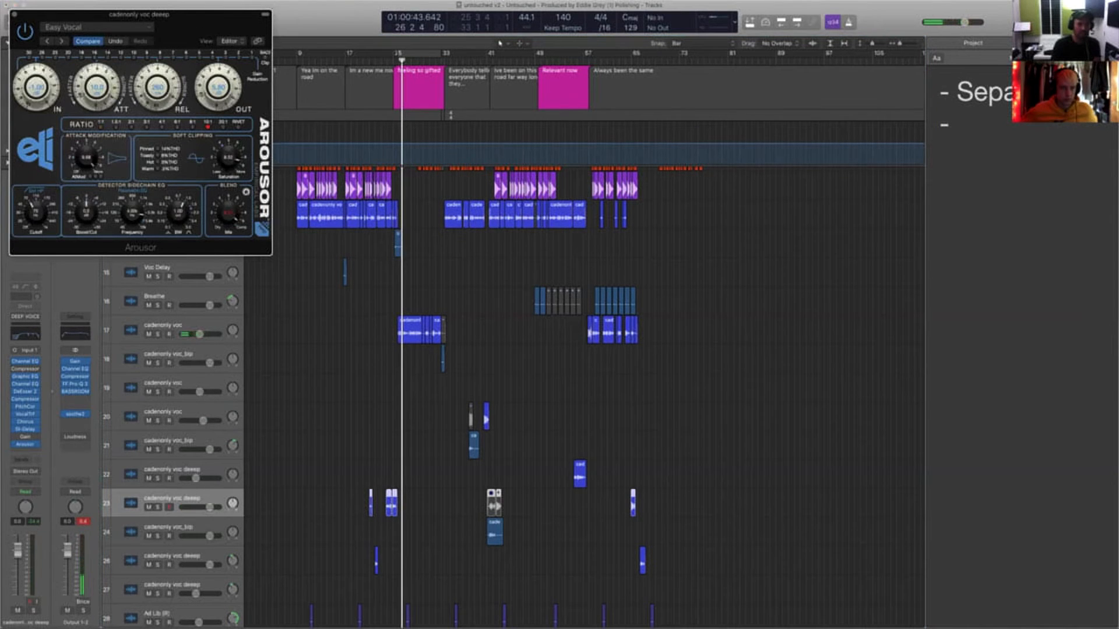
Replay track 23's deep vocal regions from bar 23 in close-up and stop shortly after the last of them
left_click(384, 468)
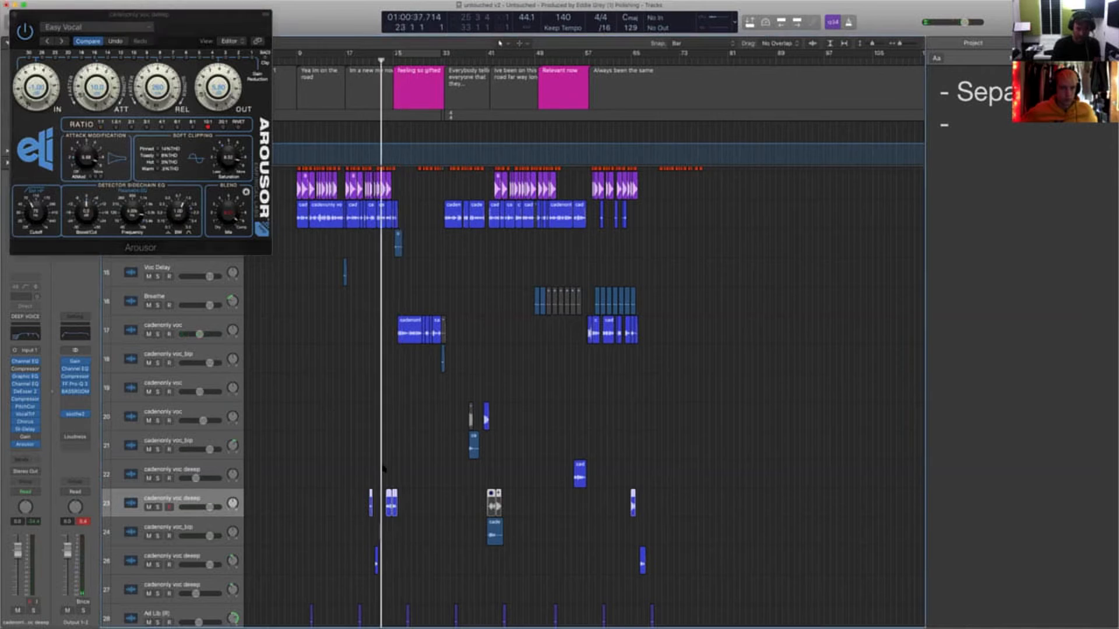
left_click_drag(350, 474, 454, 565)
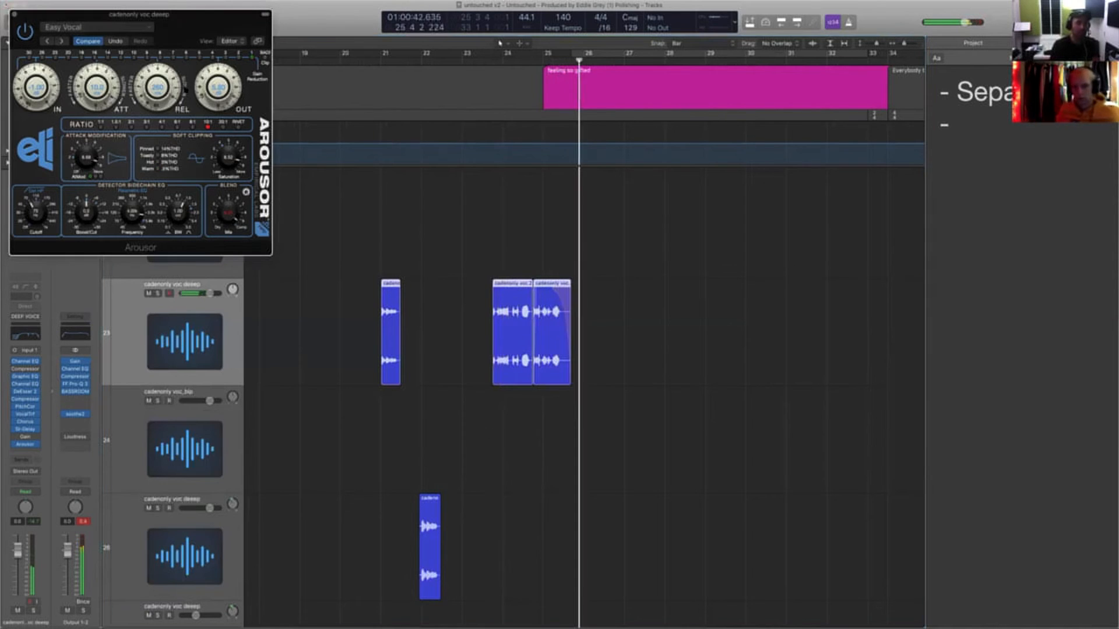
key("super+w")
left_click(690, 348)
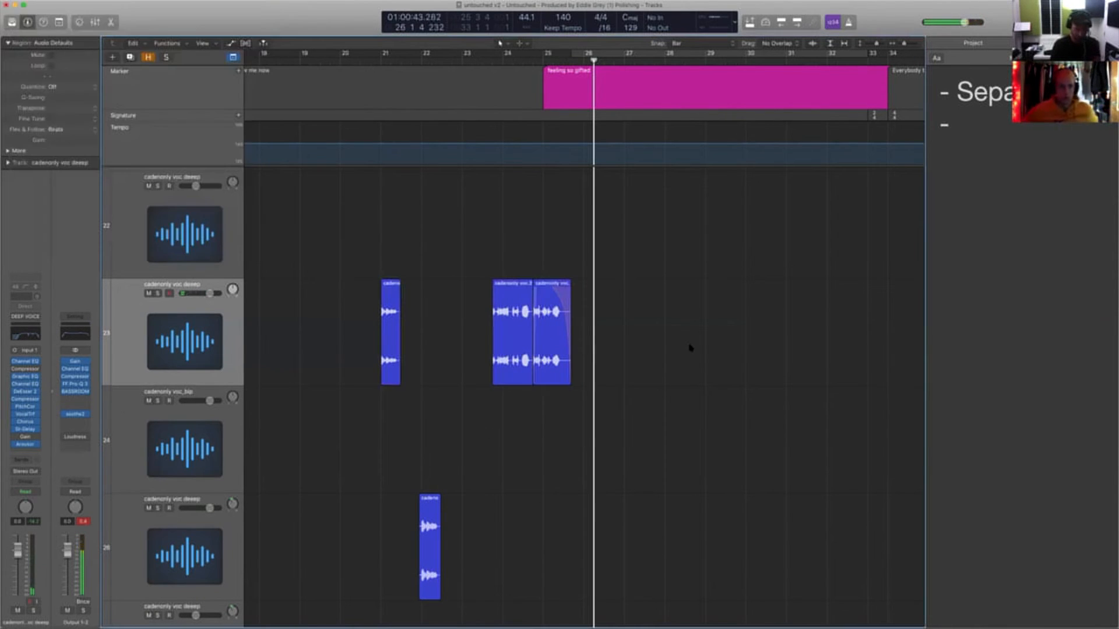
key("space")
key("z")
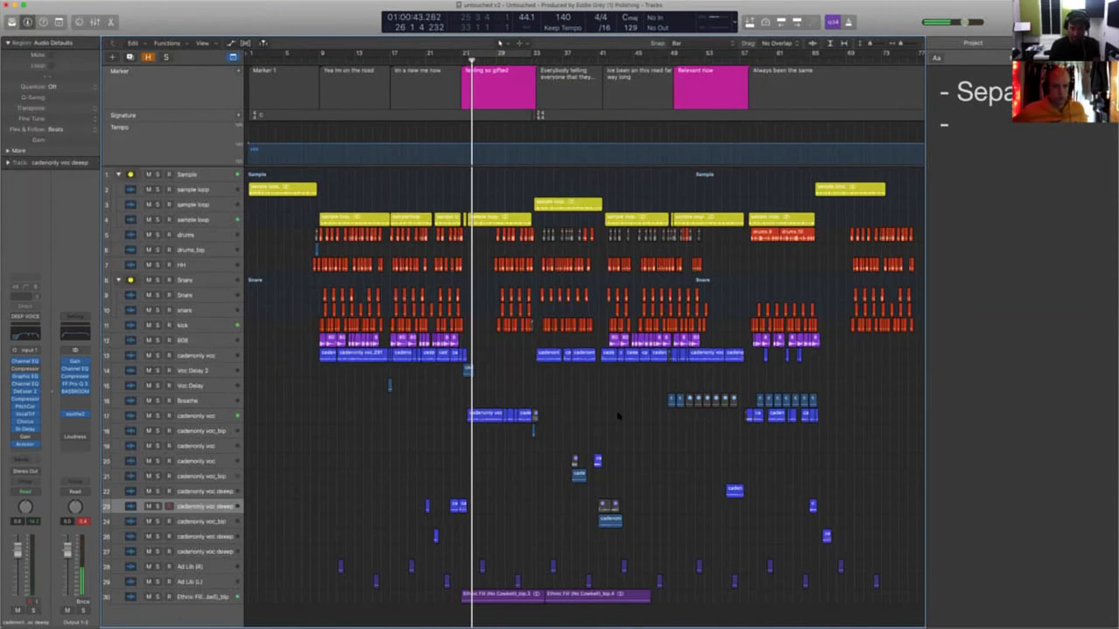
Play the bounced deep vocal region on track 24 from the bars leading up to 41 and select its track
left_click(582, 505)
key("space")
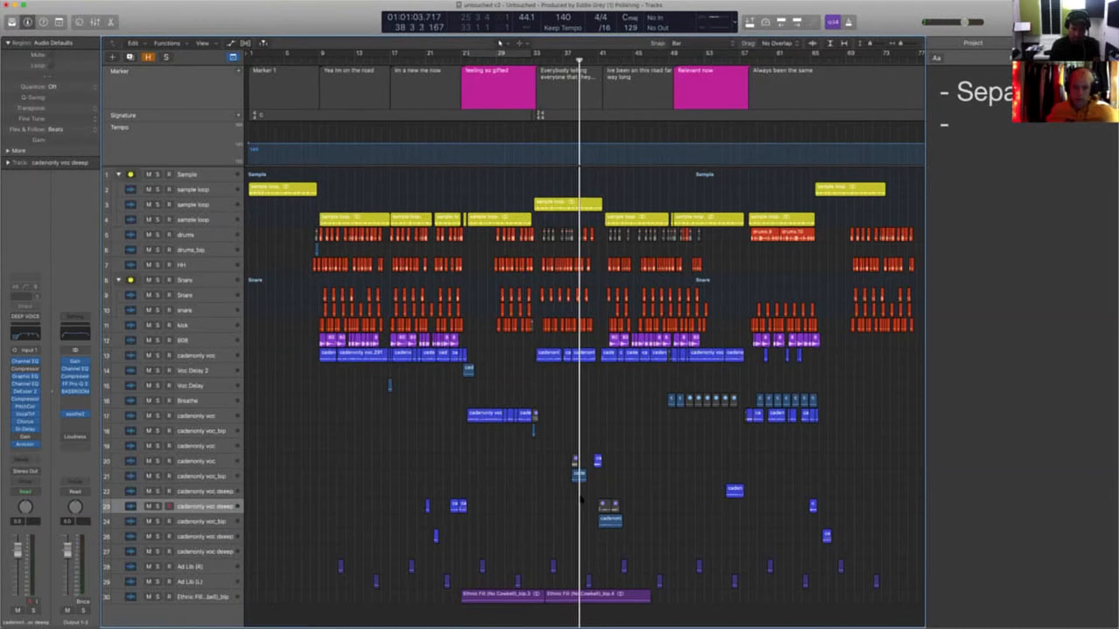
key("z")
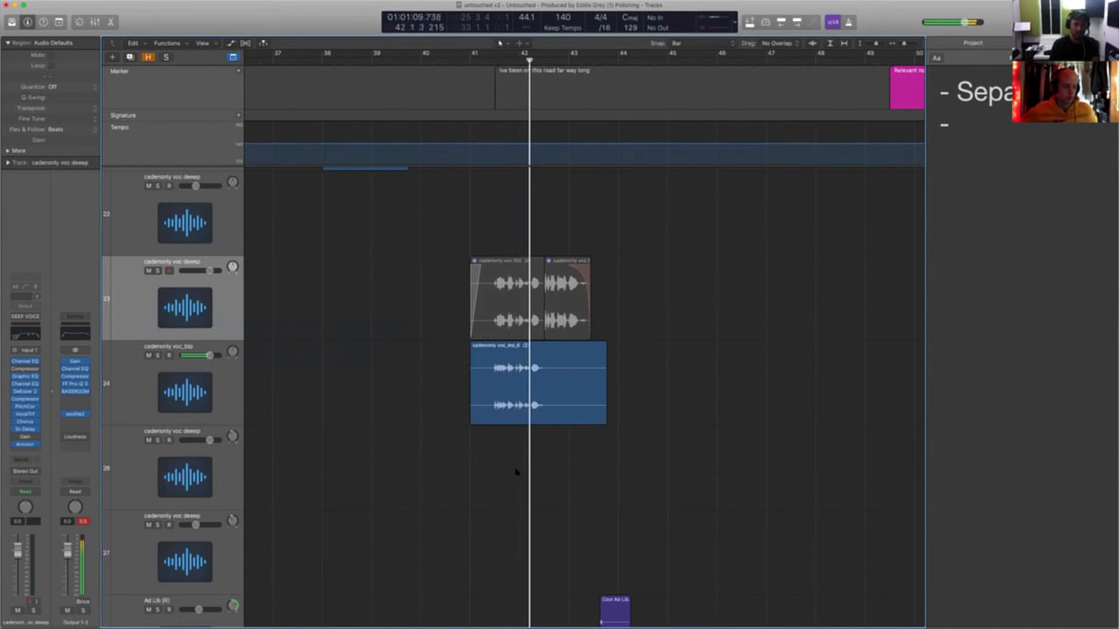
left_click(434, 402)
key("space")
left_click(512, 382)
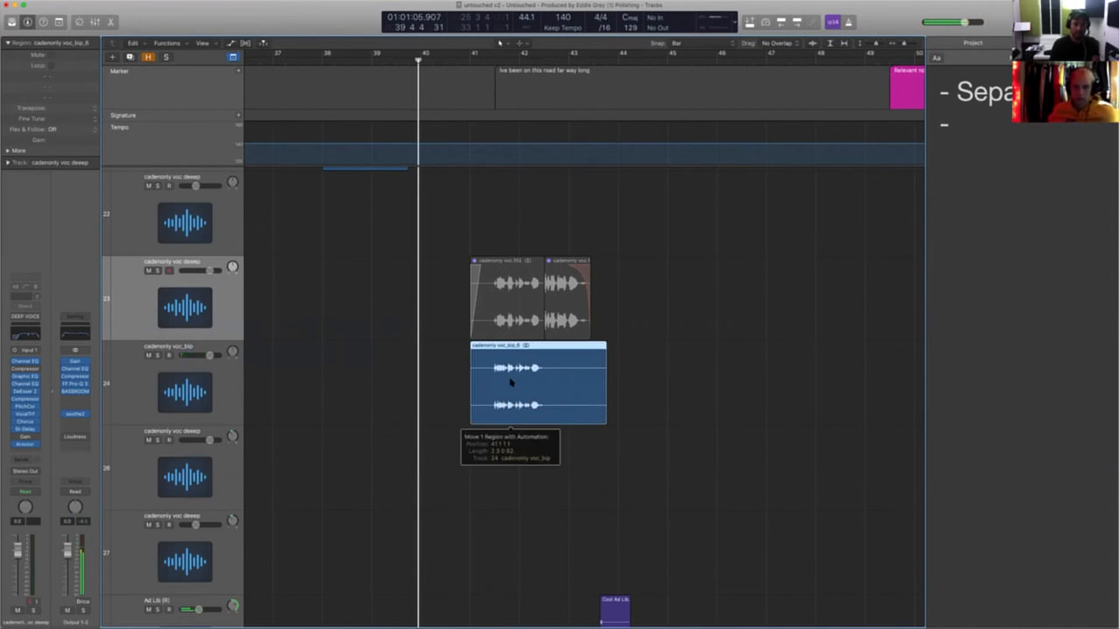
left_click(205, 388)
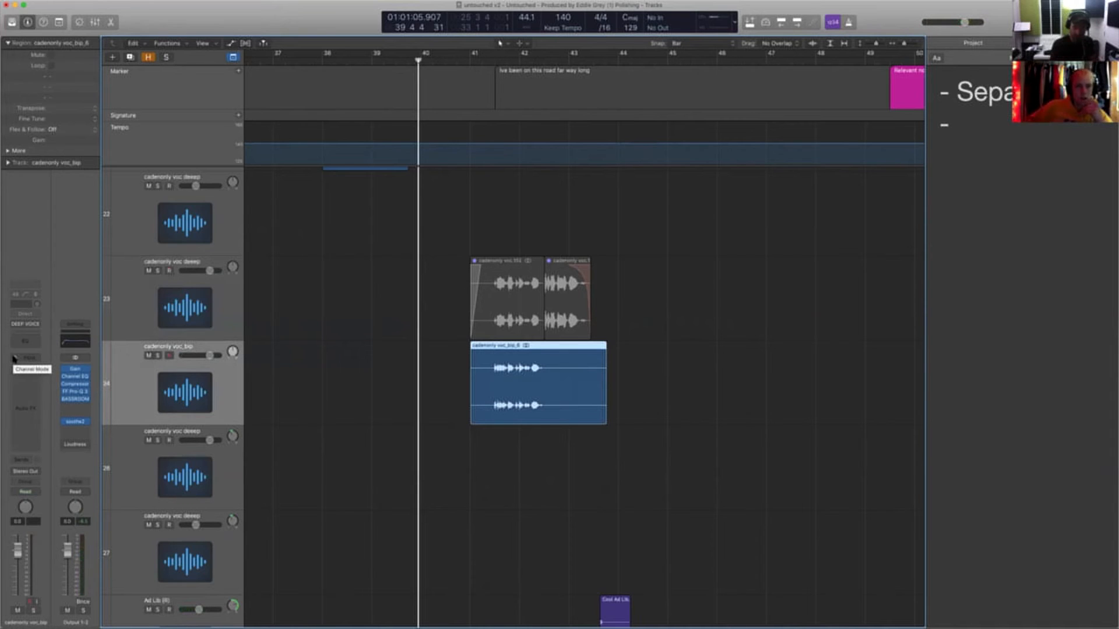
key("space")
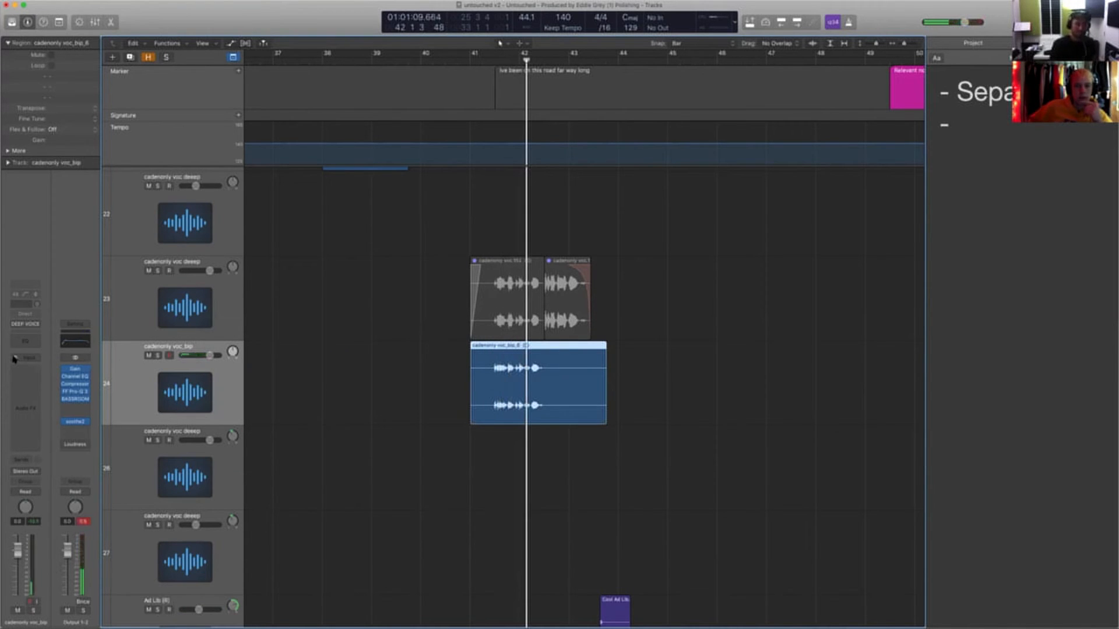
Play the vocal region on track 20 from around bar 40 into the bounced deep vocal on track 24
scroll(270, 392, "up", 5)
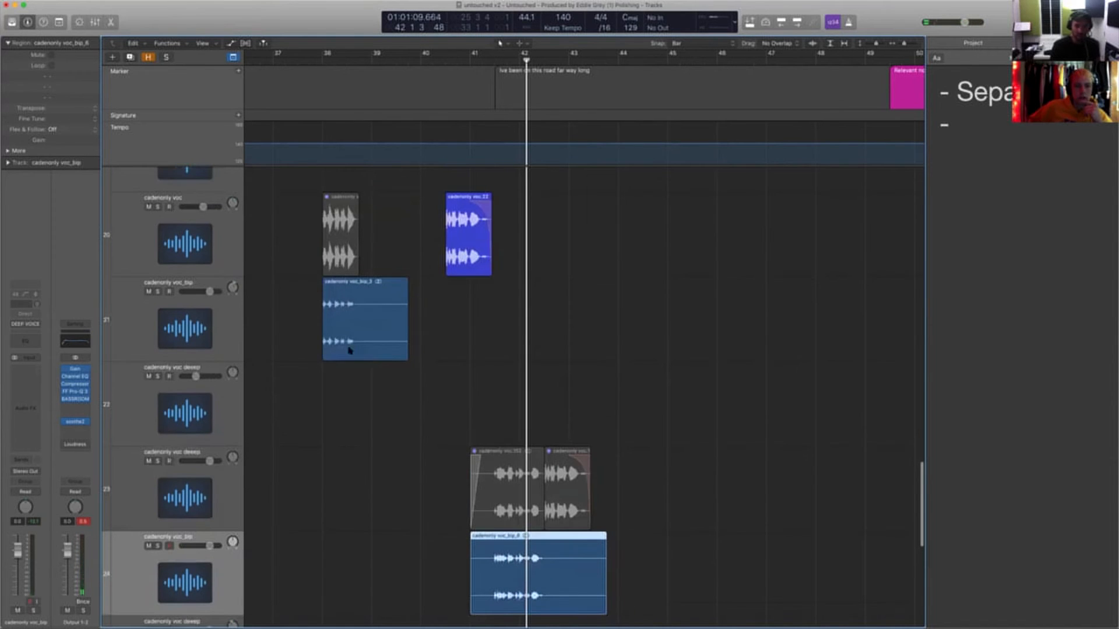
left_click(457, 252)
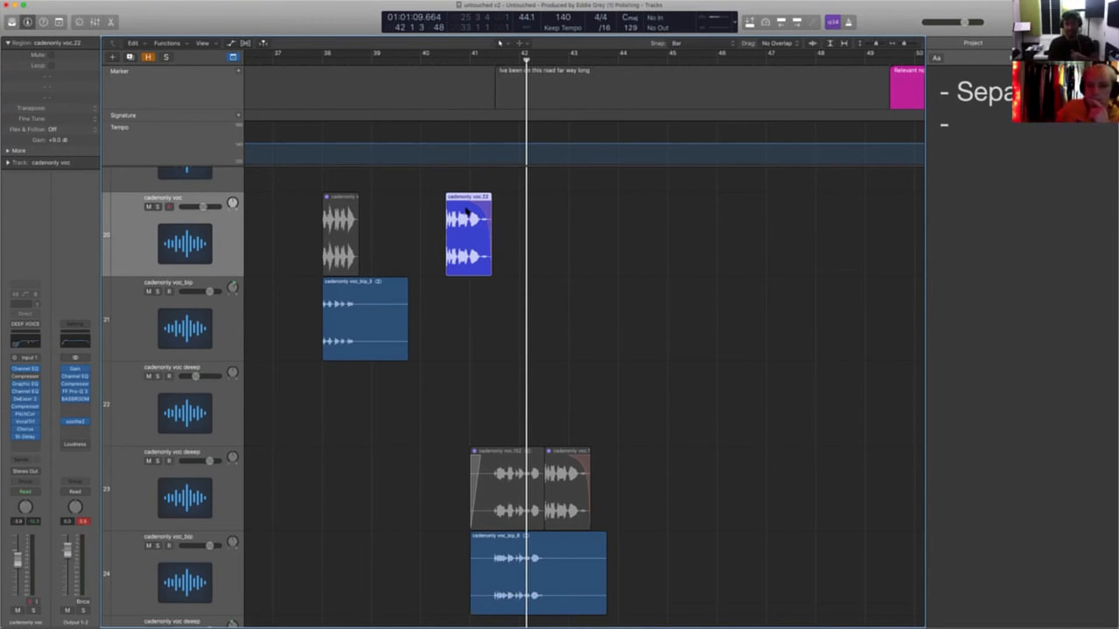
left_click(443, 60)
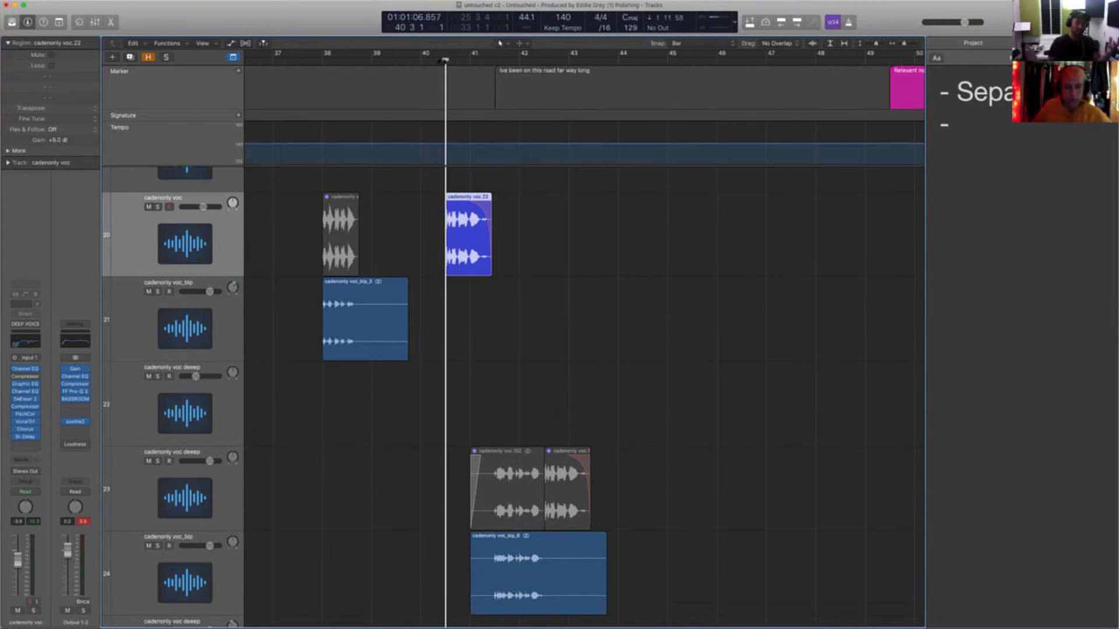
left_click(441, 61)
key("space")
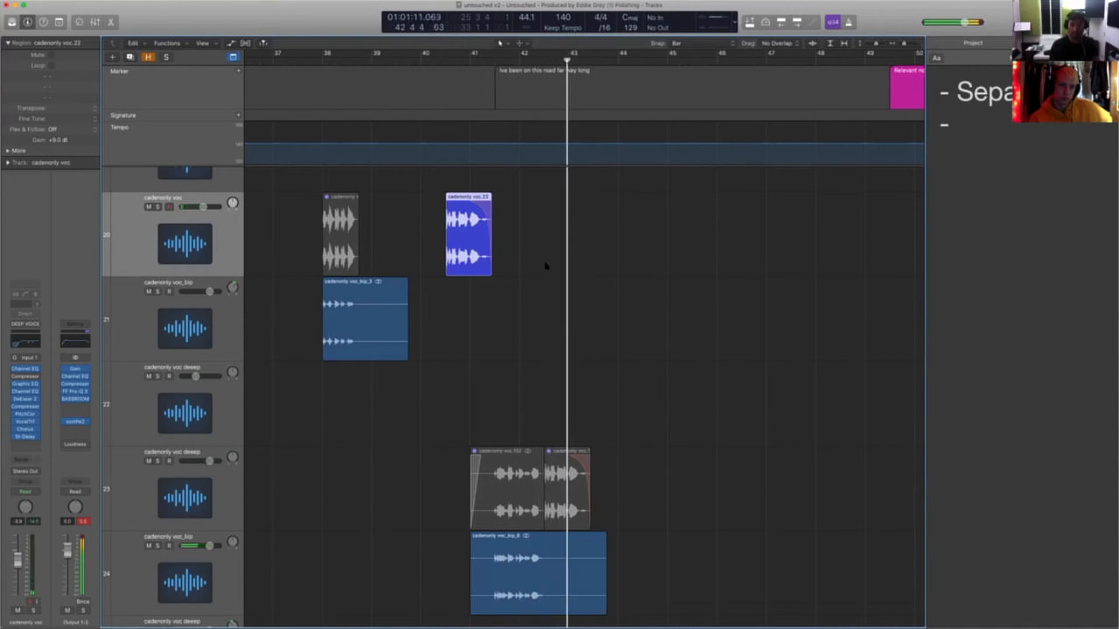
left_click(525, 545)
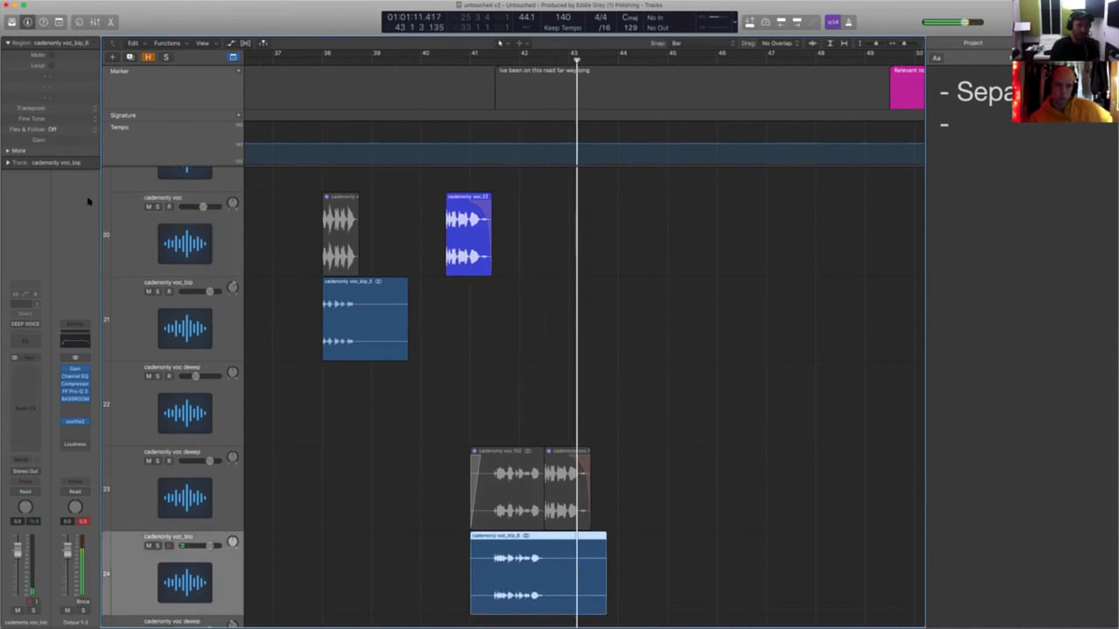
Play the full arrangement from bar 43 into the "Relevant now" section with all vocal tracks in view
left_click(553, 291)
key("super+Up")
key("super+Up")
key("super+Up")
key("super+Up")
key("super+Up")
key("super+Up")
key("super+Up")
key("super+Up")
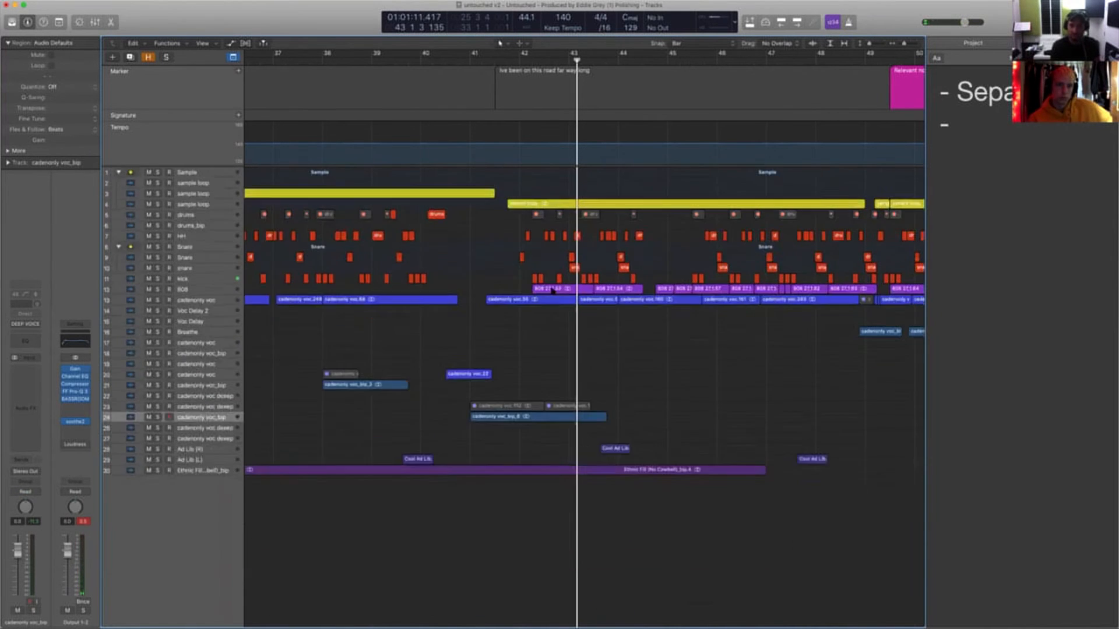
key("super+Down")
key("super+Down")
key("super+Down")
key("space")
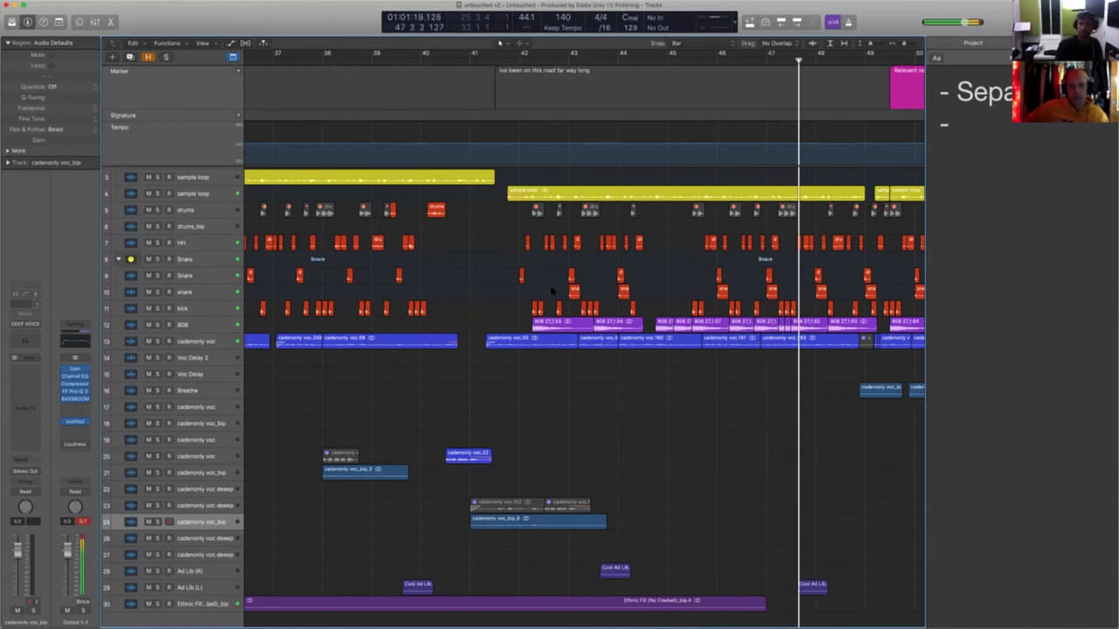
scroll(783, 464, "right", 10)
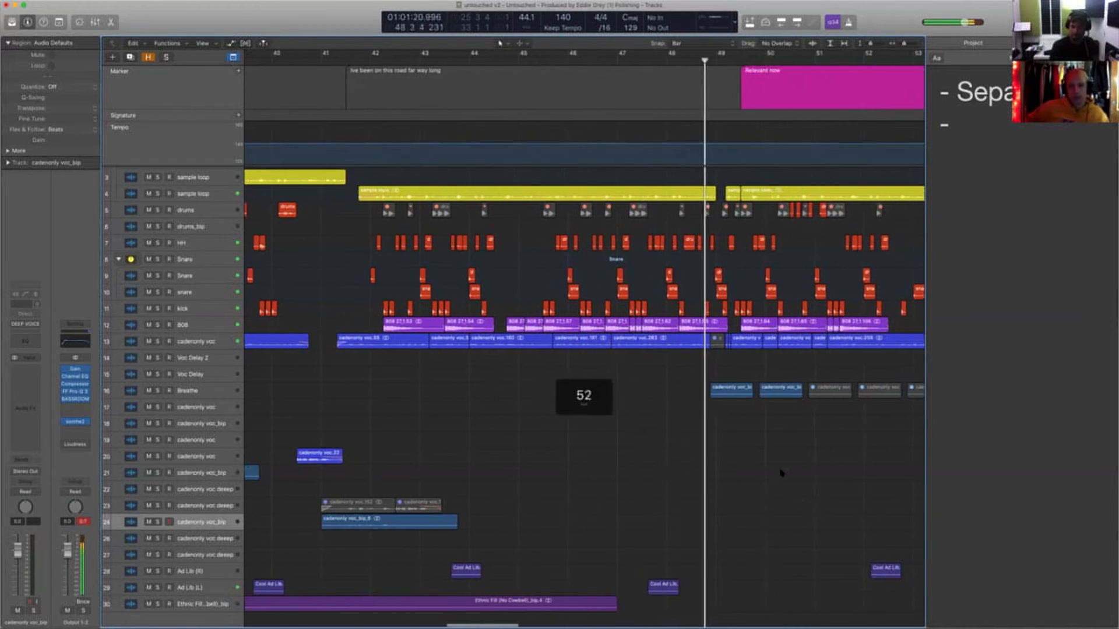
scroll(782, 474, "right", 6)
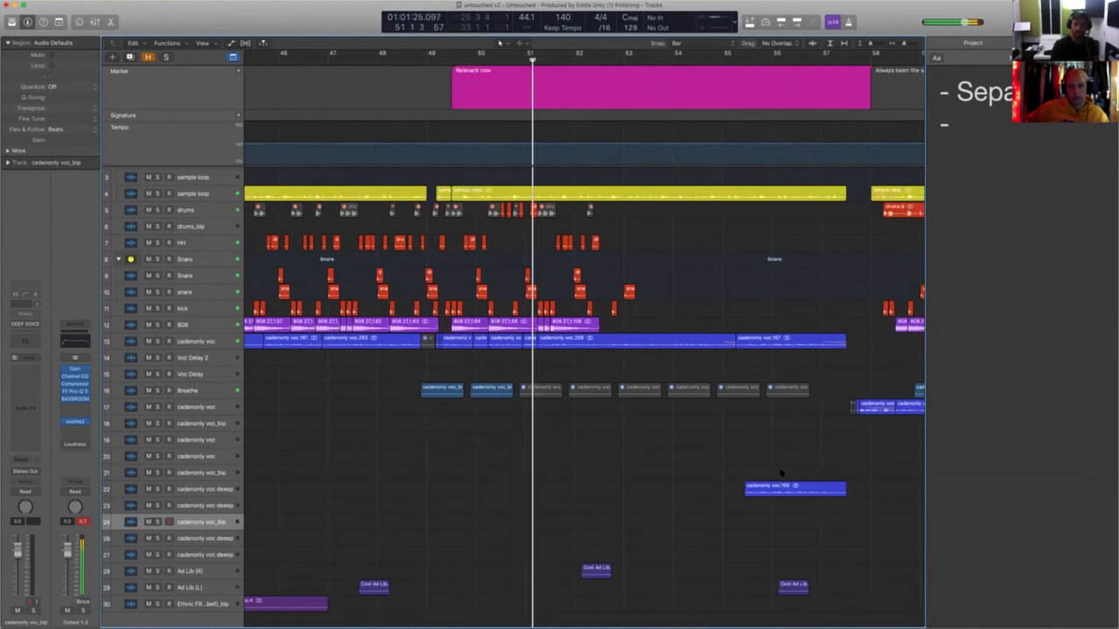
Select the first Breathe region on track 16 and replay the transition into "Relevant now" from around bar 48
left_click(459, 390)
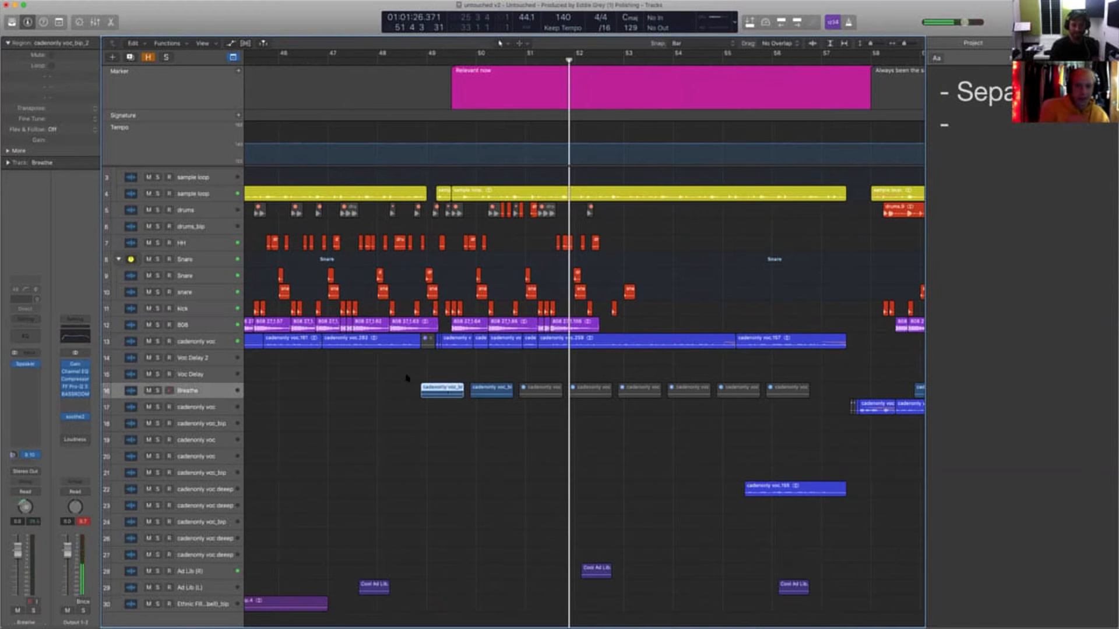
left_click(407, 377)
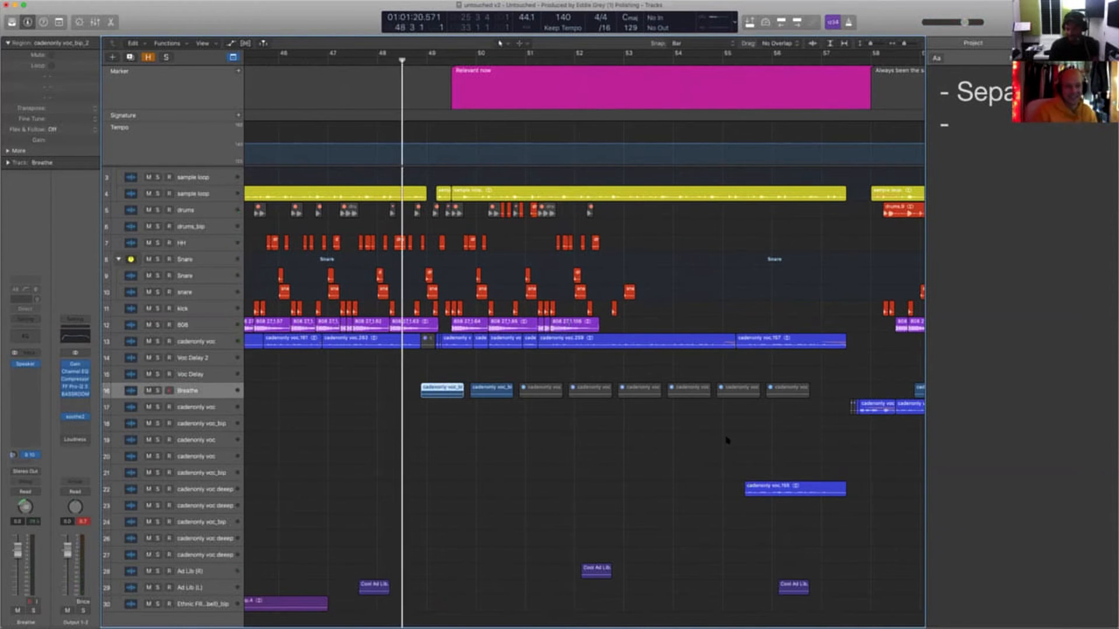
scroll(667, 438, "down", 5)
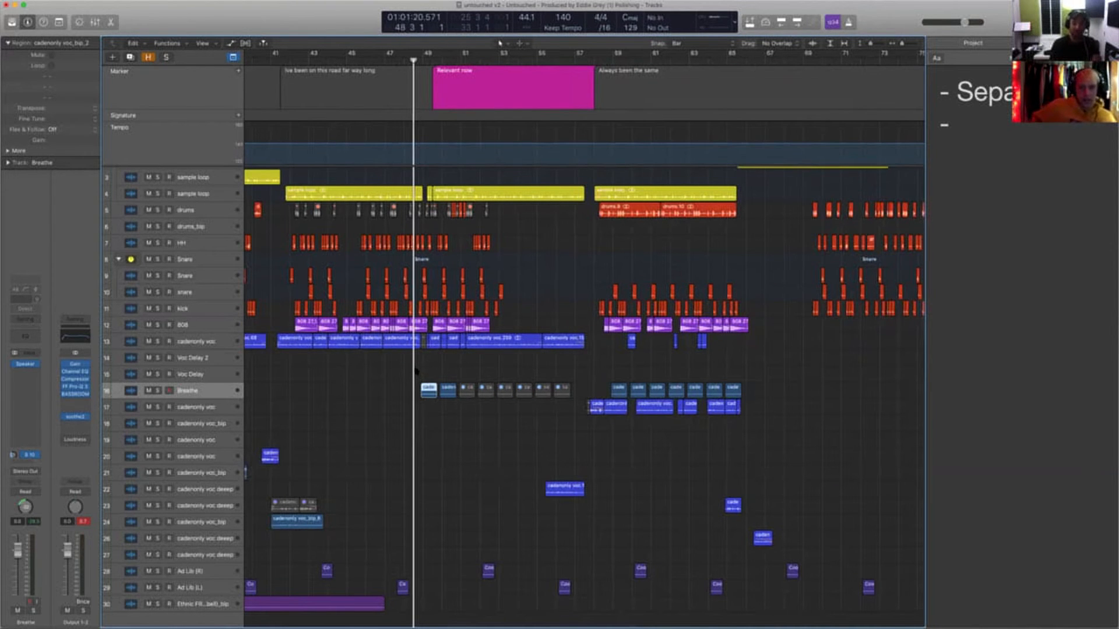
key("space")
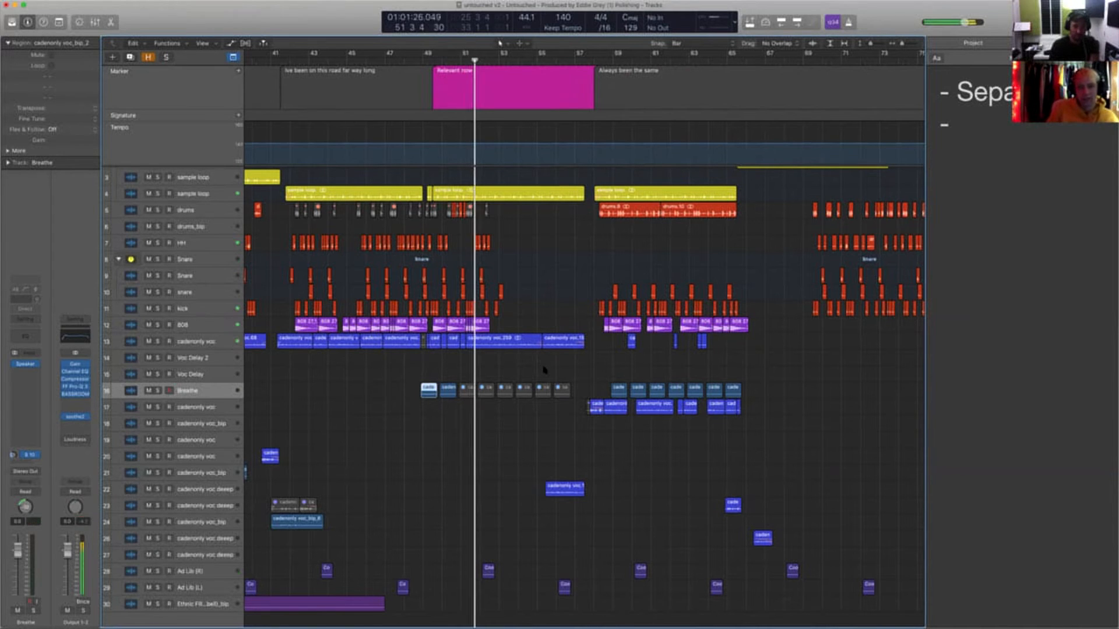
Show the volume automation and enable it on the main vocal track 13, focused on the region join after bar 55
key("i")
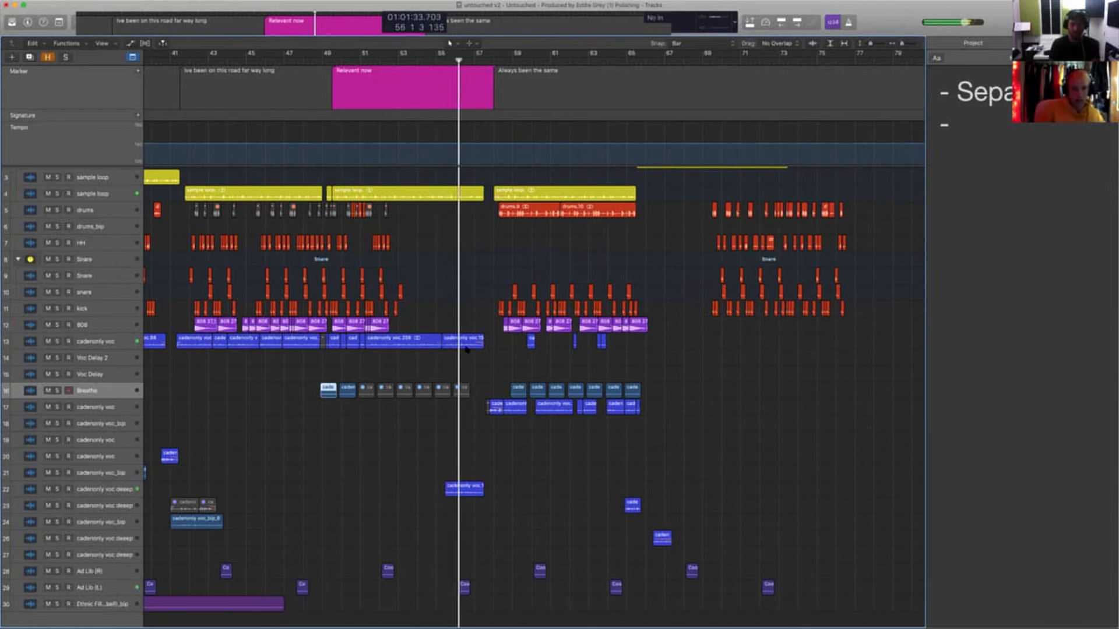
left_click_drag(416, 315, 471, 391)
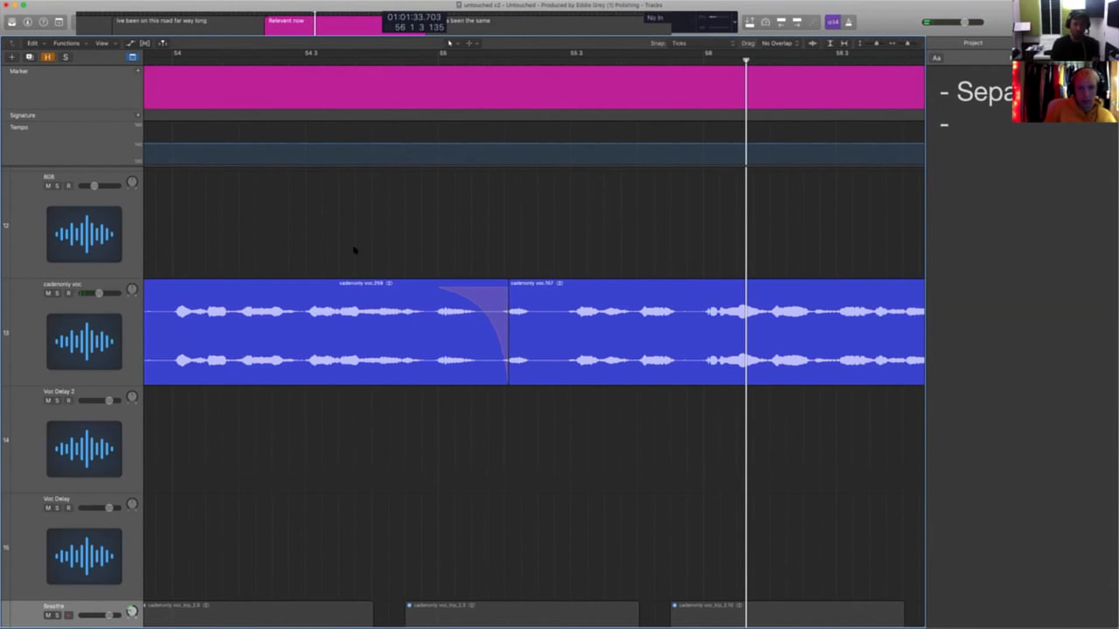
left_click(125, 316)
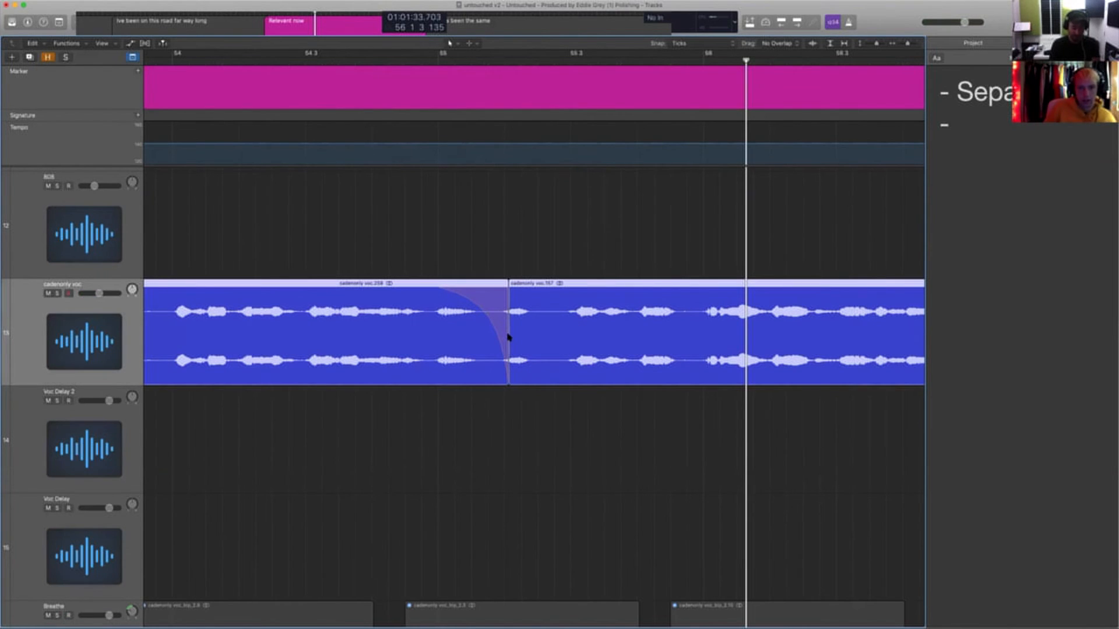
key("a")
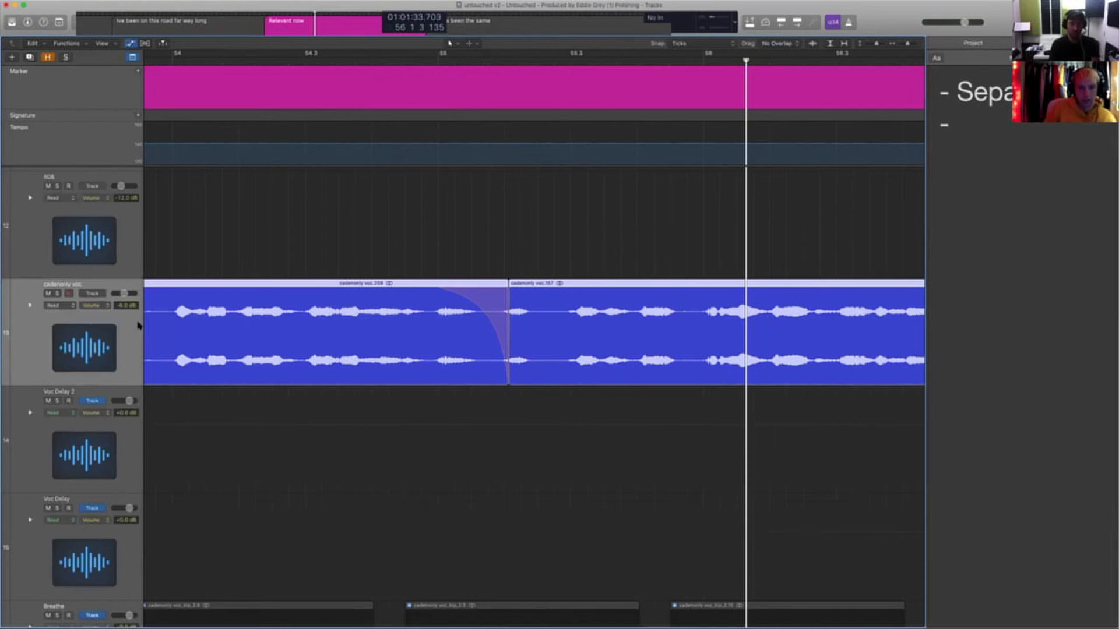
left_click(52, 305)
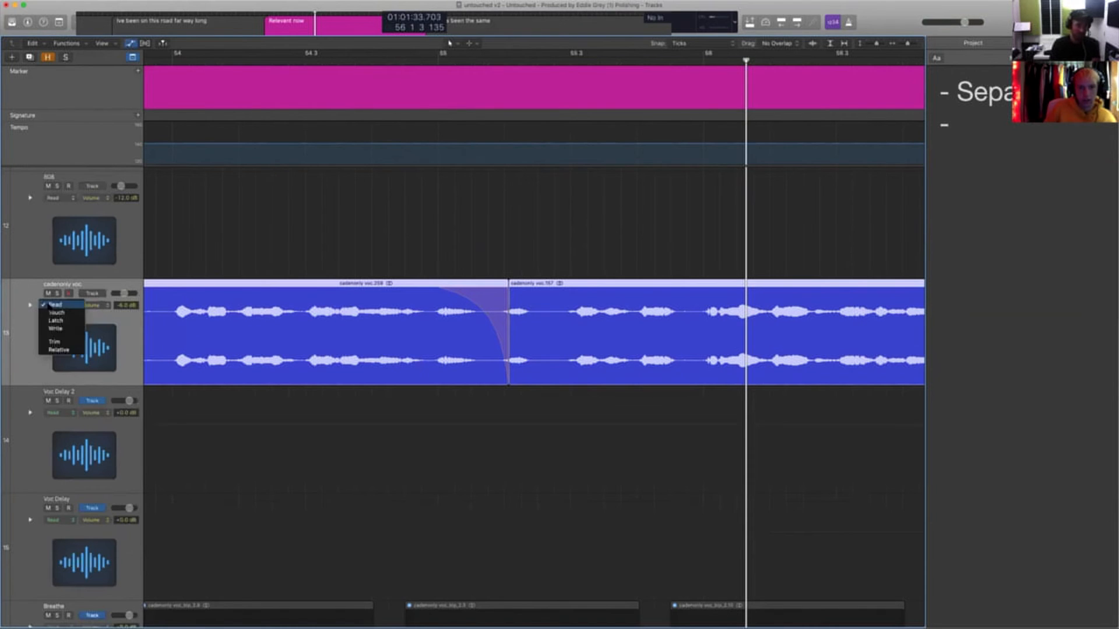
left_click(83, 306)
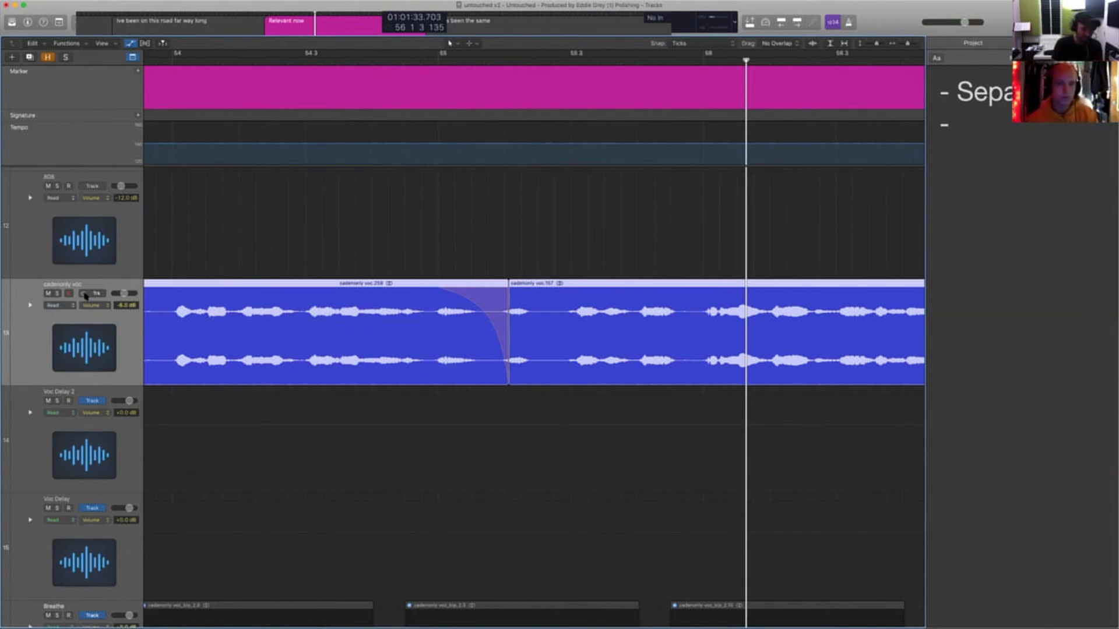
left_click(84, 294)
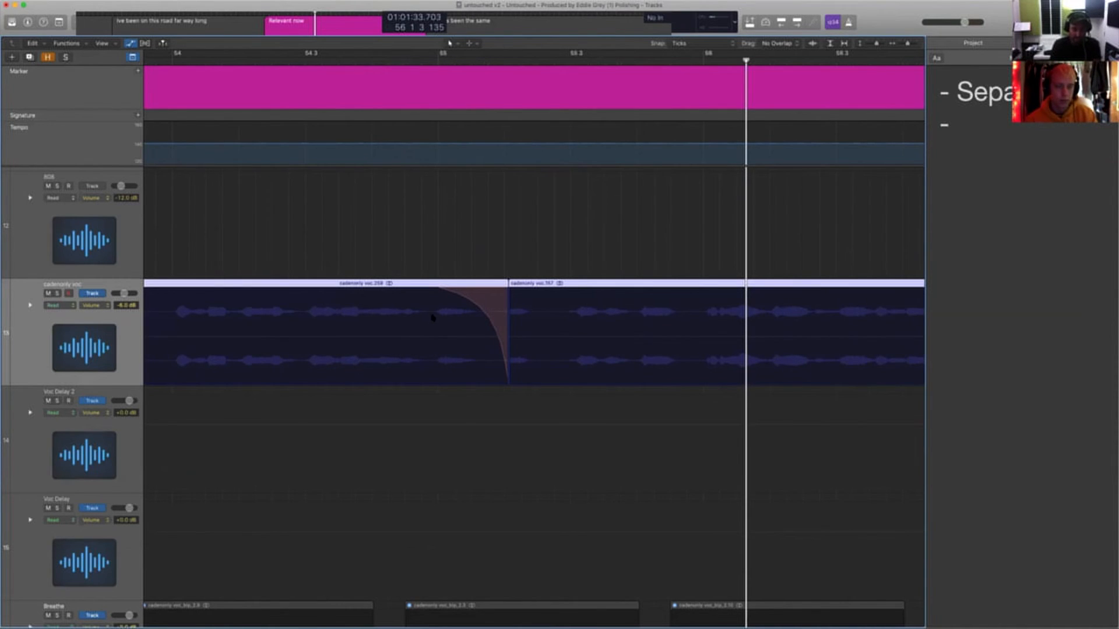
Raise the main vocal's volume automation to +3.3 dB across the faded region end just after bar 55
left_click_drag(432, 317, 510, 327)
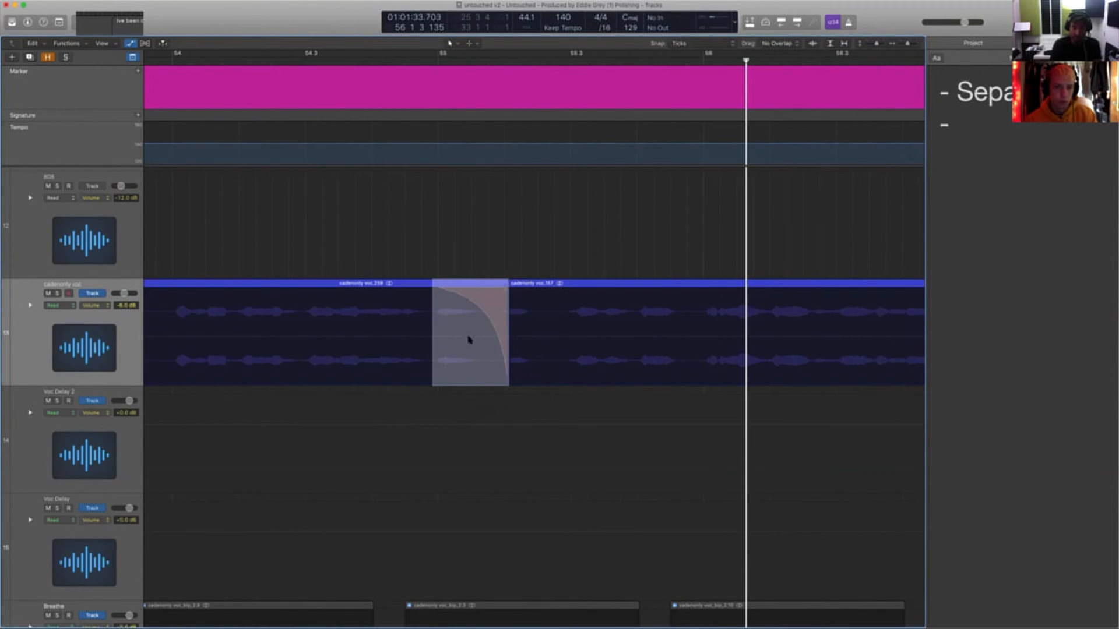
key("a")
left_click_drag(469, 340, 476, 303)
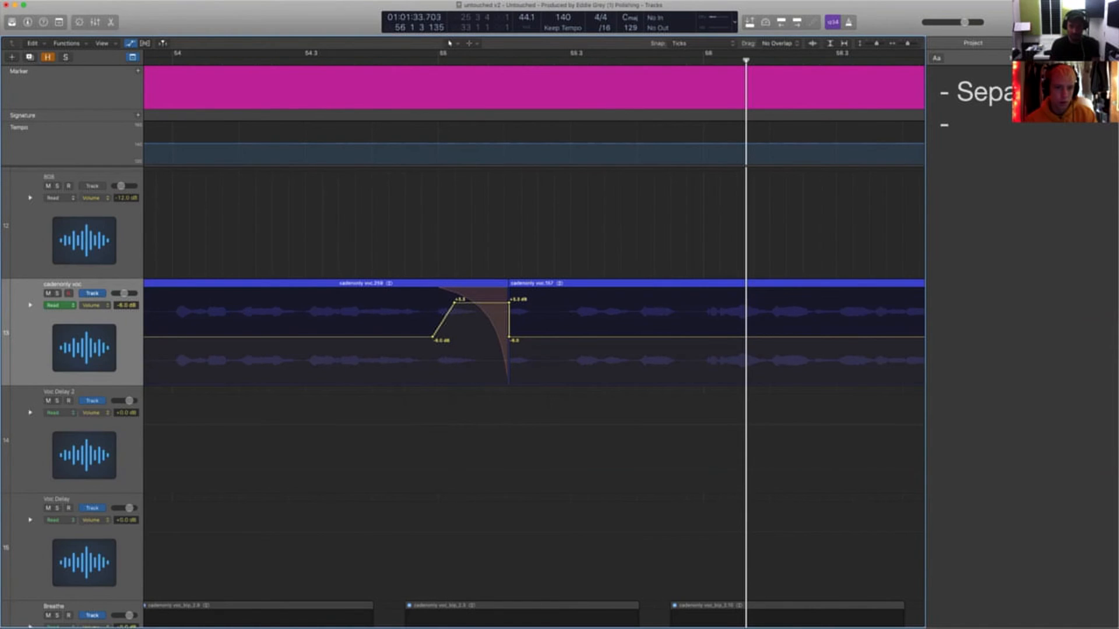
Play the main vocal from about bar 51 through the boosted fade after bar 55
key("space")
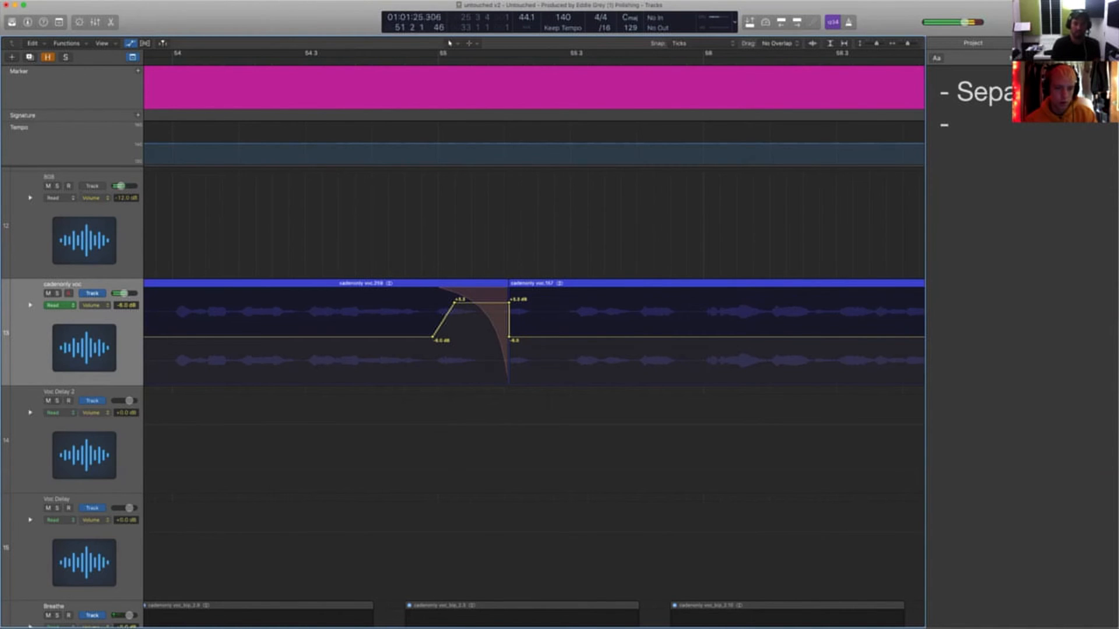
key("super+Left")
key("super+Left")
key("super+Left")
scroll(492, 357, "left", 8)
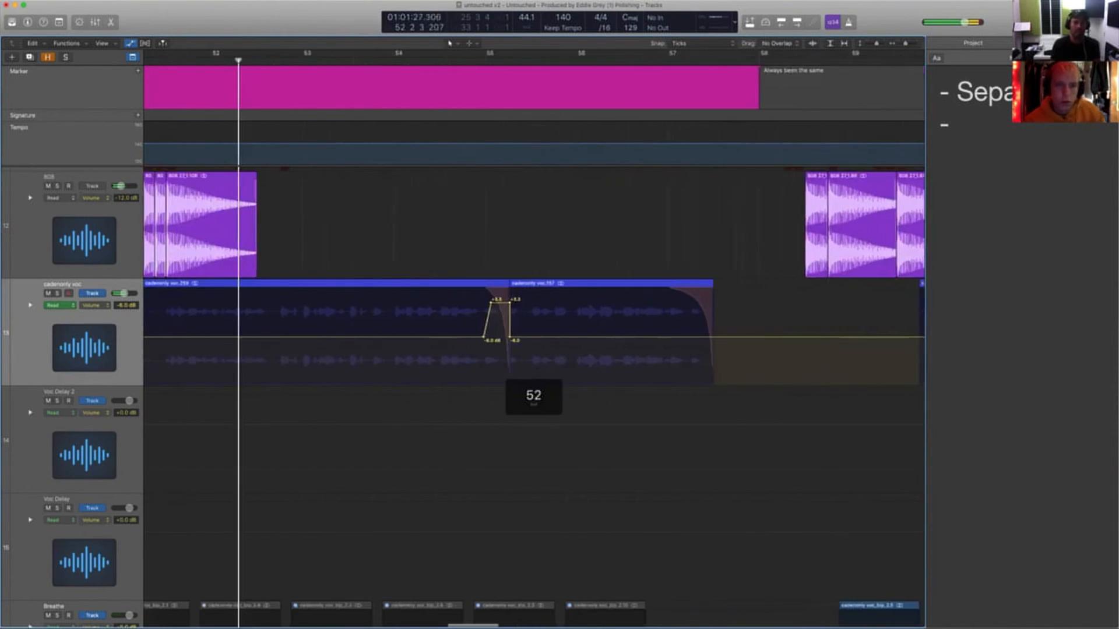
scroll(491, 356, "right", 2)
key("super+Right")
key("super+Right")
key("super+Right")
key("super+Right")
scroll(492, 357, "right", 7)
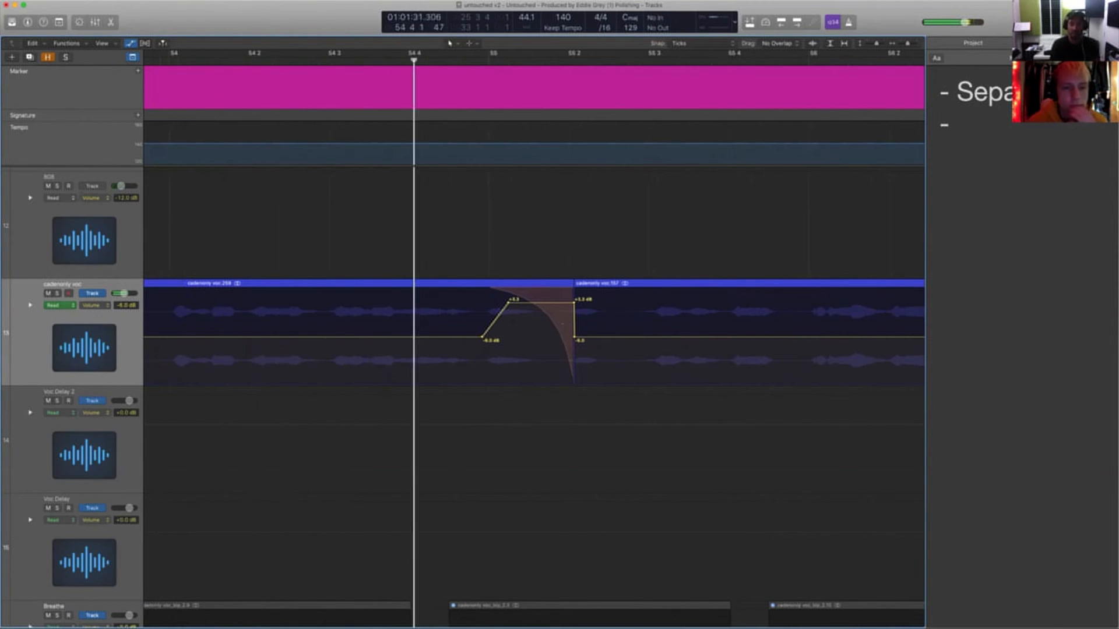
key("space")
Lower the boosted volume segment over the fade after bar 55 to -1.0 dB in stages, replaying the phrase between adjustments
left_click(546, 304)
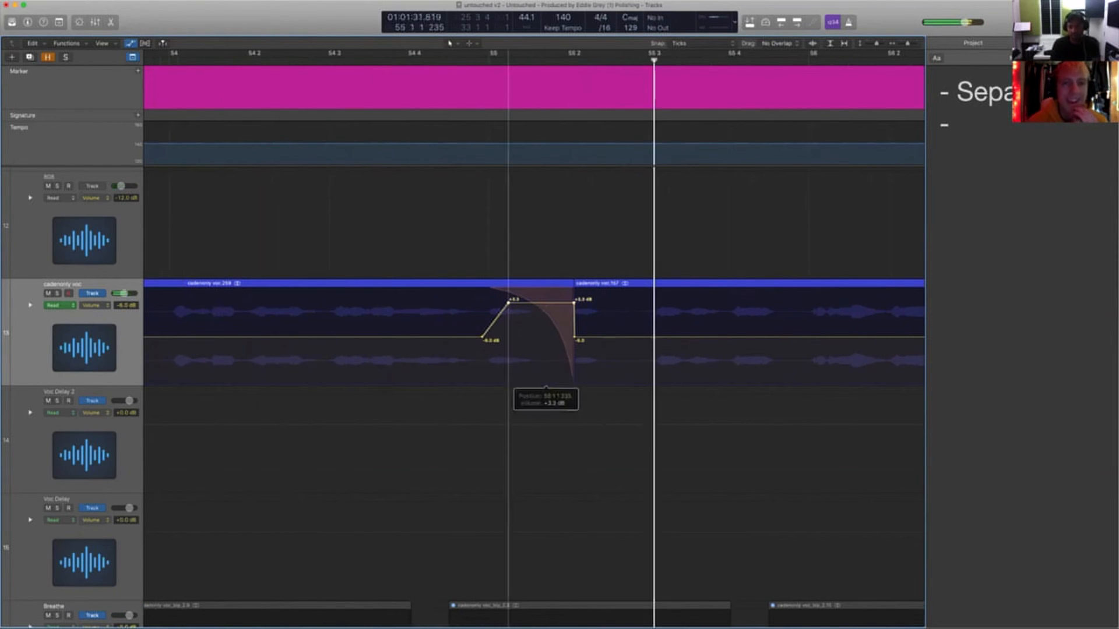
left_click_drag(546, 312, 546, 313)
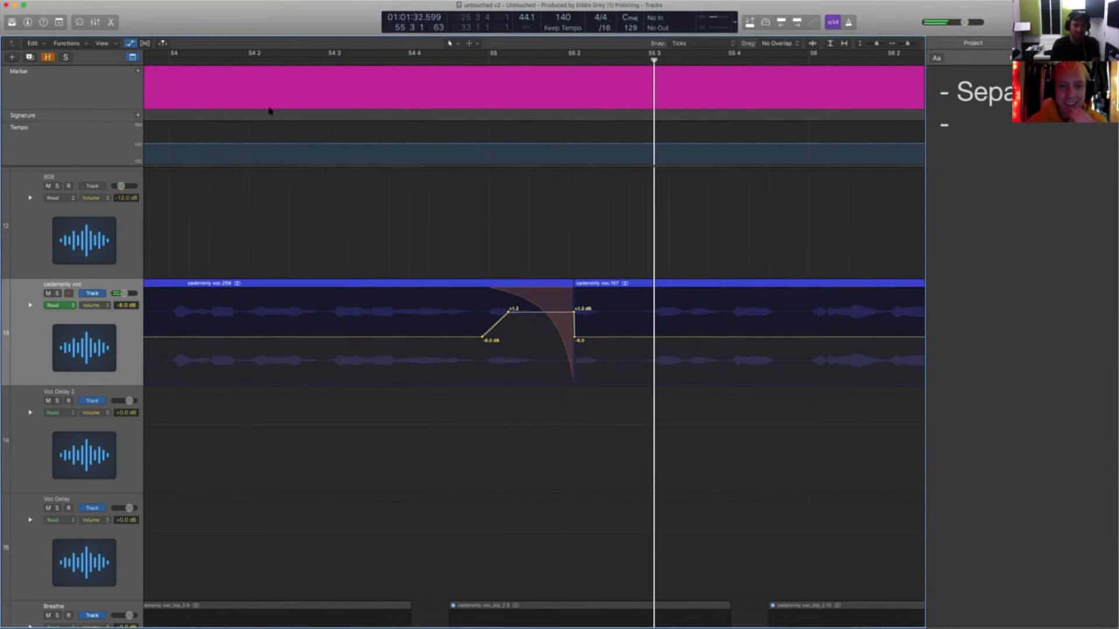
left_click(227, 62)
key("space")
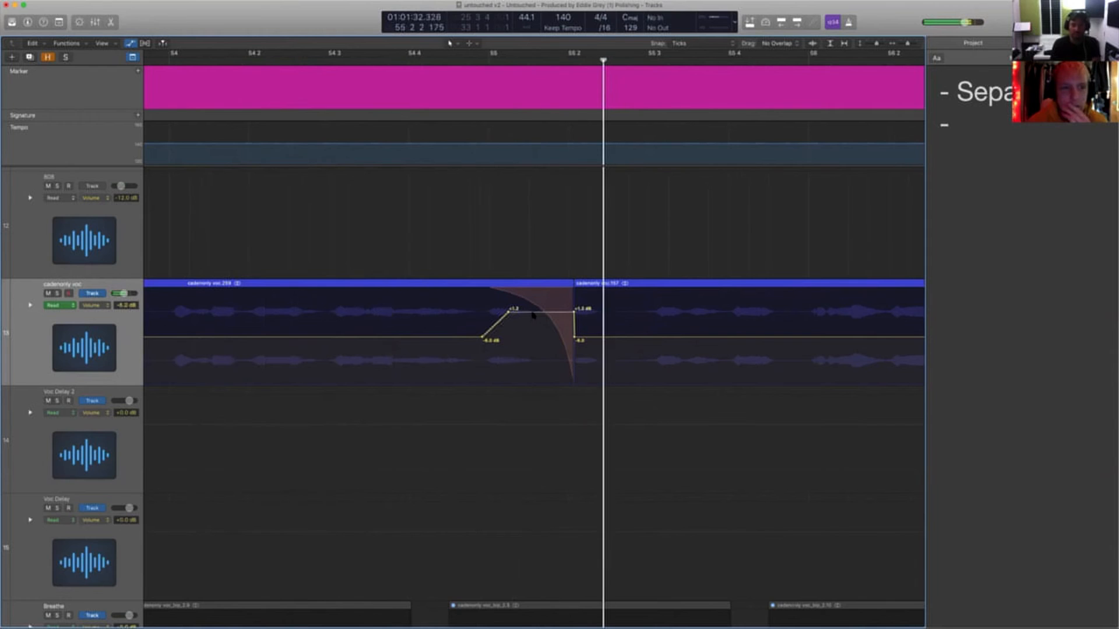
left_click_drag(532, 321, 532, 323)
key("space")
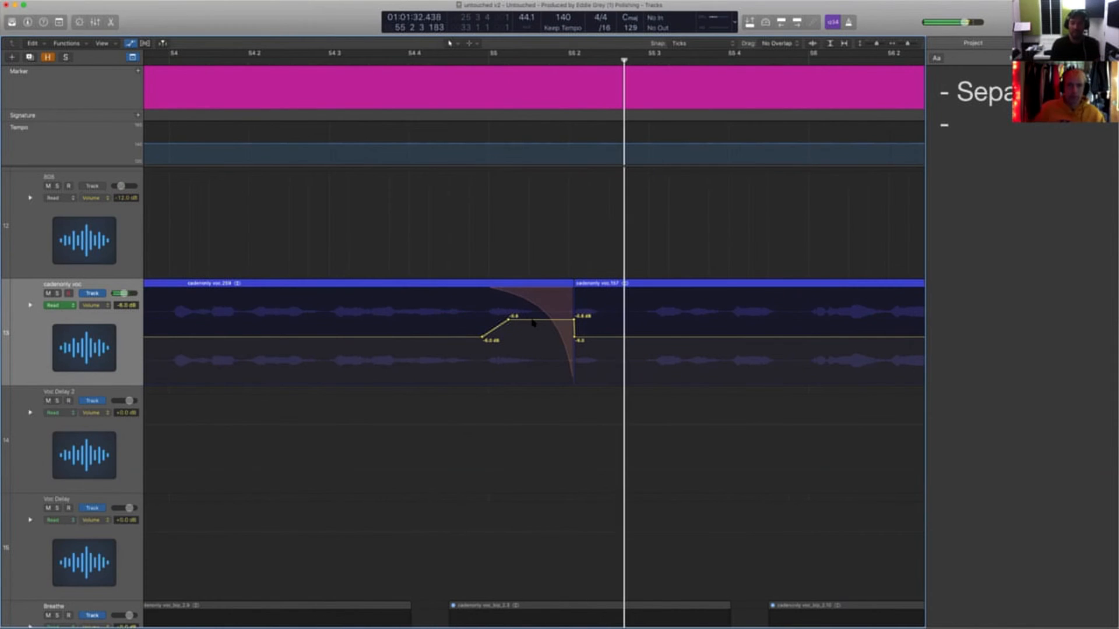
left_click_drag(532, 322, 533, 325)
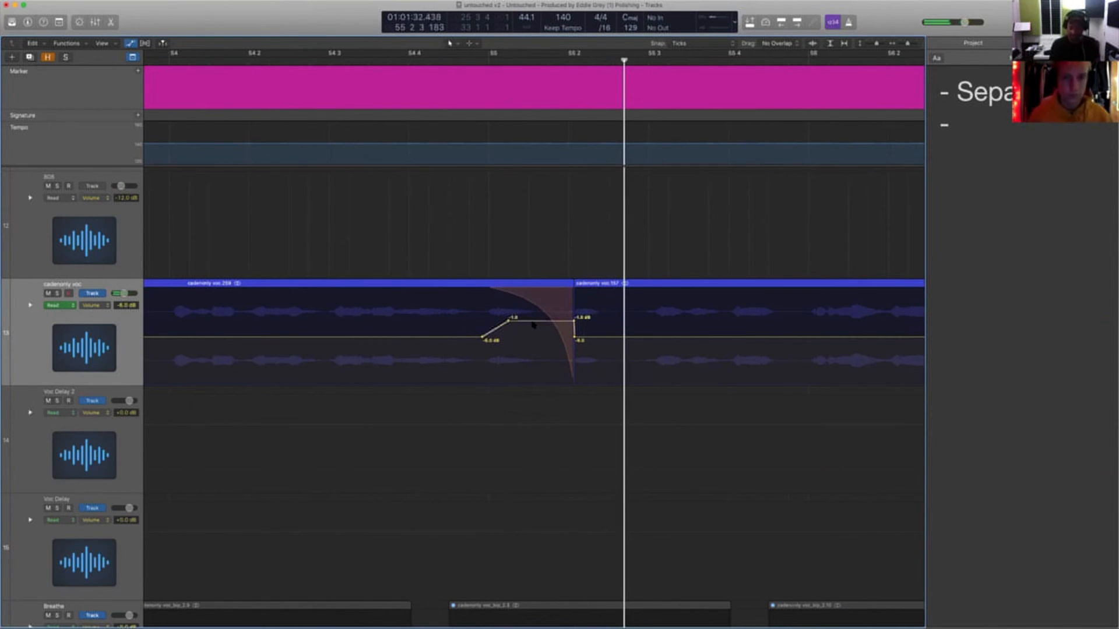
Hide the automation and play the main vocal from bar 55 into the "Always been the same" section
scroll(533, 325, "right", 5)
key("a")
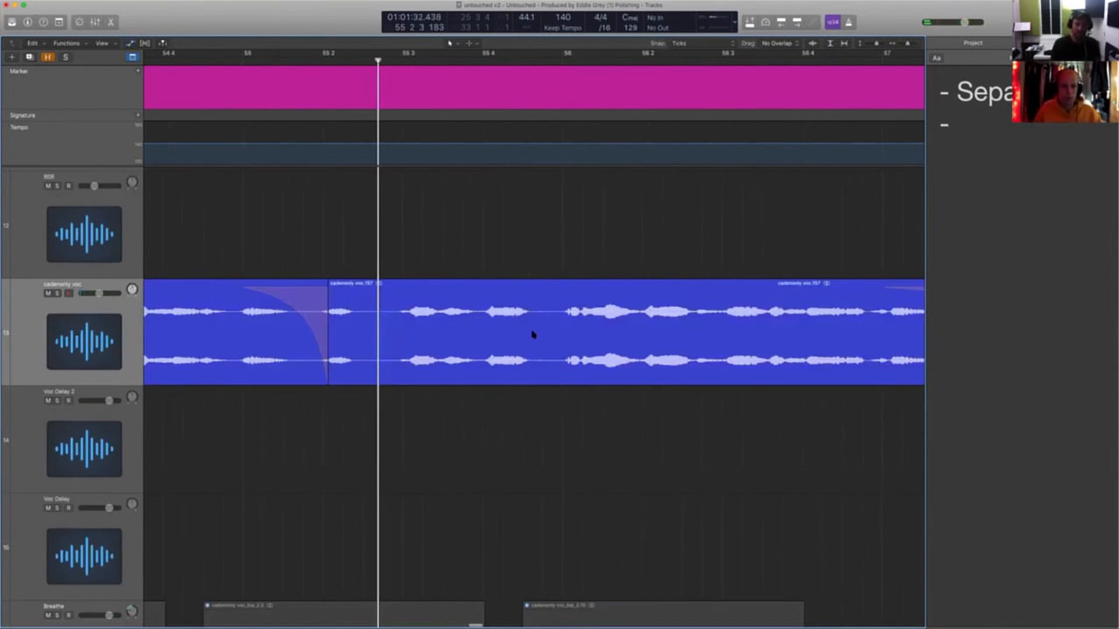
key("space")
scroll(533, 335, "down", 5)
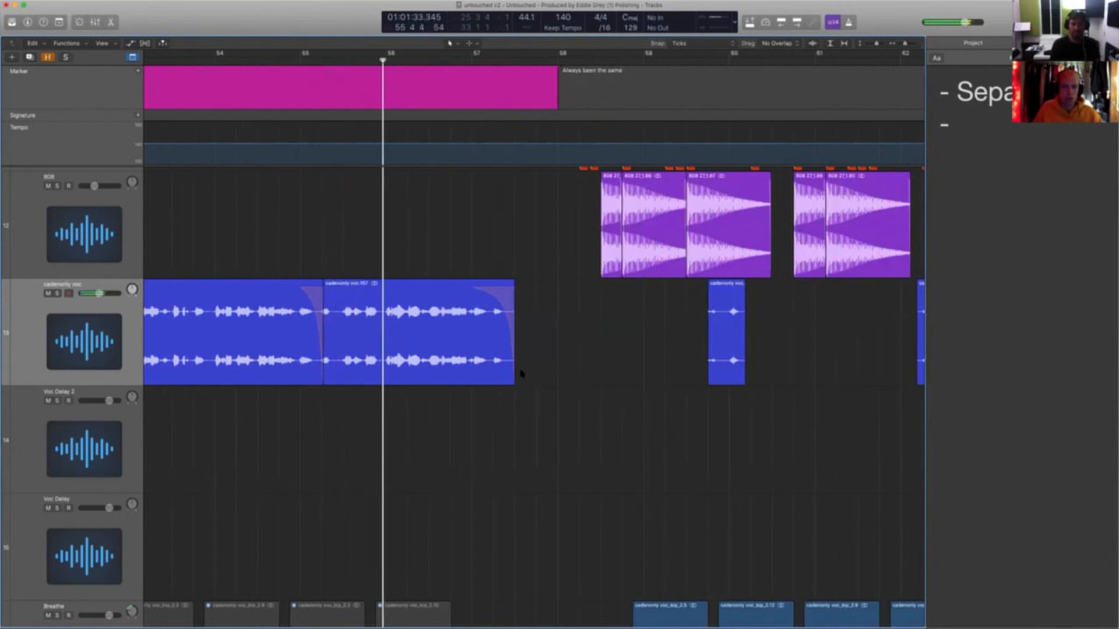
scroll(522, 374, "up", 3)
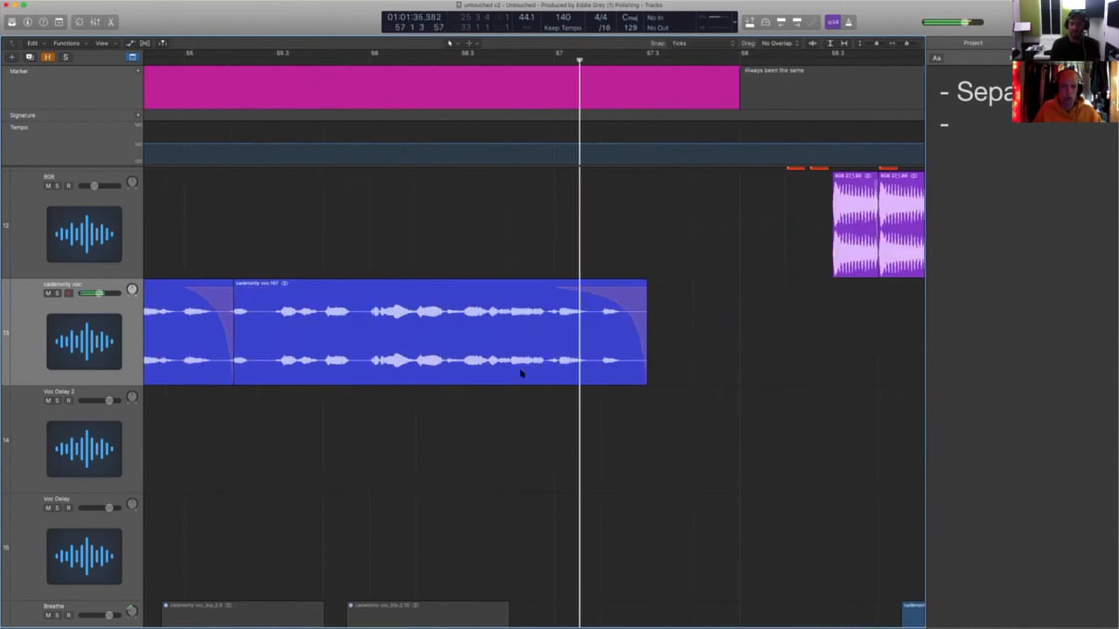
scroll(522, 374, "down", 4)
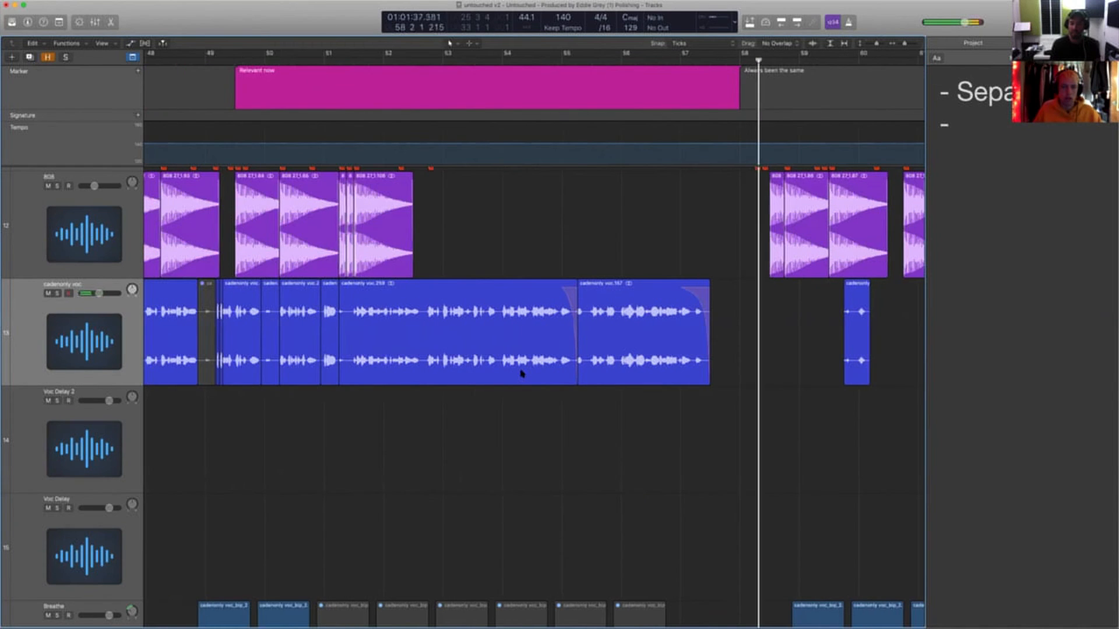
scroll(521, 374, "down", 10)
scroll(521, 374, "right", 4)
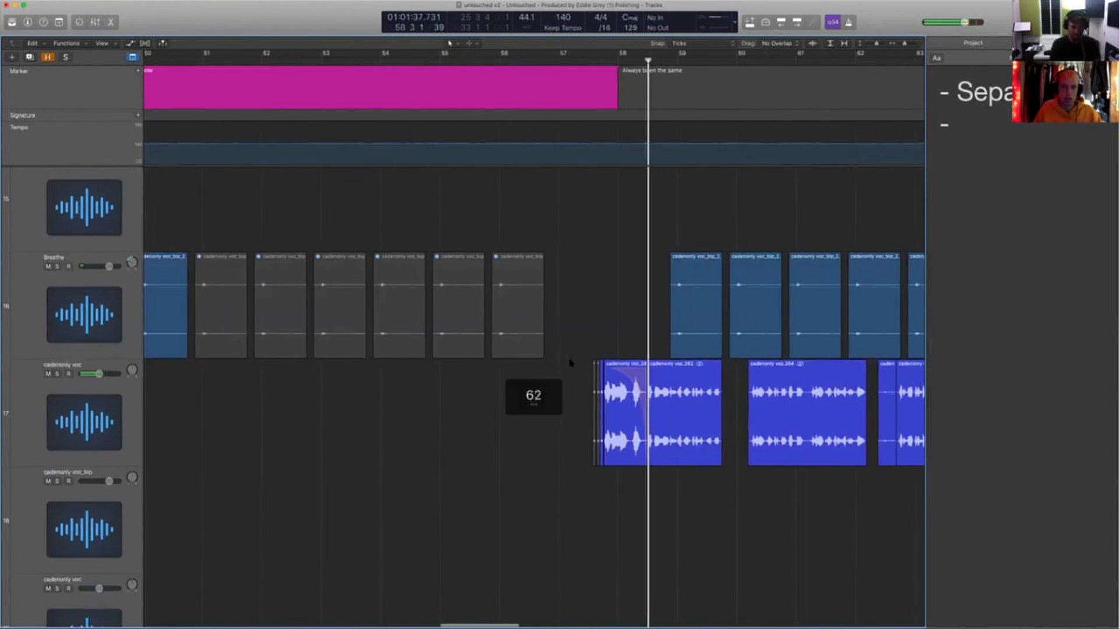
Inspect the short vocal cuts before bar 58 on track 17 and place the playhead shortly before bar 57
left_click_drag(519, 365, 601, 415)
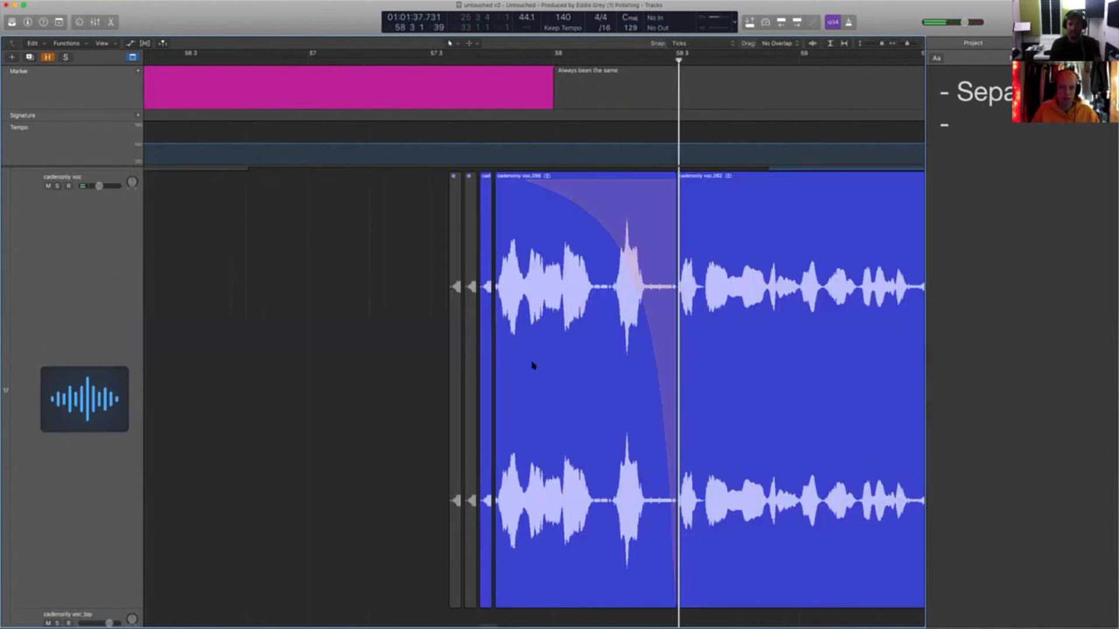
left_click(489, 292)
left_click(313, 348)
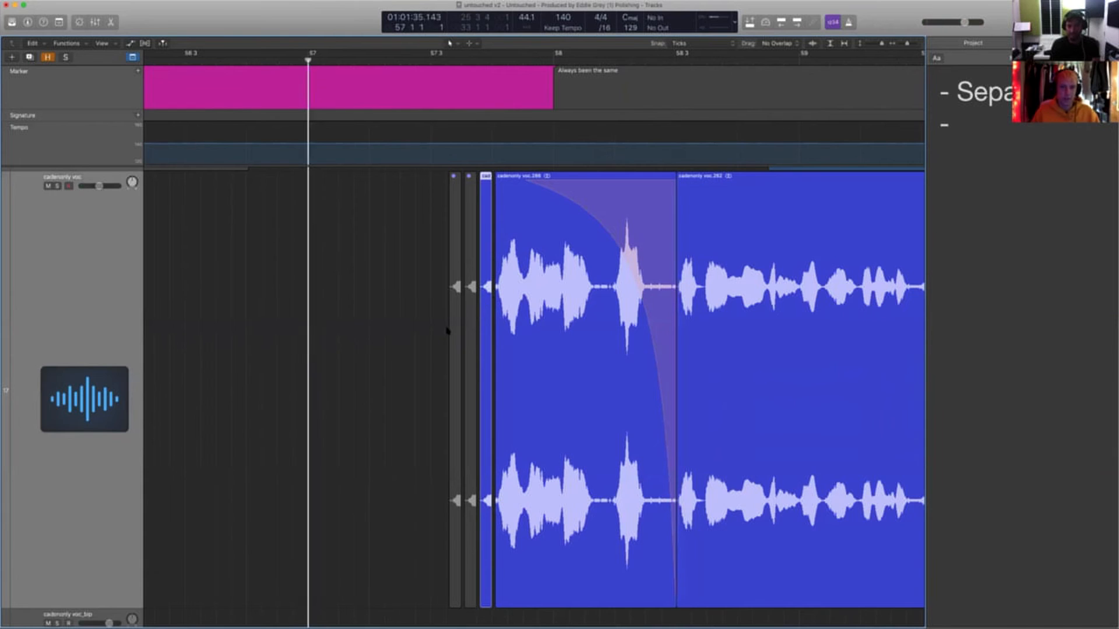
left_click(266, 334)
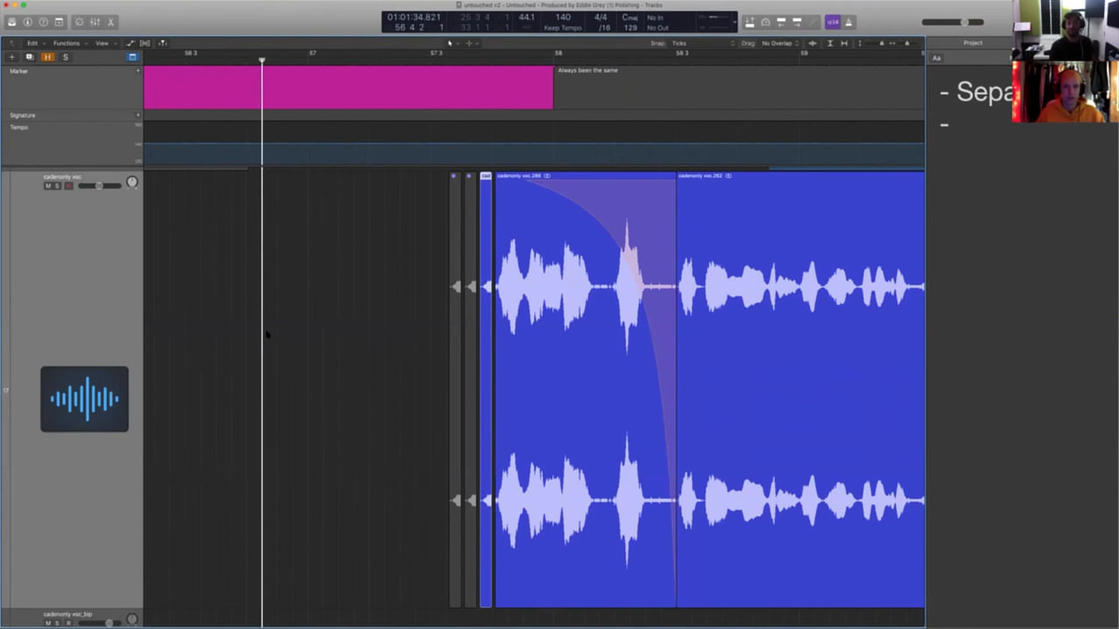
scroll(266, 335, "down", 8)
scroll(265, 335, "up", 1)
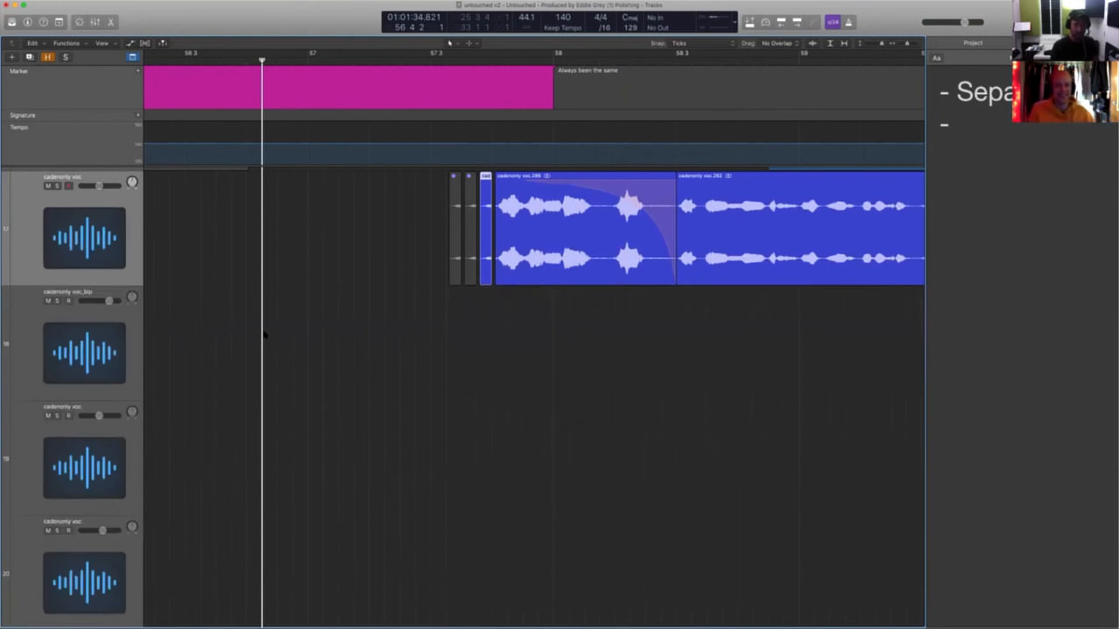
left_click(327, 387)
scroll(328, 387, "up", 1)
scroll(328, 387, "down", 4)
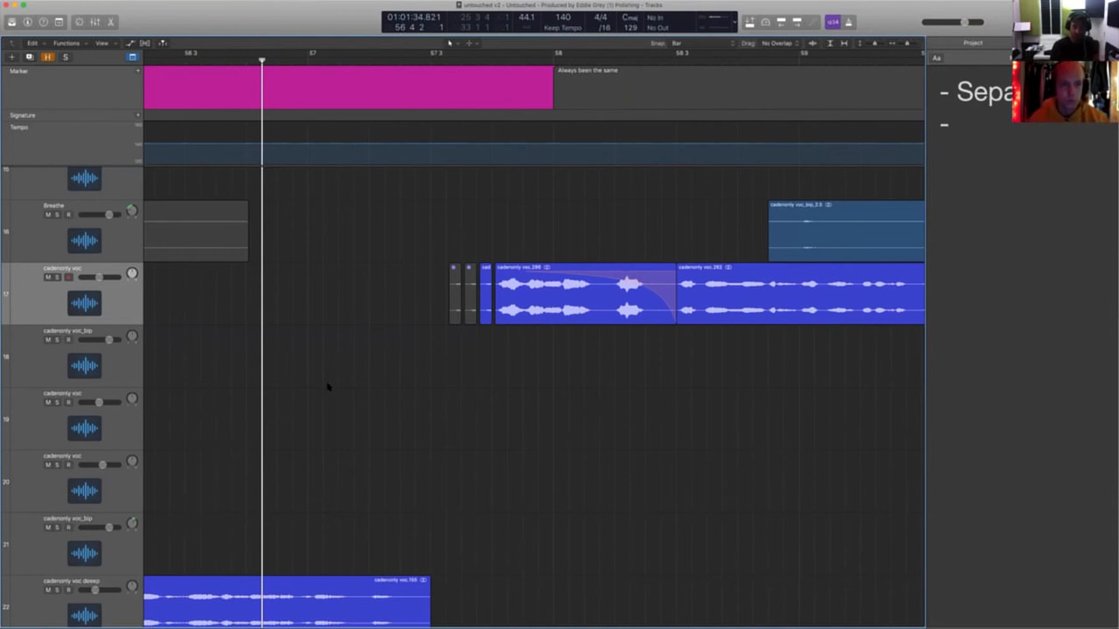
Play the track 17 vocal from its short cuts before bar 58 through to around bar 62
left_click_drag(408, 233, 675, 349)
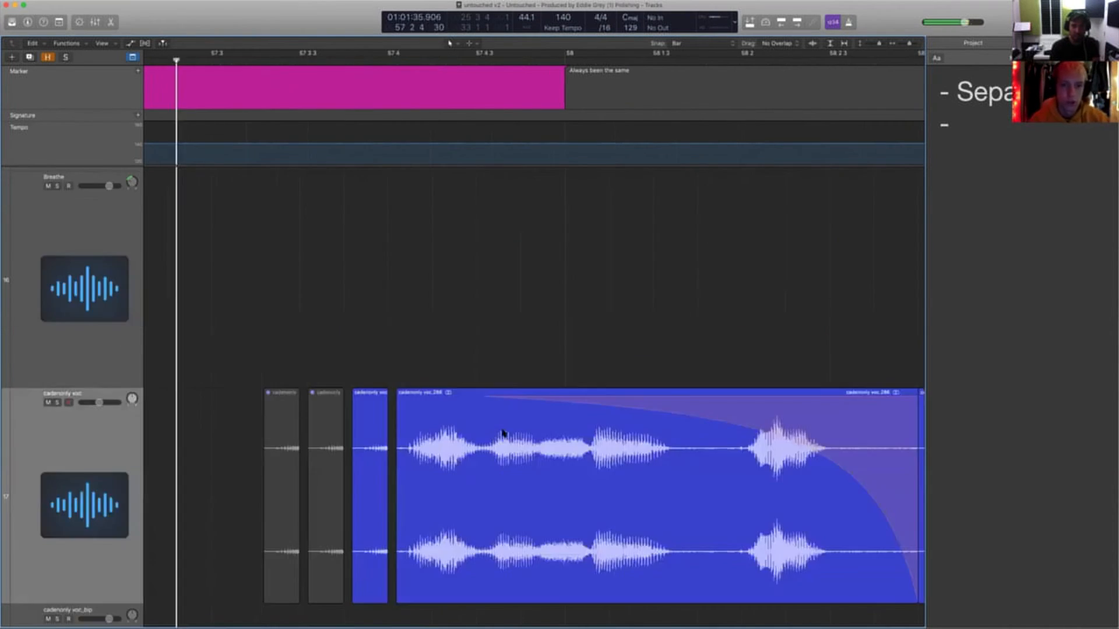
left_click(518, 341, "ctrl+alt")
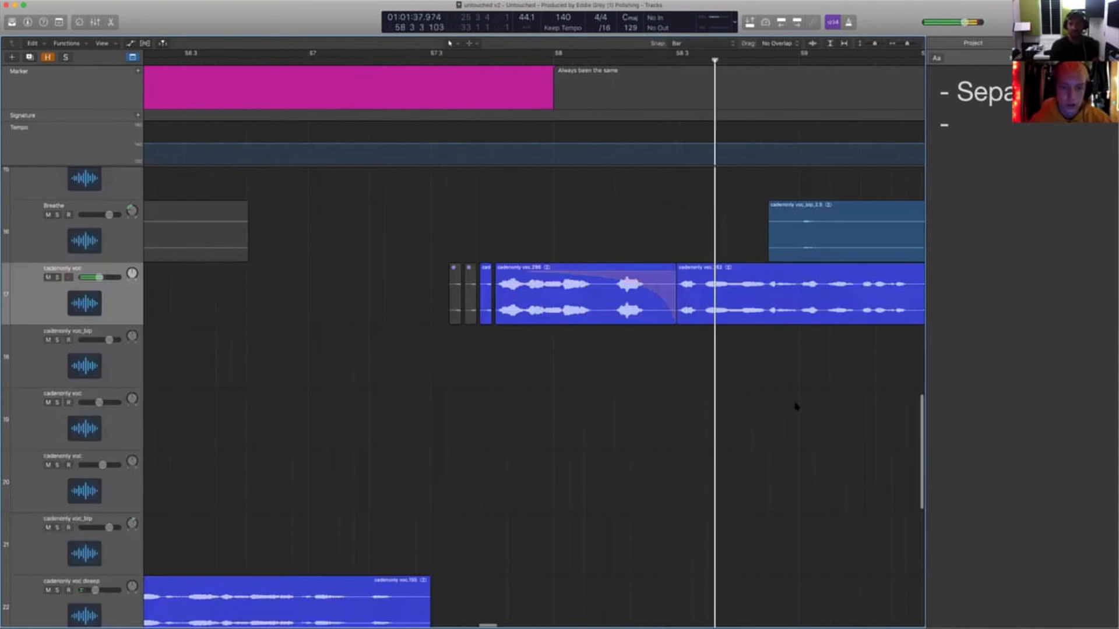
left_click(797, 407, "ctrl+alt")
scroll(798, 408, "right", 2)
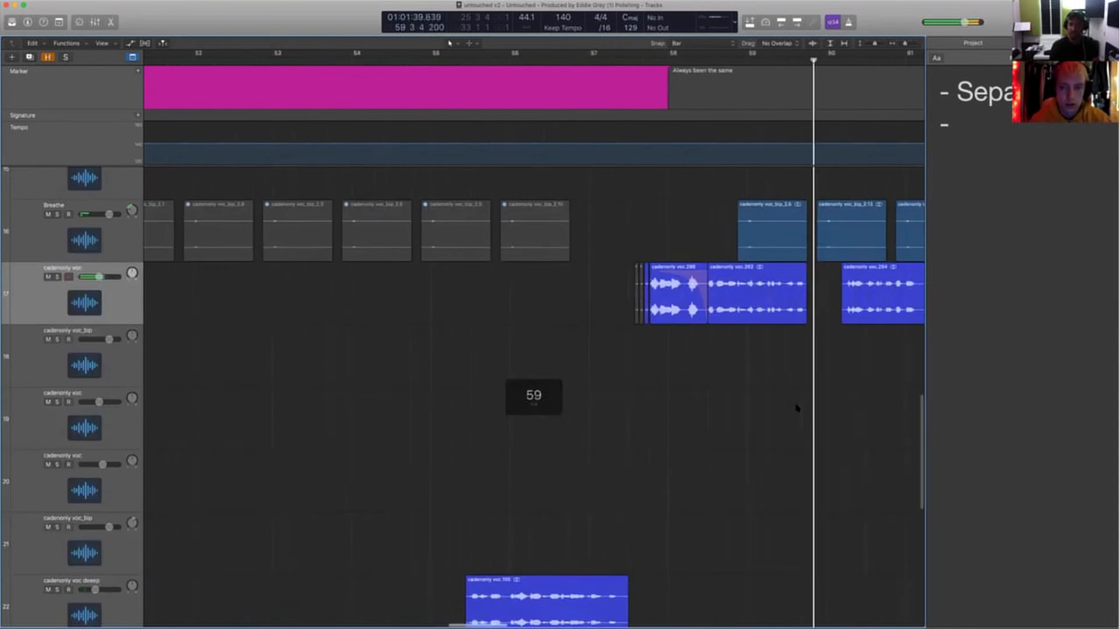
scroll(797, 407, "right", 5)
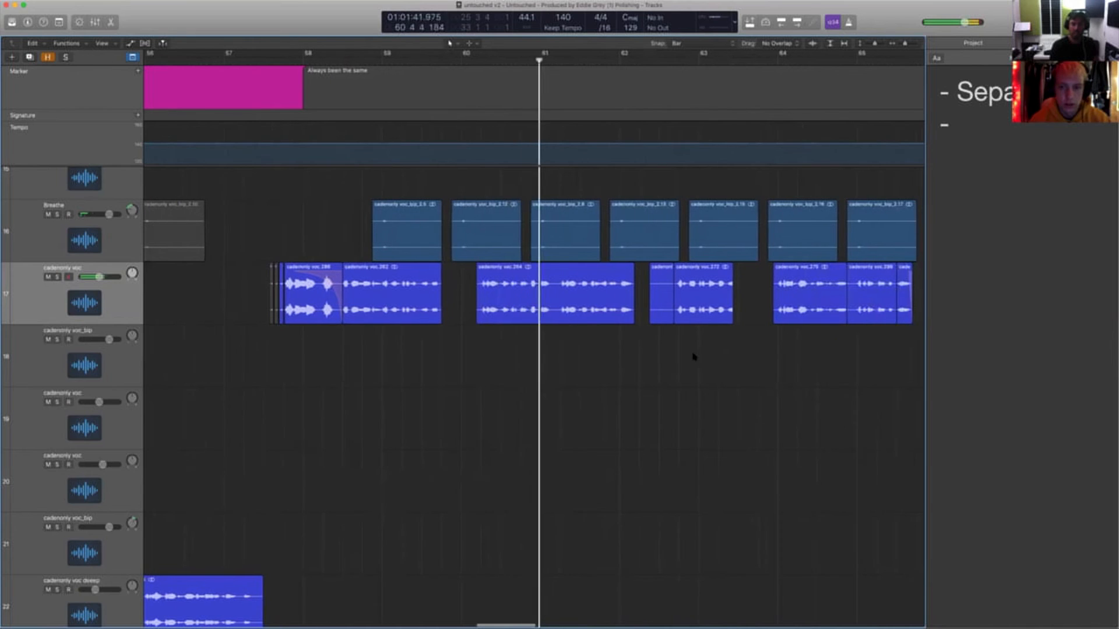
scroll(694, 355, "right", 3)
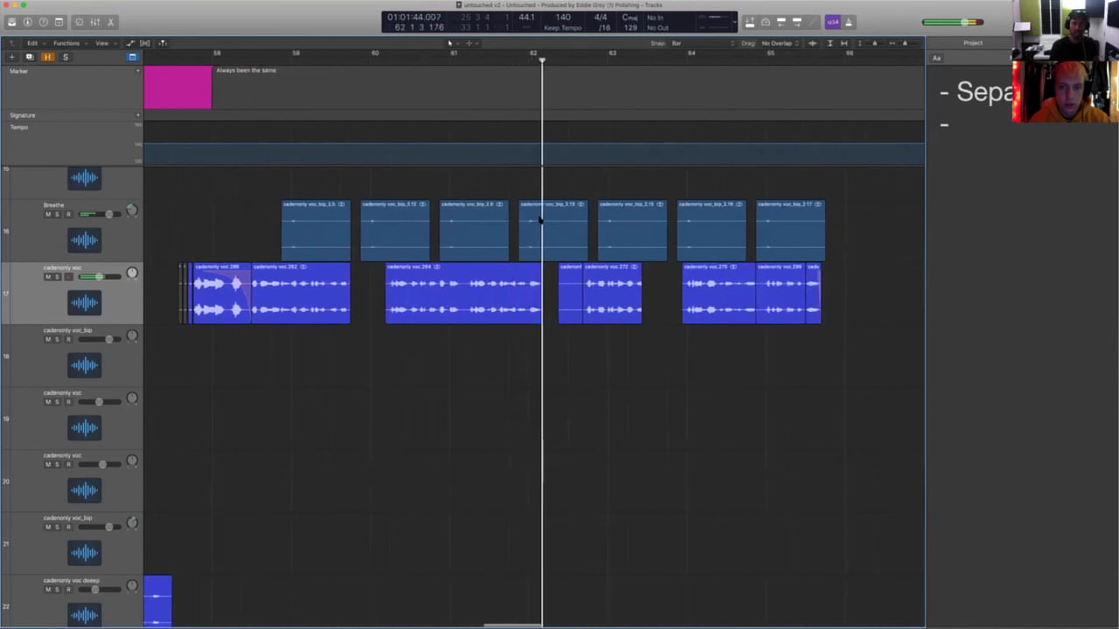
Continue playback past bar 65 with the deep vocal and ad-lib tracks in view
key("super+Up")
key("super+Up")
key("super+Up")
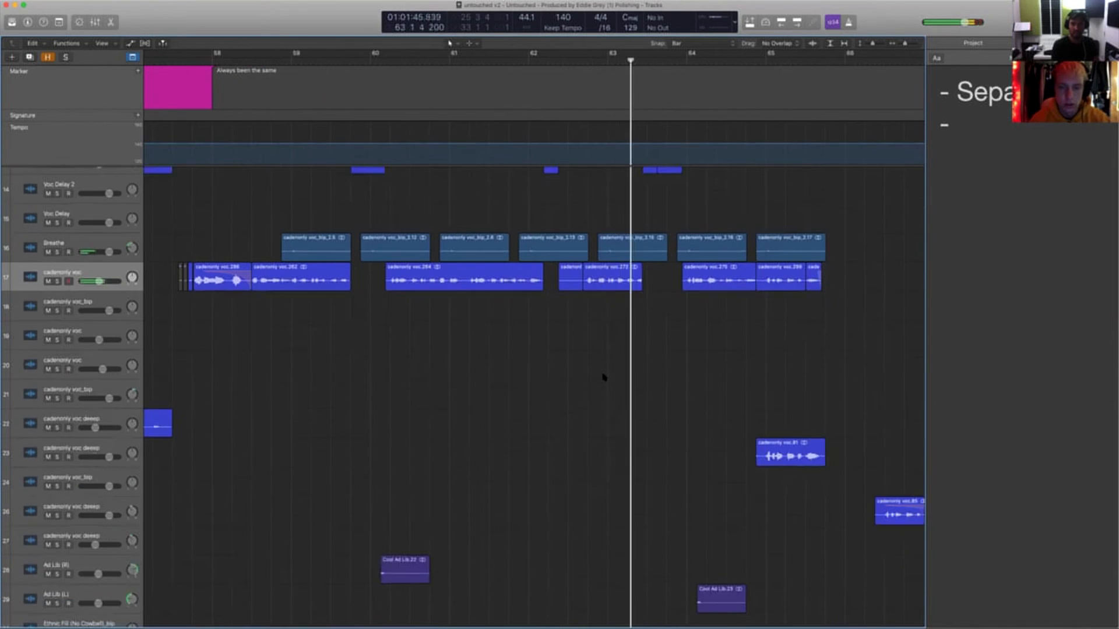
key("super+Left")
key("super+Left")
key("super+Left")
key("super+Left")
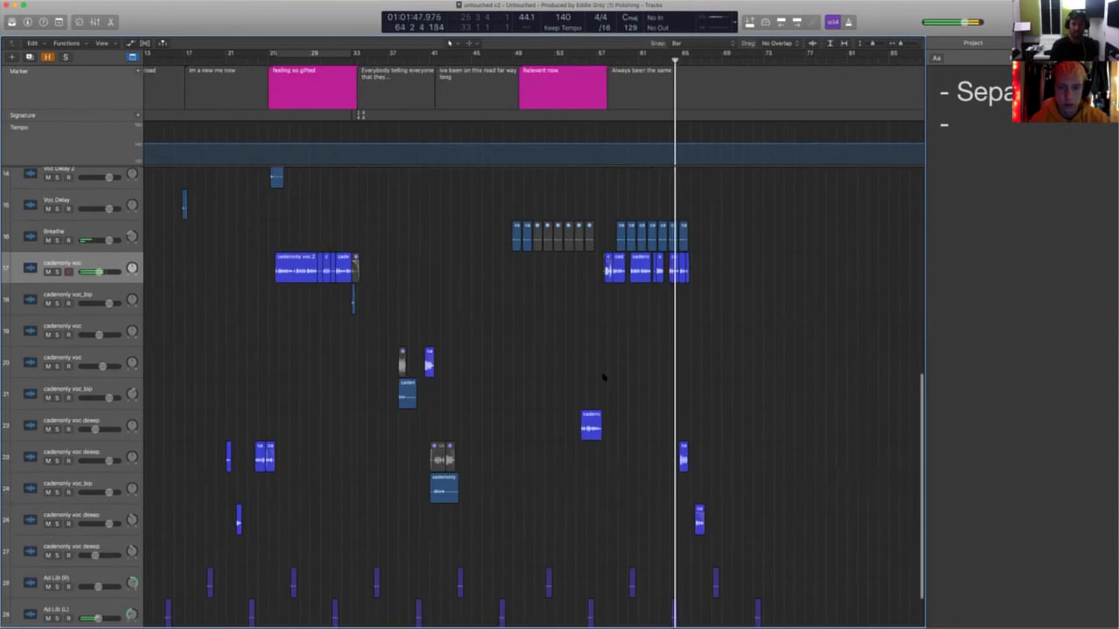
scroll(604, 377, "down", 3)
key("super+Right")
key("super+Right")
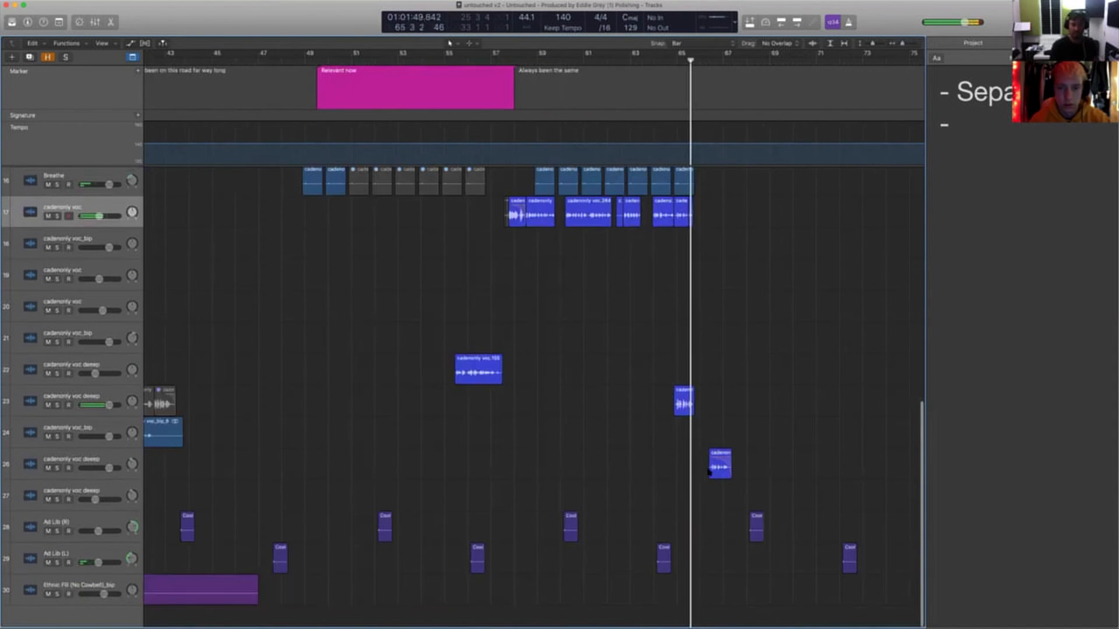
Bounce in place the short deep vocal region between bars 66 and 67
left_click(683, 405)
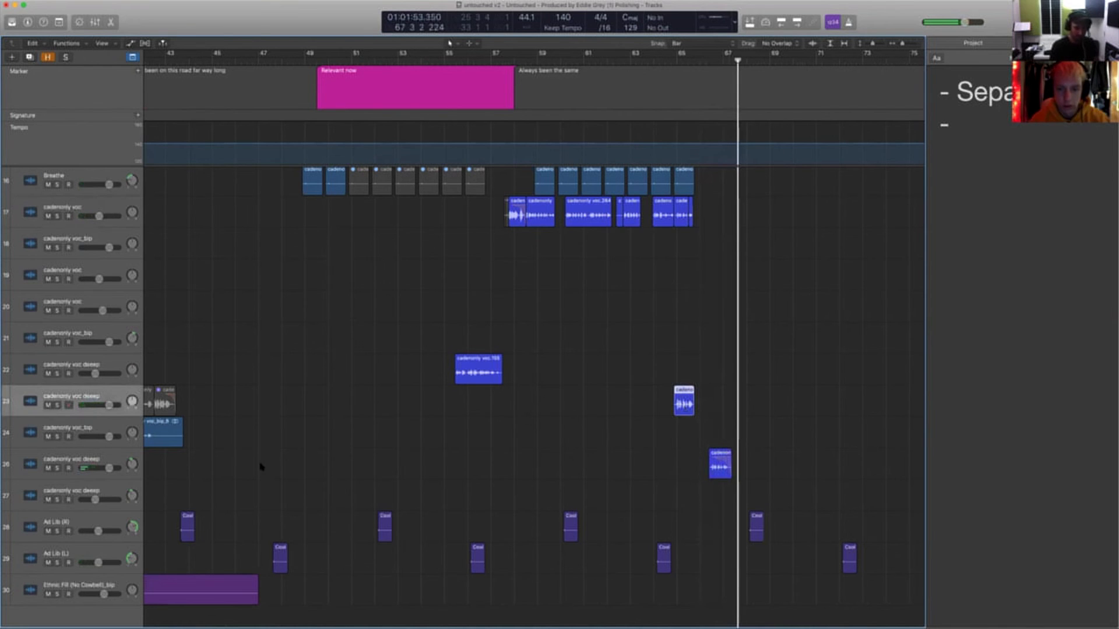
left_click(100, 469)
key("i")
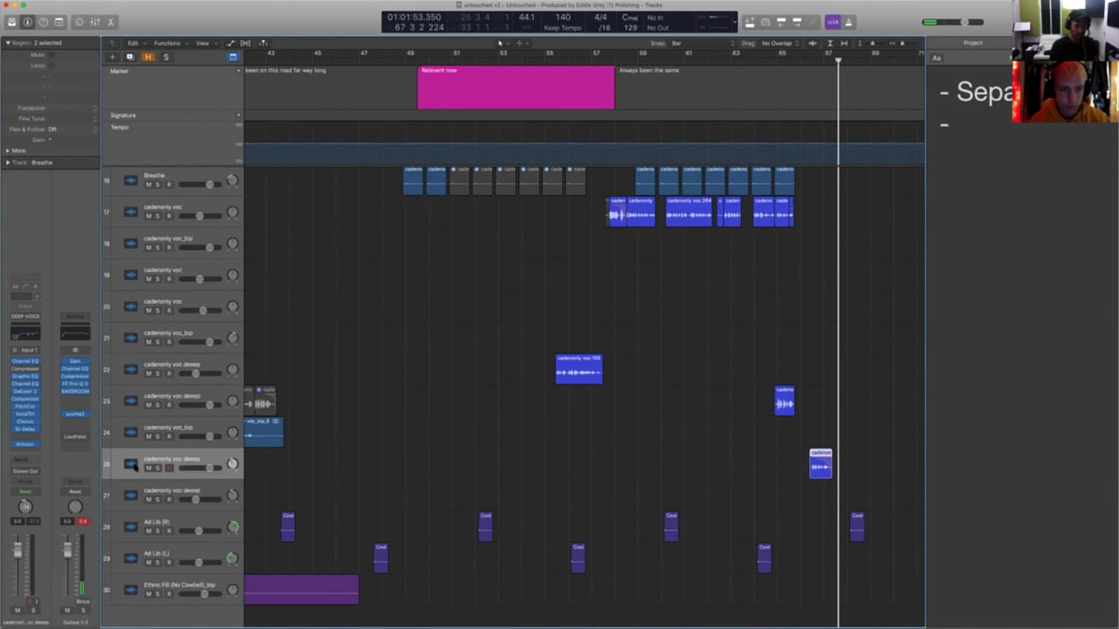
scroll(698, 455, "right", 5)
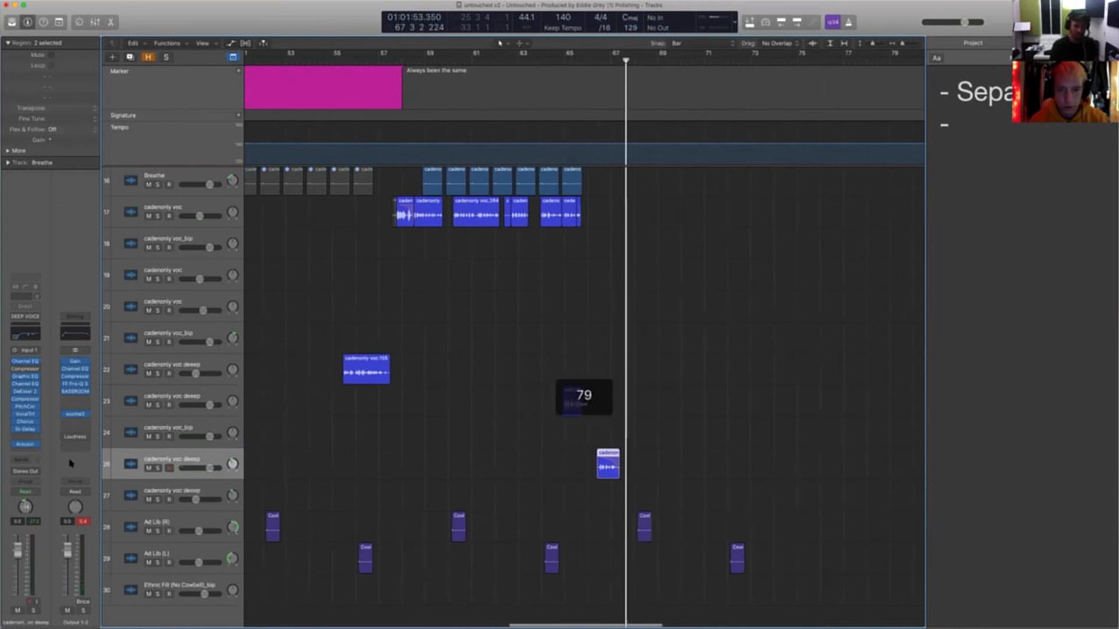
left_click_drag(553, 495, 606, 469)
key("ctrl+b")
key("Return")
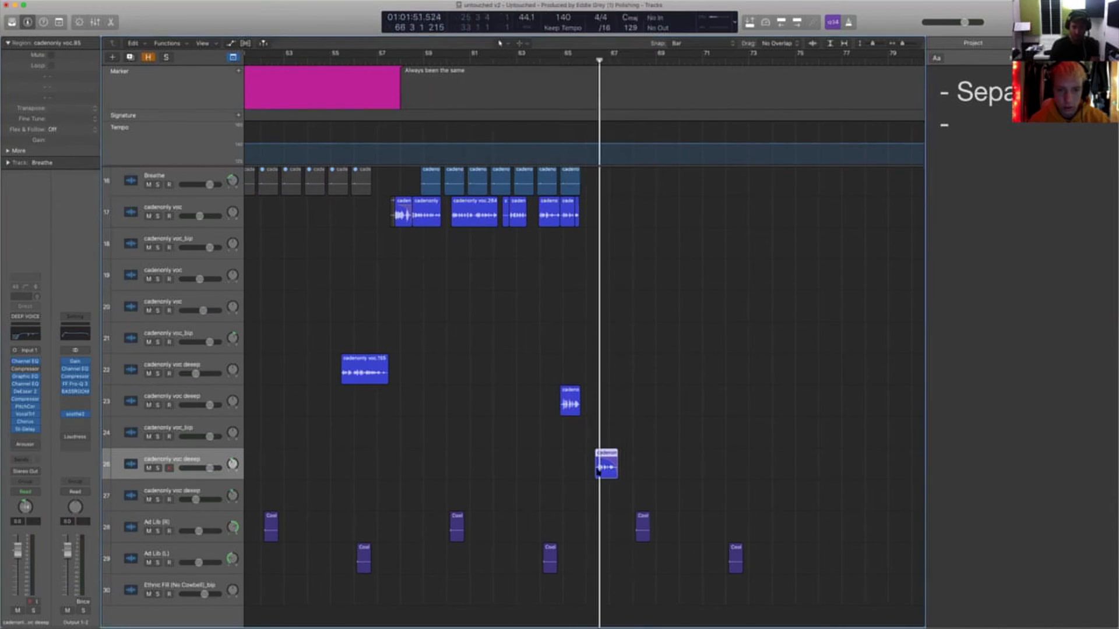
Play from shortly before bar 64 to check the bounced deep vocal, selecting the track 23 deep vocal region near bar 65
left_click(542, 462, "shift")
left_click(190, 464)
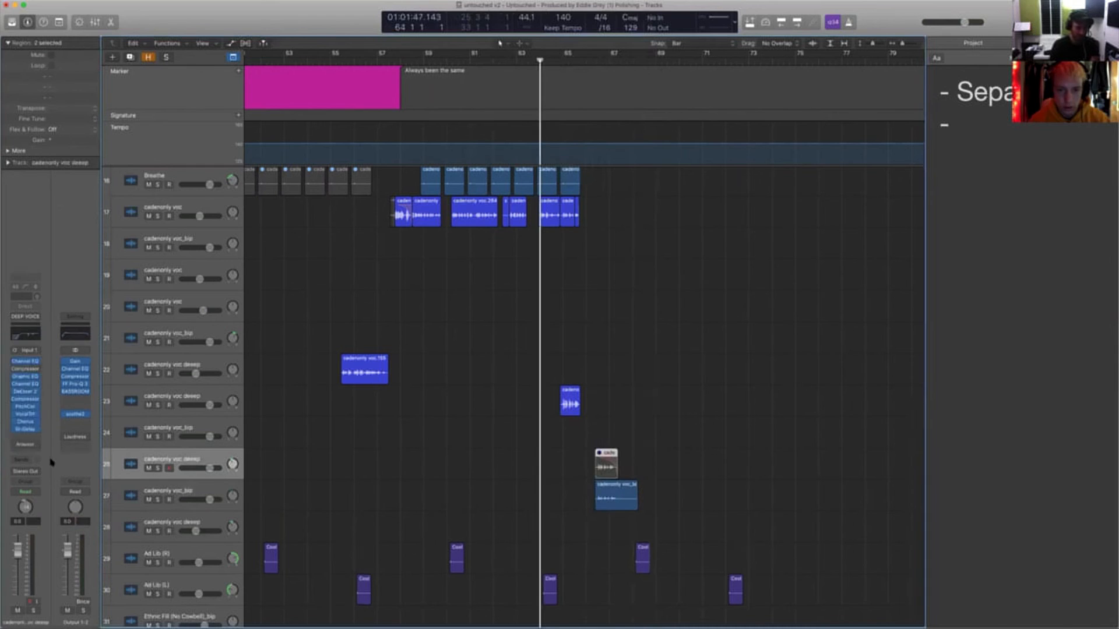
key("space")
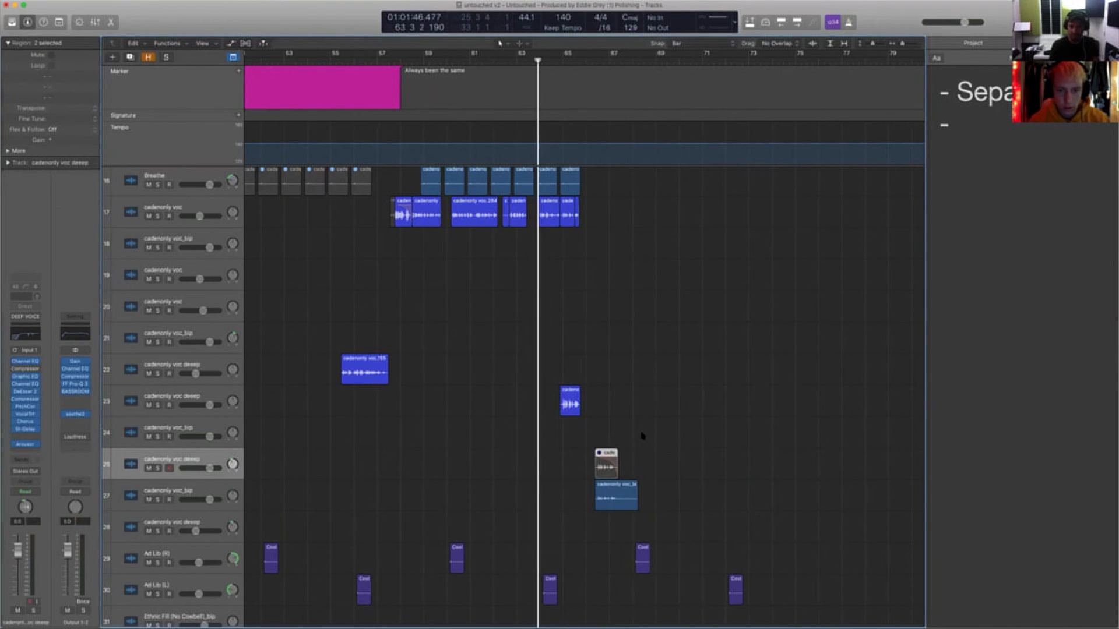
left_click(555, 396)
left_click(562, 398)
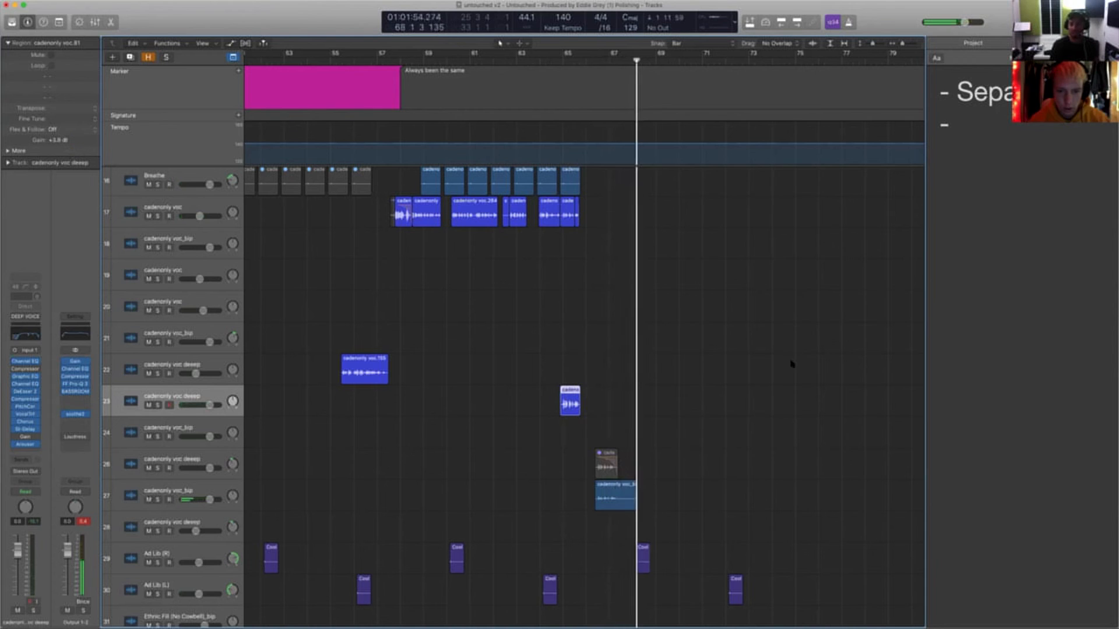
Open UpStereoPro on the Sample track stack and adjust its upper knob slightly during playback
scroll(711, 549, "up", 15)
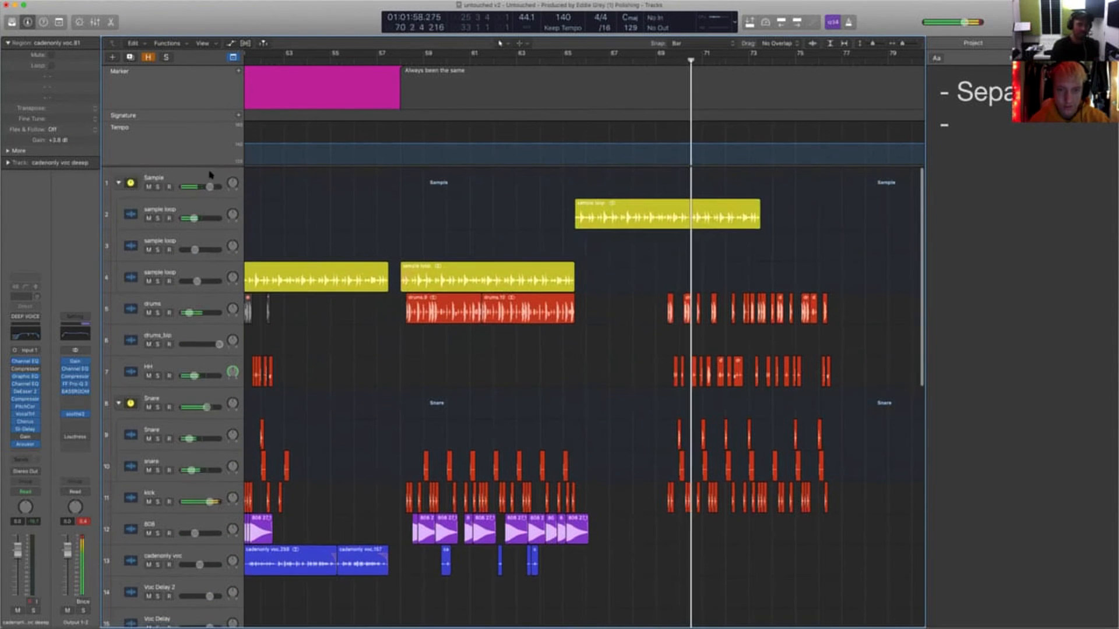
left_click(210, 175)
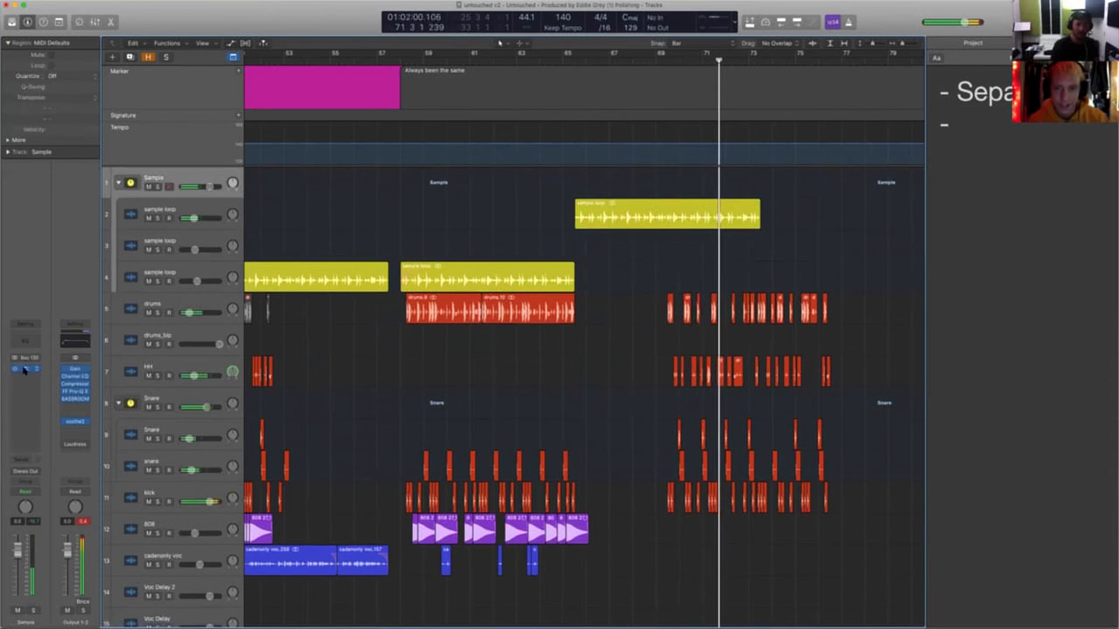
left_click(25, 369)
left_click_drag(637, 165, 640, 156)
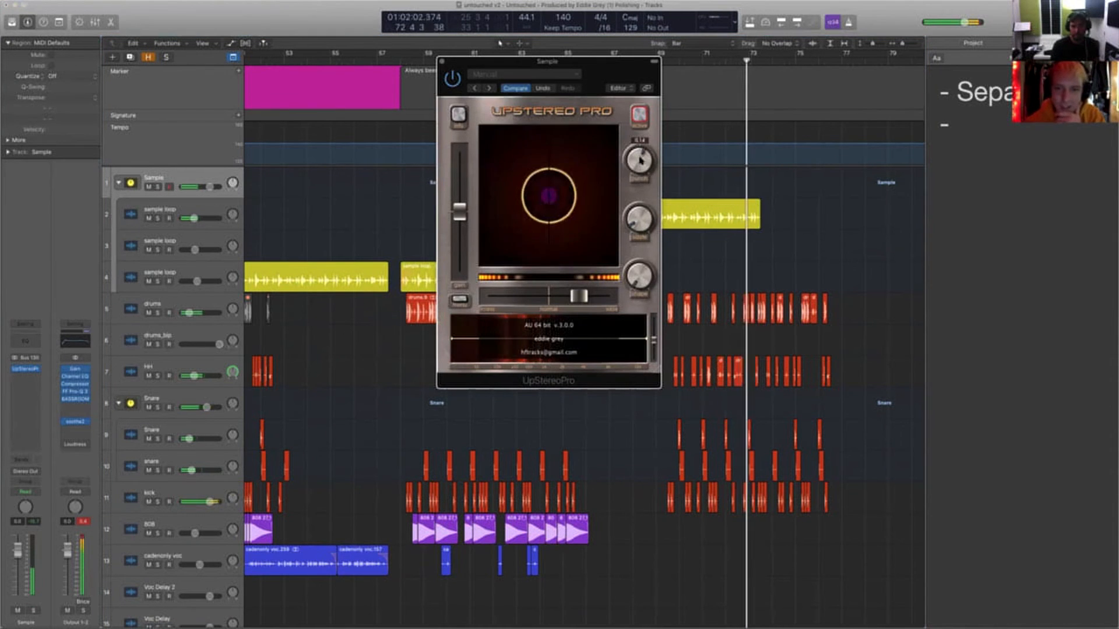
Mute the drums, hi-hat, snare and kick regions from about bar 74 onward
scroll(808, 407, "up", 5)
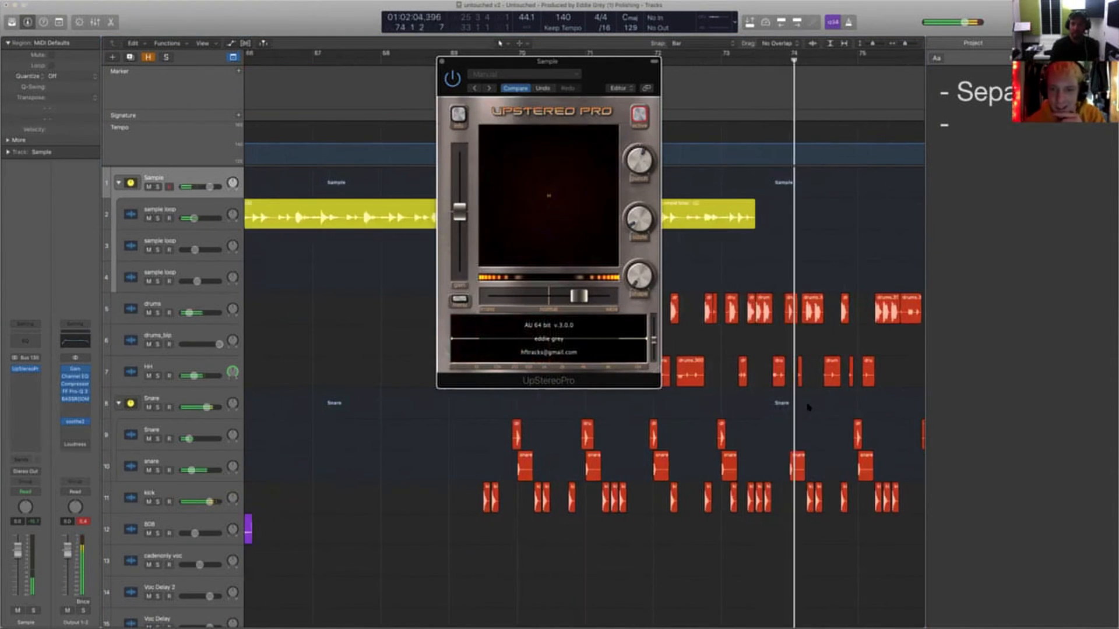
scroll(809, 408, "down", 5)
left_click_drag(876, 542, 787, 303)
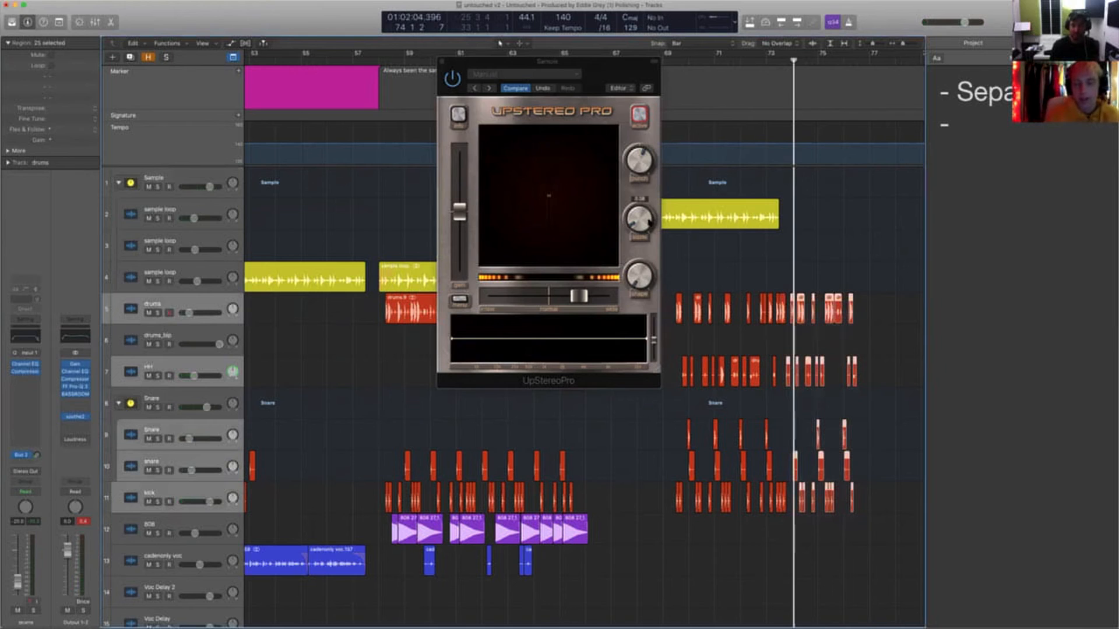
left_click(651, 220)
scroll(754, 381, "up", 5)
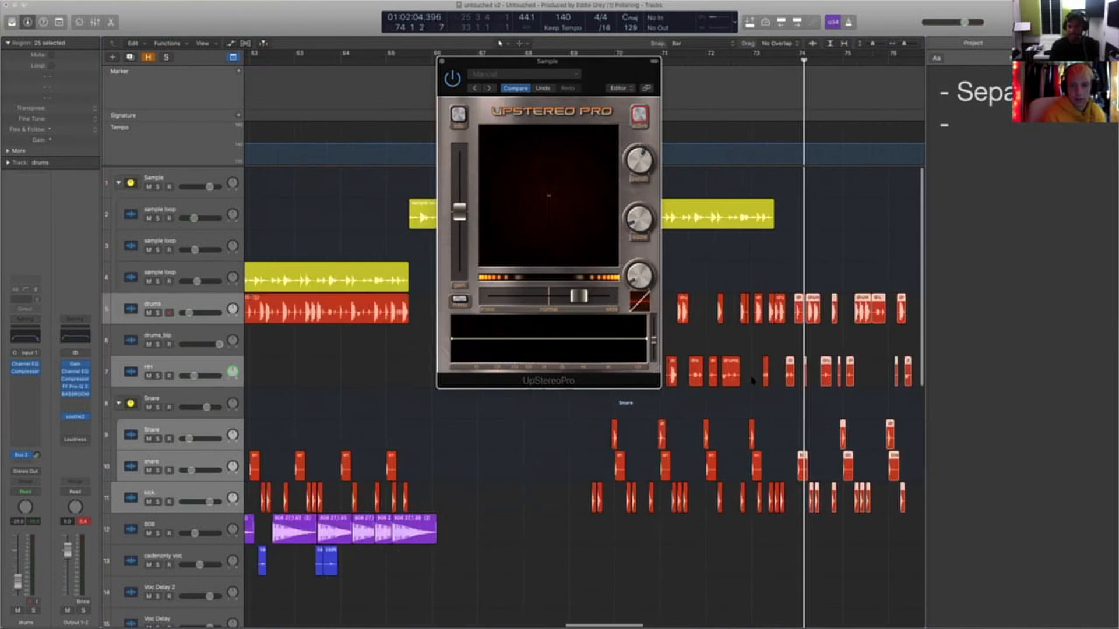
key("ctrl+m")
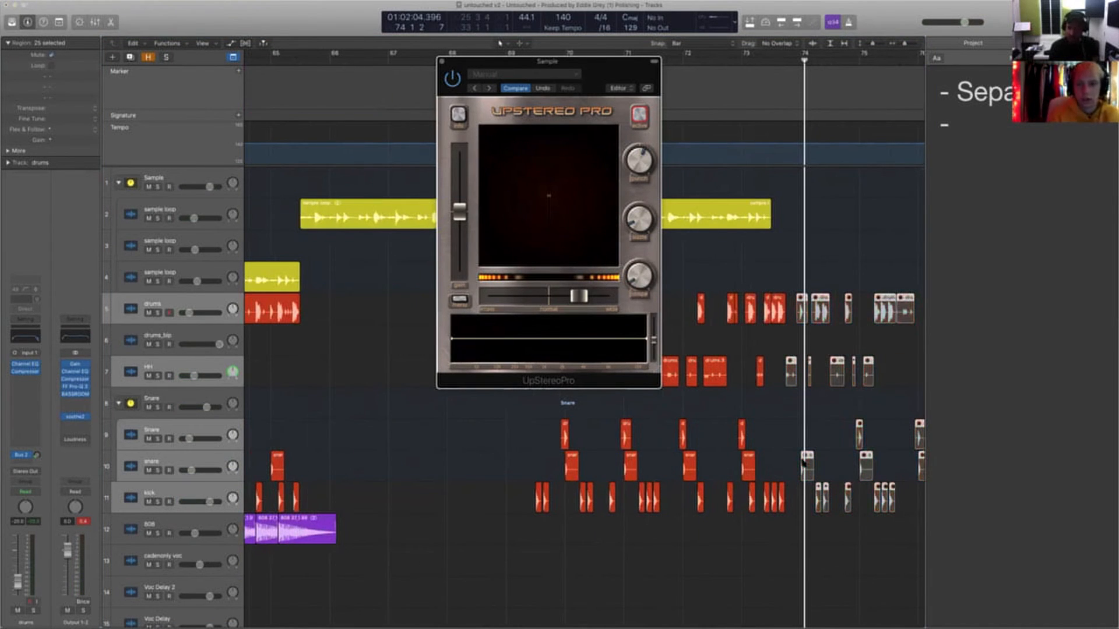
Play the ending from just before bar 72 past bar 74 and select the last drum and kick hits before the muted regions
left_click(681, 555, "shift")
key("space")
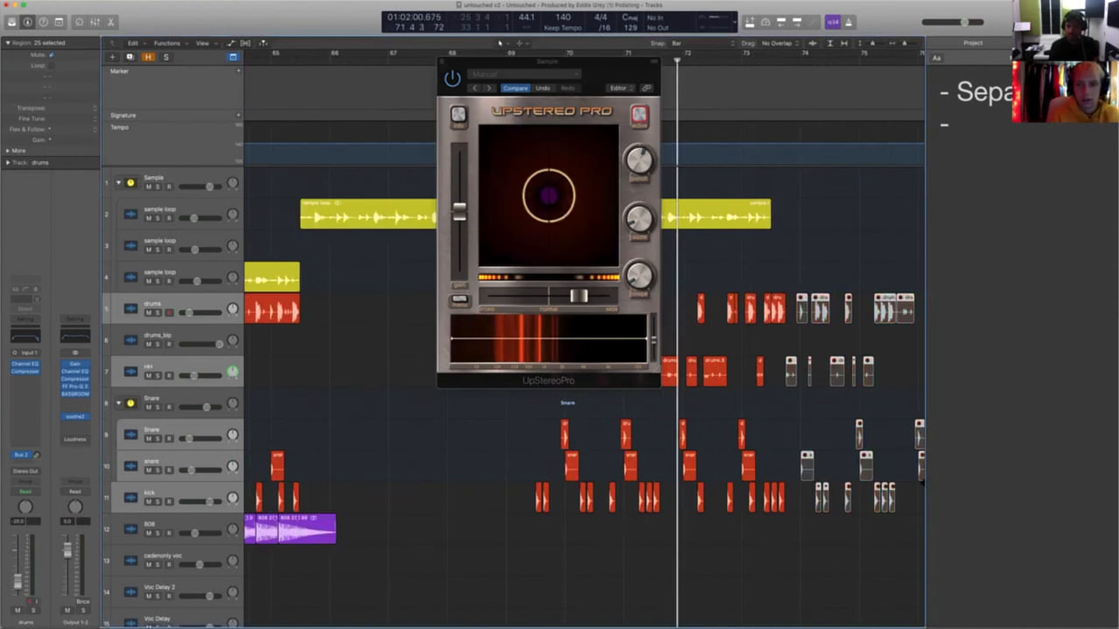
scroll(816, 533, "up", 5)
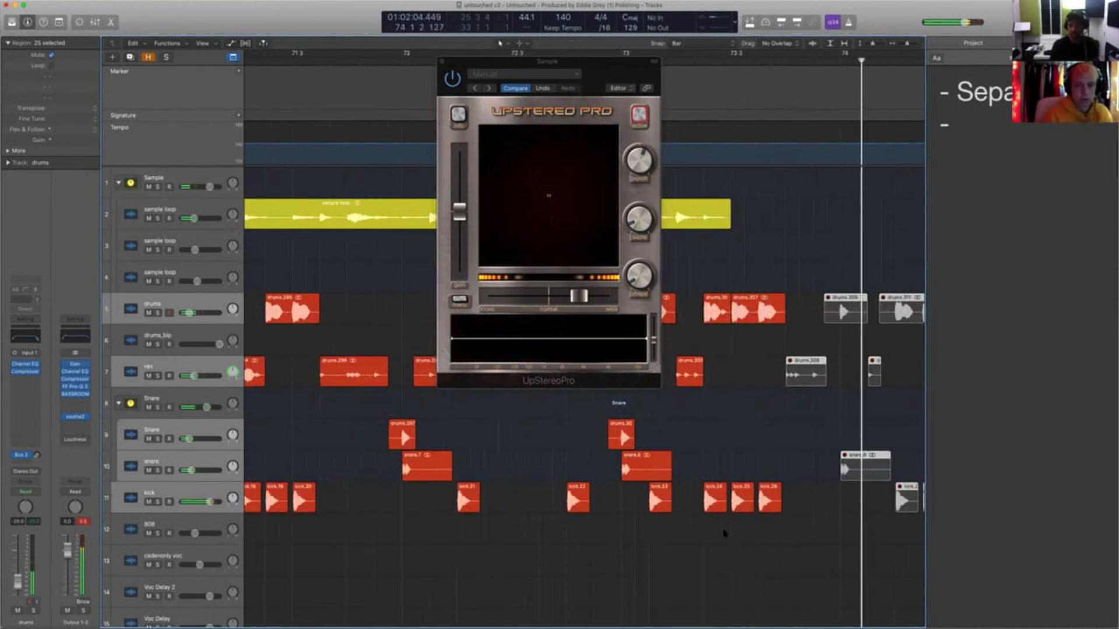
left_click_drag(733, 546, 781, 305)
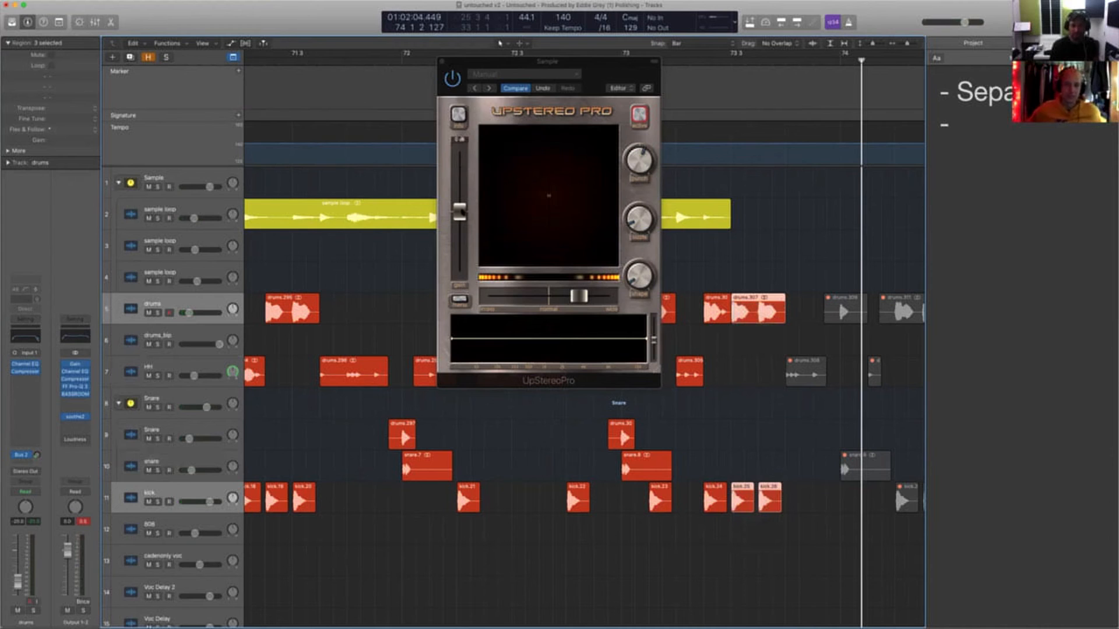
Close UpStereoPro, fit the whole arrangement in view and return the playhead to the project start
left_click(461, 214)
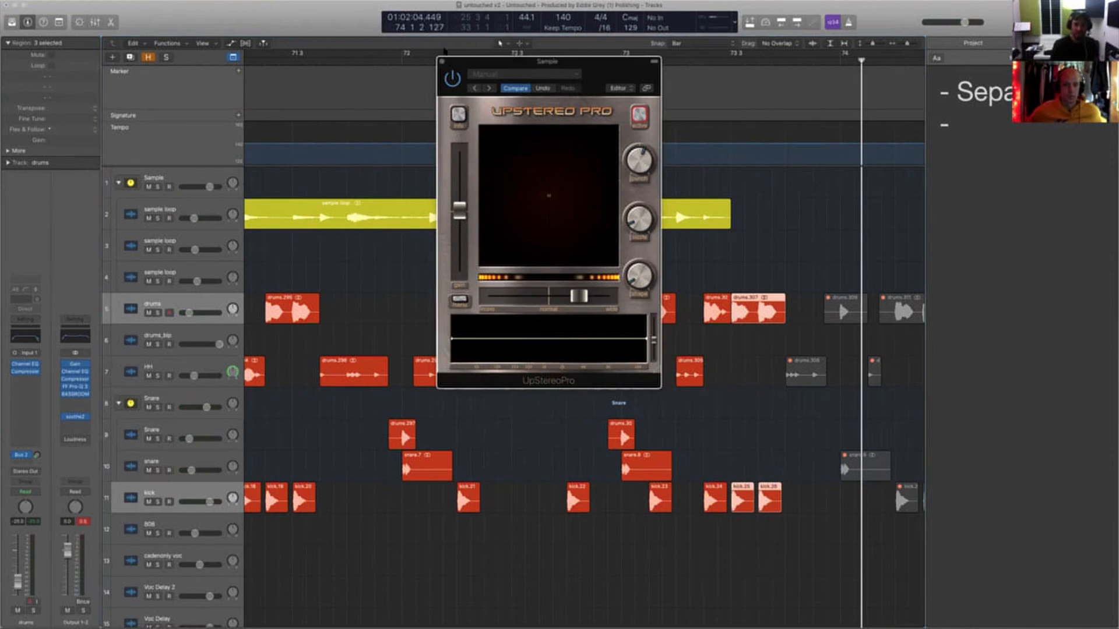
left_click(443, 62)
left_click(450, 265)
key("z")
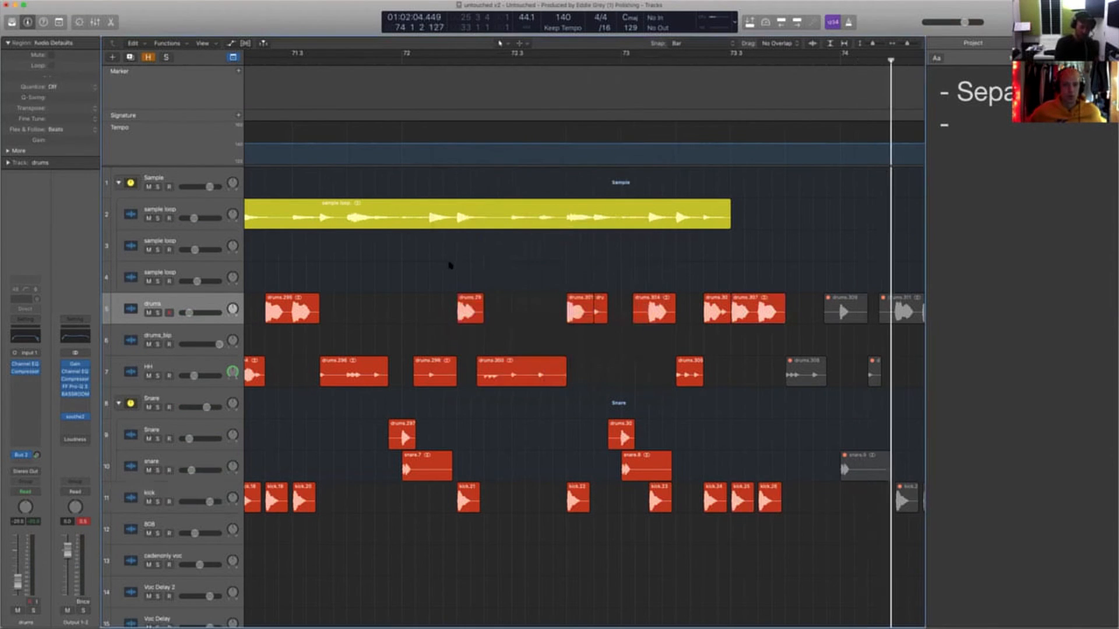
key("Return")
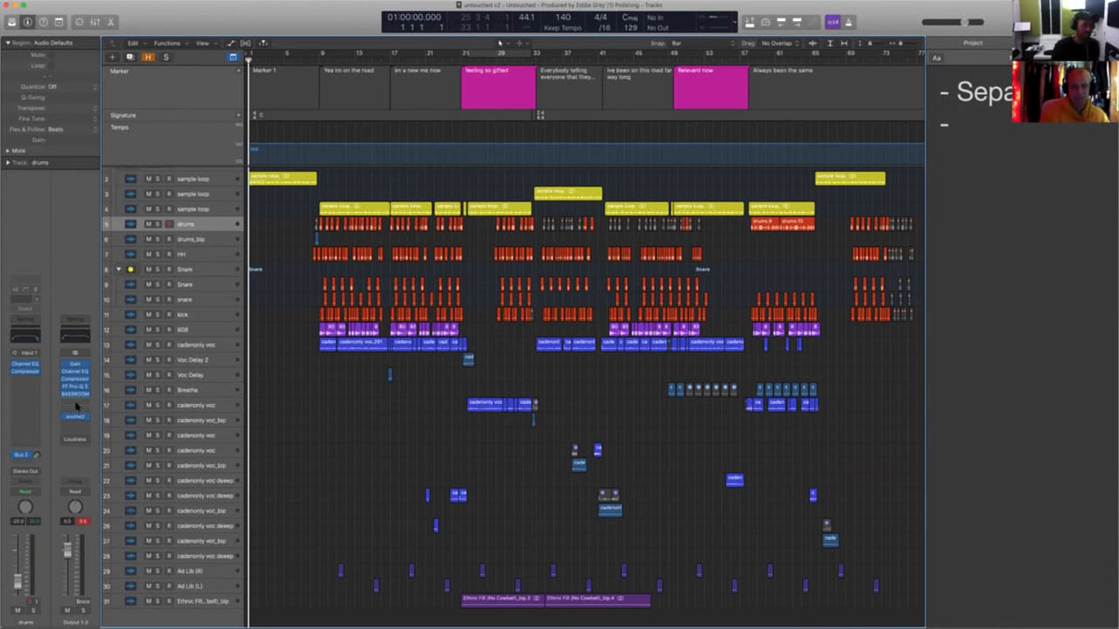
Move soothe2 directly below BASSROOM on the stereo output and insert a stereo Adaptive Limiter in the slot after it
left_click_drag(75, 416, 76, 403)
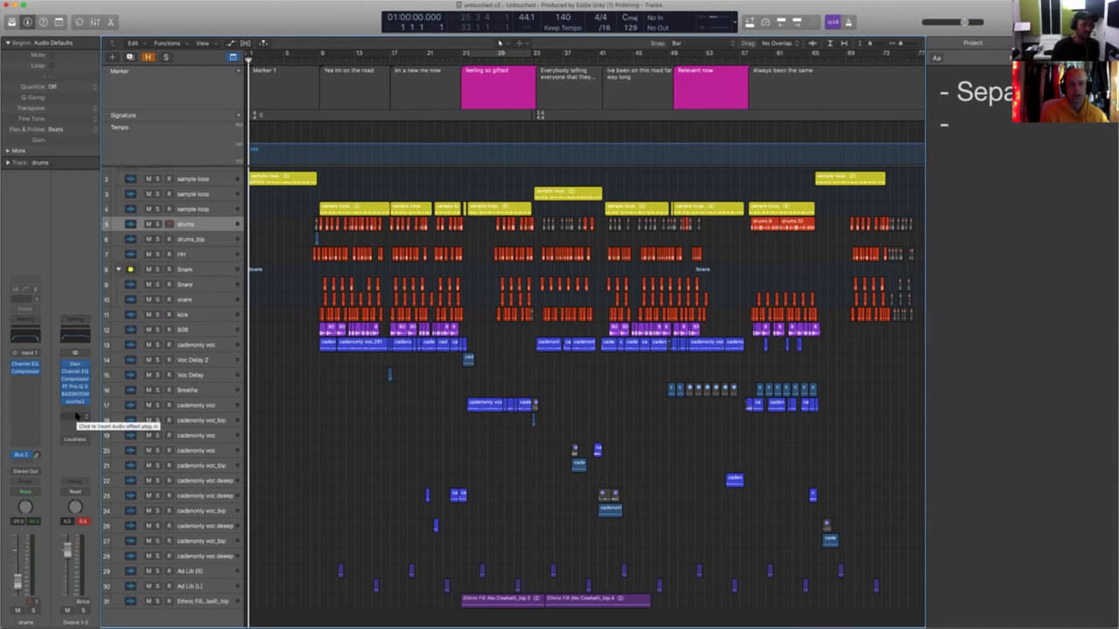
left_click(77, 415)
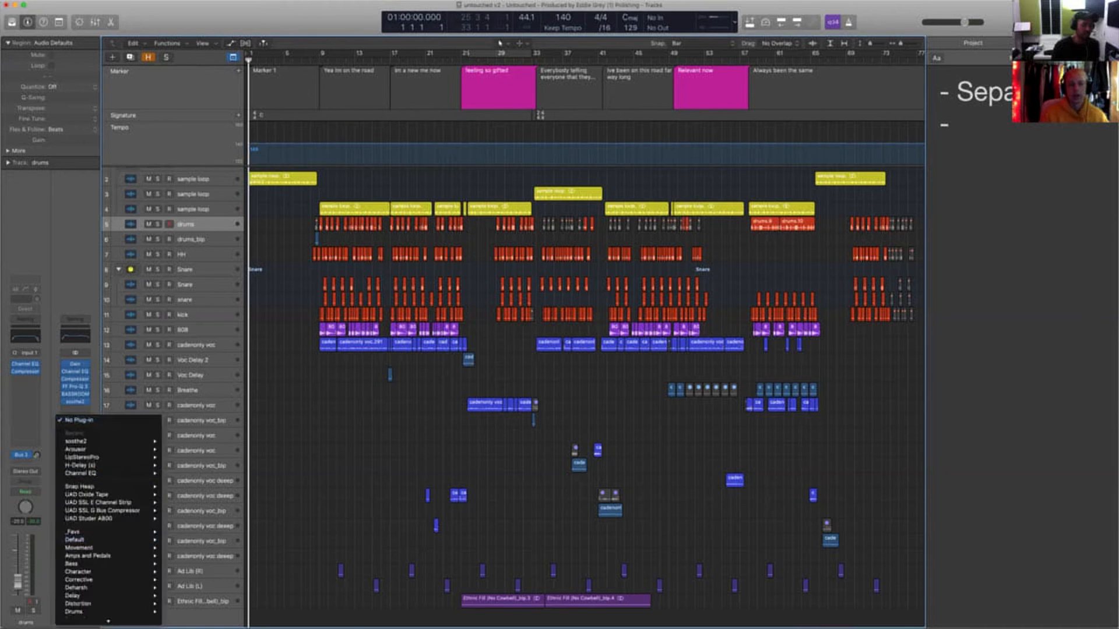
scroll(87, 542, "down", 5)
scroll(123, 469, "down", 2)
mouse_move(123, 469)
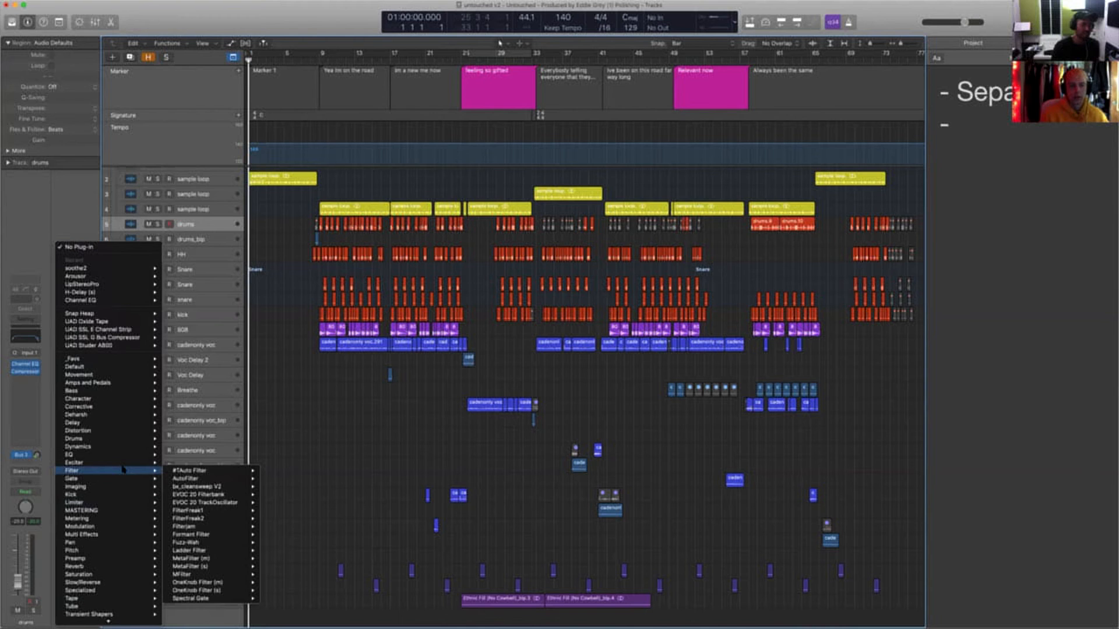
mouse_move(123, 509)
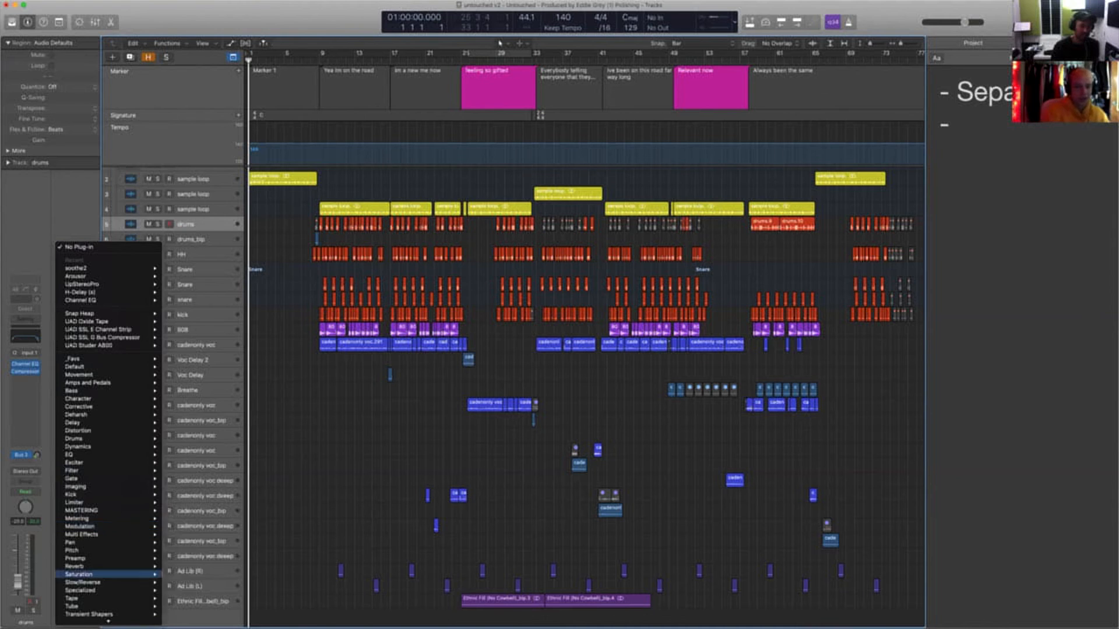
mouse_move(123, 621)
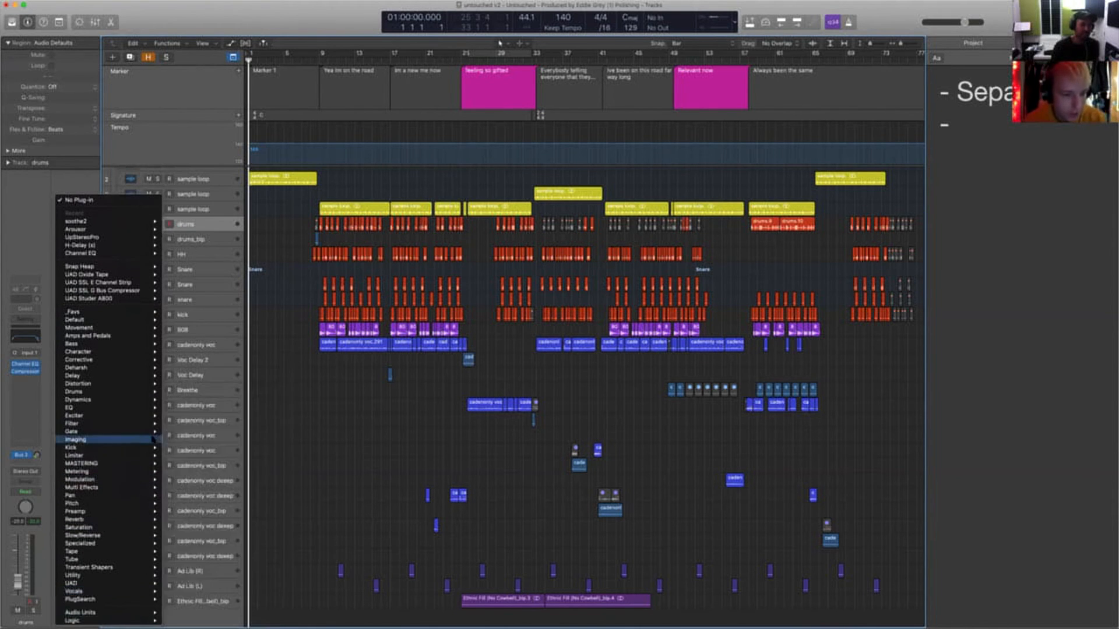
mouse_move(129, 378)
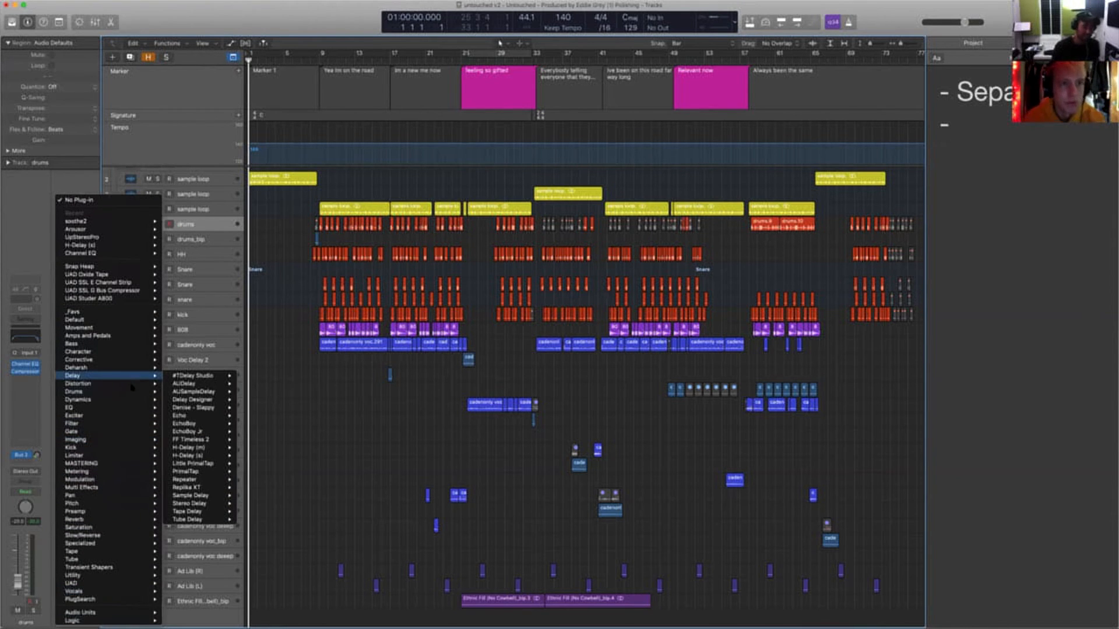
mouse_move(133, 399)
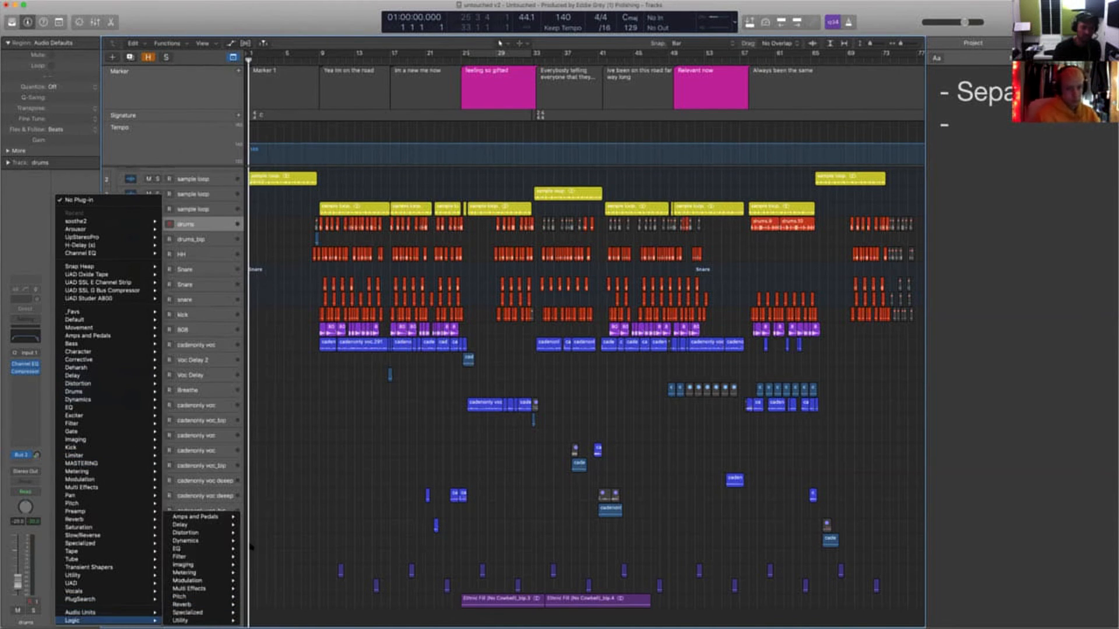
mouse_move(227, 583)
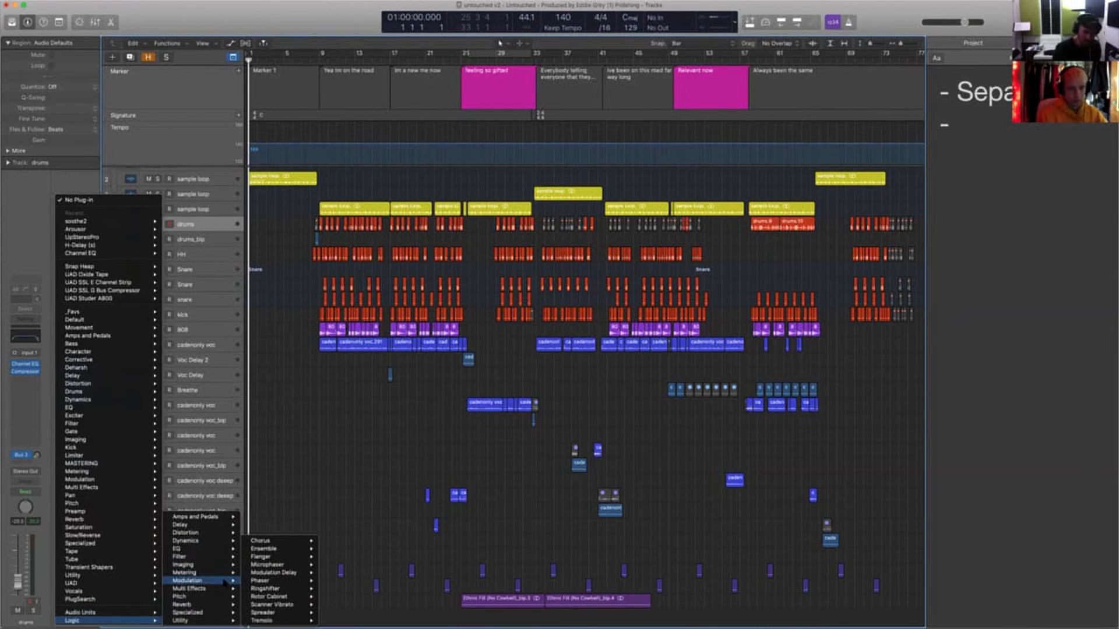
mouse_move(204, 541)
mouse_move(269, 542)
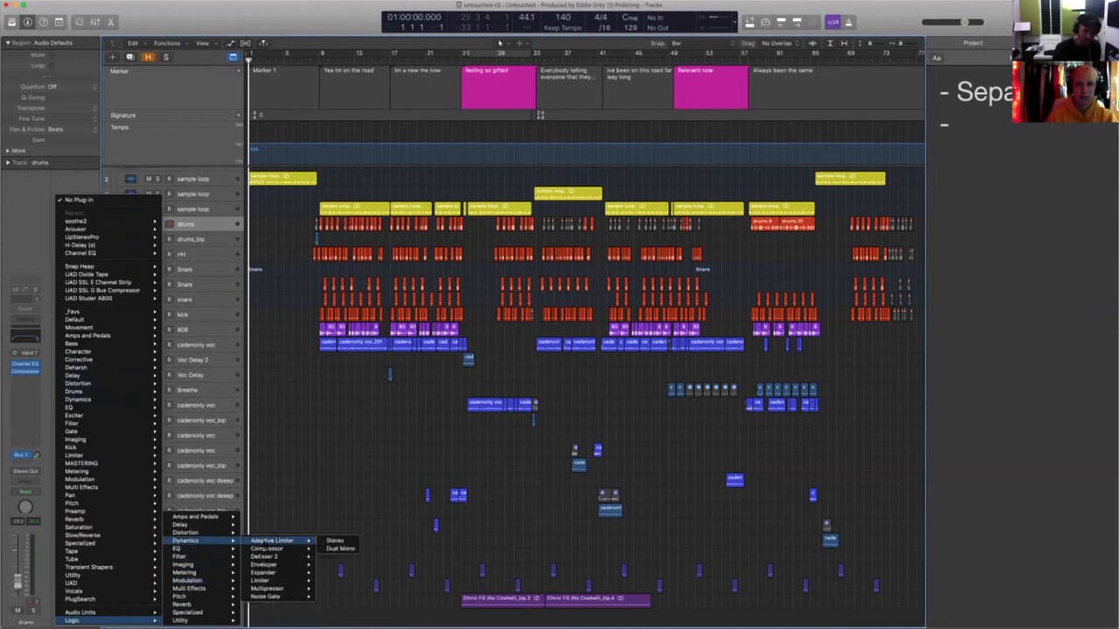
left_click(336, 541)
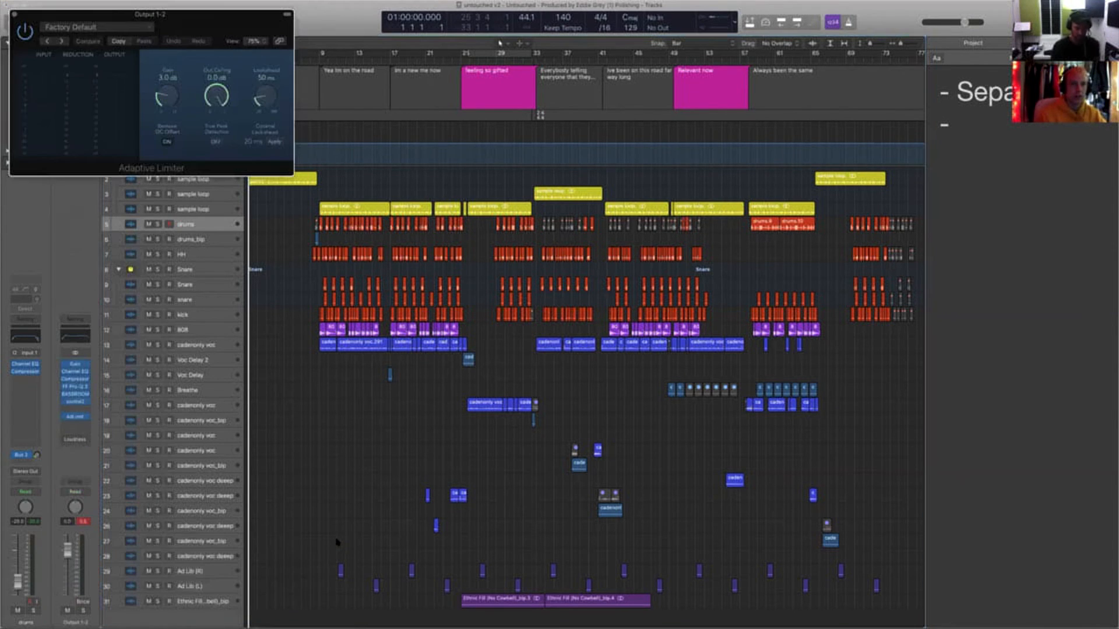
Open the output's Loudness Meter and arrange it beside the Adaptive Limiter window over the arrangement
left_click_drag(197, 25, 537, 157)
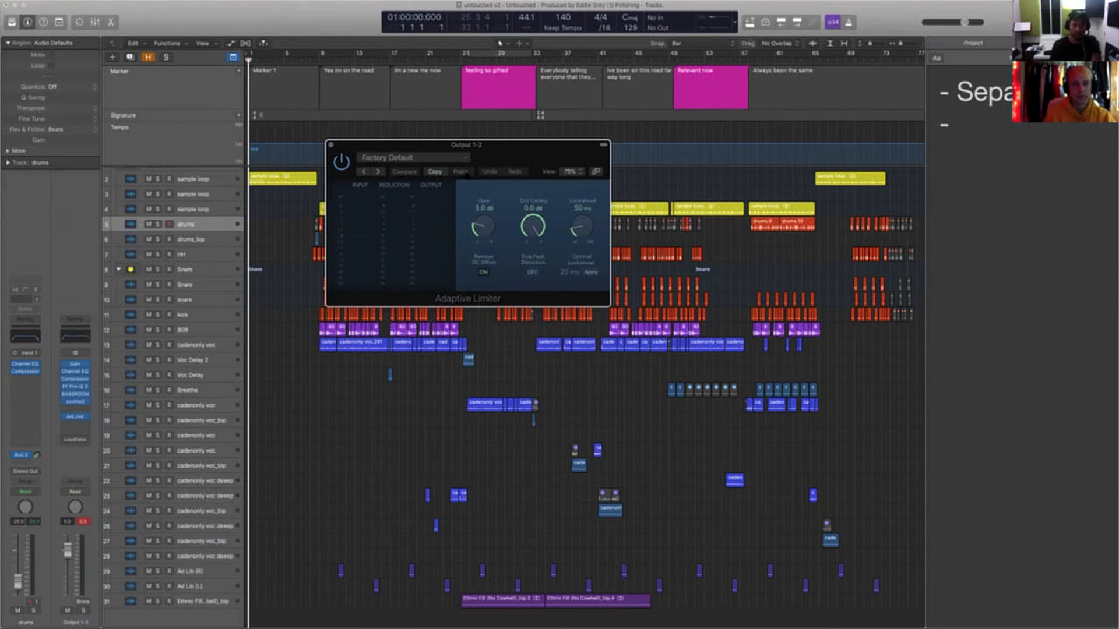
left_click_drag(511, 154, 426, 178)
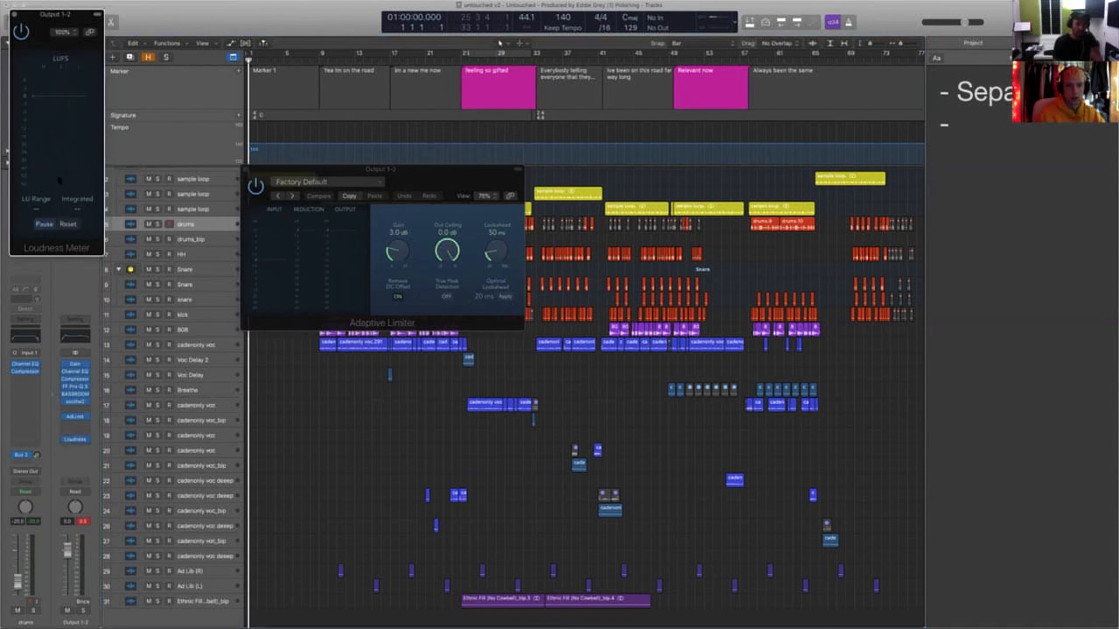
left_click_drag(74, 19, 741, 207)
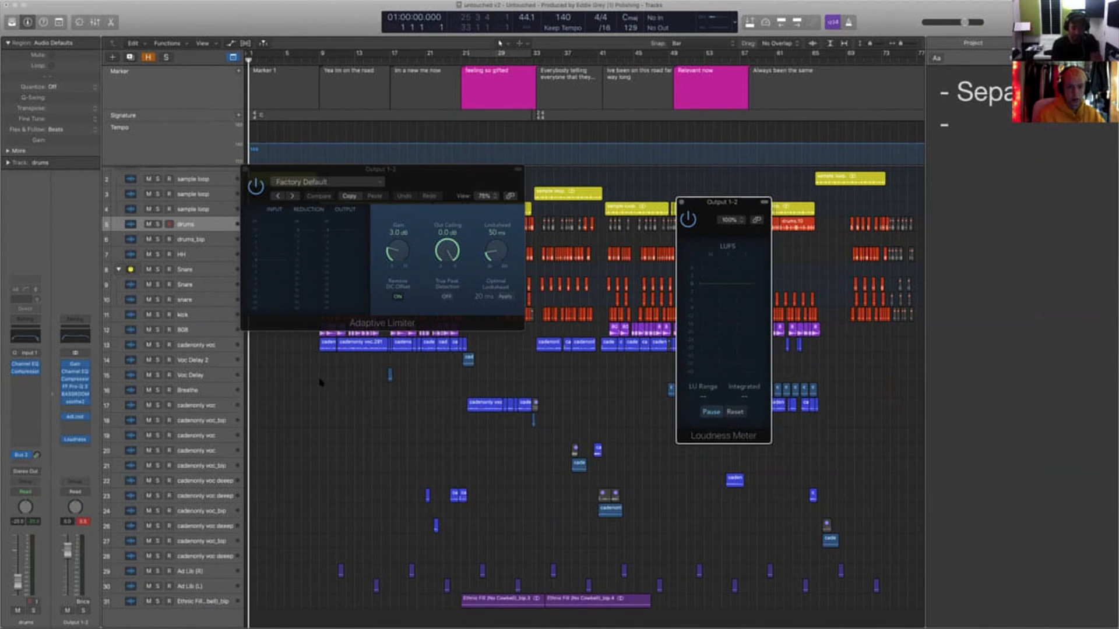
Place the playhead at bar 9 and set the Adaptive Limiter's gain to 0.0 dB and output ceiling to -0.7 dB
left_click(319, 382)
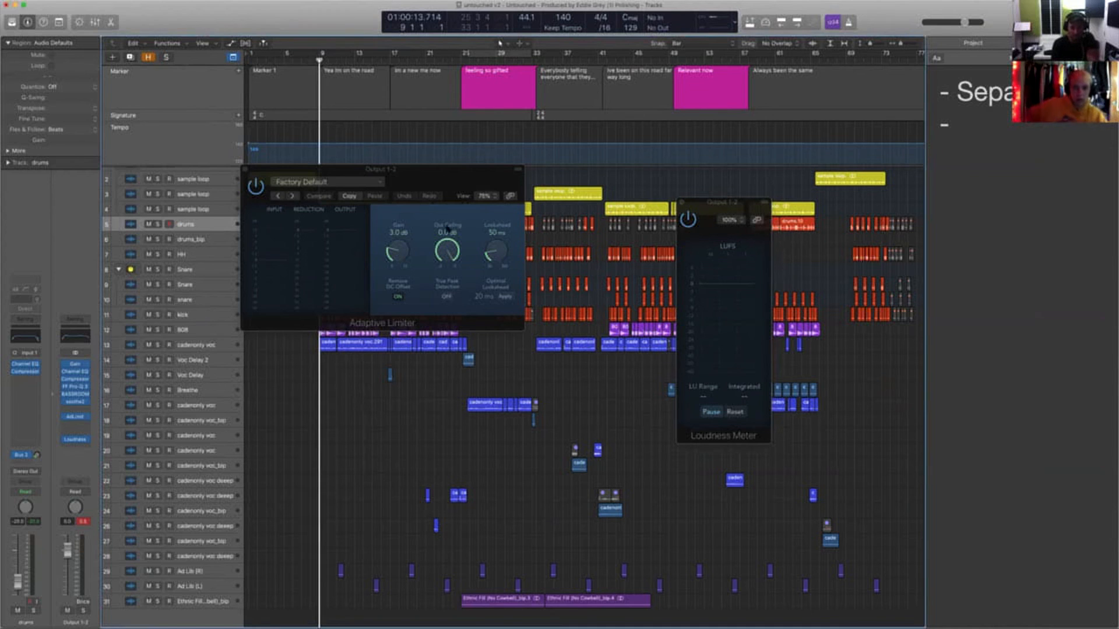
left_click_drag(446, 244, 448, 253)
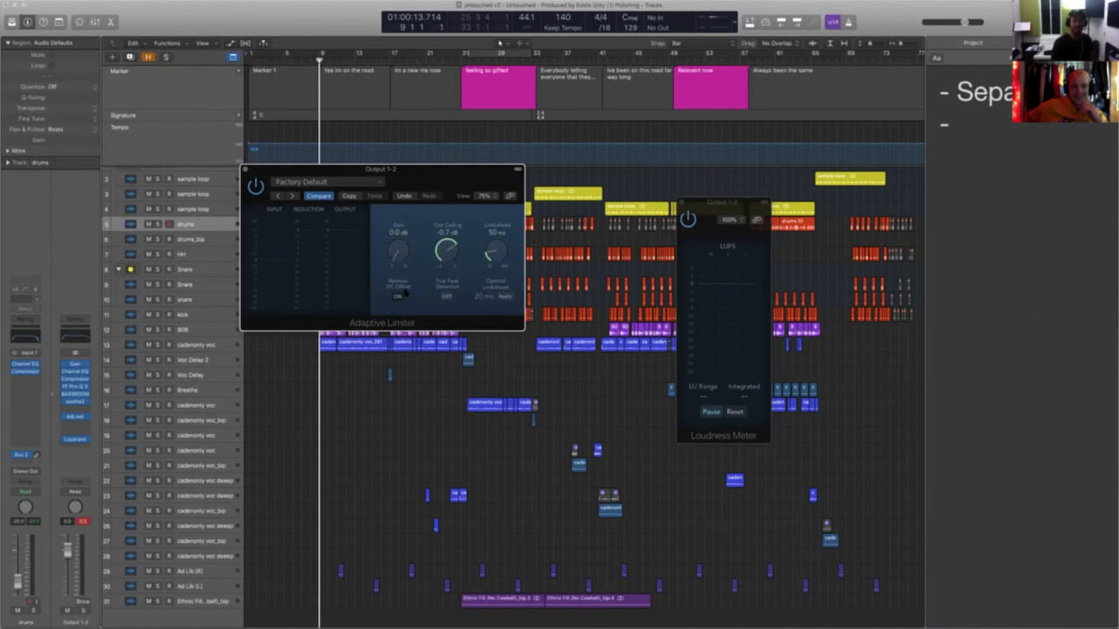
Raise the Adaptive Limiter's gain to 3.3 dB during playback from bar 9, with a freshly reset loudness measurement, and pause the Loudness Meter
left_click(352, 183)
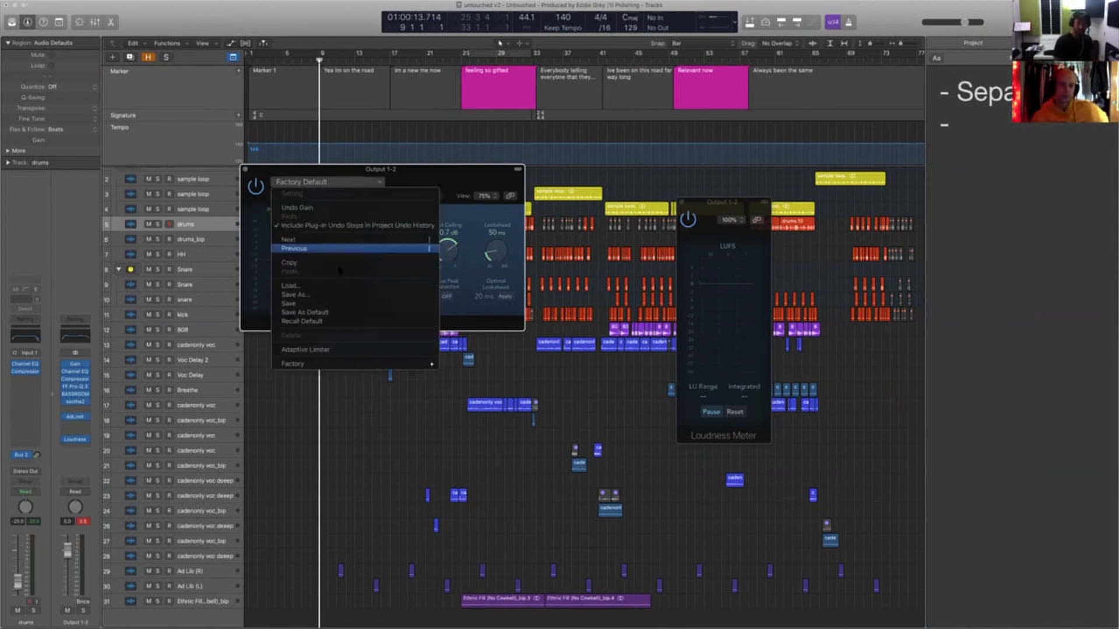
left_click(462, 177)
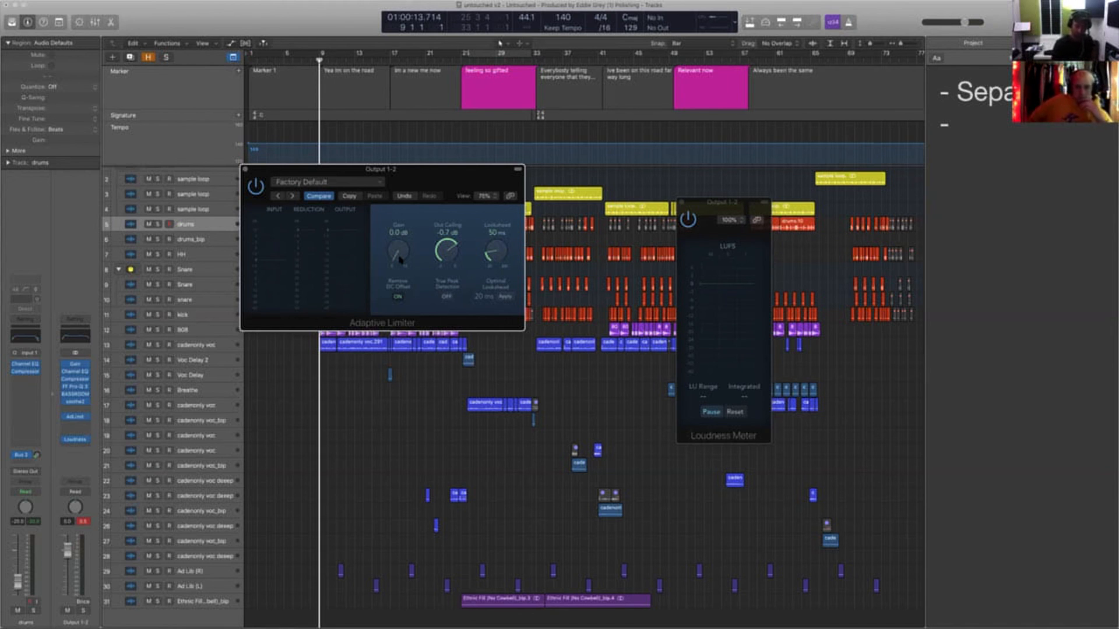
key("space")
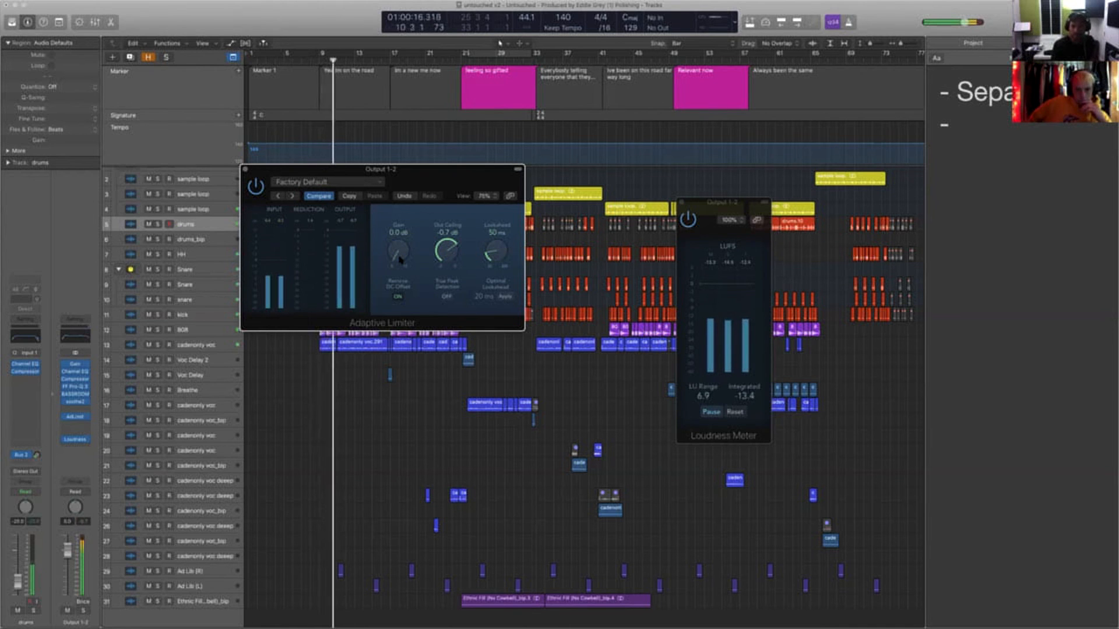
left_click(735, 412)
left_click_drag(399, 250, 396, 221)
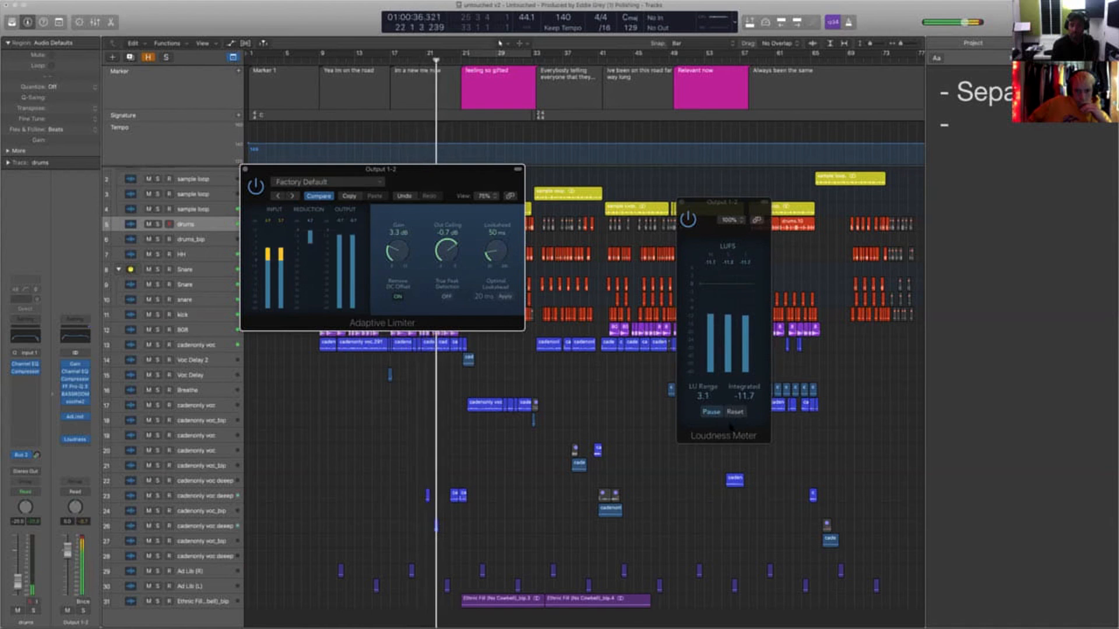
left_click(710, 412)
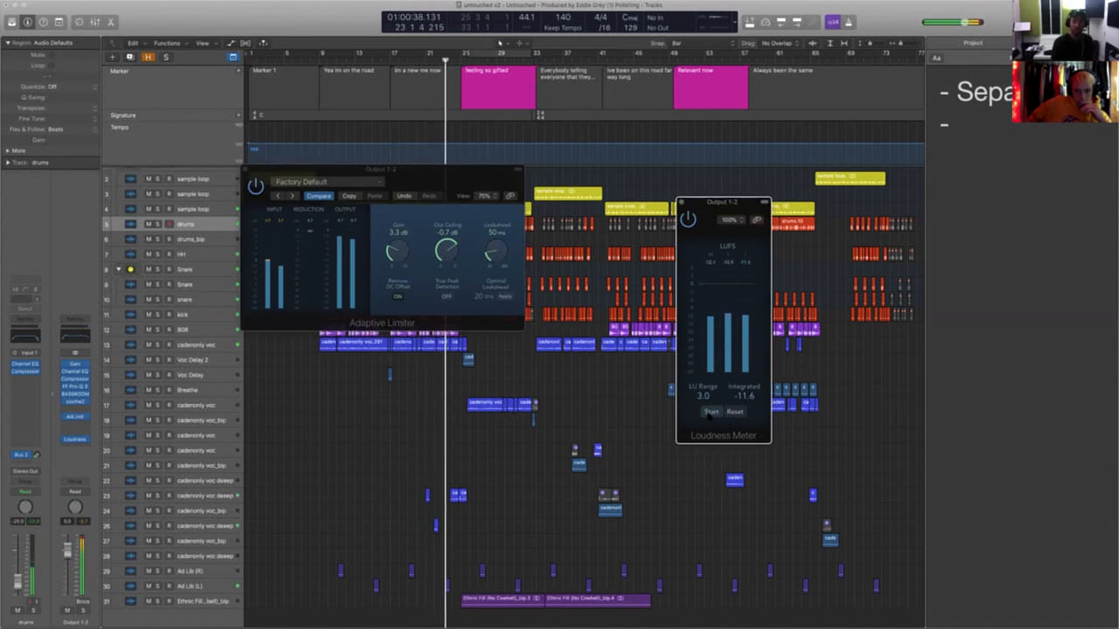
Audition the mix from around bar 17 with the Adaptive Limiter bypassed and re-enabled for comparison, and close both plug-in windows
left_click(390, 55)
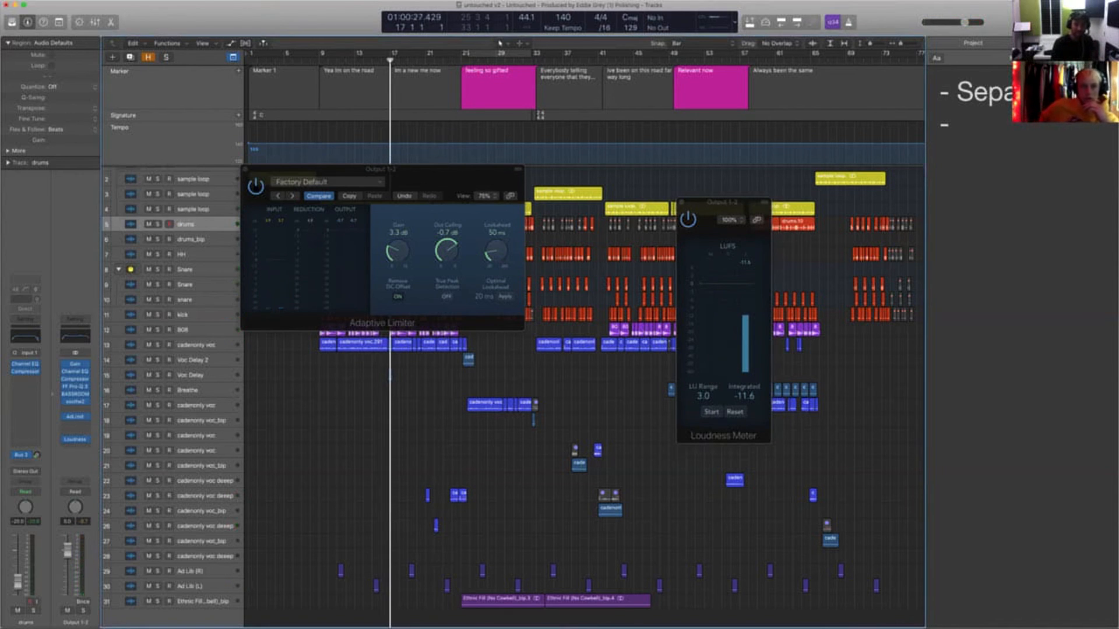
left_click(255, 187)
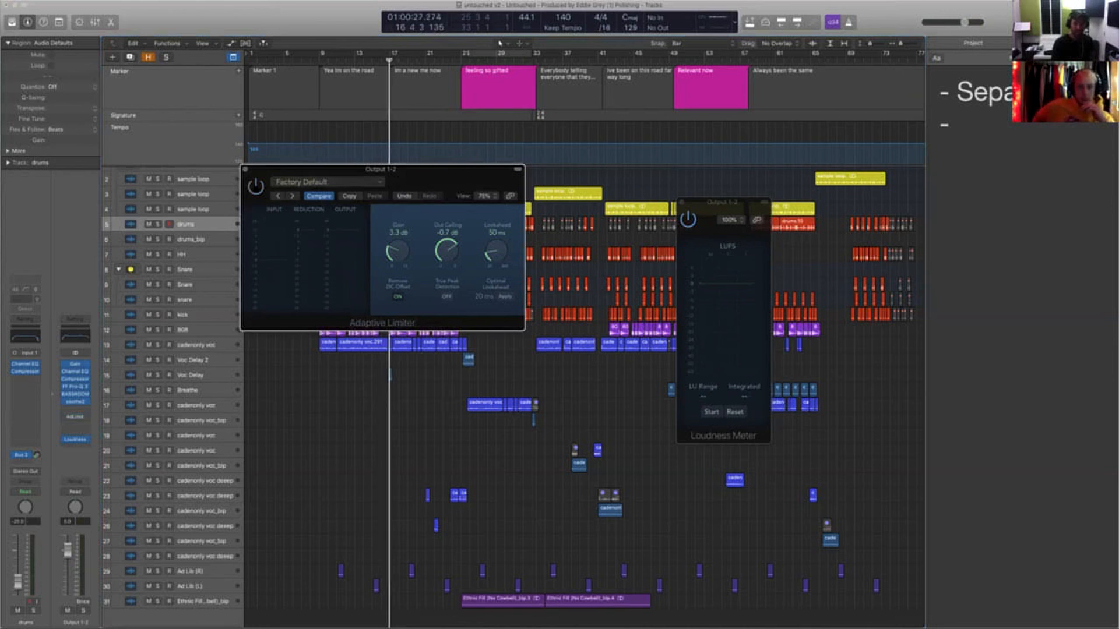
key("space")
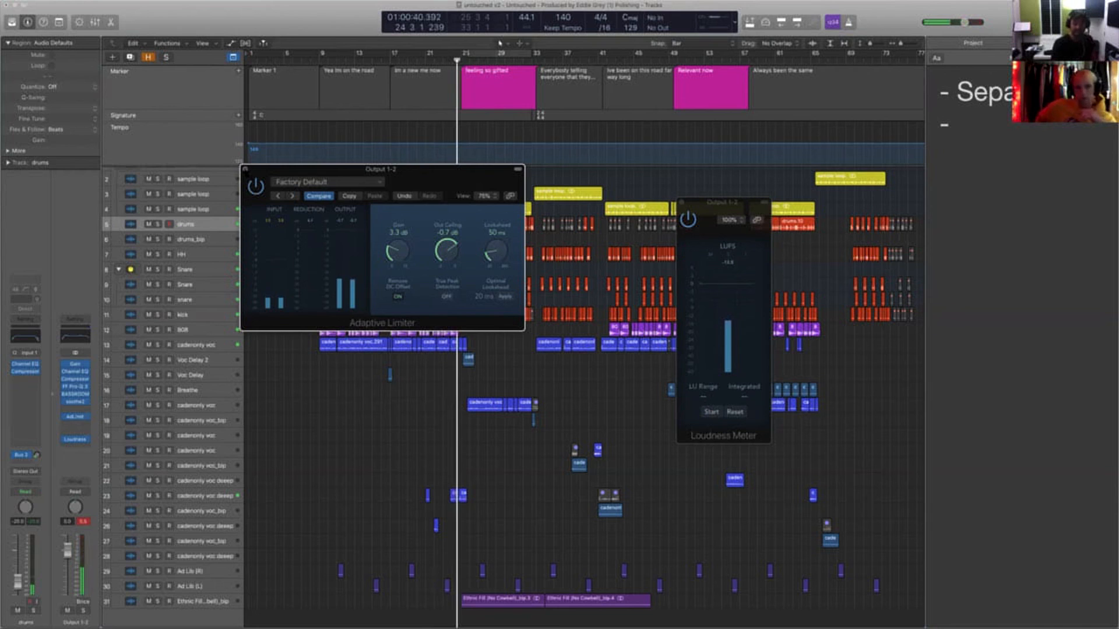
left_click(246, 170)
left_click(680, 203)
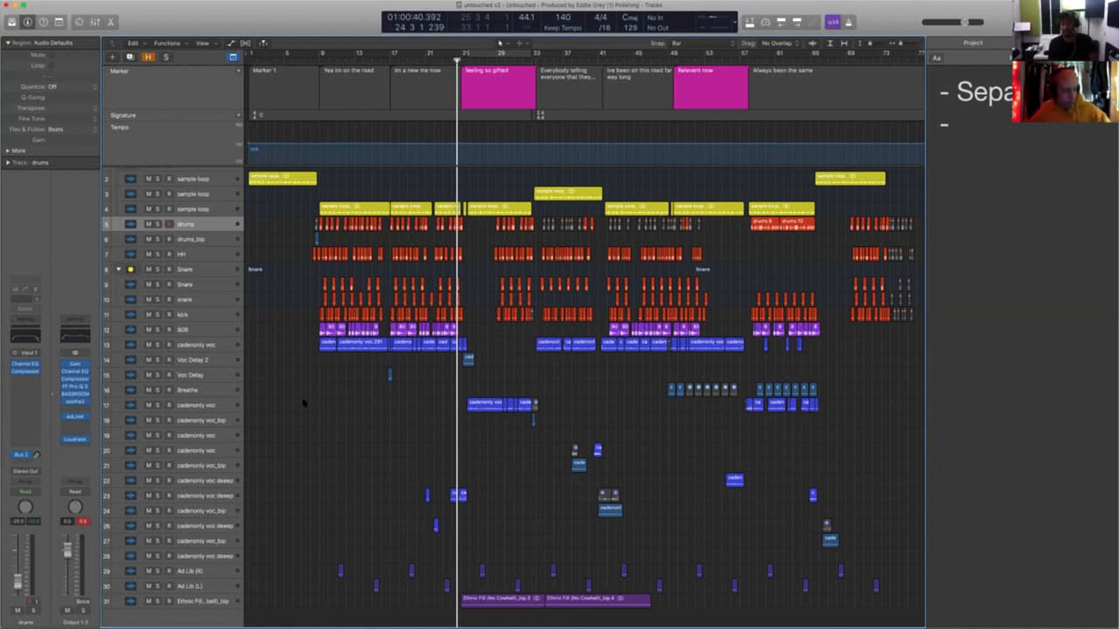
Insert a stereo MultiMeter on the stereo output in the slot directly below the Adaptive Limiter
left_click(75, 425)
scroll(77, 583, "down", 4)
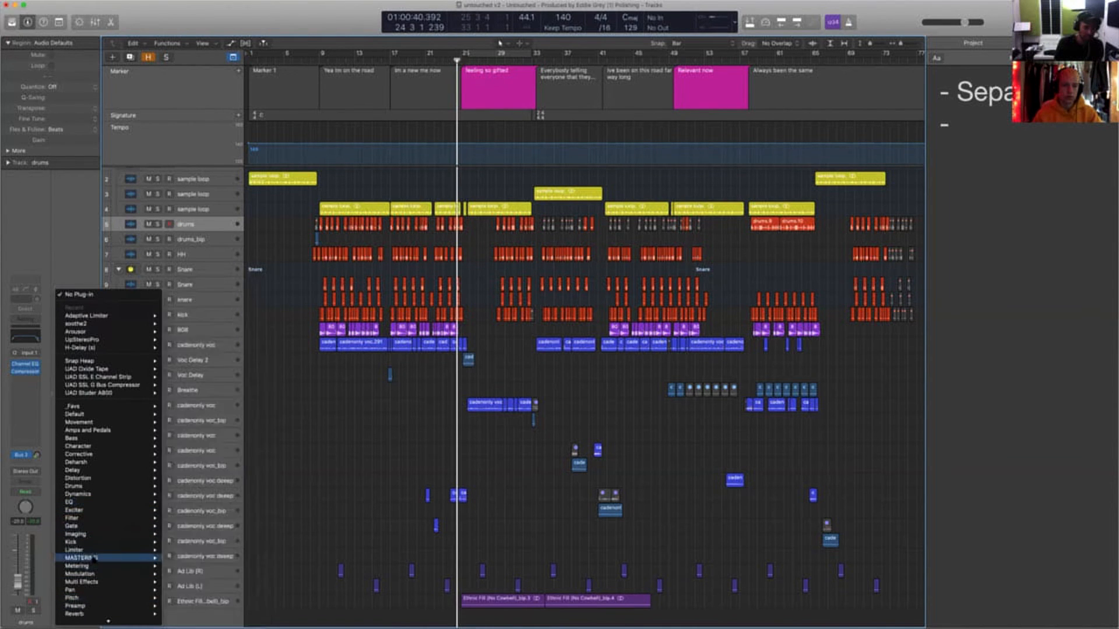
mouse_move(95, 558)
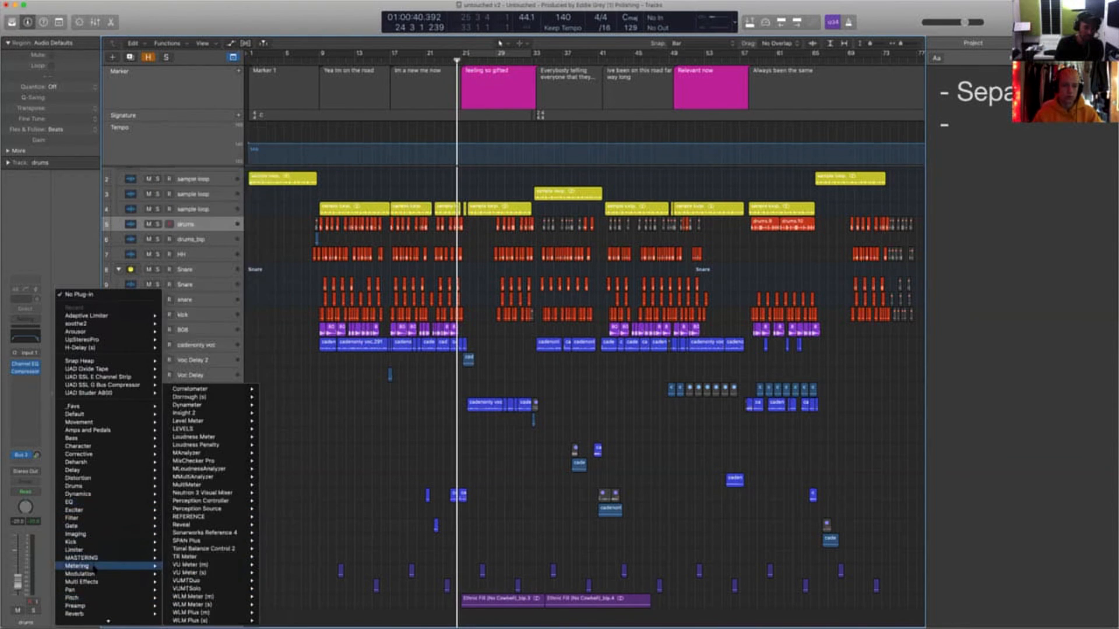
mouse_move(211, 476)
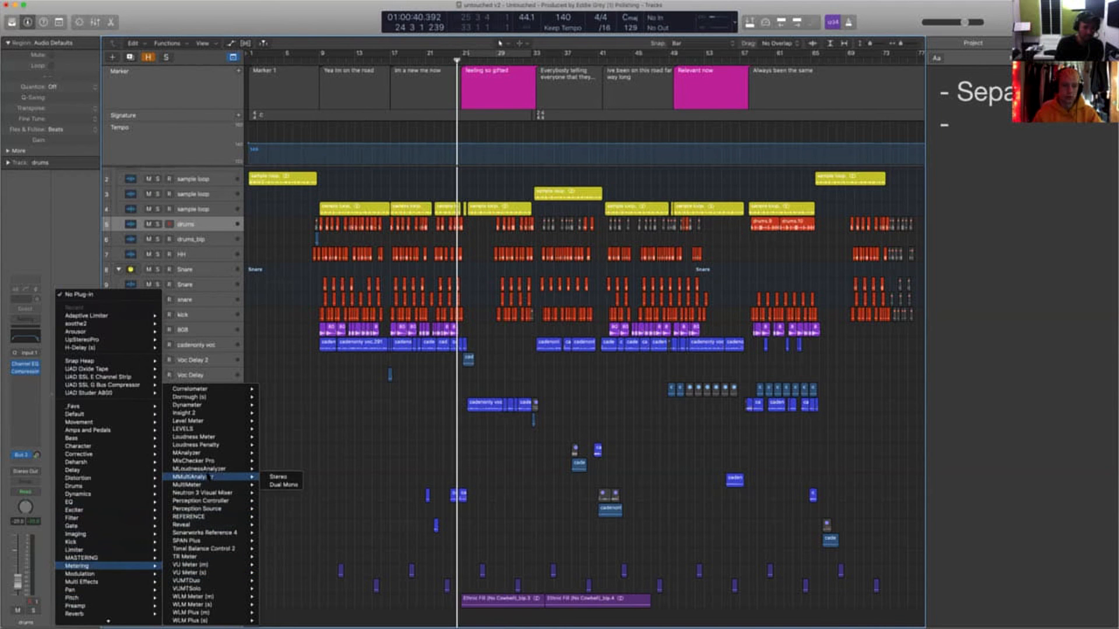
left_click(279, 485)
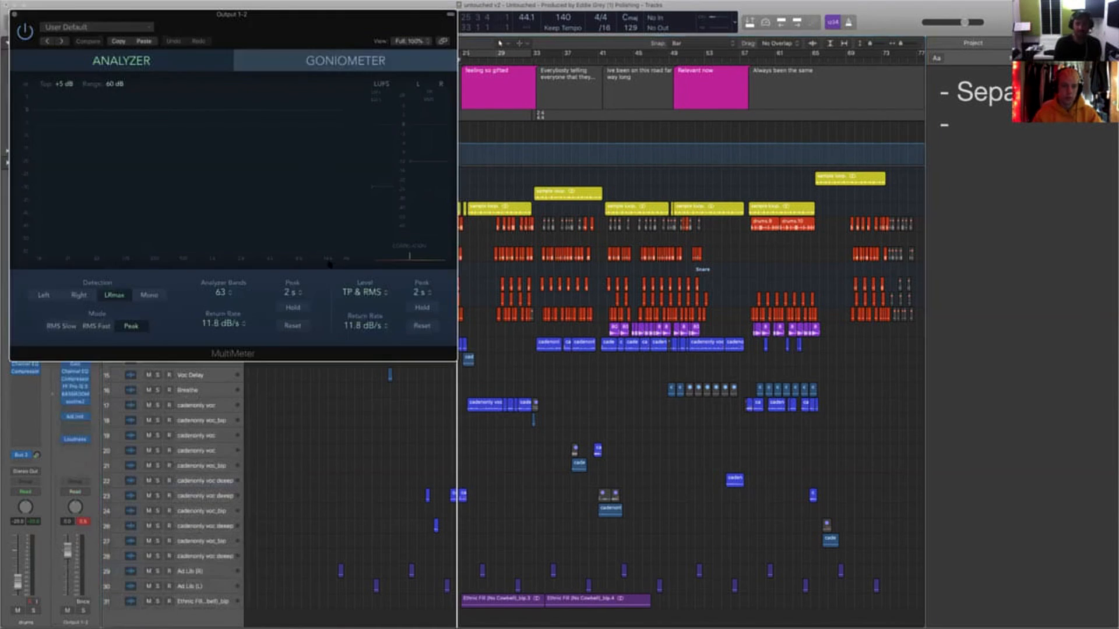
Play the song from bar 9 to check spectrum and levels in the MultiMeter, moving its window over the middle of the arrangement
left_click(322, 59)
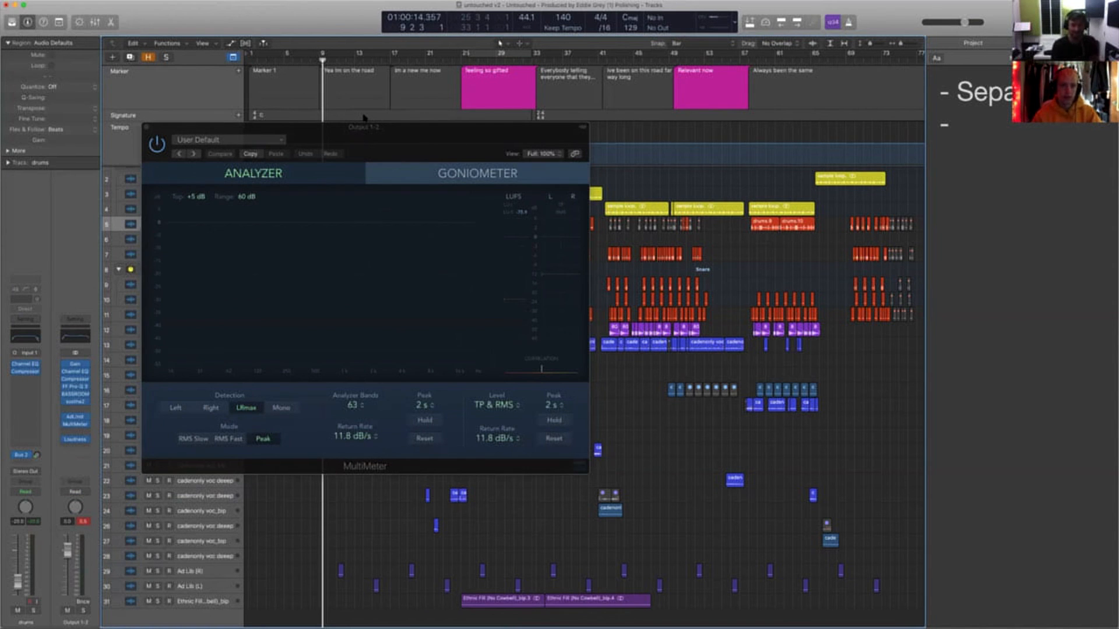
key("space")
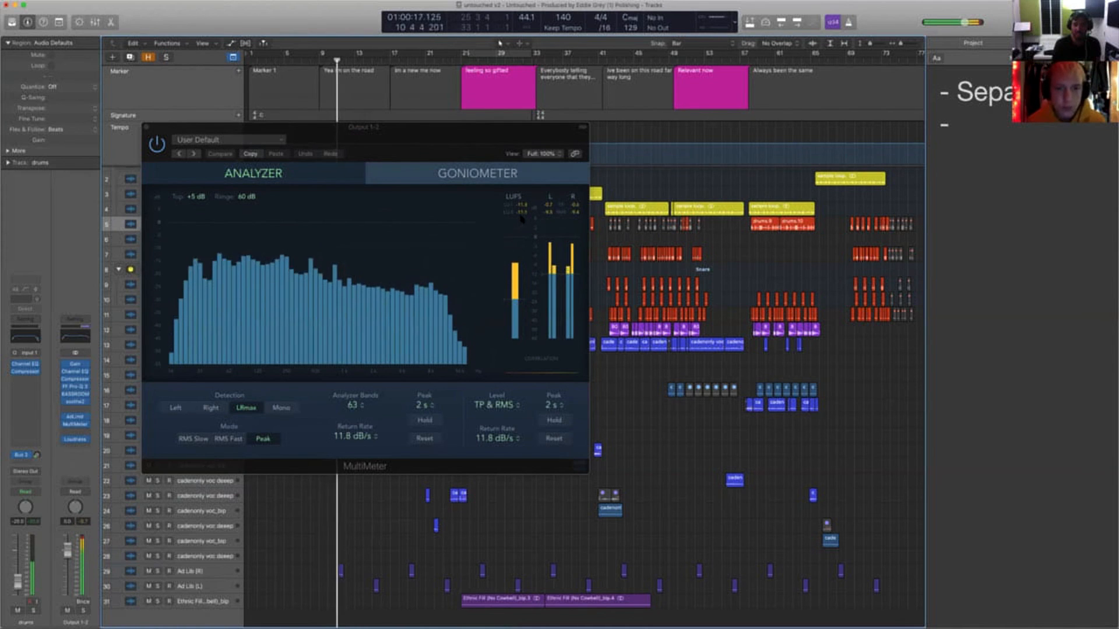
left_click(507, 140)
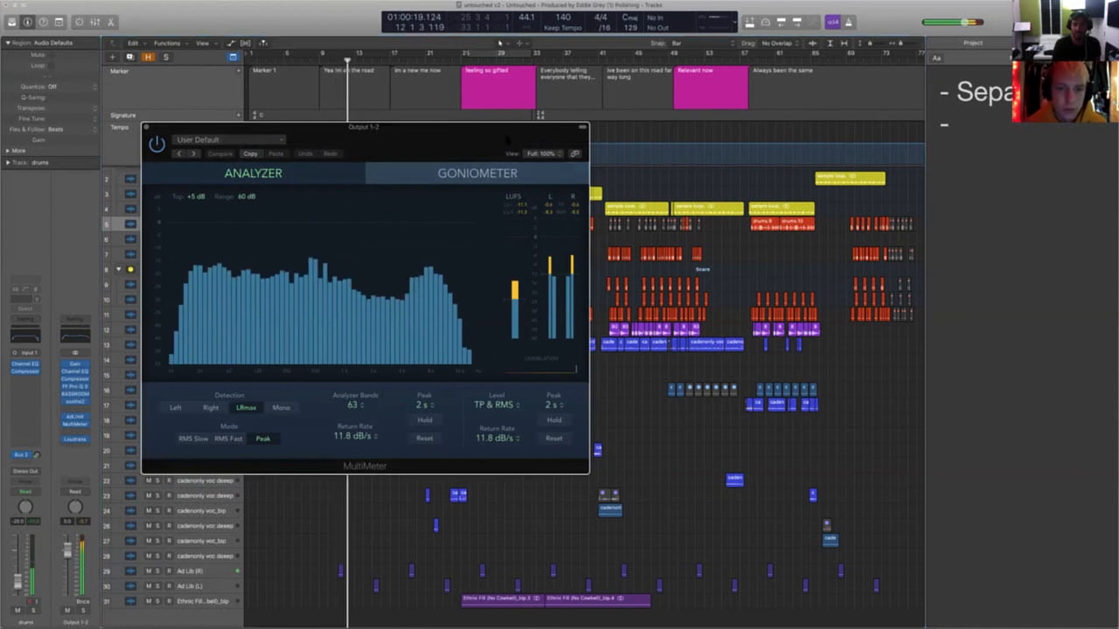
left_click_drag(507, 140, 631, 168)
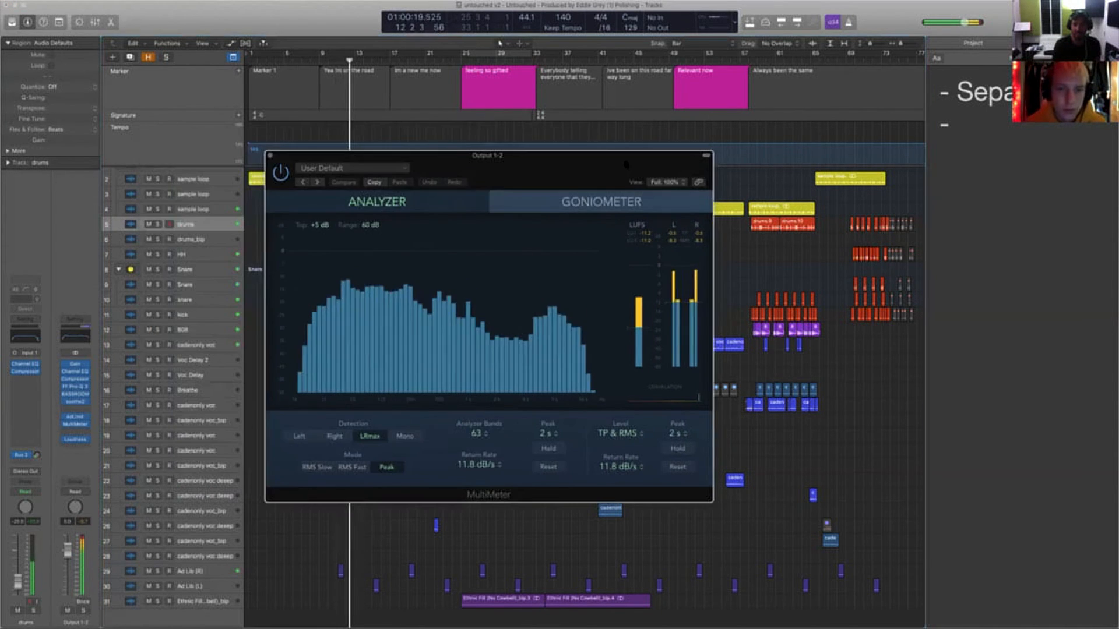
Lower the stereo output's Gain plug-in to -2.0 dB and play from bar 11 to check the loudness in the MultiMeter
left_click(76, 364)
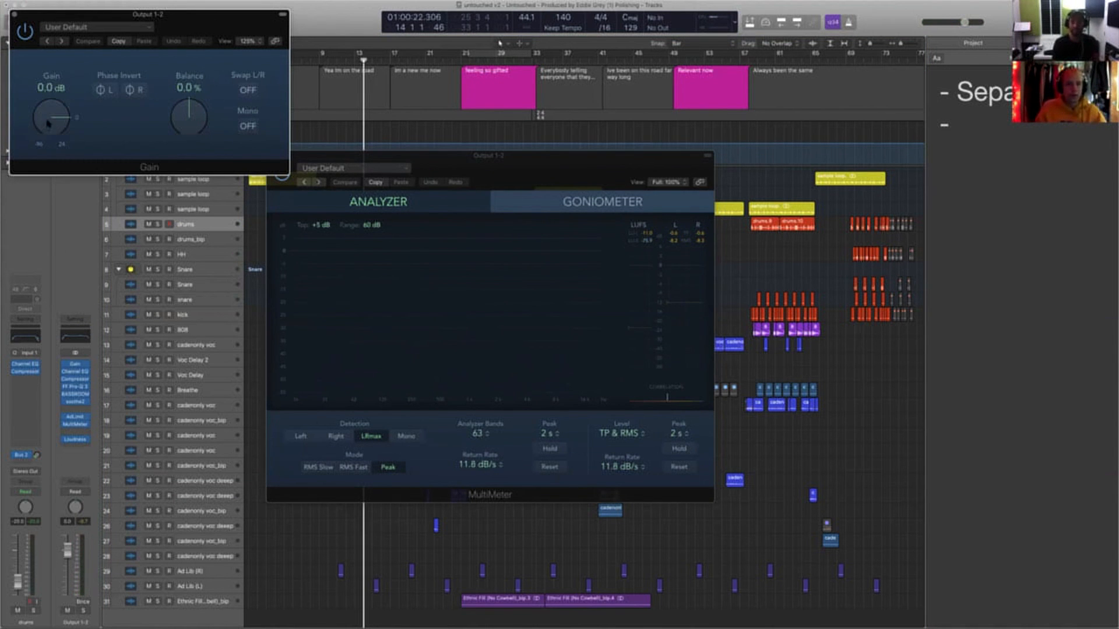
left_click_drag(48, 120, 47, 122)
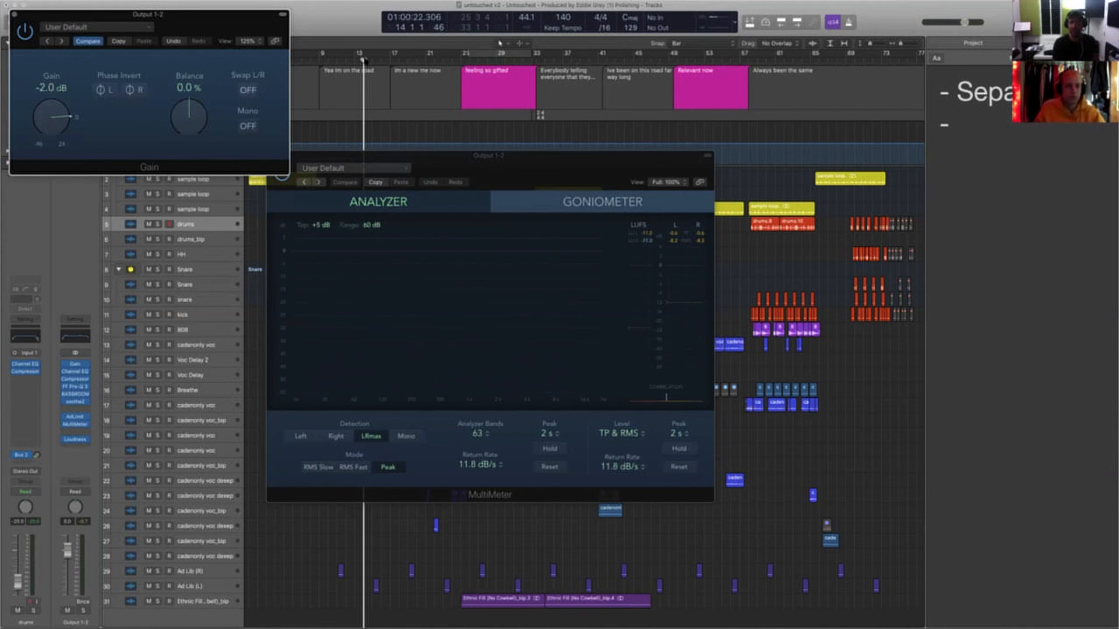
left_click(343, 63)
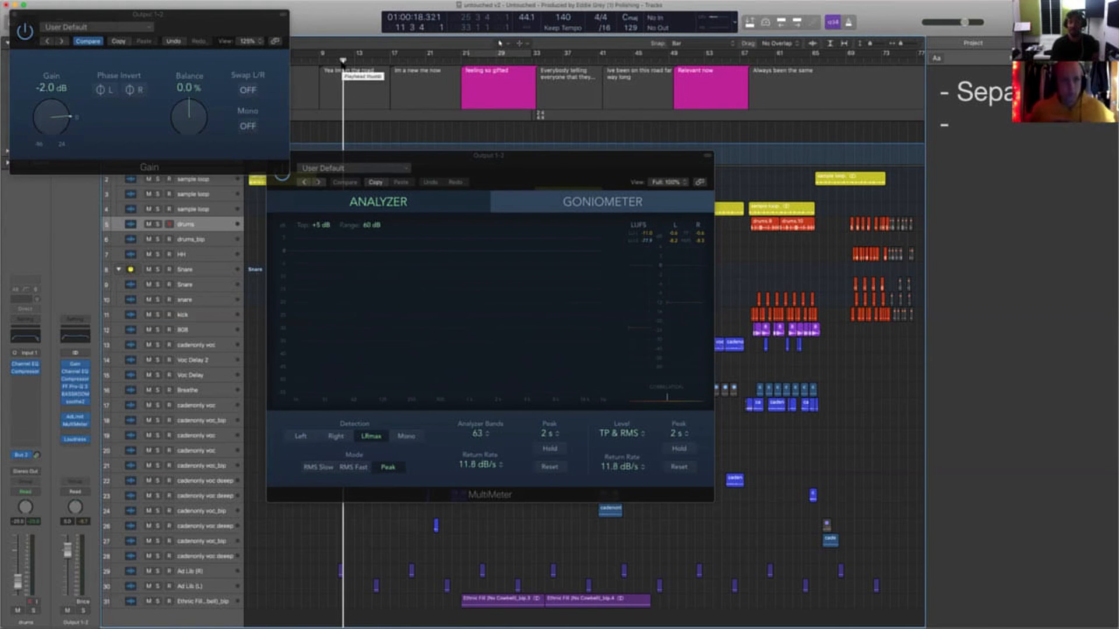
key("space")
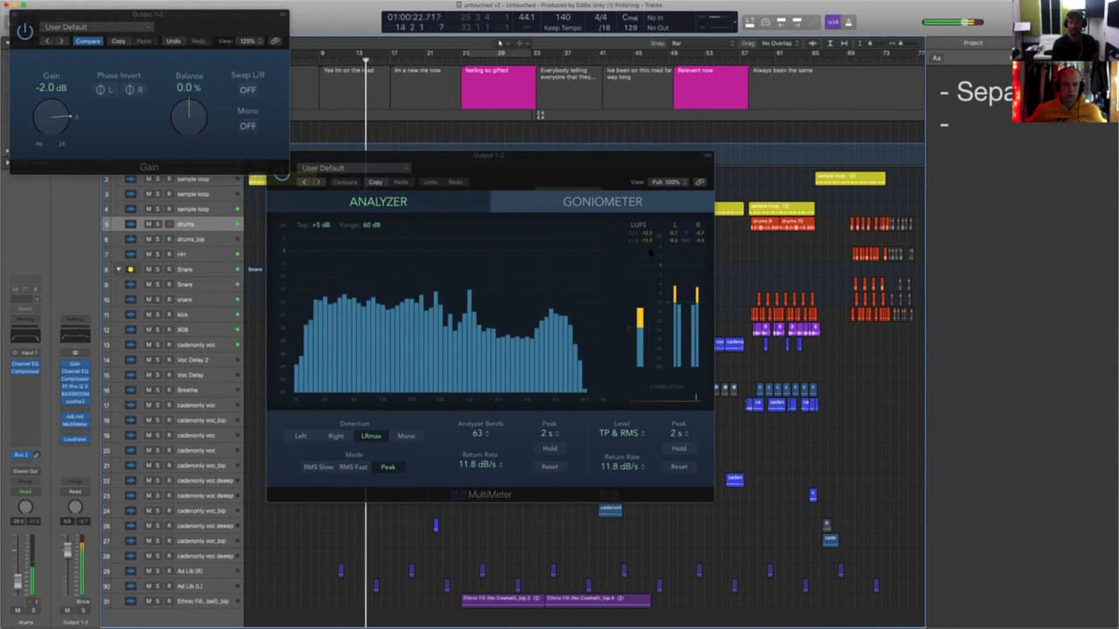
Set the stereo output's Gain plug-in to -1.5 dB and close the Gain and MultiMeter windows
left_click(58, 120)
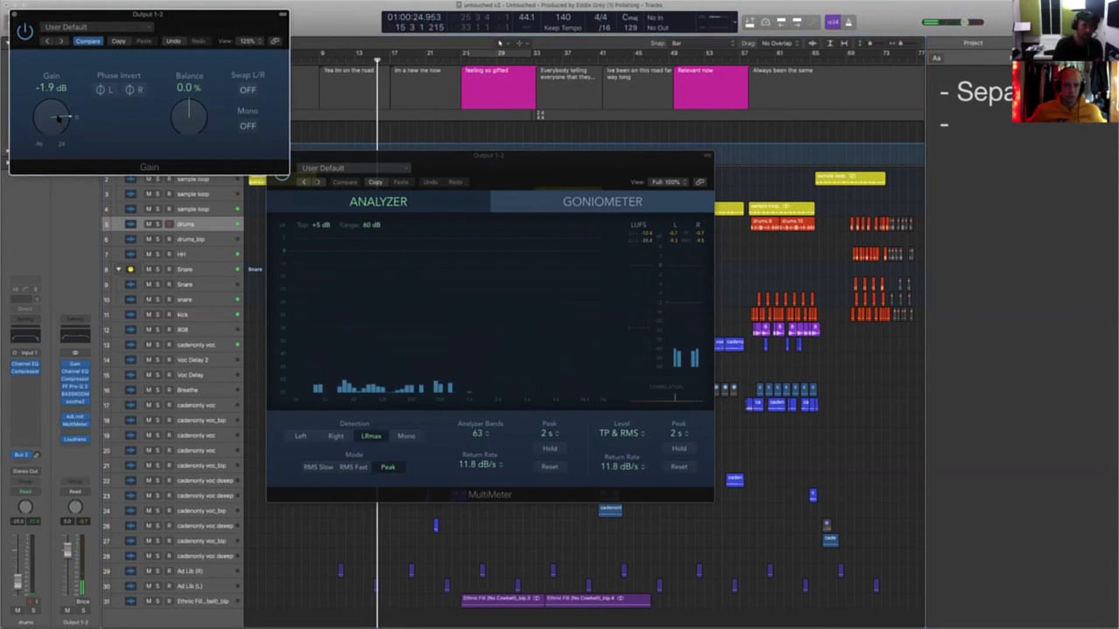
scroll(58, 118, "up", 1)
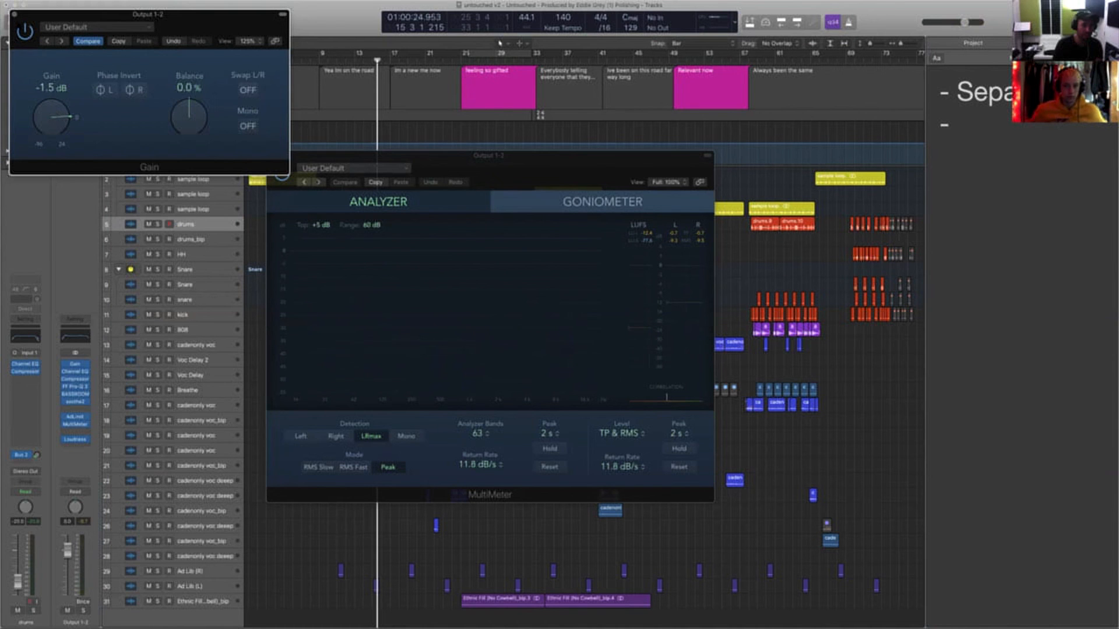
left_click(15, 14)
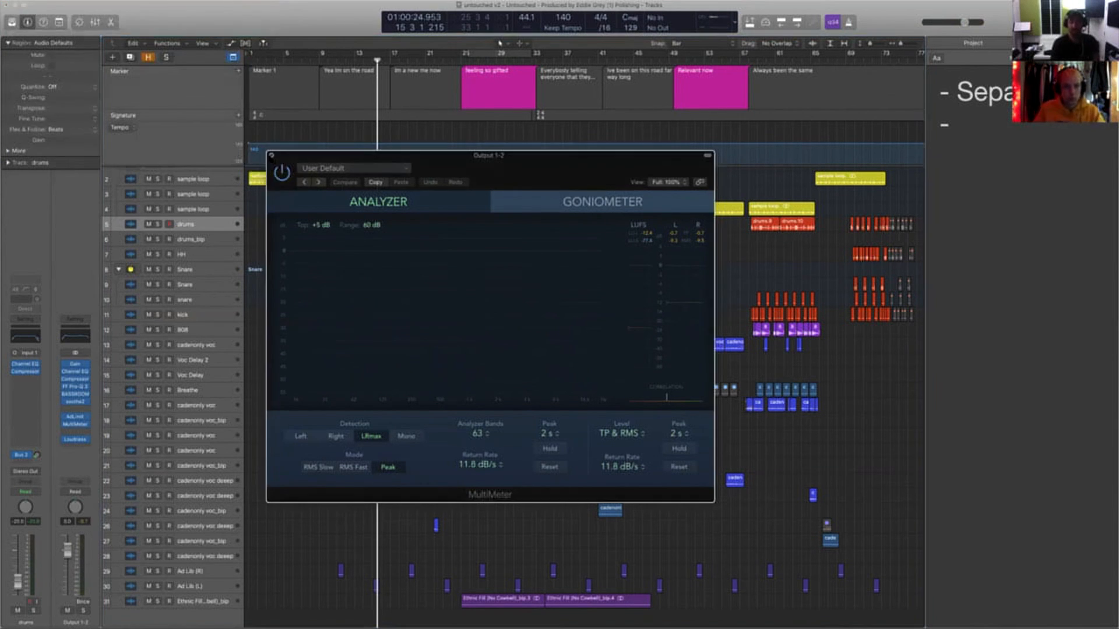
left_click(272, 157)
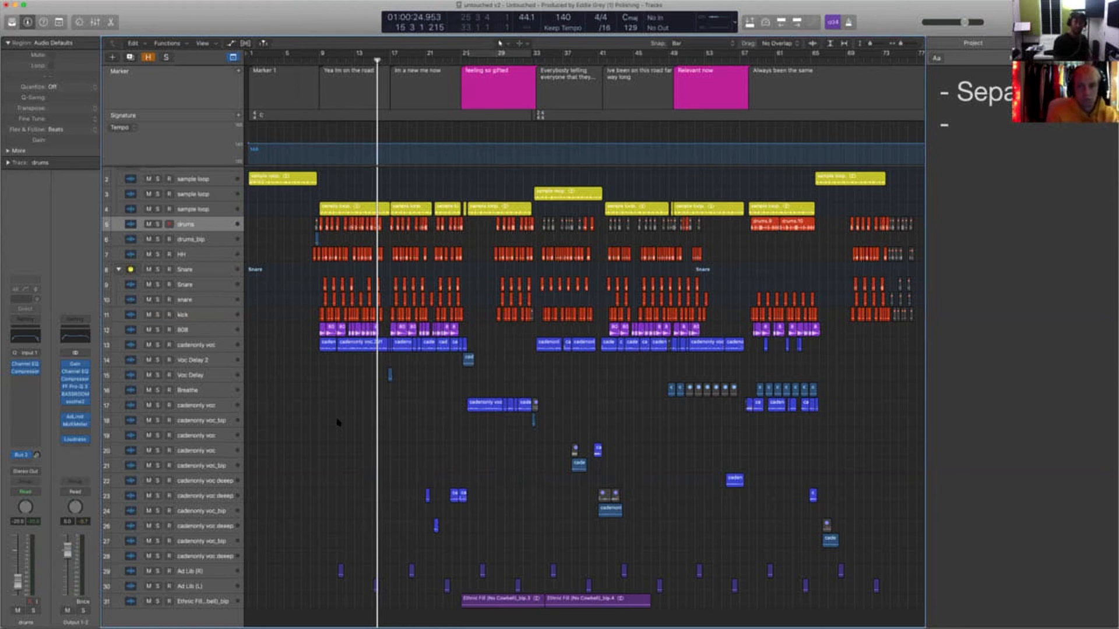